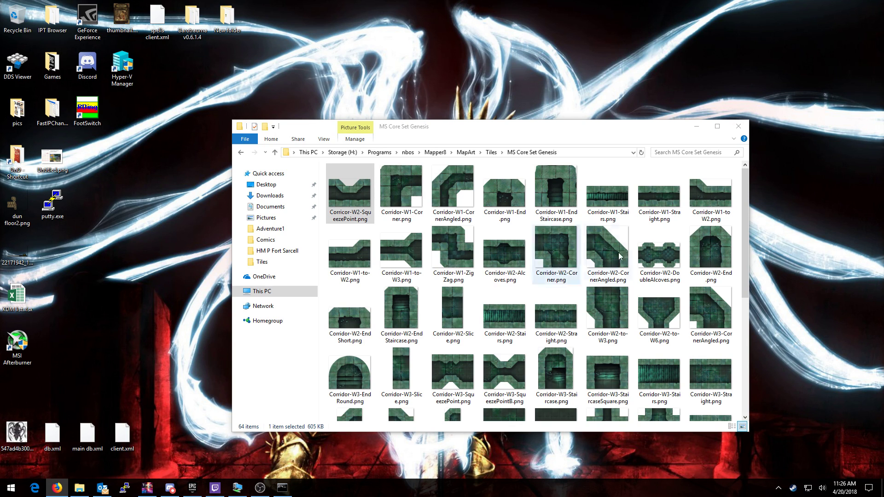
Open Corridor-W1-Corner.png from the MS Core Set Genesis tile folder in GIMP
drag(537, 127, 502, 112)
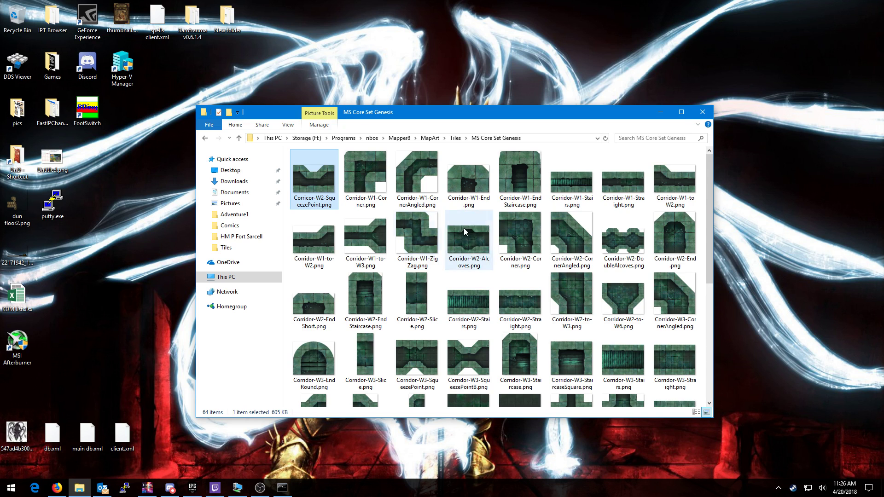
click(364, 181)
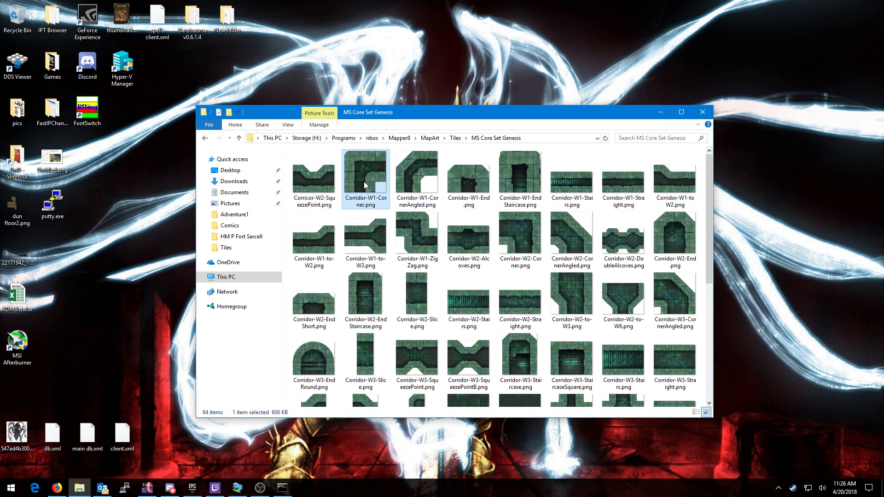
scroll(467, 283, down, 5)
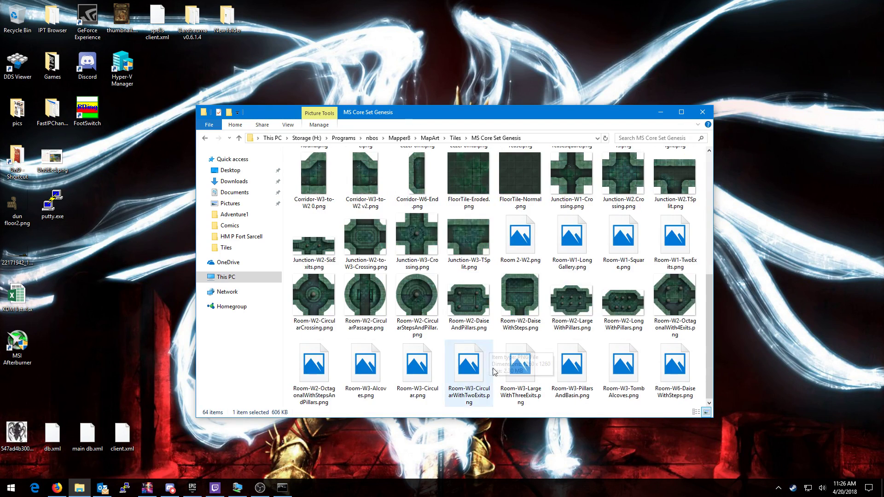
scroll(491, 347, up, 5)
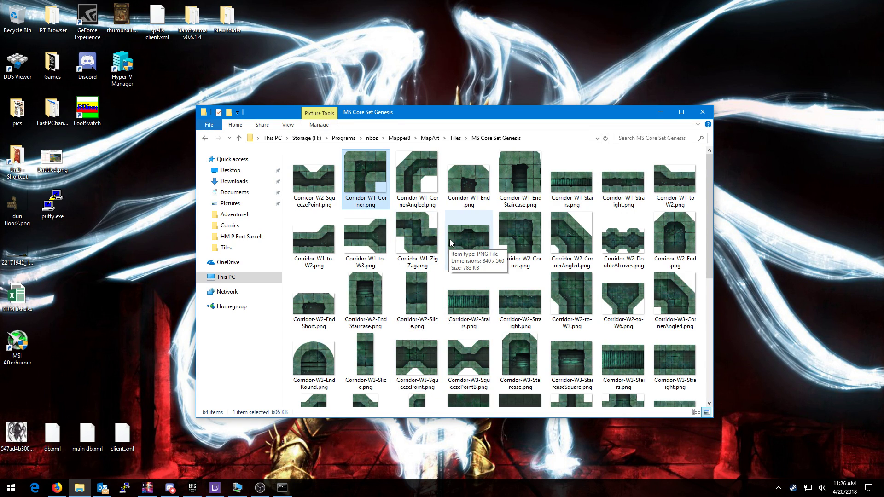
right_click(360, 169)
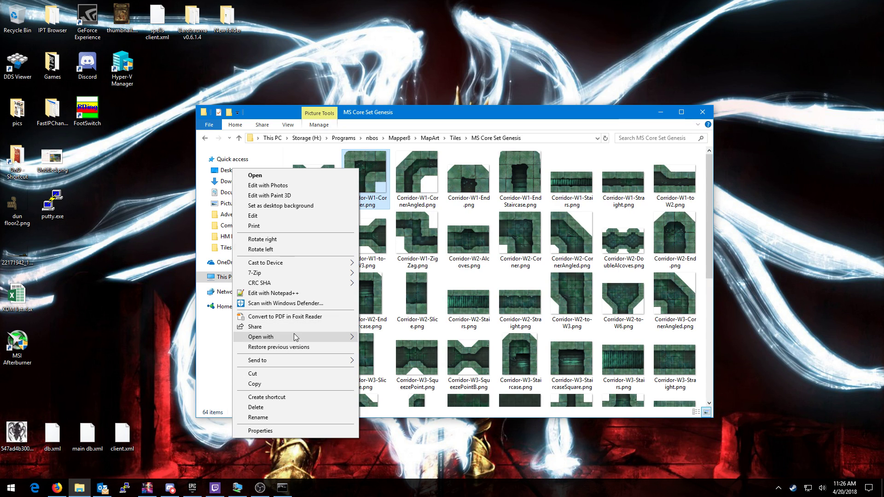
mouse_move(294, 337)
click(187, 338)
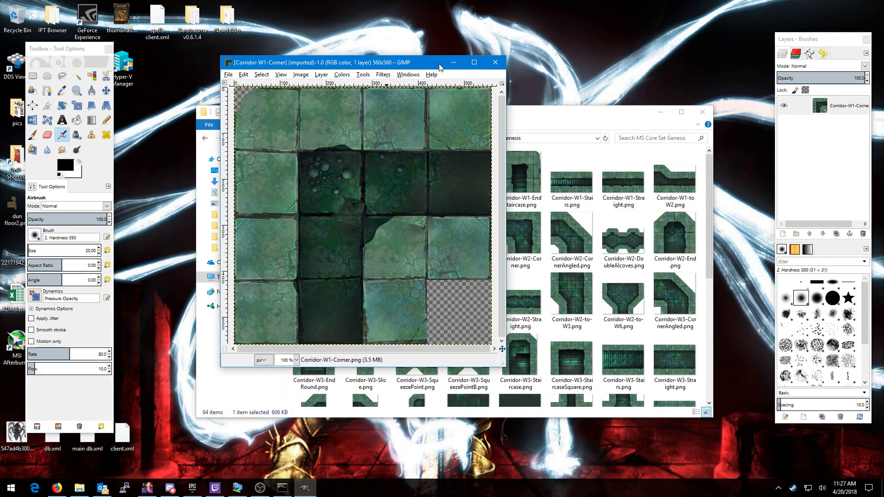
Reposition and enlarge the image window to leave empty space around the corner tile
drag(440, 63, 408, 50)
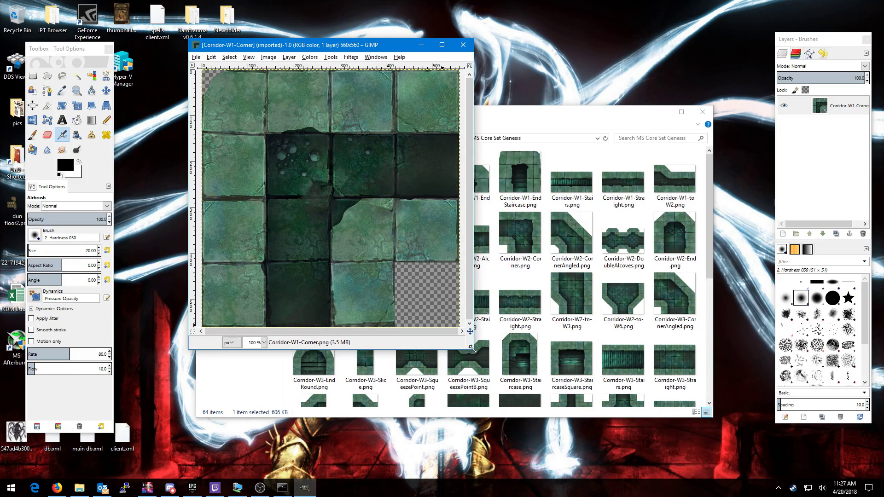
drag(473, 349, 609, 406)
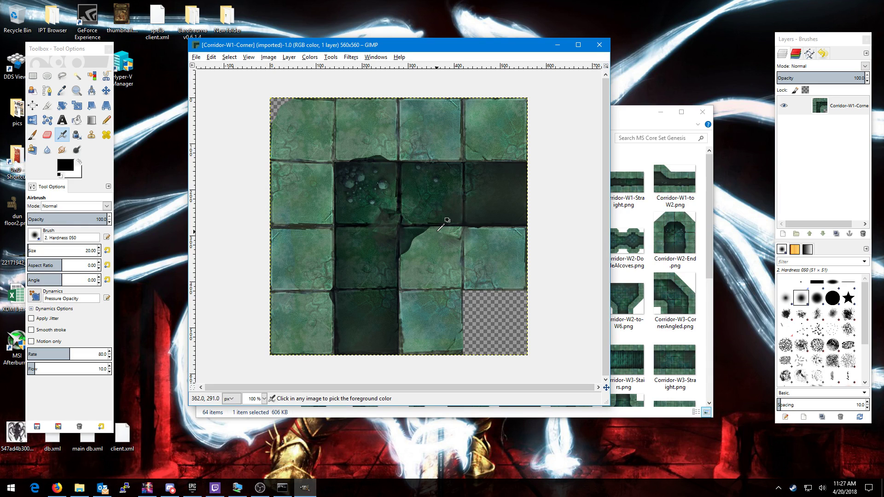
scroll(436, 232, up, 1)
scroll(435, 229, down, 5)
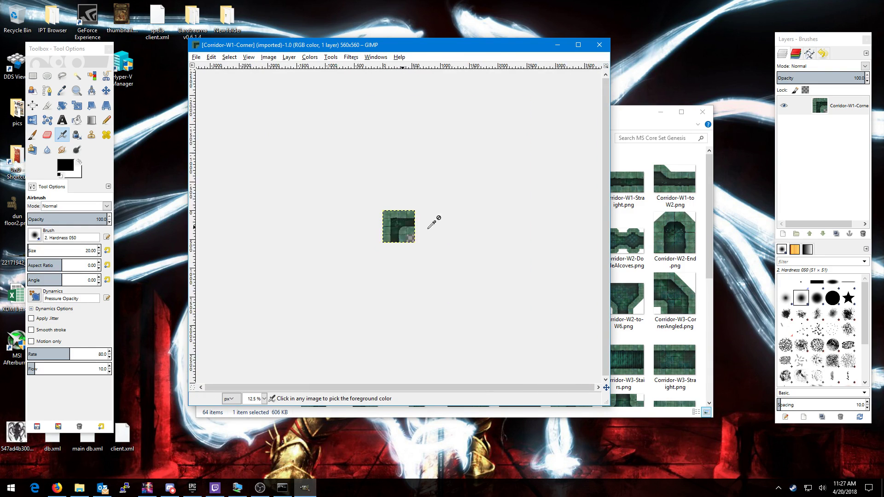
scroll(430, 225, up, 5)
scroll(424, 224, down, 3)
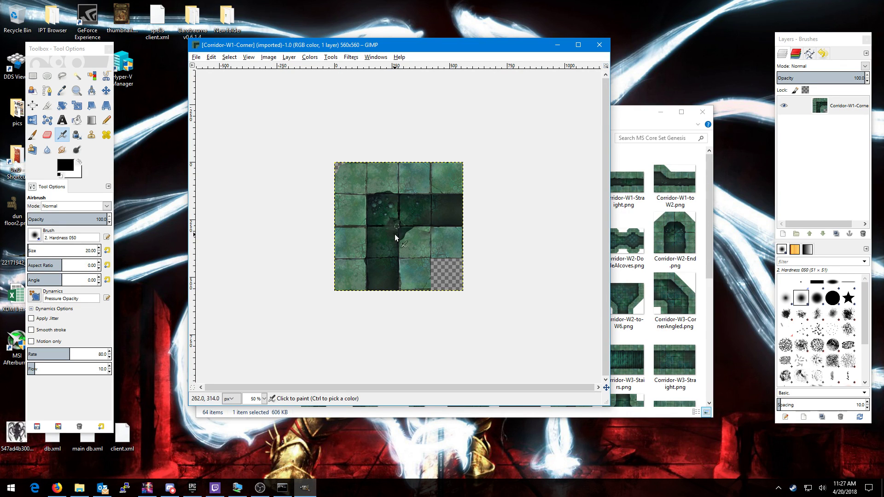
drag(382, 222, 358, 216)
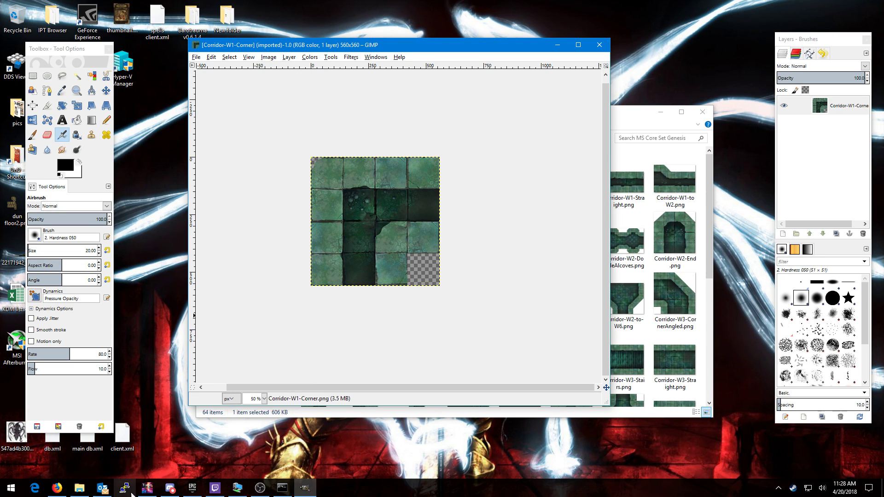
Open Calculator and work out the map size in pixels by dividing 200 by 5 and multiplying by 140
click(13, 493)
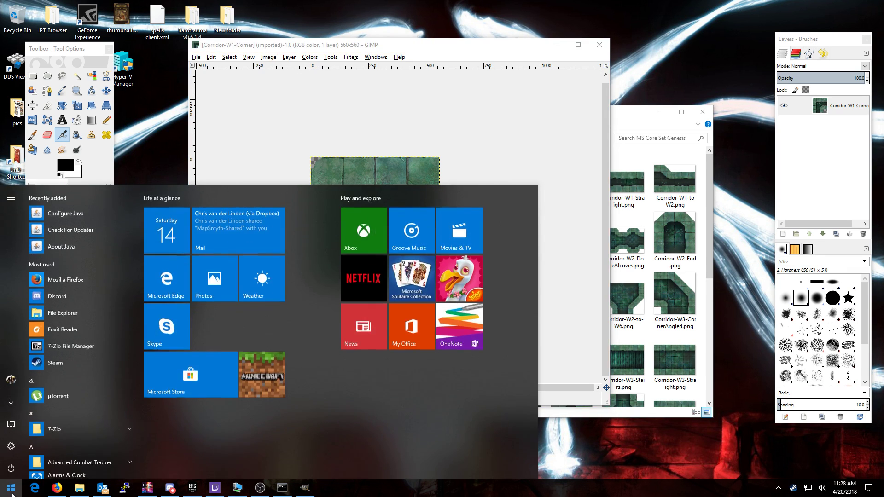
text(ca)
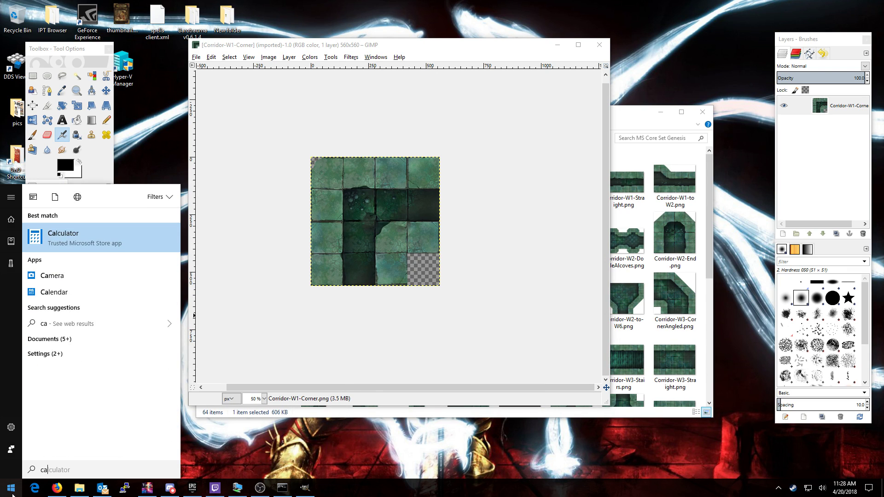
key(Return)
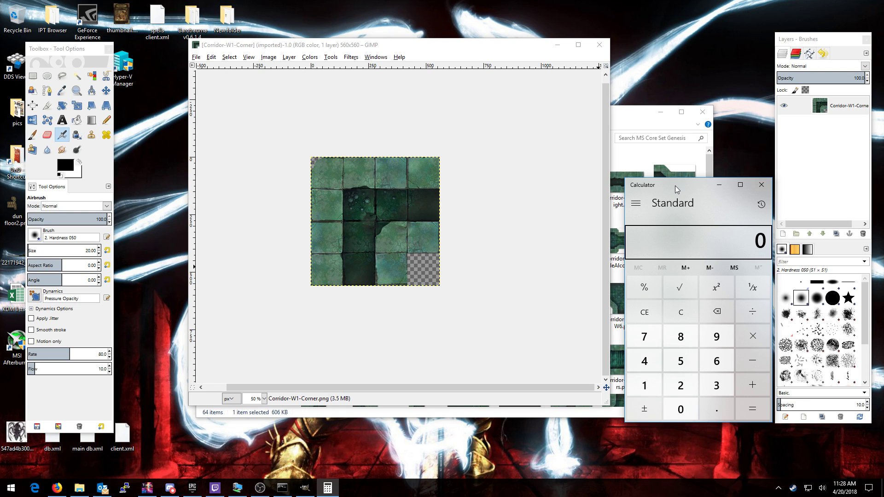
text(200)
key(slash)
text(5)
key(Return)
key(asterisk)
text(140)
key(Return)
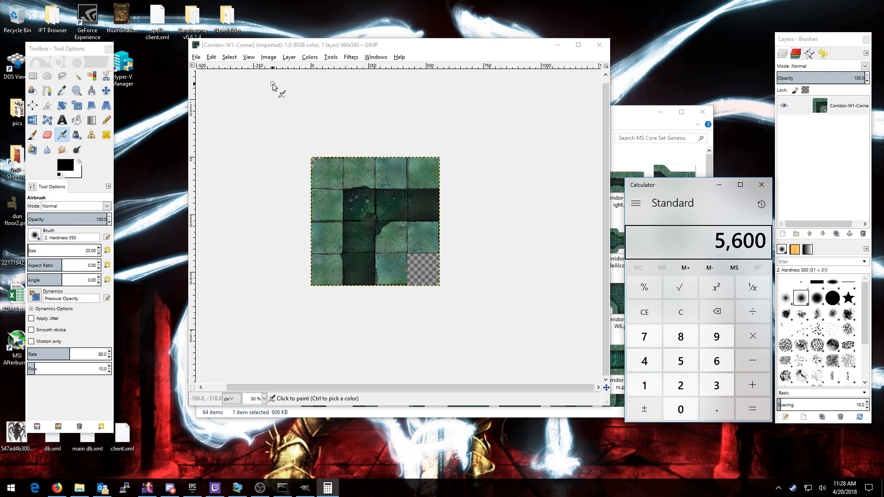
Return to GIMP, bring up the image's canvas size settings and set the width to 5600 px
click(466, 49)
click(271, 58)
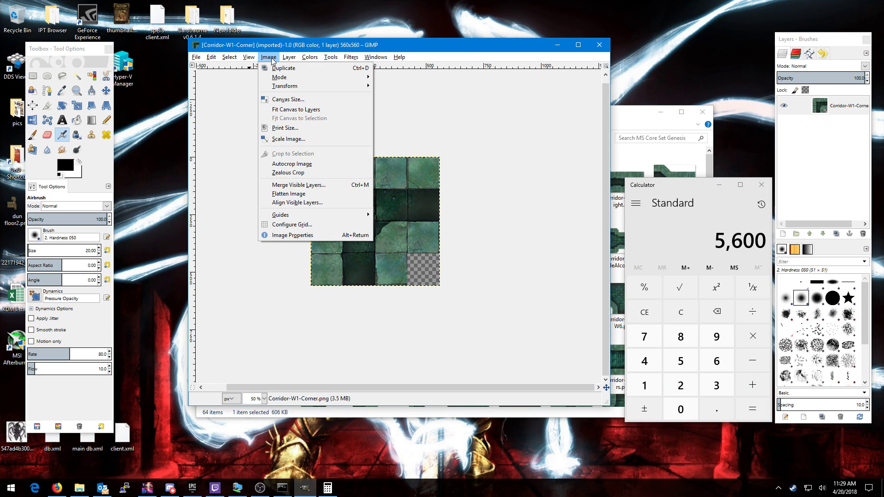
click(305, 103)
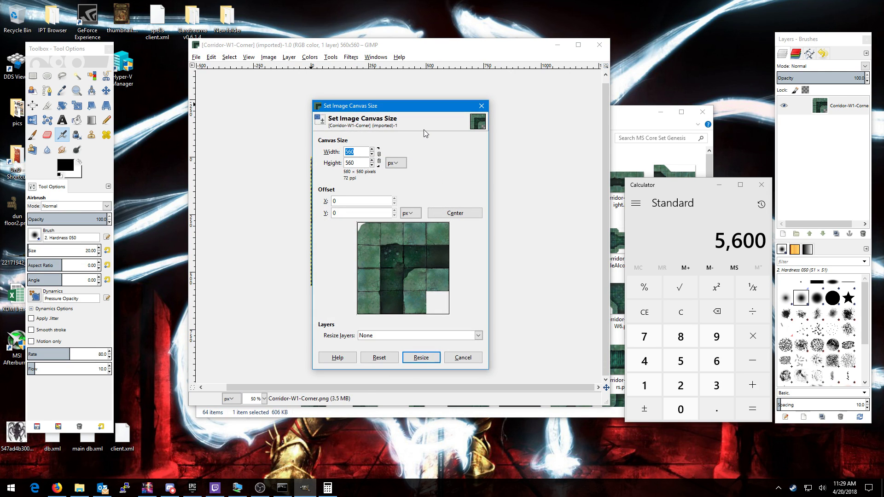
text(5600)
key(Tab)
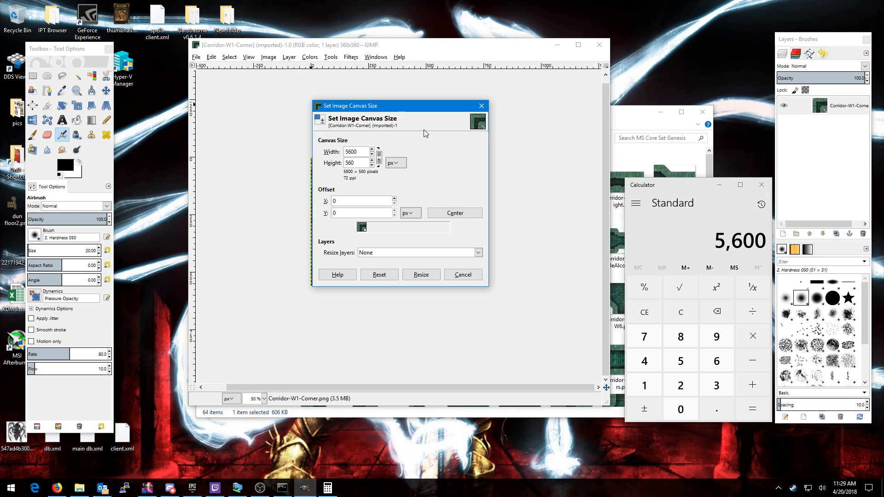
Unlink the canvas width from its height and set both to 5600 px
click(367, 152)
key(BackSpace)
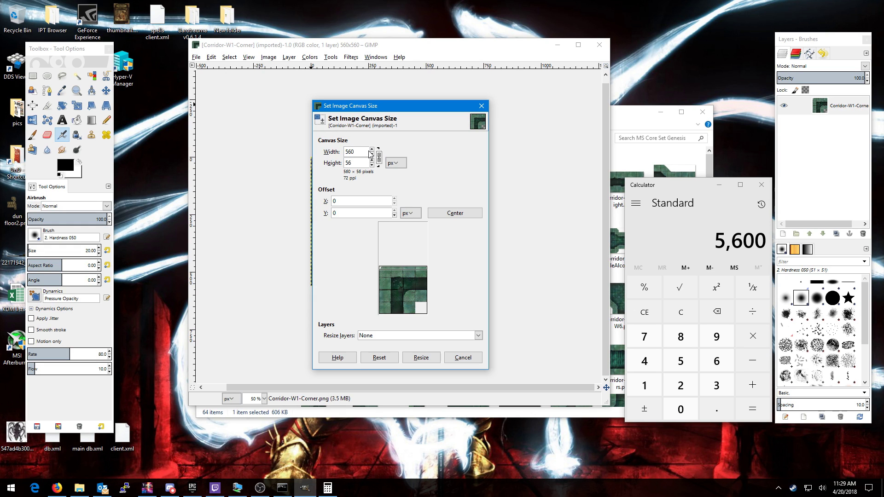
key(BackSpace)
key(BackSpace)
click(379, 157)
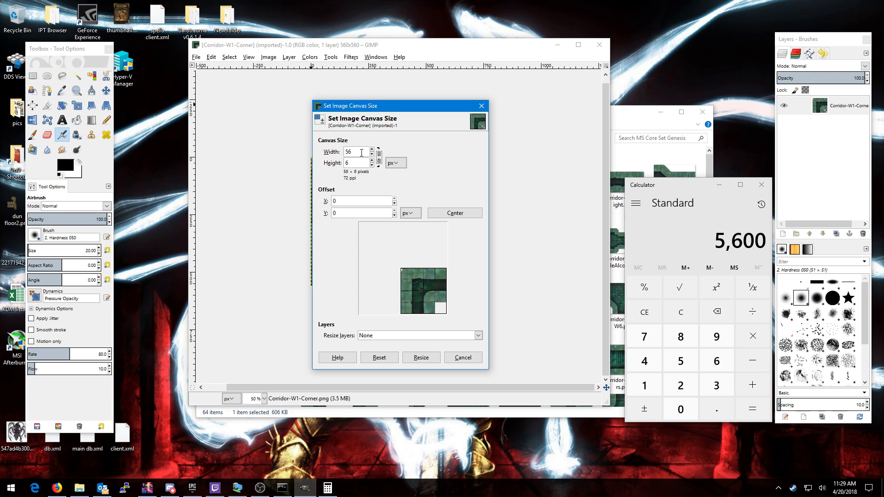
click(362, 152)
key(BackSpace)
text(0)
key(Tab)
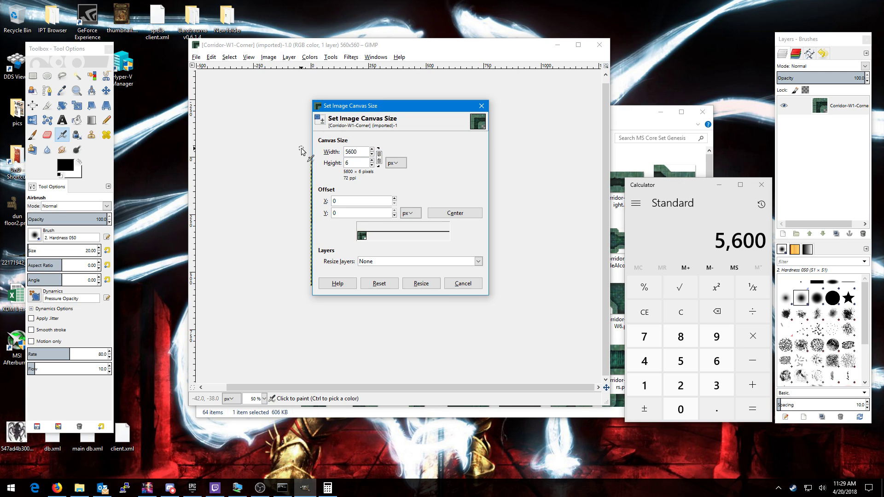
text(5600)
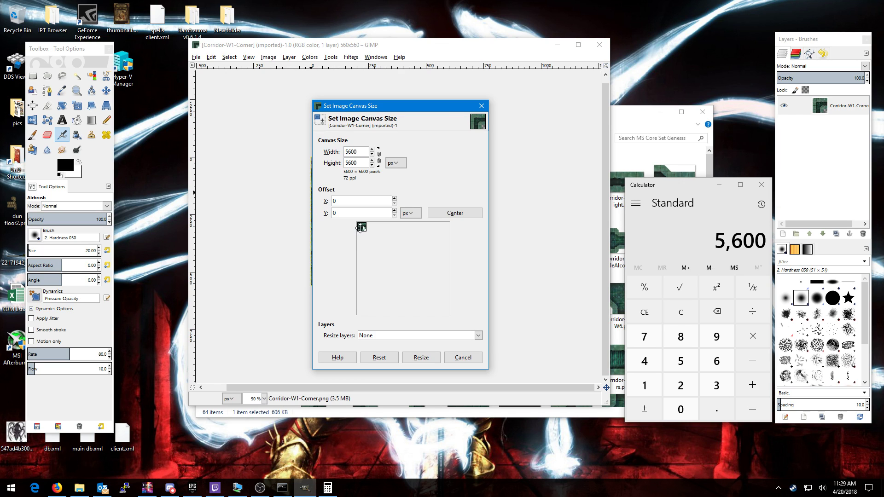
Offset the tile near the middle of the canvas, at X 2632 and Y 2744, and apply the canvas resize
drag(361, 227, 390, 252)
drag(391, 252, 406, 273)
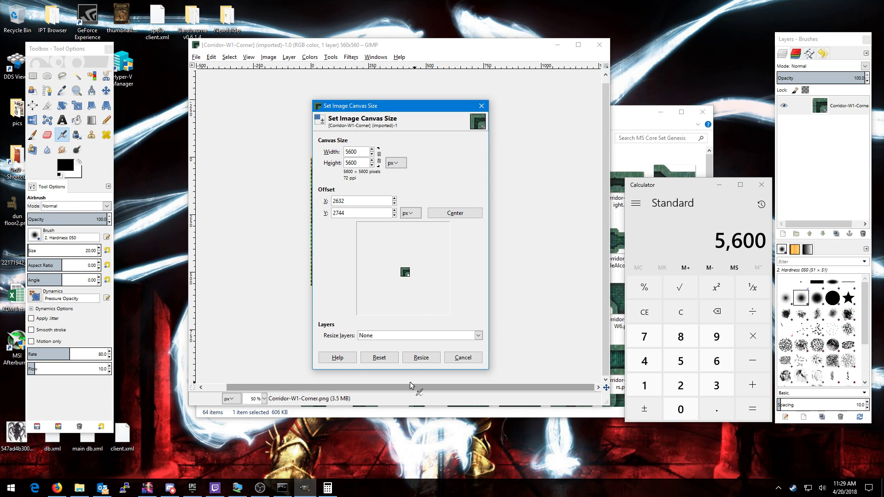
click(420, 358)
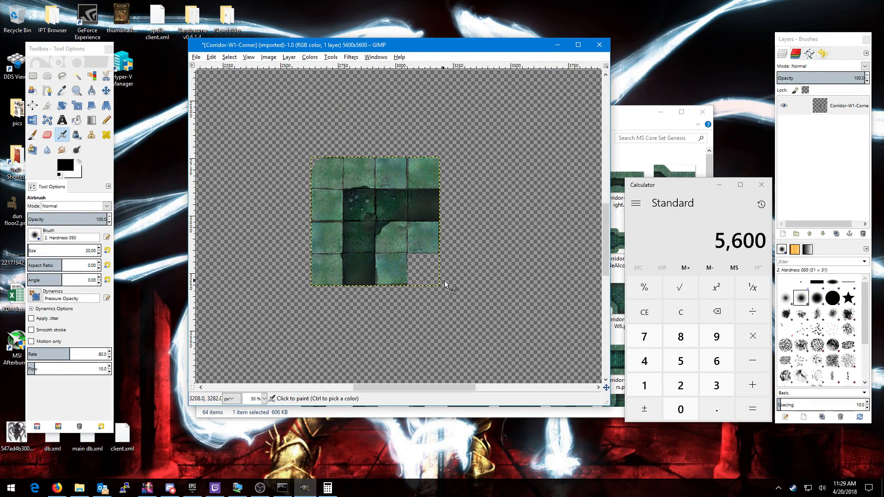
Show the grid over the image and enable Snap to Grid
ctrl+scroll(454, 233, down, 5)
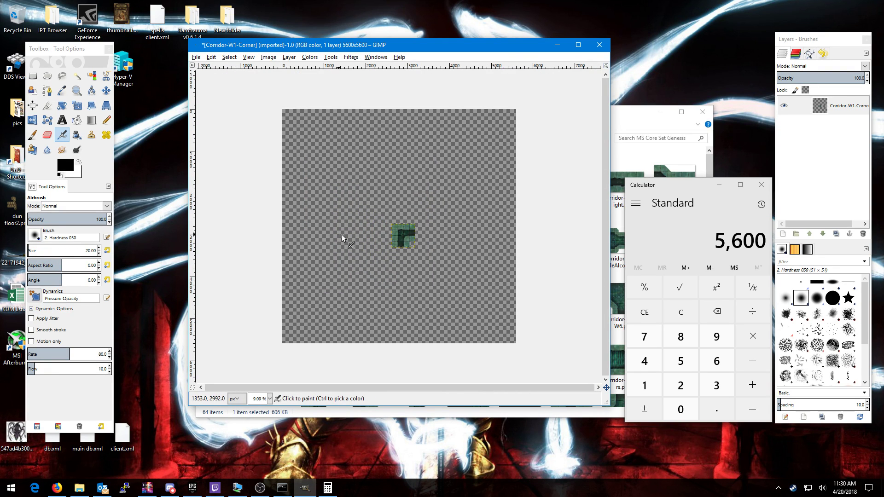
ctrl+scroll(342, 233, up, 2)
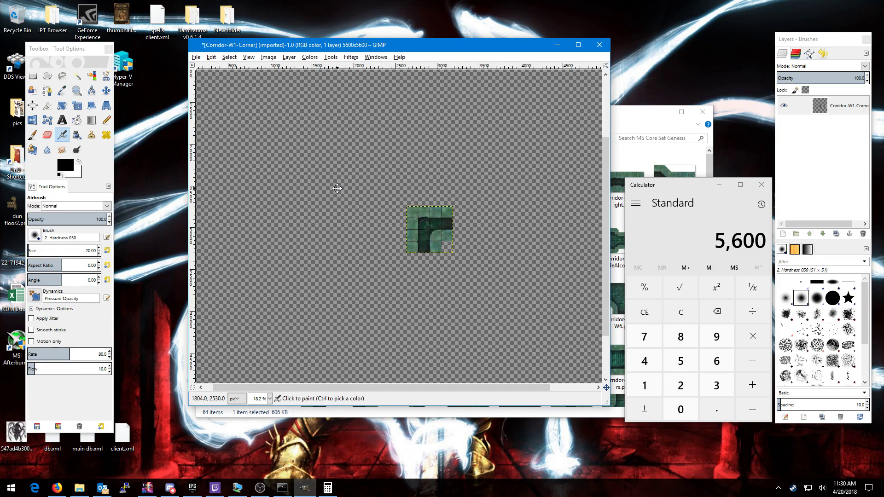
drag(337, 189, 306, 213)
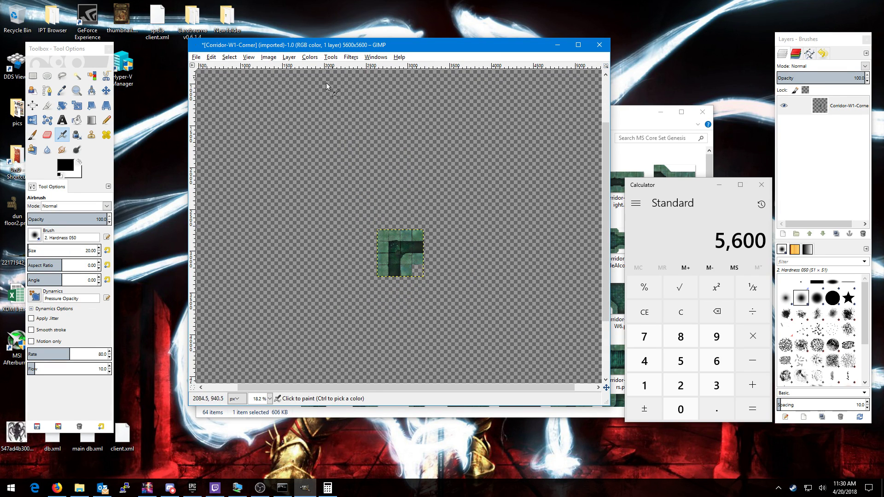
click(212, 57)
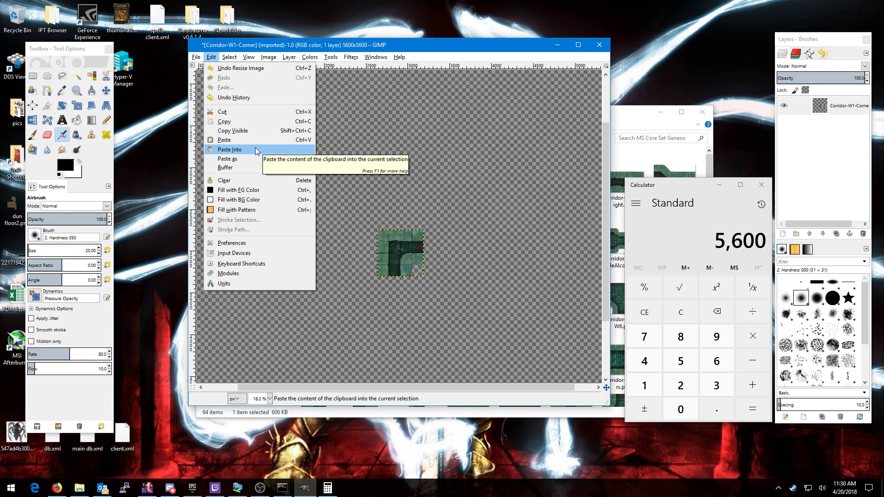
mouse_move(249, 58)
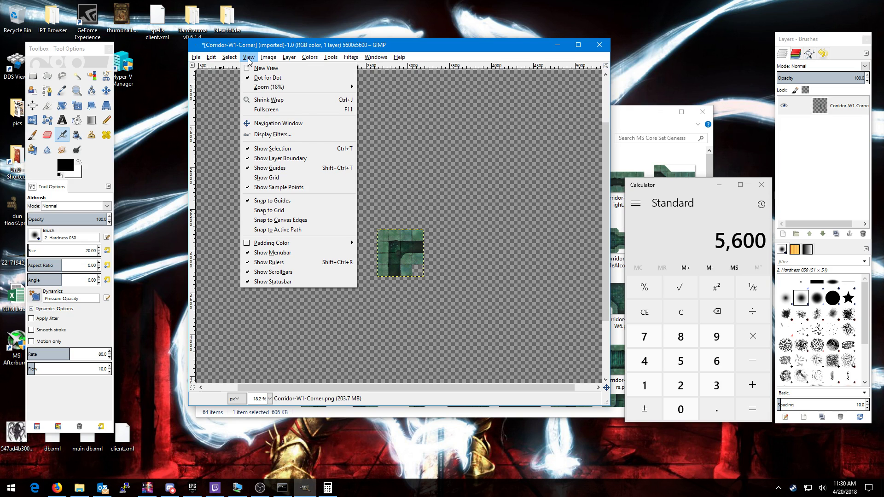
click(276, 178)
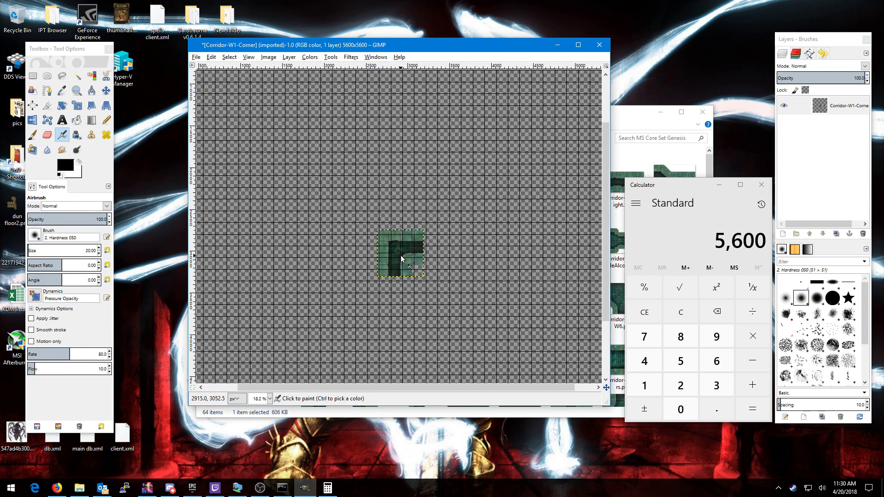
click(249, 57)
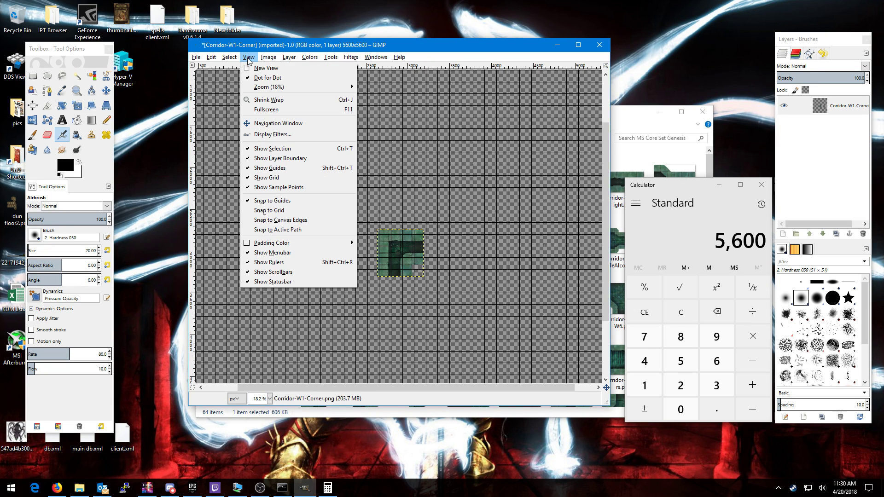
click(282, 210)
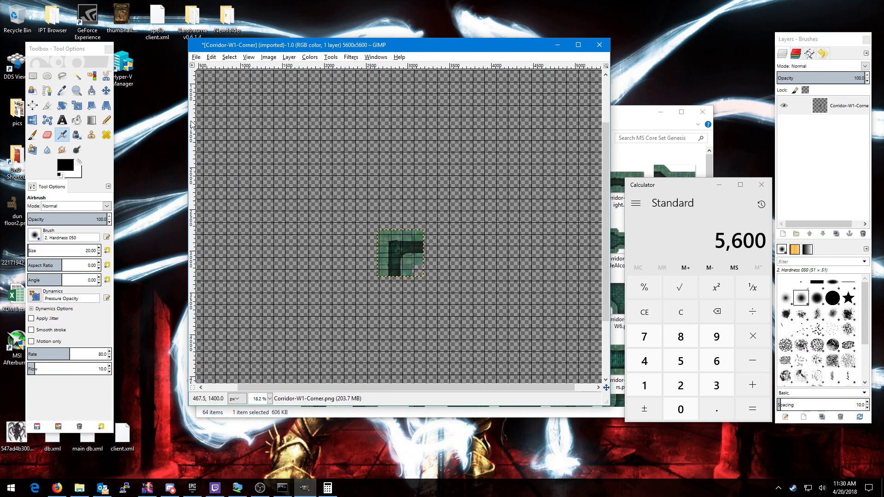
Move the corner tile layer up and to the left with the Move tool, aligning its edges to the grid
click(107, 91)
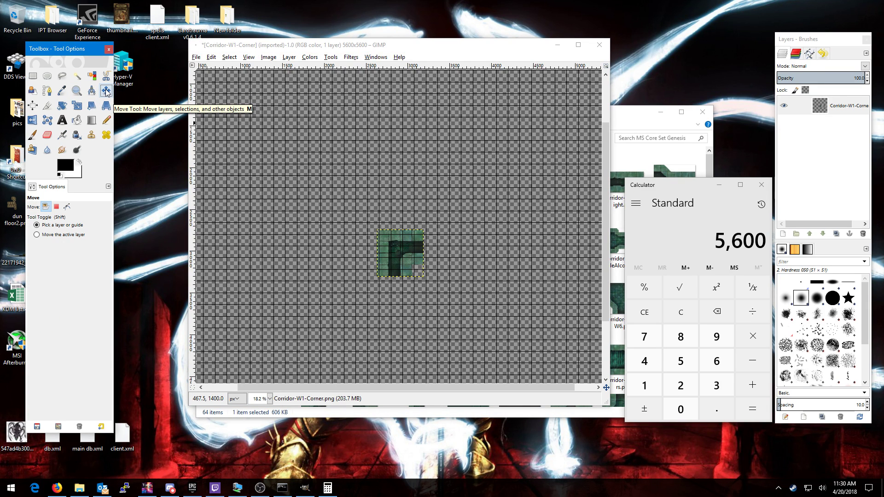
click(409, 253)
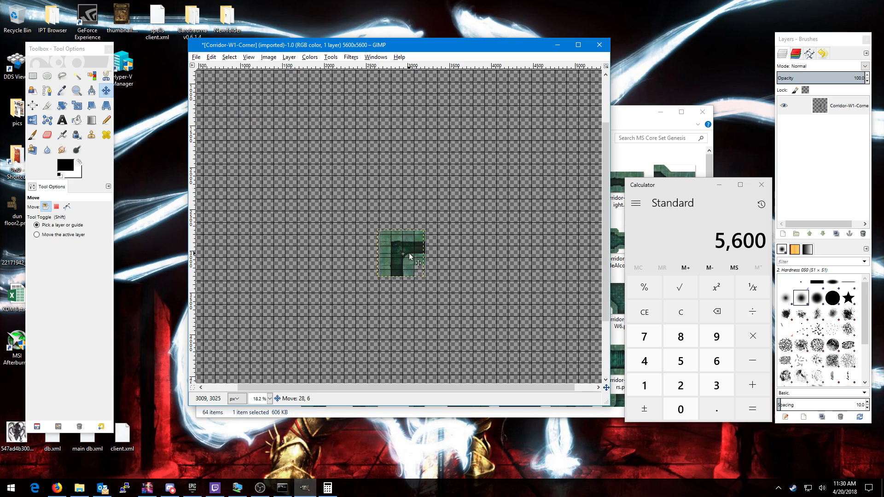
drag(409, 253, 372, 184)
scroll(314, 168, up, 4)
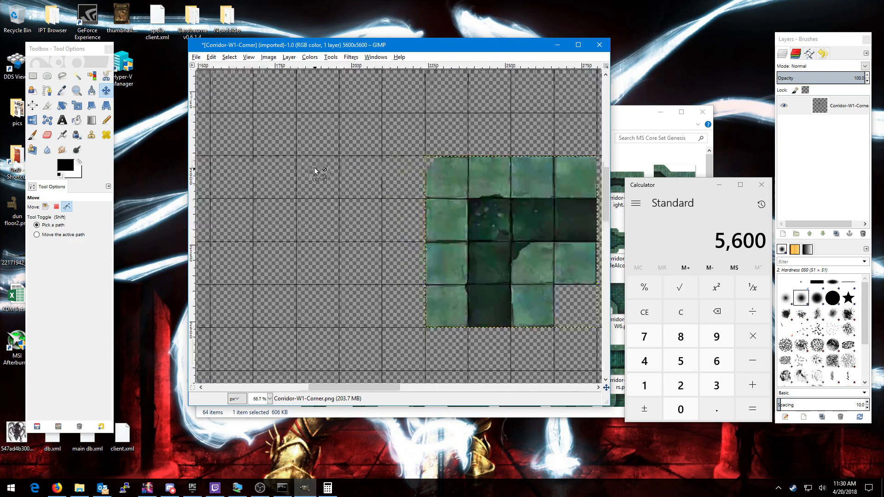
Move the corner tile across the canvas to its upper-left area, snapping it to the grid
drag(519, 192, 478, 188)
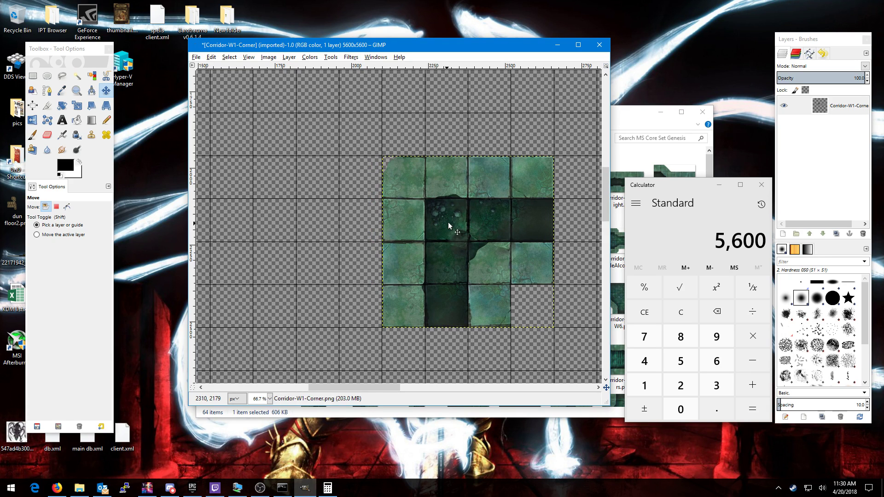
mouse_move(449, 226)
mouse_down()
mouse_move(457, 226)
mouse_move(448, 217)
mouse_up()
ctrl+scroll(492, 311, down, 3)
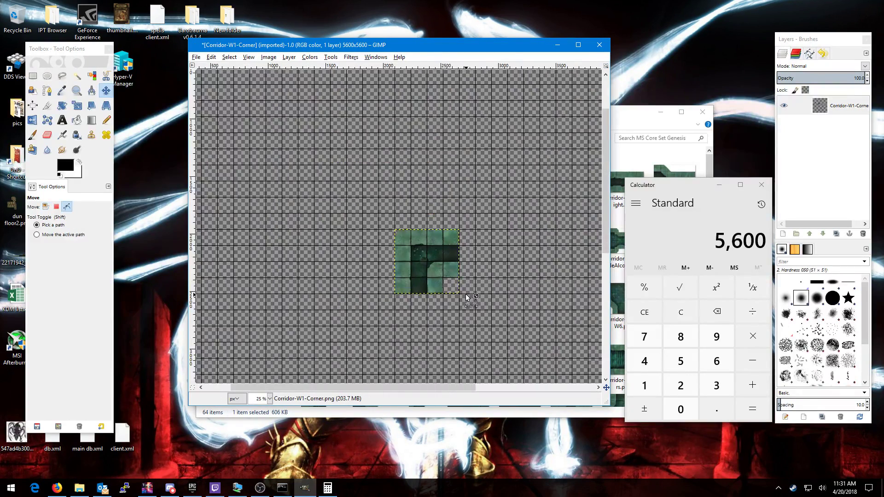
ctrl+scroll(466, 296, down, 1)
drag(448, 279, 327, 230)
drag(450, 310, 415, 271)
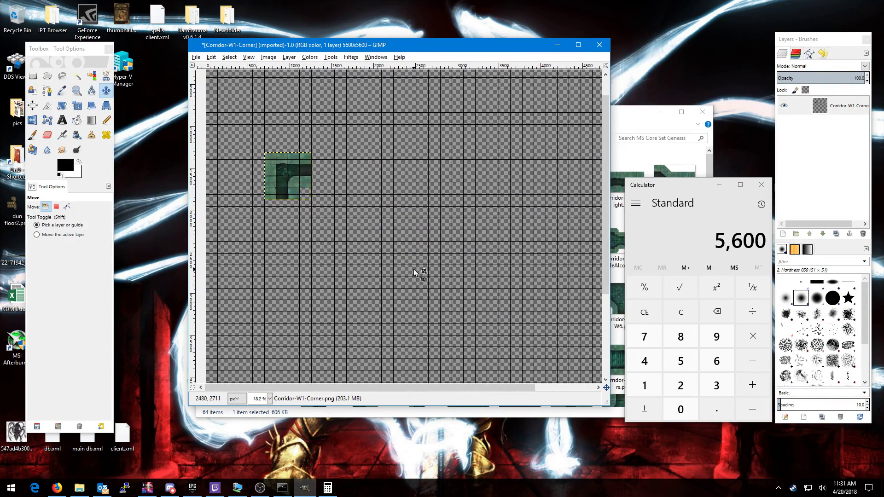
Close the Calculator and nudge the corner tile slightly upward on the canvas
key(ctrl)
ctrl+scroll(416, 273, down, 1)
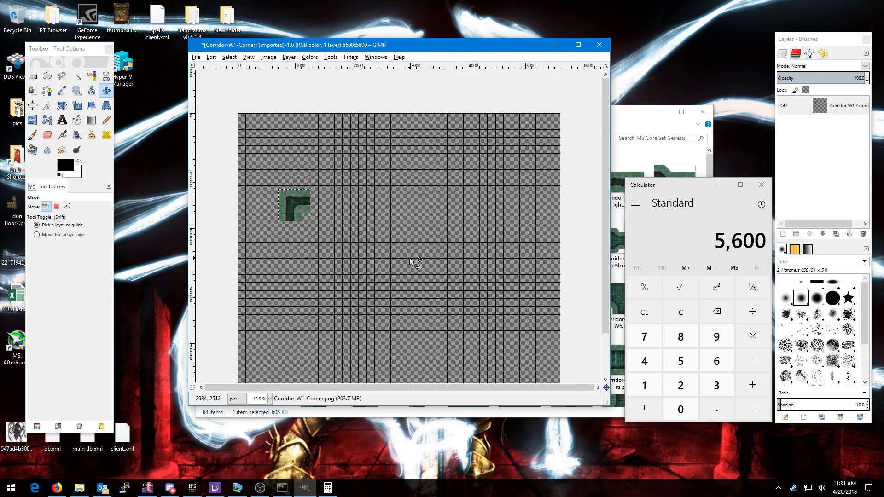
scroll(410, 259, down, 3)
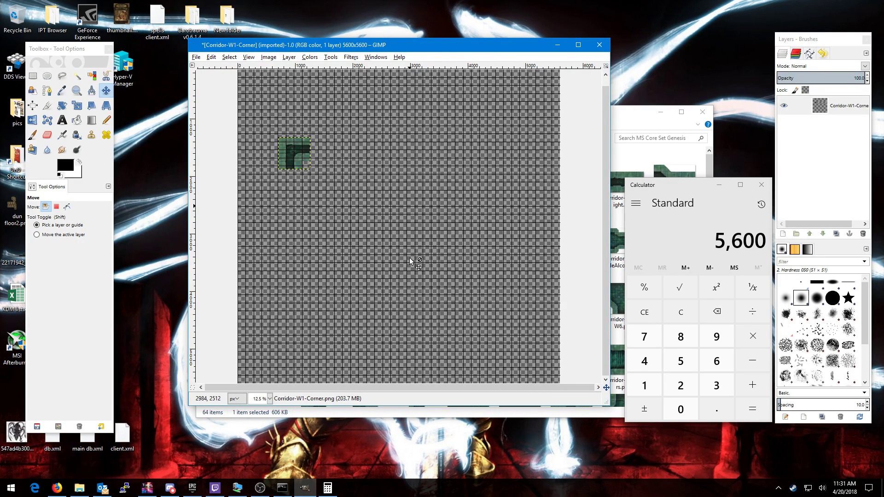
click(761, 186)
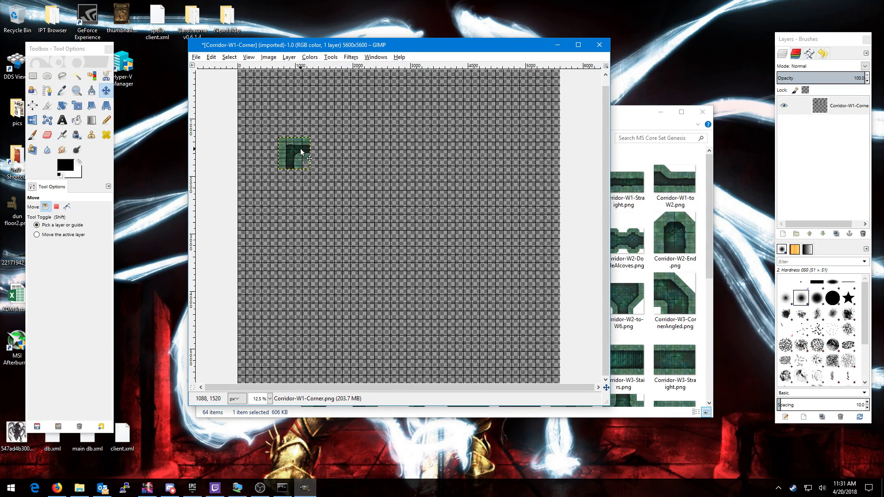
drag(307, 149, 307, 147)
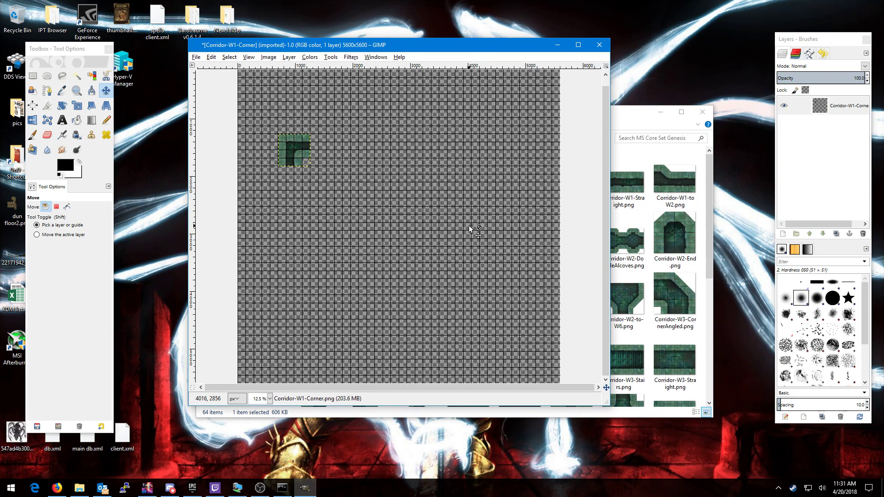
Browse the MS Core Set Genesis tile folder and add Corridor-W2-Alcoves.png as a layer below the corner tile layer
click(619, 119)
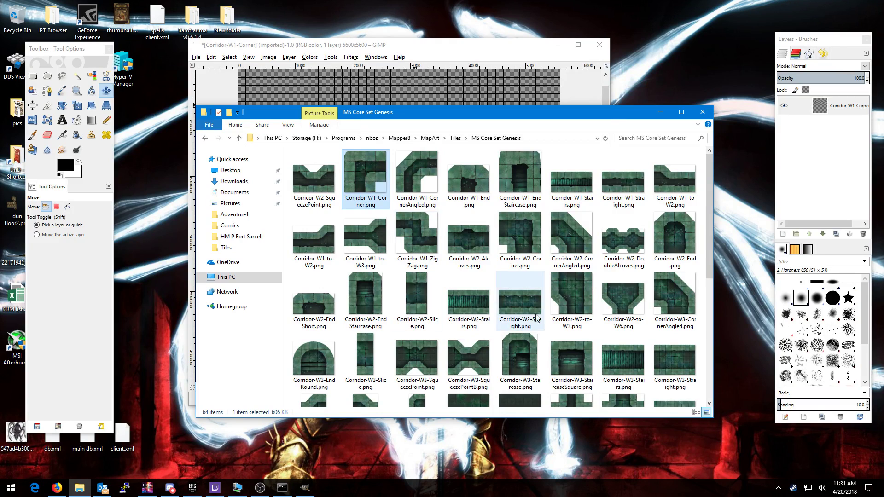
scroll(433, 270, down, 3)
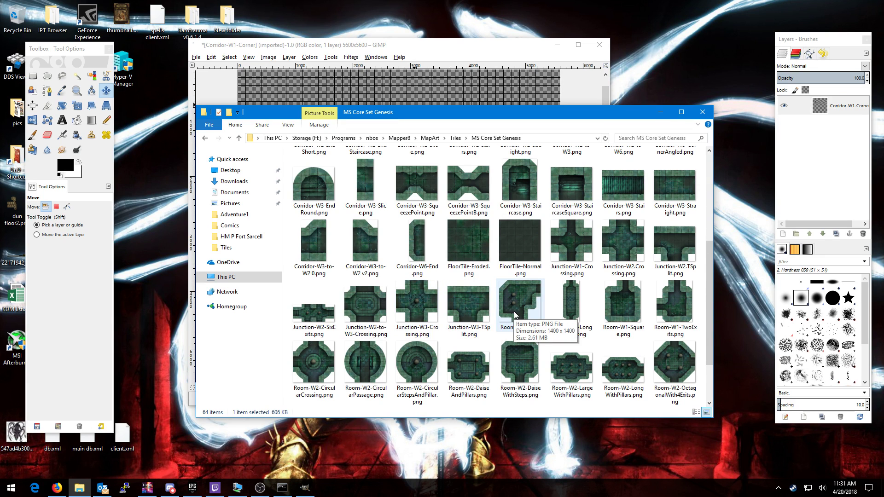
scroll(515, 315, down, 1)
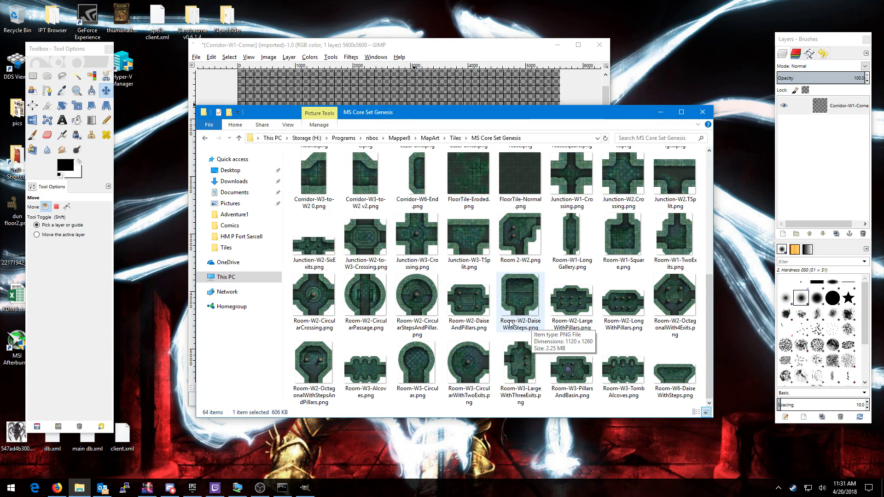
scroll(350, 303, up, 5)
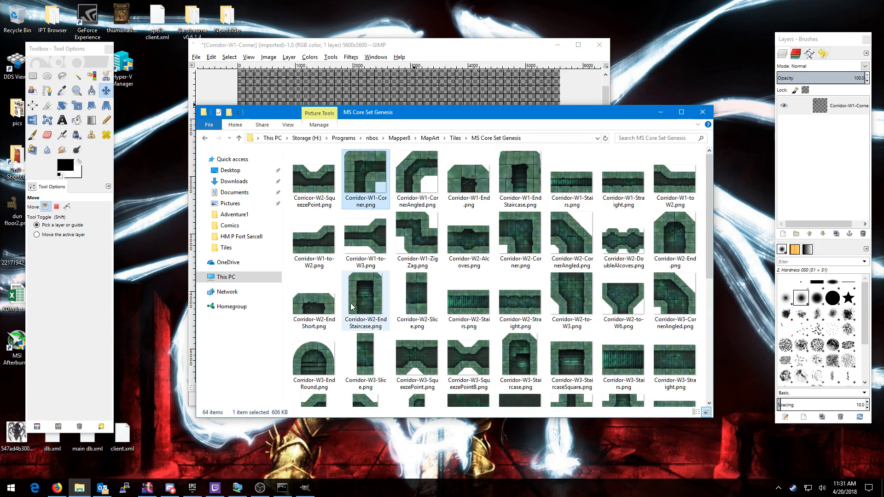
click(469, 242)
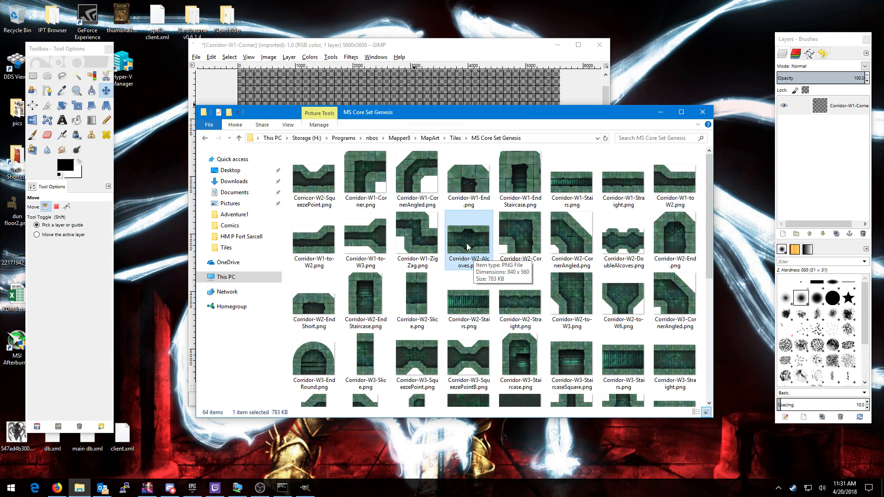
drag(466, 243, 821, 160)
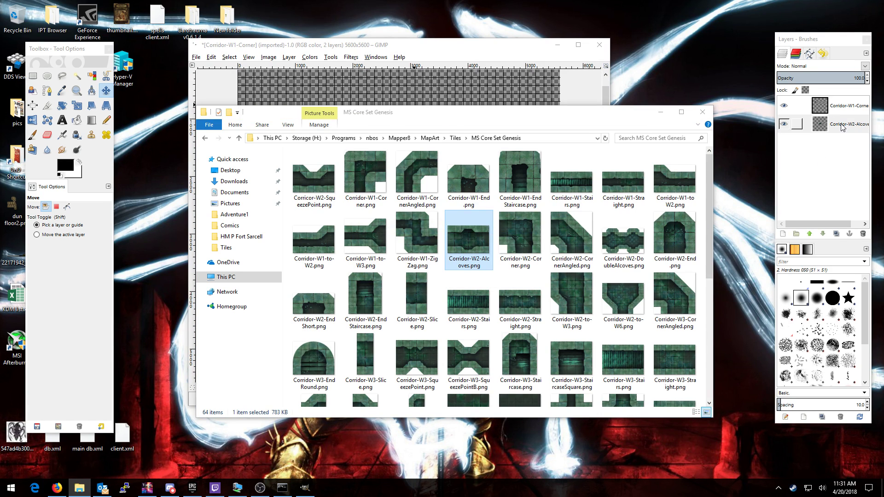
Move the alcoves corridor near the canvas's left edge and the corner tile to the upper-right area
click(514, 46)
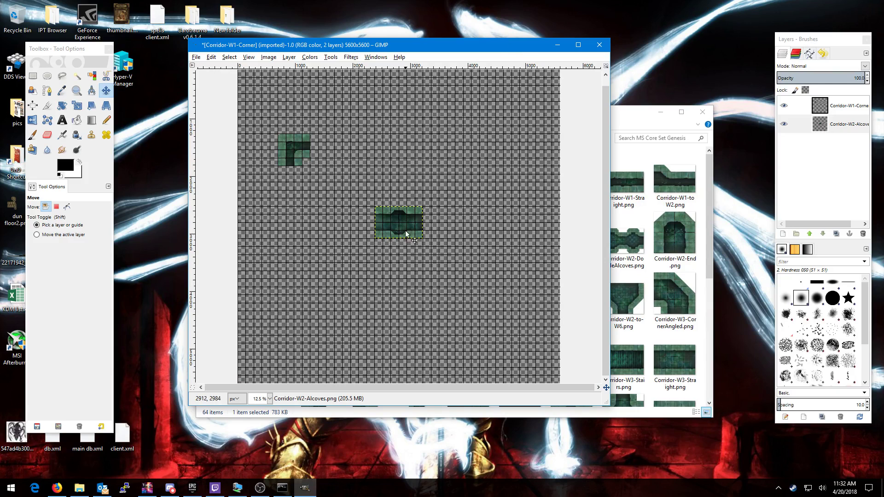
click(106, 91)
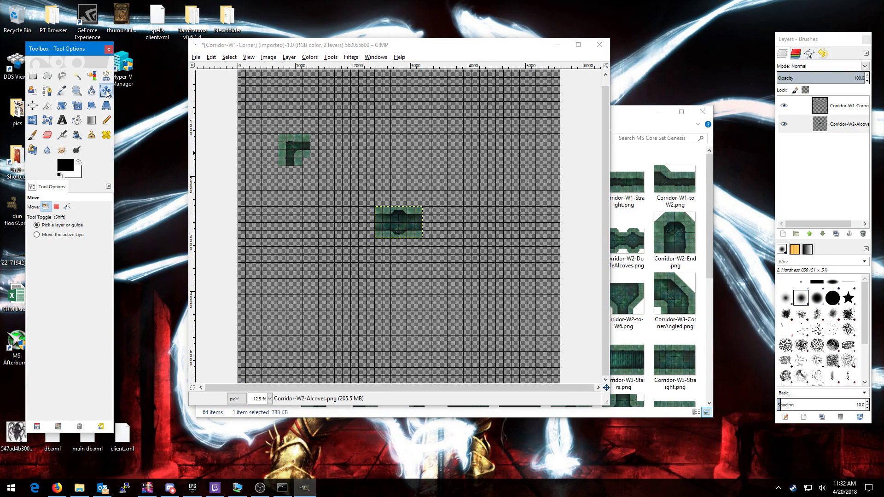
drag(392, 224, 268, 191)
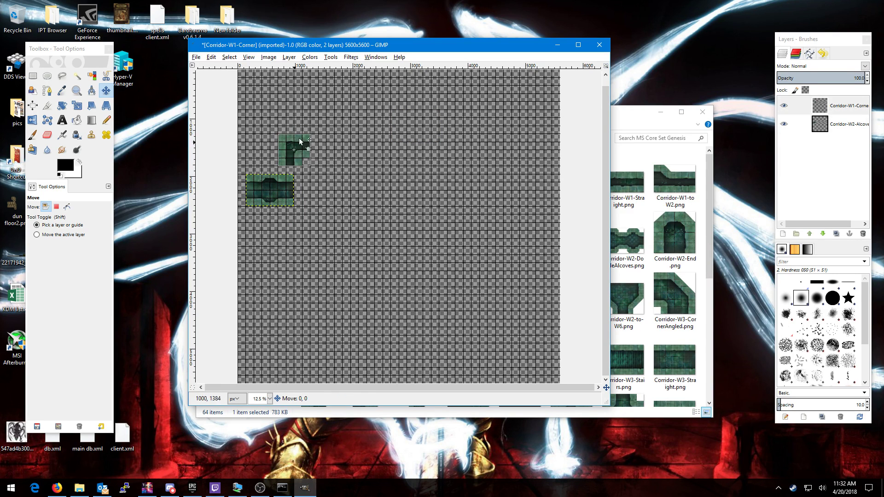
drag(299, 142, 524, 118)
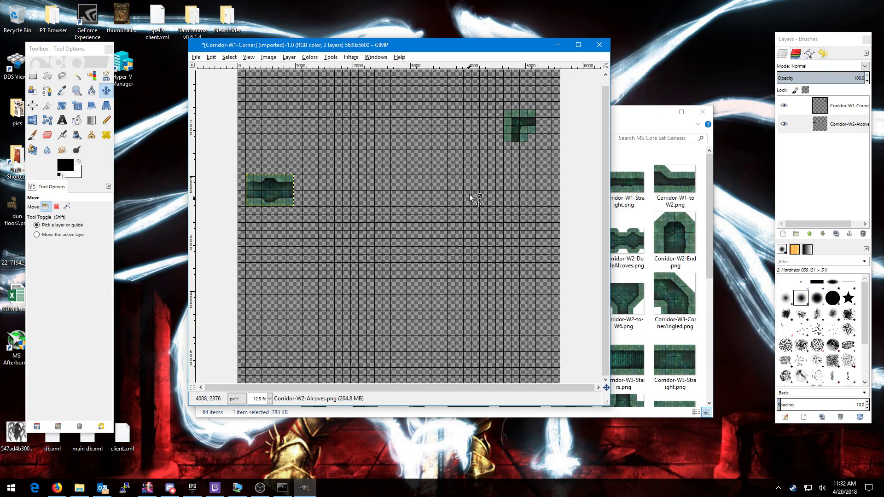
mouse_move(271, 187)
mouse_down()
mouse_move(496, 212)
mouse_move(260, 179)
mouse_move(271, 188)
mouse_up()
Add Room-W2-OctagonalWith4Exits.png from the tile folder as a layer below the two corridor layers
click(636, 117)
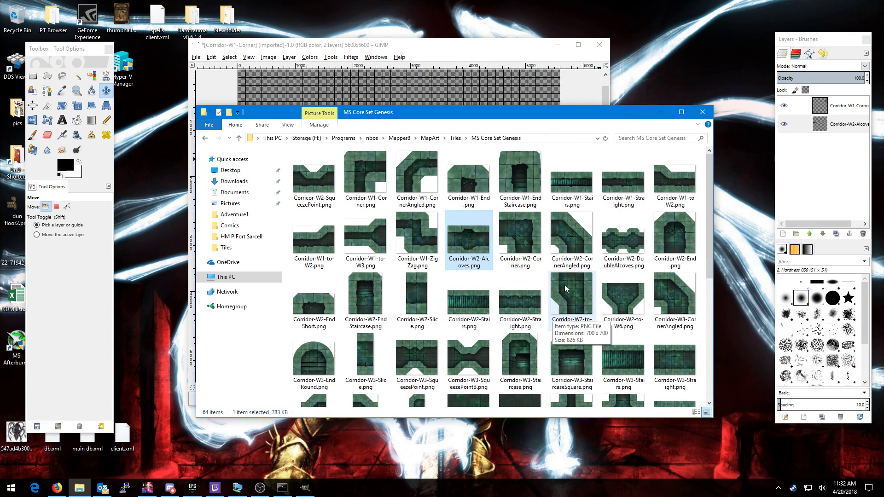
scroll(576, 290, down, 3)
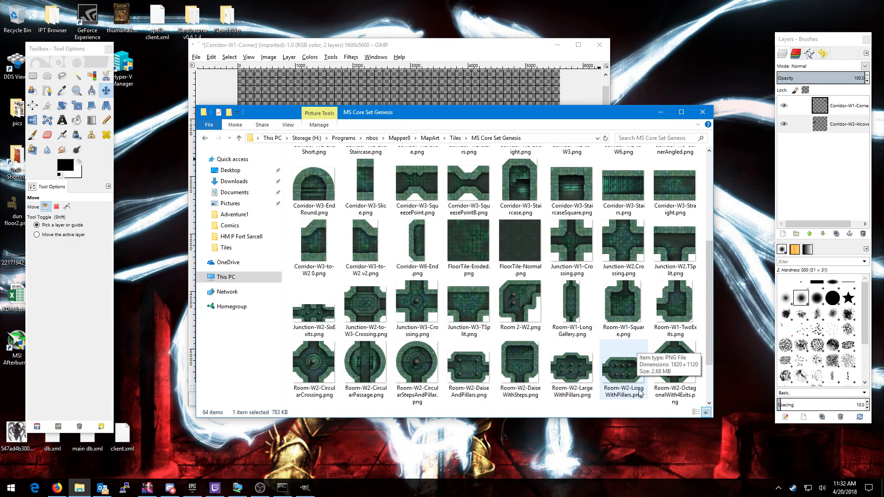
scroll(639, 314, down, 1)
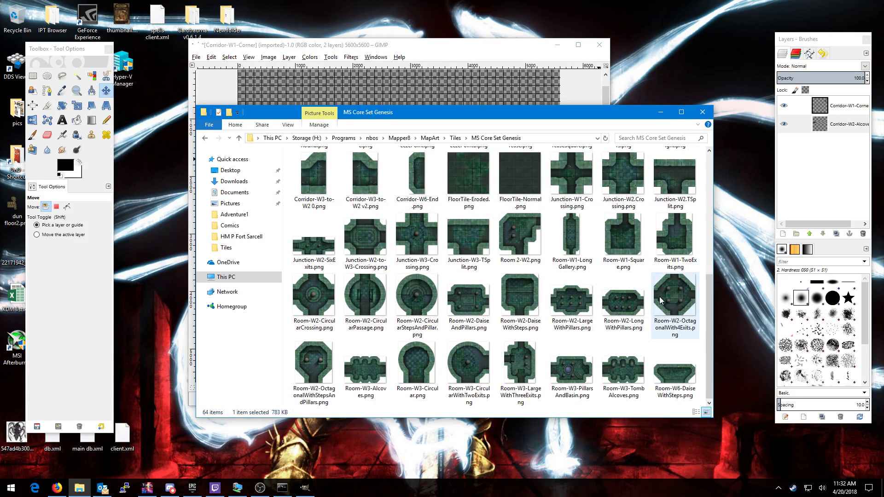
click(670, 296)
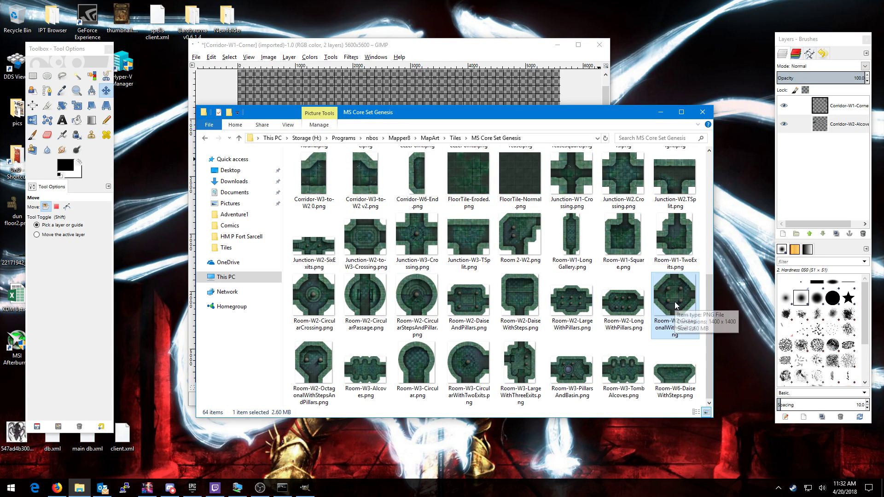
drag(670, 301, 818, 189)
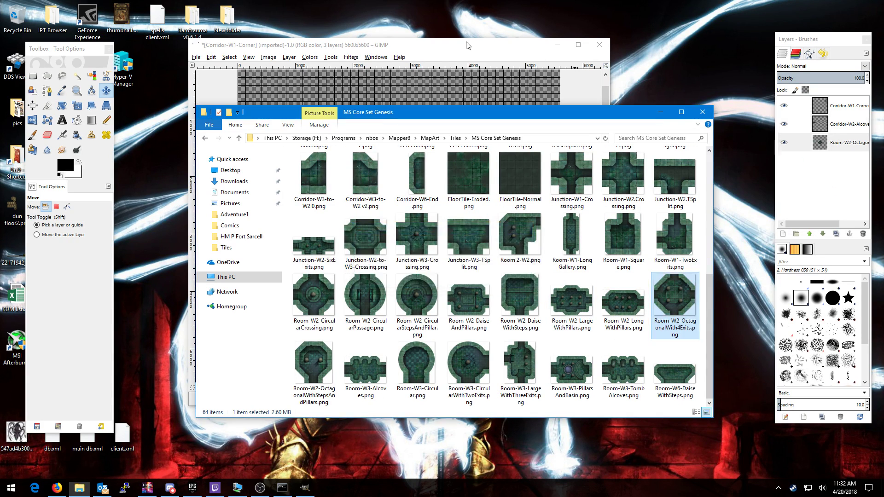
Move the octagonal room to the right end of the alcoves corridor, overlapping the corridor by one floor square
click(466, 44)
drag(392, 235, 333, 204)
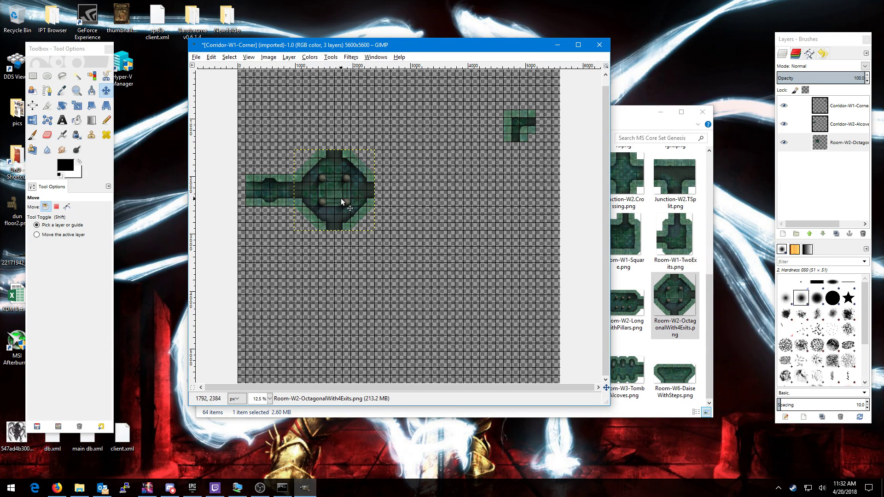
drag(333, 187, 325, 189)
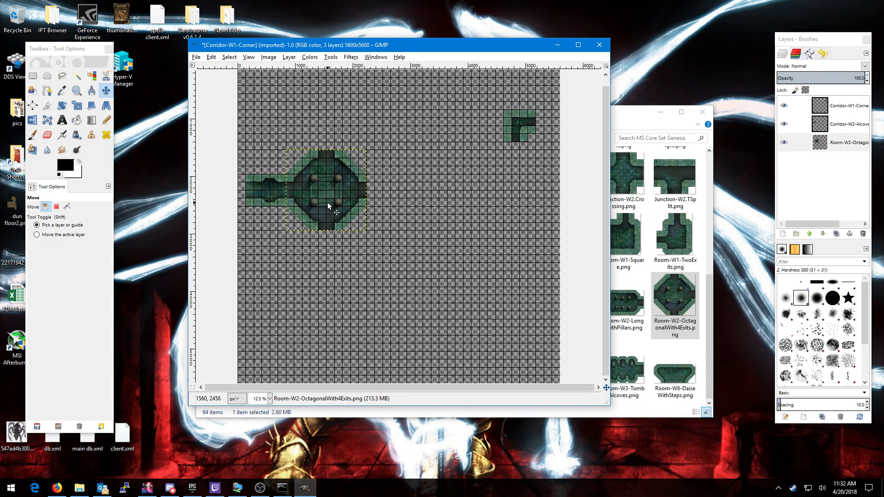
Try the octagonal room flush with the corridor and with a gap, and return it to the one-square overlap
key(ctrl)
scroll(281, 191, up, 3)
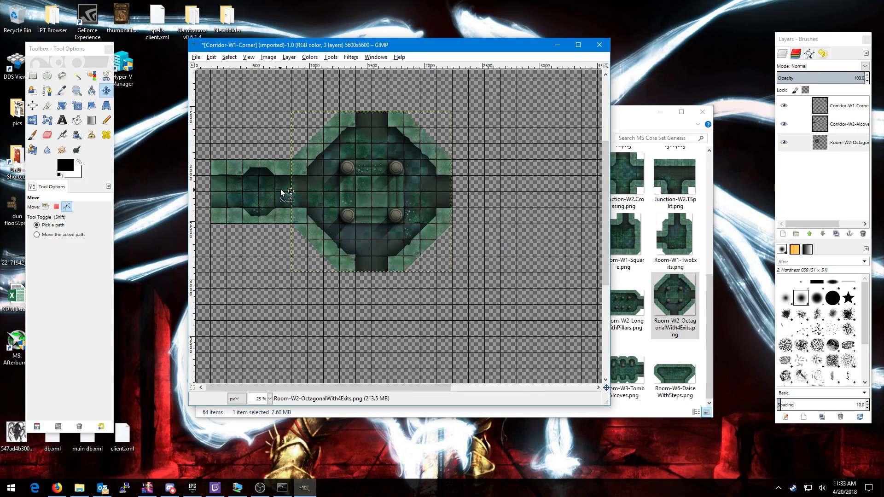
scroll(282, 191, up, 1)
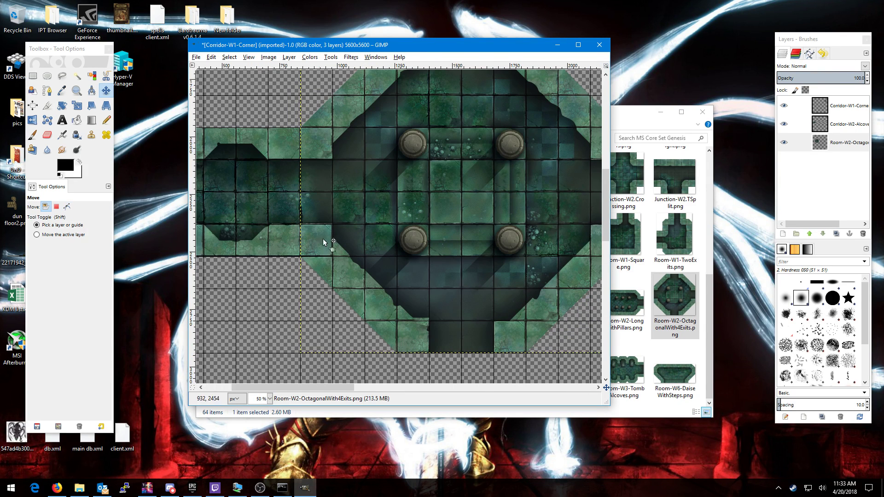
drag(416, 192, 445, 187)
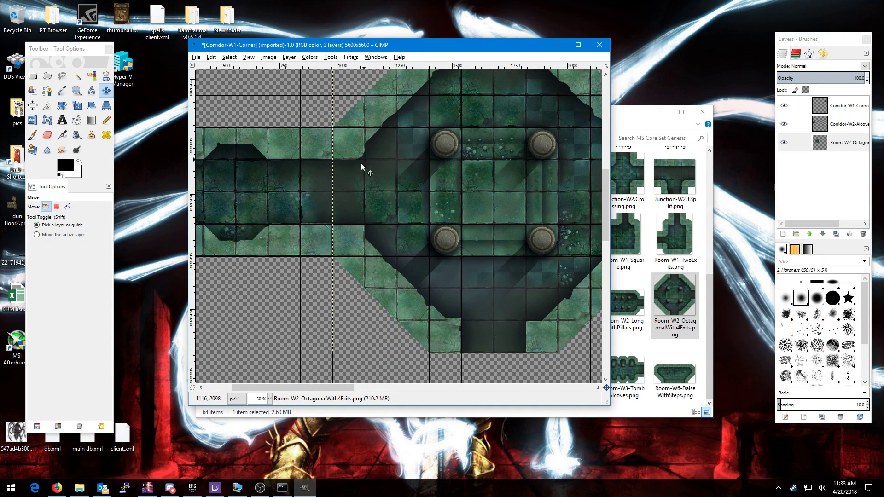
drag(430, 184, 446, 184)
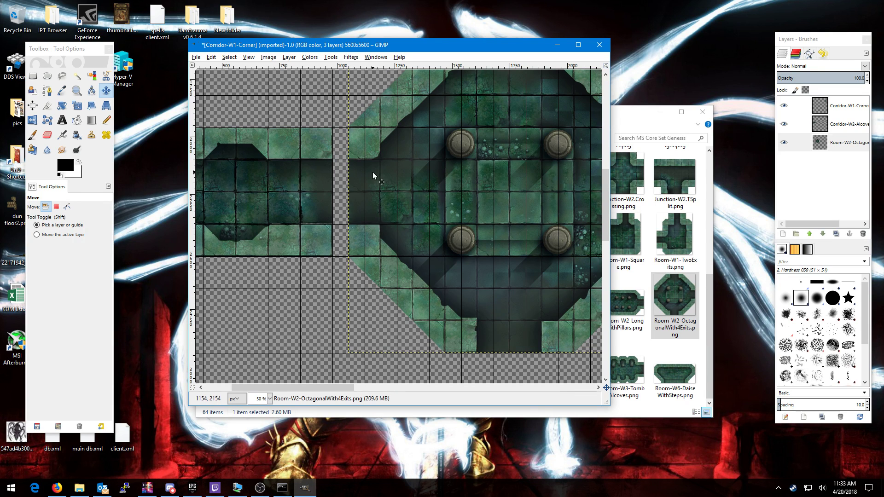
drag(511, 192, 466, 189)
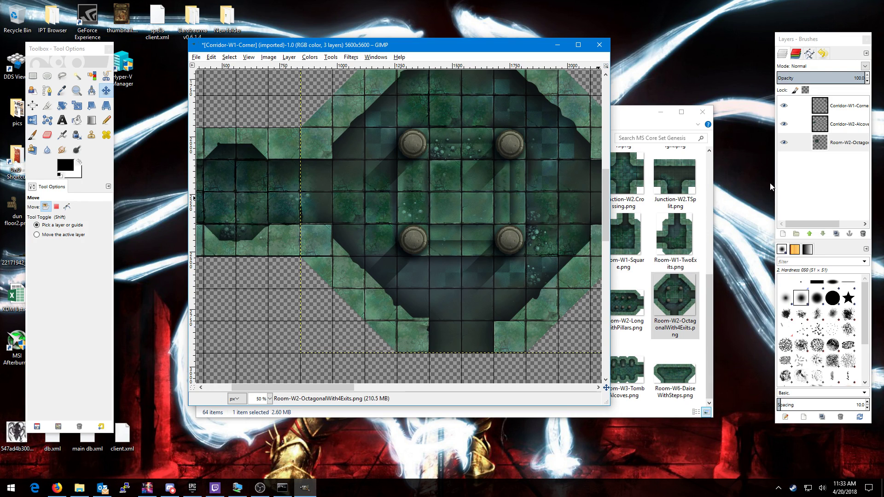
Reorder the layers so the Corridor-W2-Alcoves layer sits below the octagonal room layer
click(840, 132)
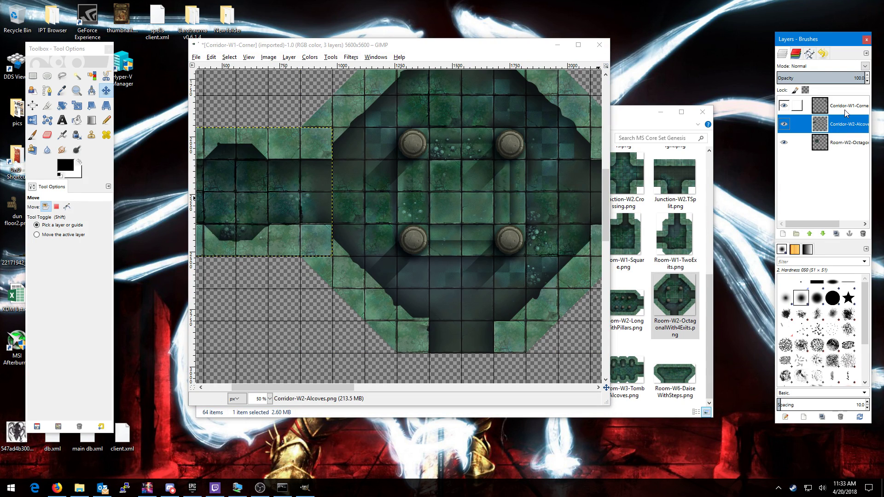
drag(846, 125, 847, 155)
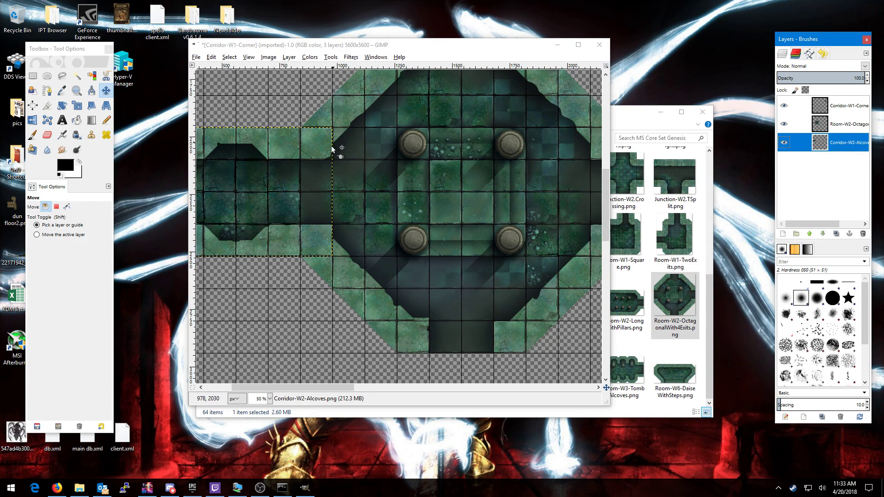
click(447, 182)
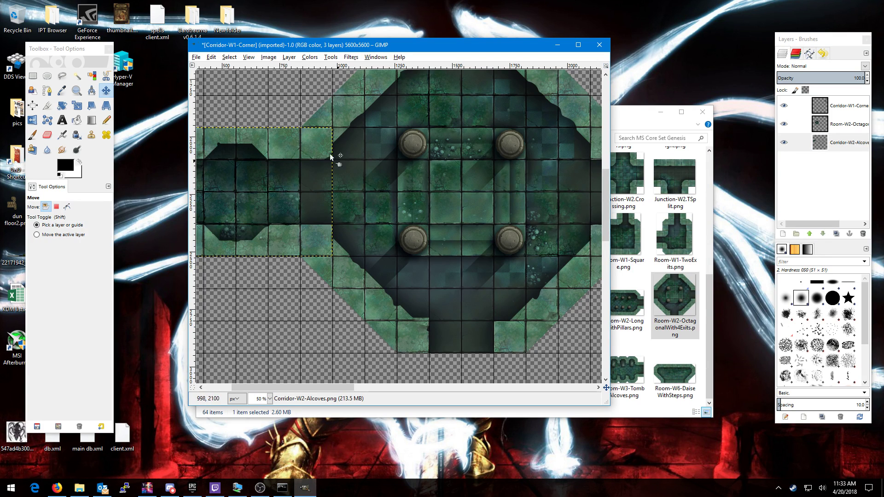
mouse_move(385, 189)
mouse_down()
mouse_move(429, 189)
mouse_move(389, 192)
mouse_up()
mouse_move(414, 208)
mouse_down()
mouse_move(447, 203)
mouse_move(416, 208)
mouse_up()
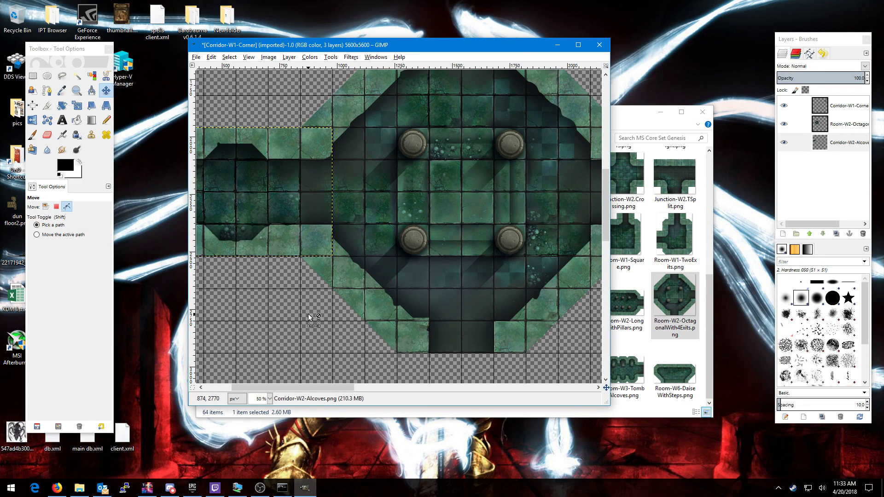
ctrl+scroll(308, 314, down, 2)
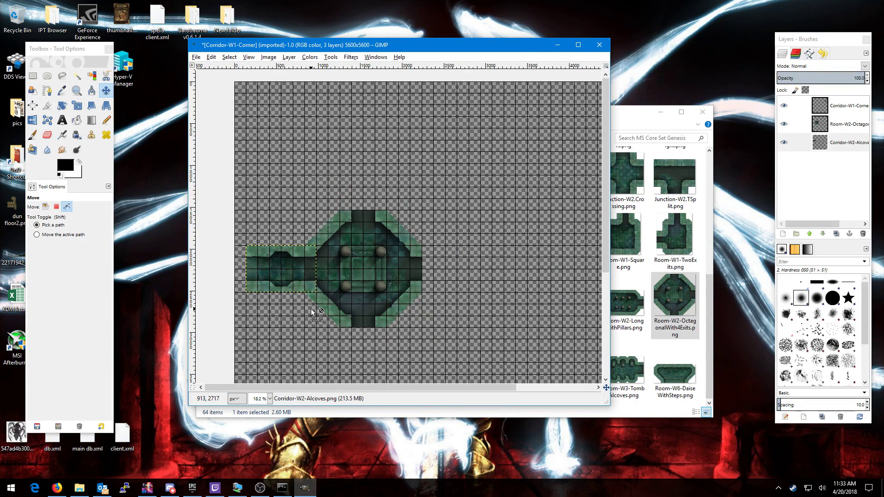
ctrl+scroll(313, 310, down, 1)
ctrl+scroll(459, 275, down, 1)
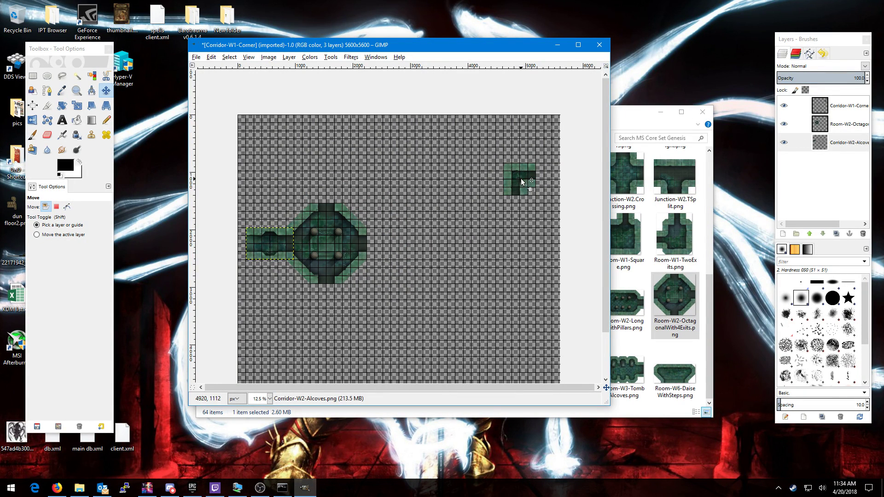
Delete the Corridor-W1-Corner layer from the map
drag(521, 178, 446, 165)
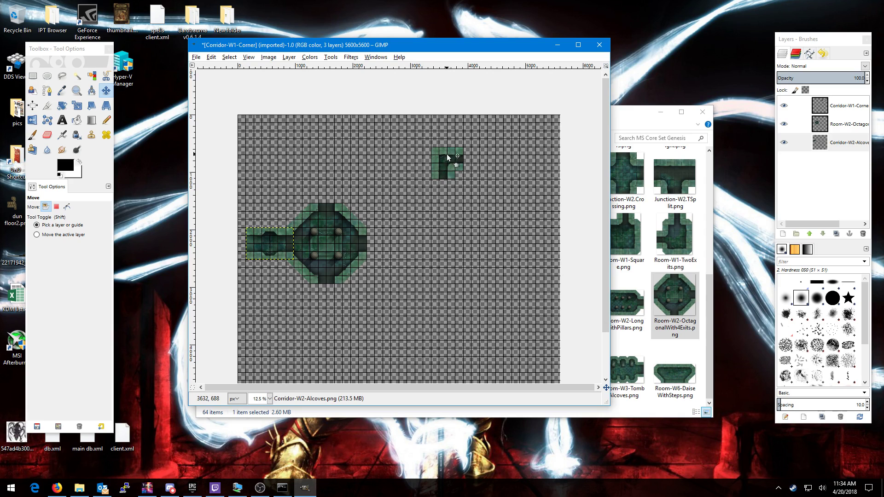
mouse_move(444, 162)
mouse_down()
mouse_move(475, 172)
mouse_move(447, 154)
mouse_move(439, 205)
mouse_move(421, 208)
mouse_move(410, 195)
mouse_move(452, 165)
mouse_up()
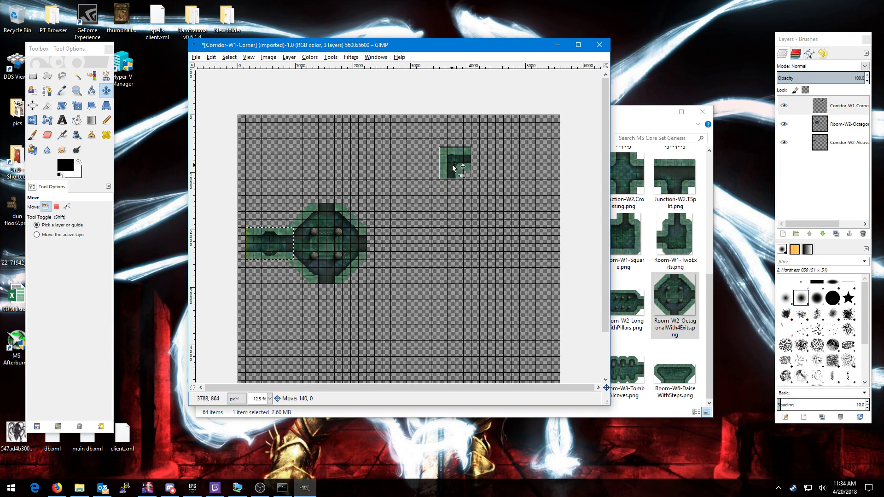
click(839, 106)
drag(840, 106, 864, 235)
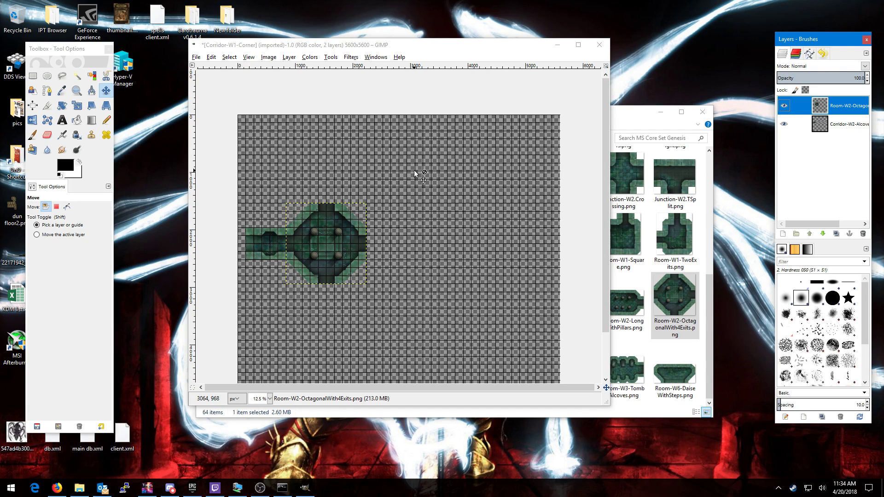
drag(414, 173, 415, 173)
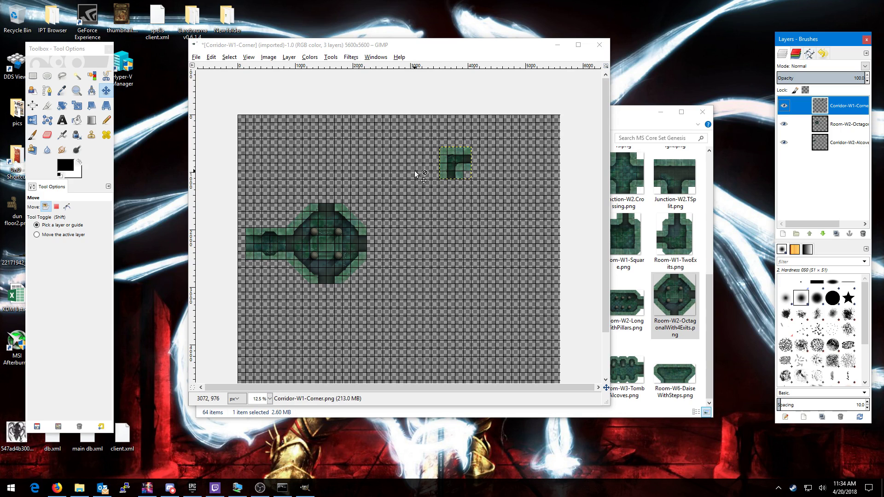
key(ctrl+z)
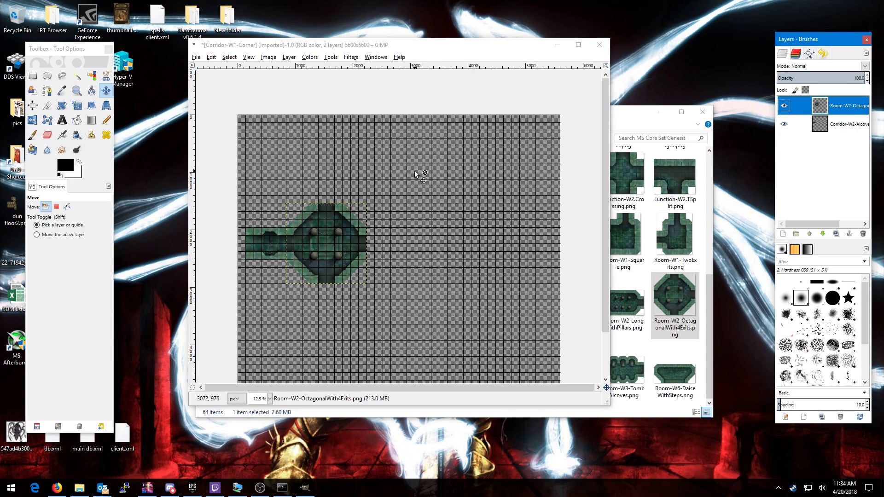
Add two copies of Room-W2-CircularStepsAndPillar.png at the bottom of the layer stack and join one to the octagonal room's upper exit
click(637, 118)
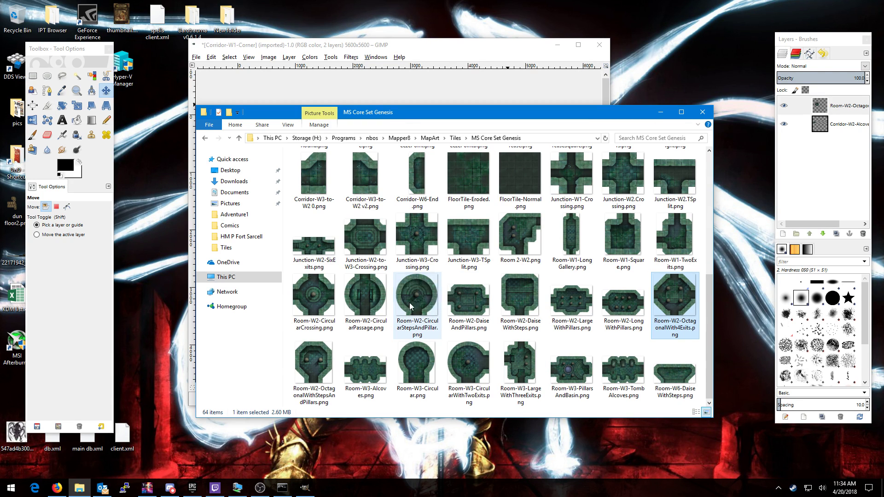
drag(414, 311, 824, 175)
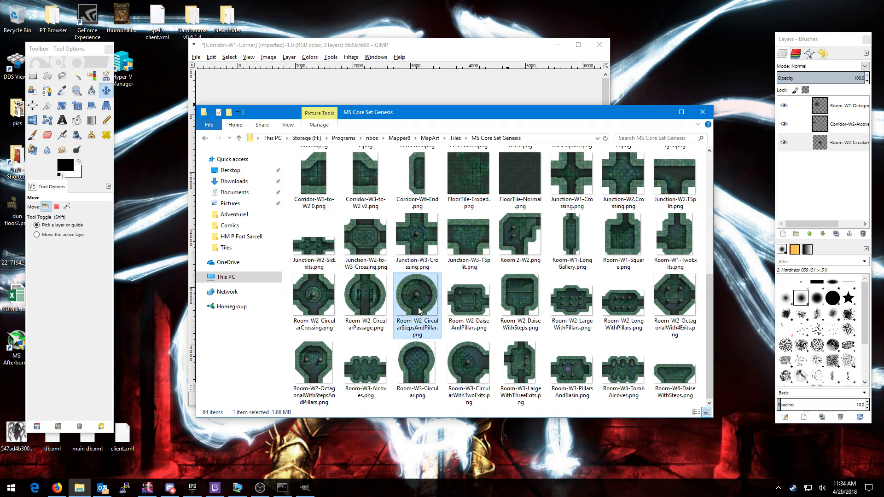
drag(412, 300, 834, 211)
click(458, 47)
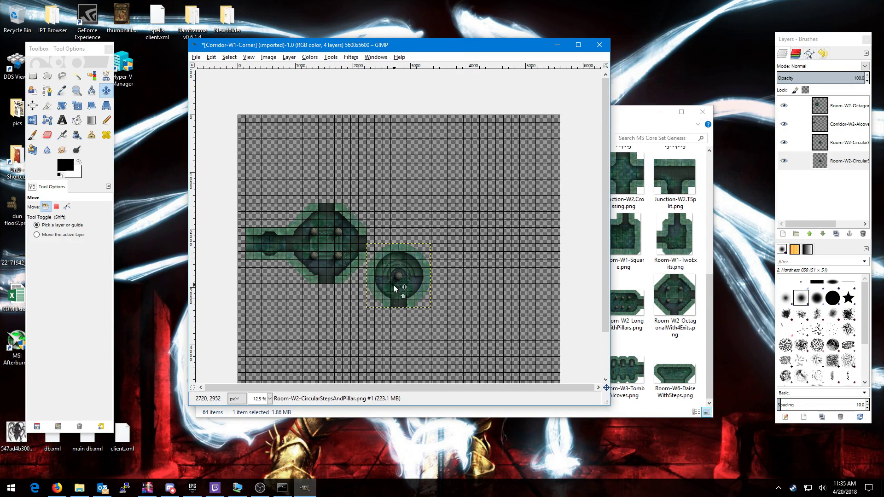
drag(393, 286, 341, 172)
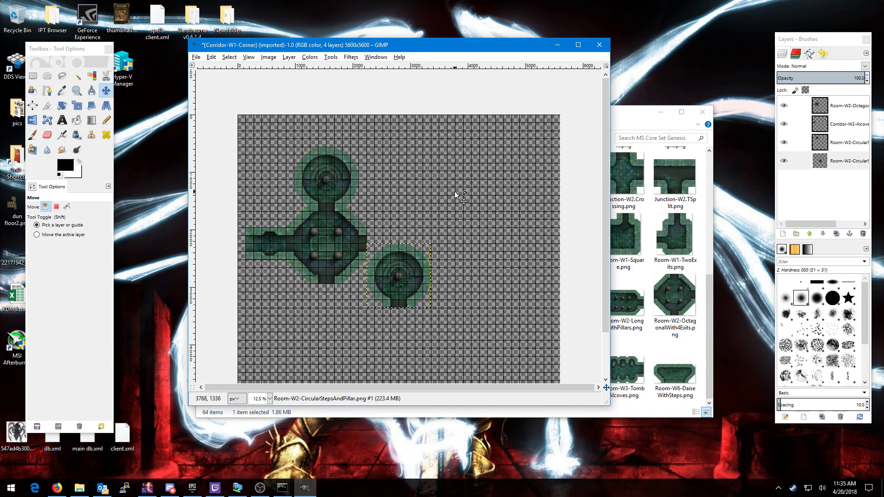
Rotate the second circular room 180° and join it to the octagonal room's lower exit
drag(412, 269, 336, 312)
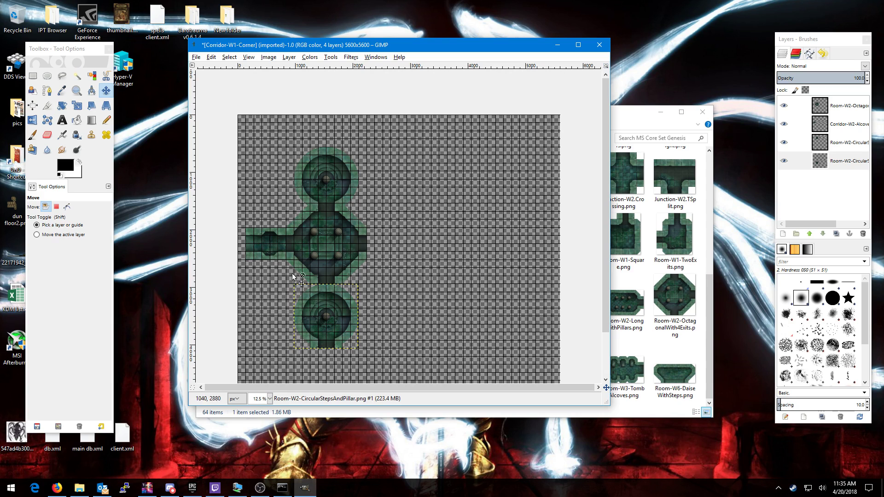
click(61, 105)
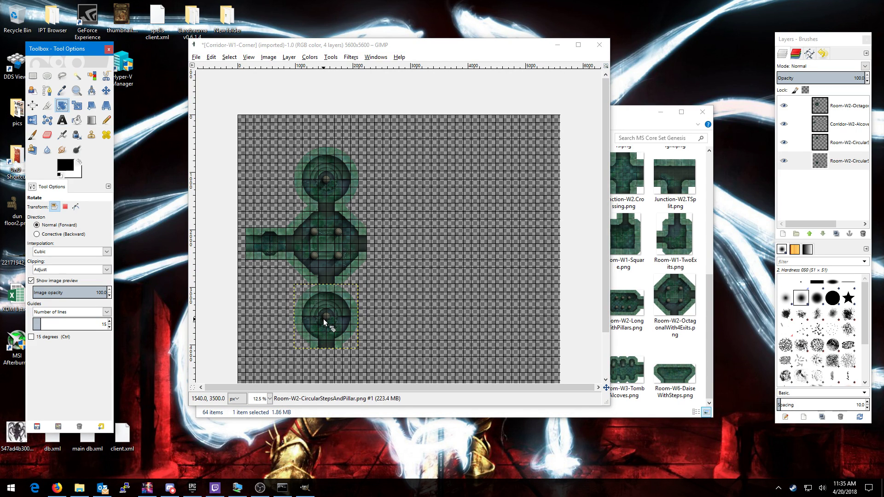
click(347, 251)
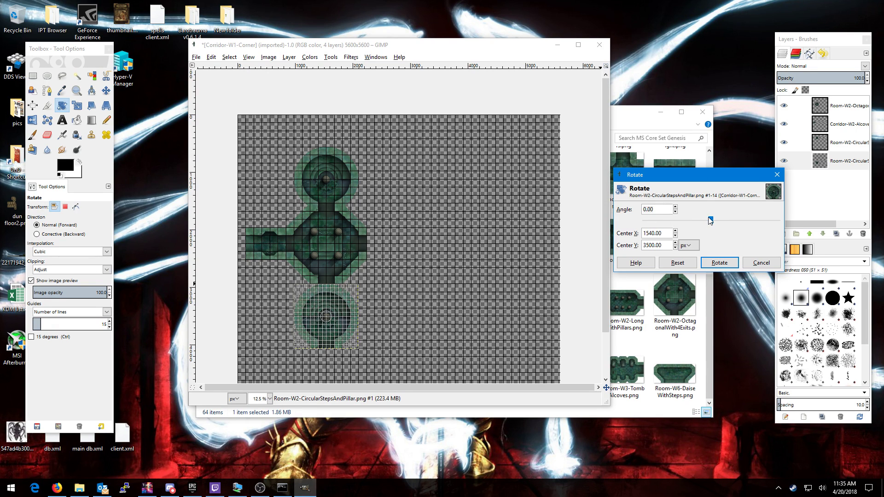
drag(714, 220, 783, 225)
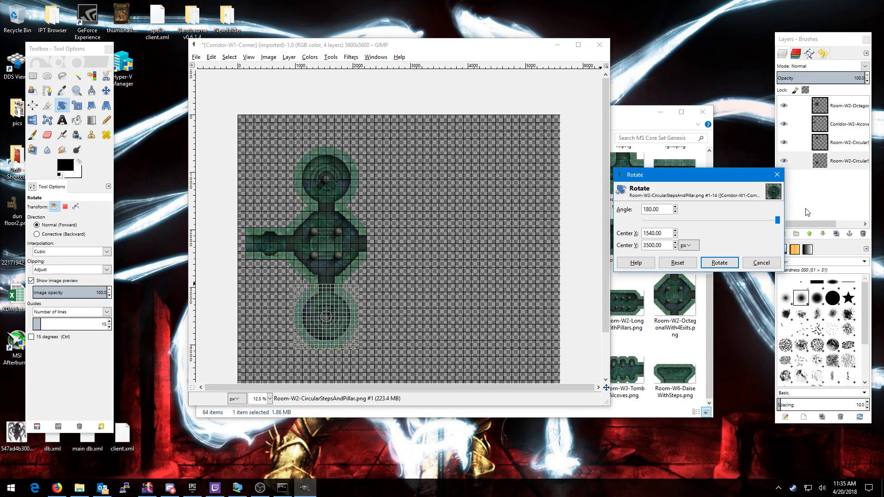
click(721, 263)
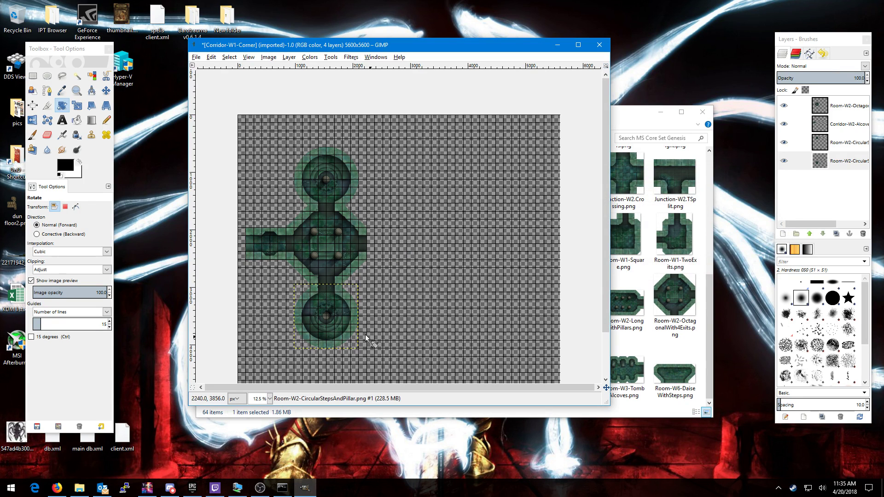
click(106, 90)
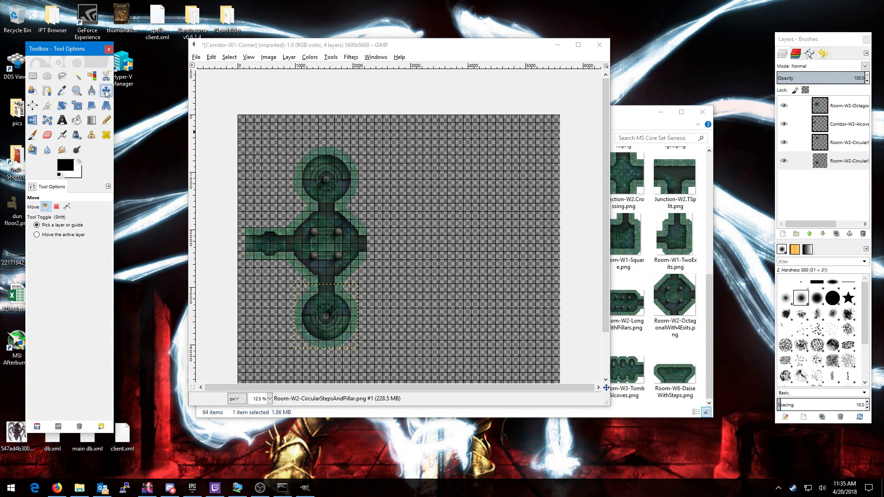
mouse_move(332, 320)
mouse_down()
mouse_move(334, 330)
mouse_move(331, 310)
mouse_up()
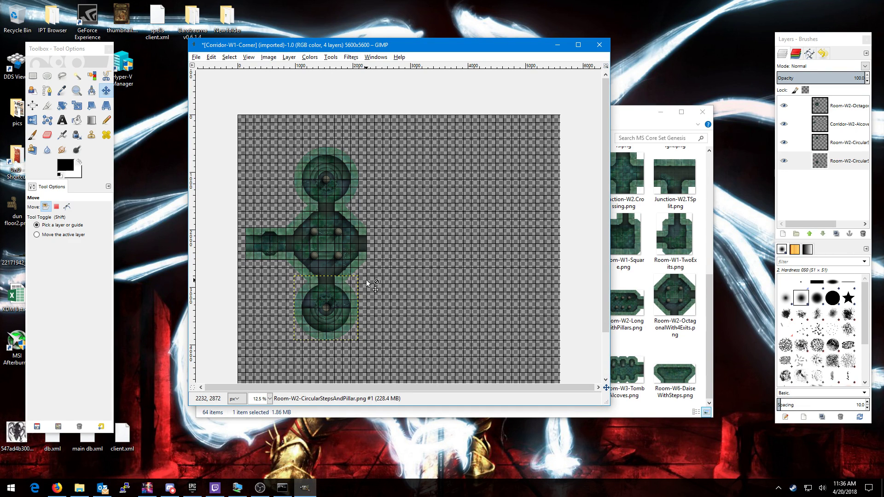
Add Room-W2-LargeWithPillars.png as the bottom layer and join it to the octagonal room's right exit so their passages overlap
click(624, 116)
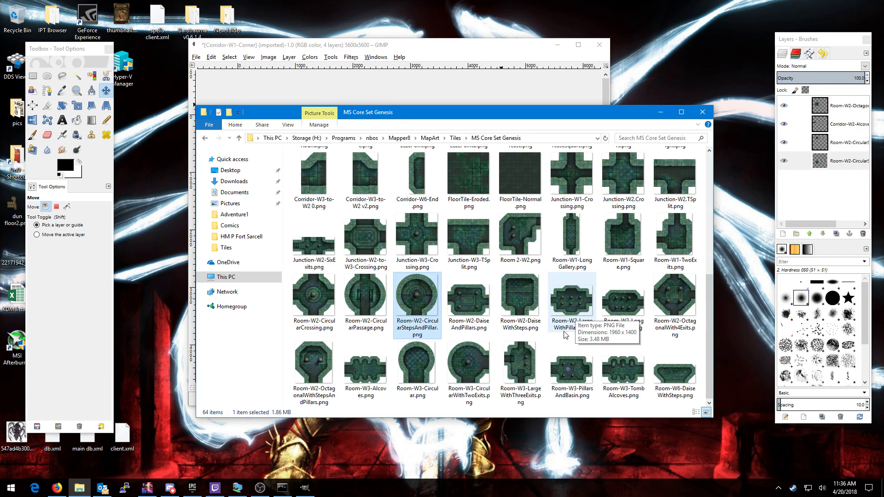
drag(565, 313, 806, 200)
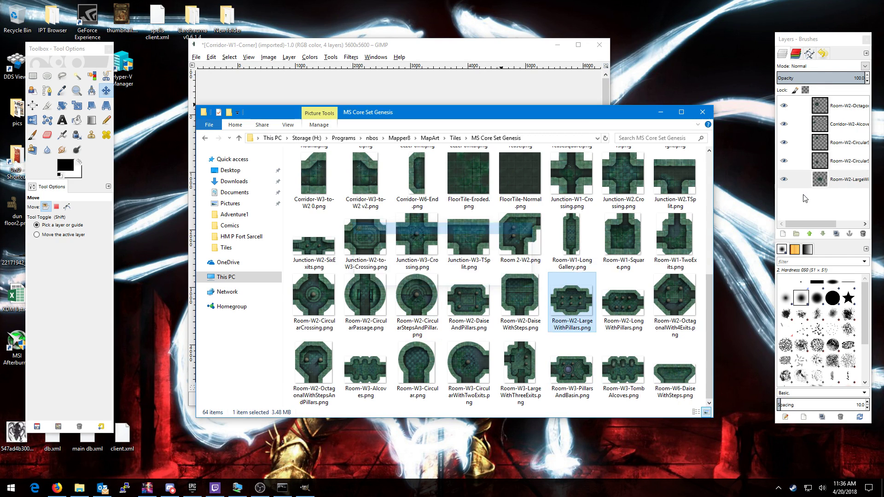
click(459, 44)
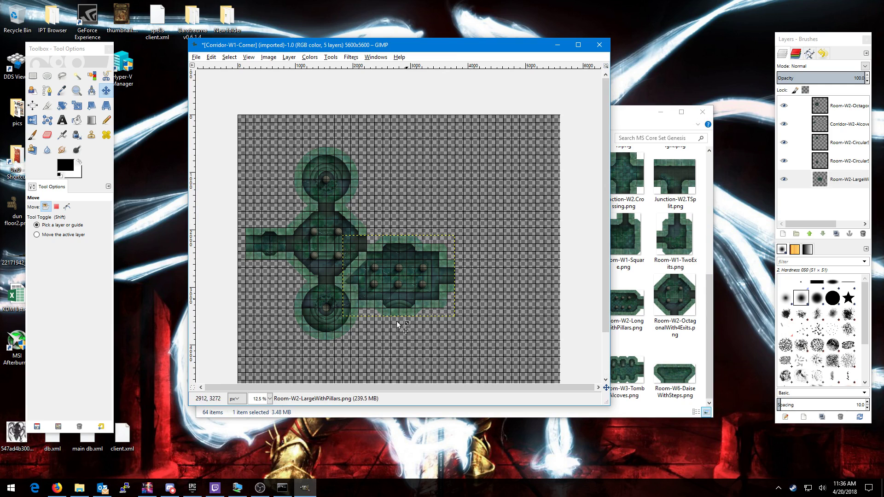
drag(397, 278, 422, 240)
ctrl+scroll(422, 277, up, 1)
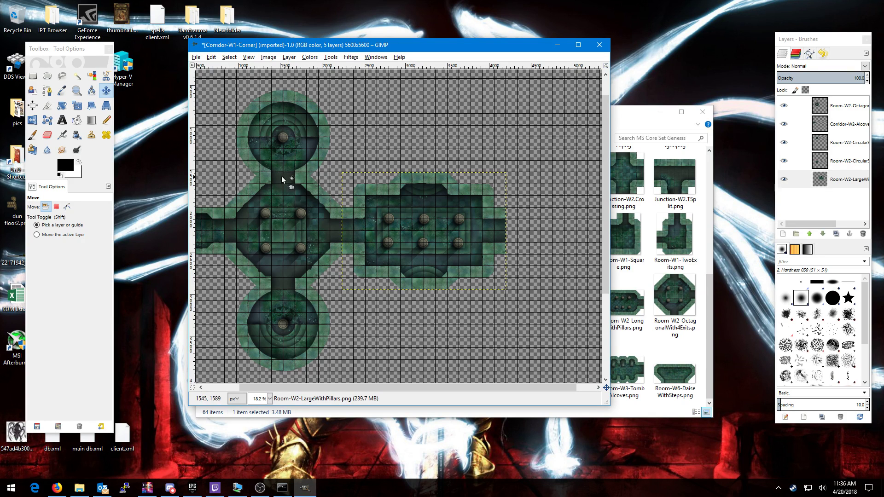
drag(446, 233, 421, 233)
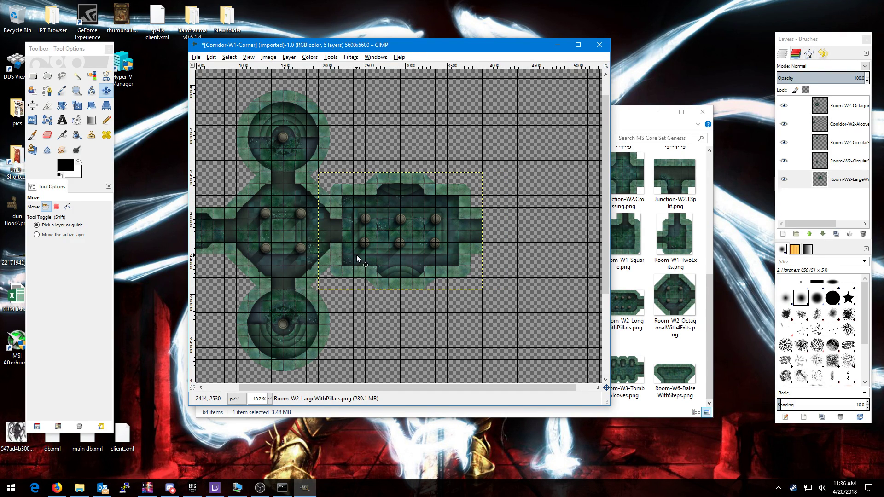
Add Room-W2-OctagonalWithStepsAndPillars.png from the tile folder as the bottom layer
click(620, 122)
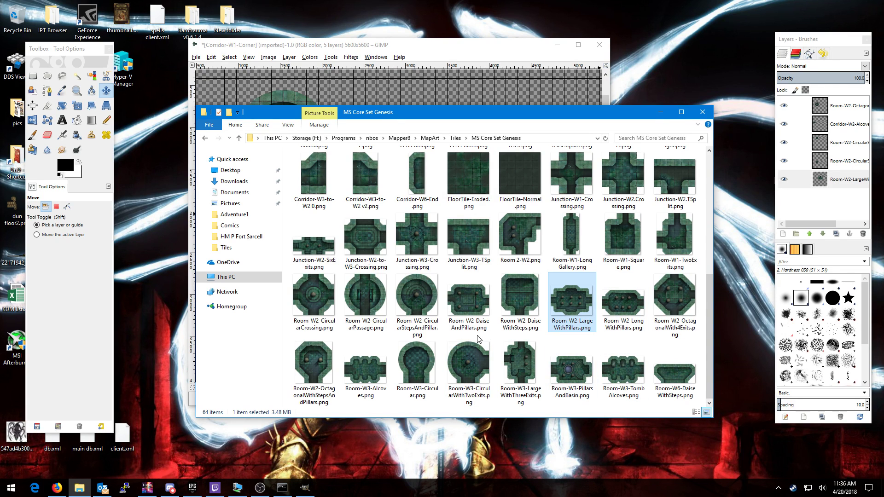
click(445, 355)
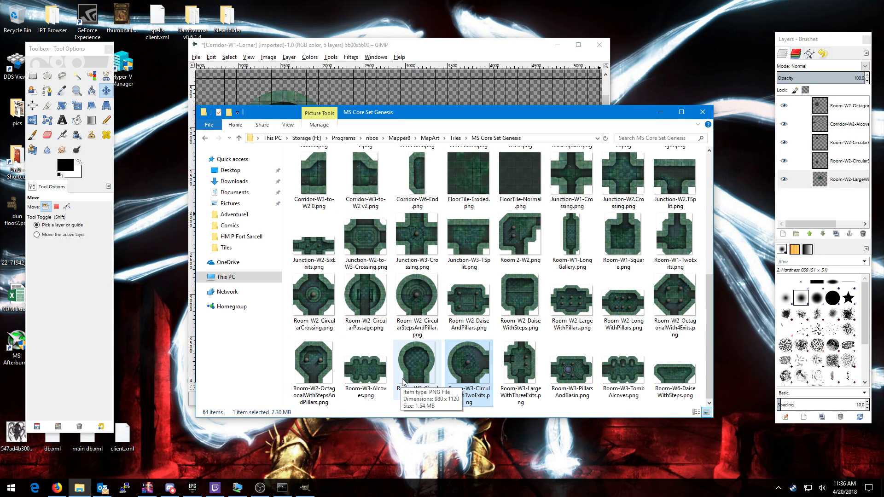
click(308, 359)
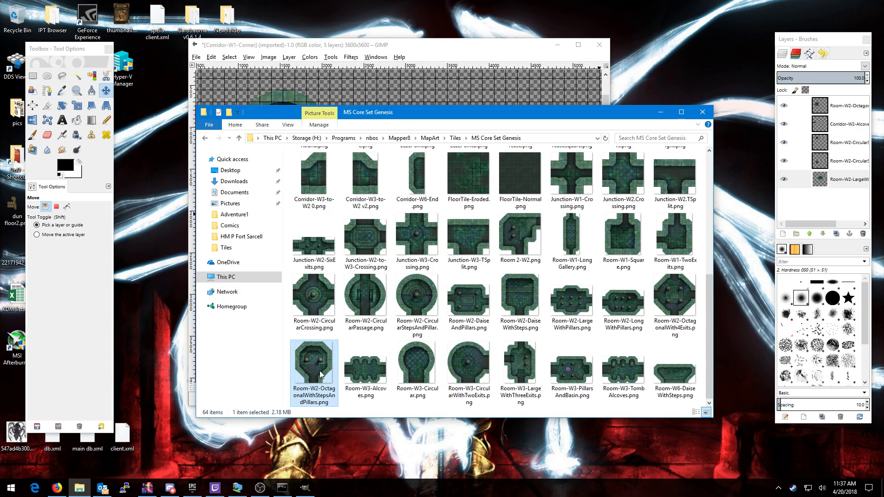
drag(314, 370, 830, 207)
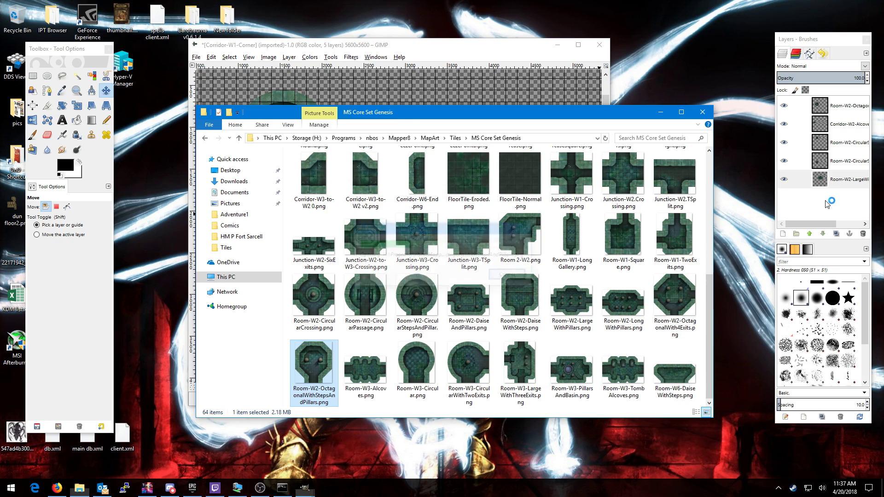
click(432, 61)
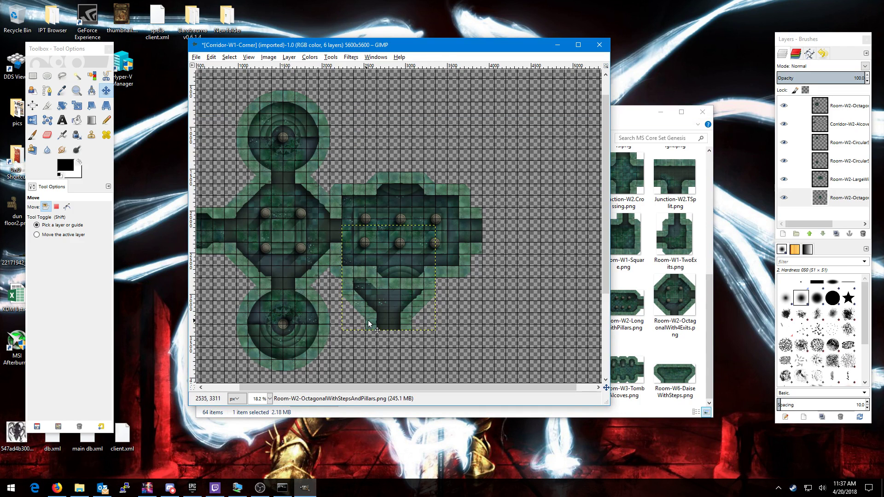
Move the new octagonal room to the right of the large pillared room and rotate it 90° so its exit faces left
drag(372, 315, 538, 233)
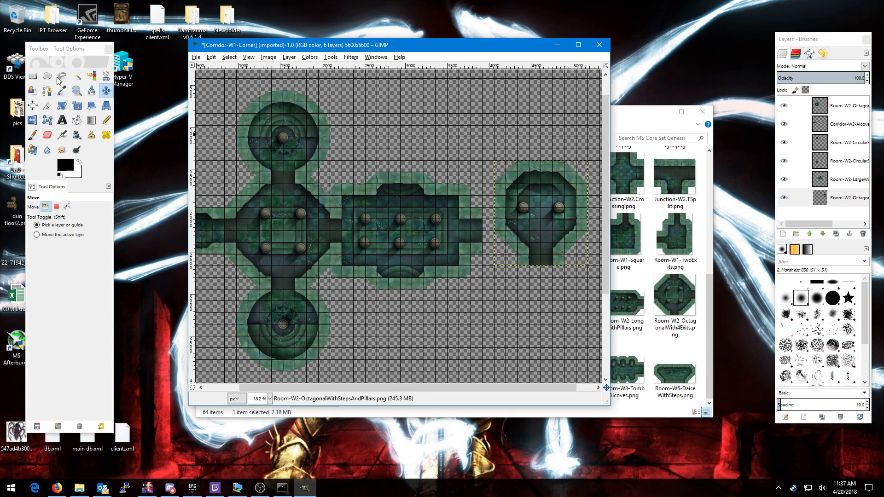
click(68, 105)
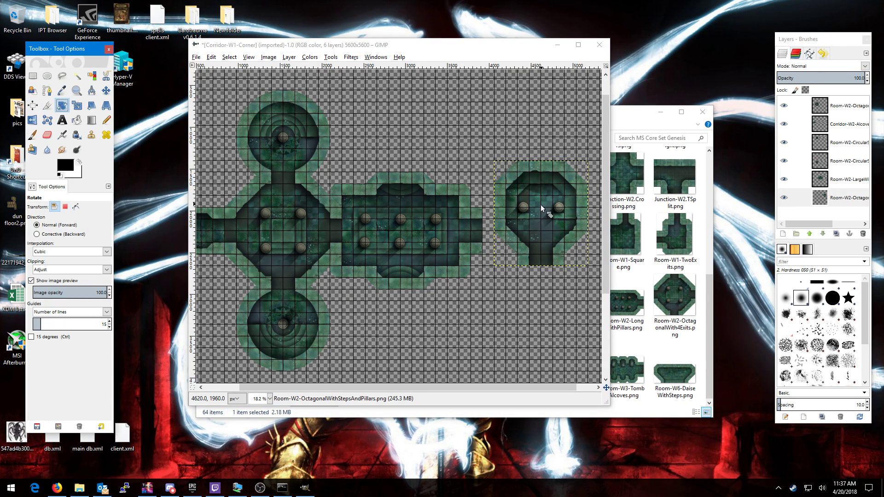
click(541, 206)
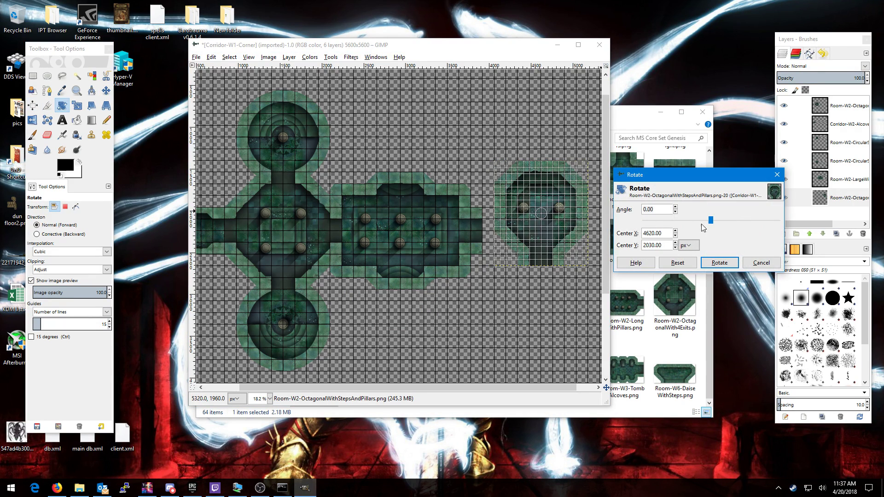
text(90)
key(Return)
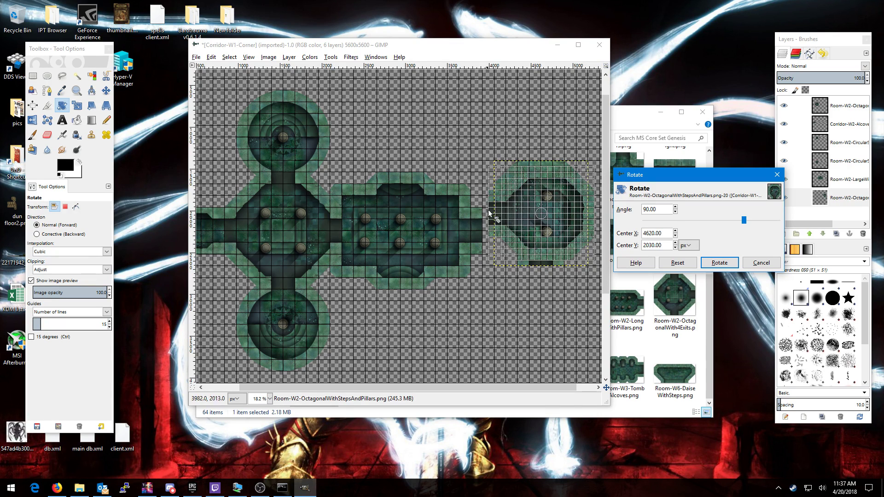
click(729, 263)
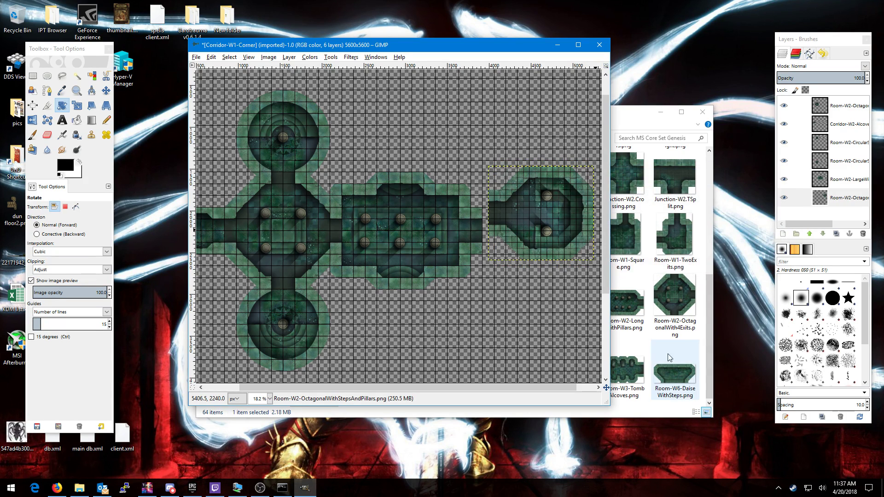
Join the rotated octagonal room to the large pillared room's right exit and place the Room-W2-LargeWithPillars layer beneath it
click(109, 91)
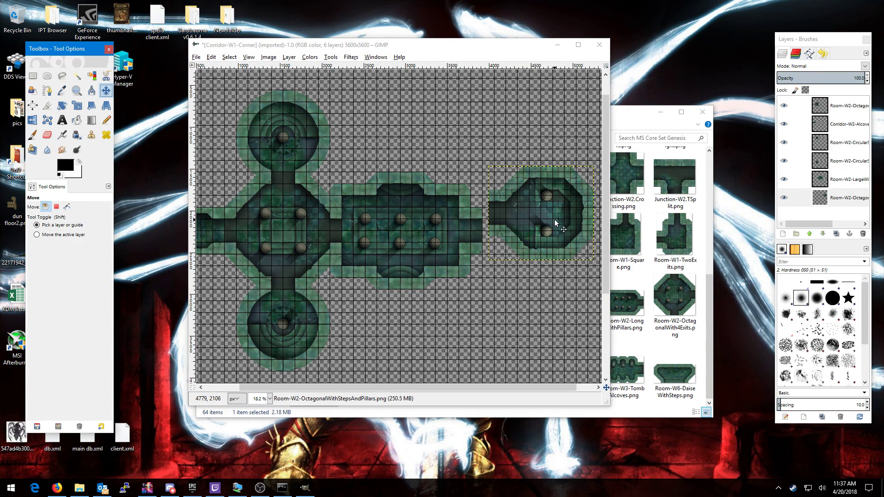
drag(555, 220, 530, 222)
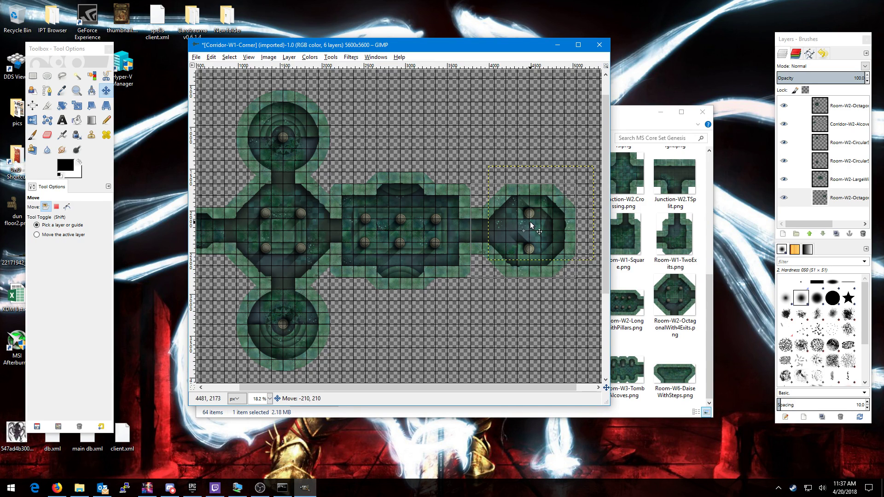
drag(531, 225, 518, 224)
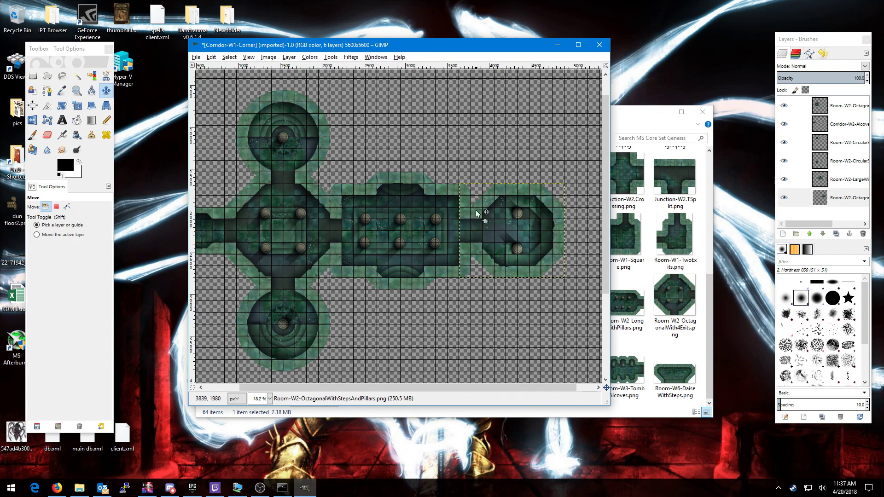
click(404, 222)
drag(837, 177, 847, 206)
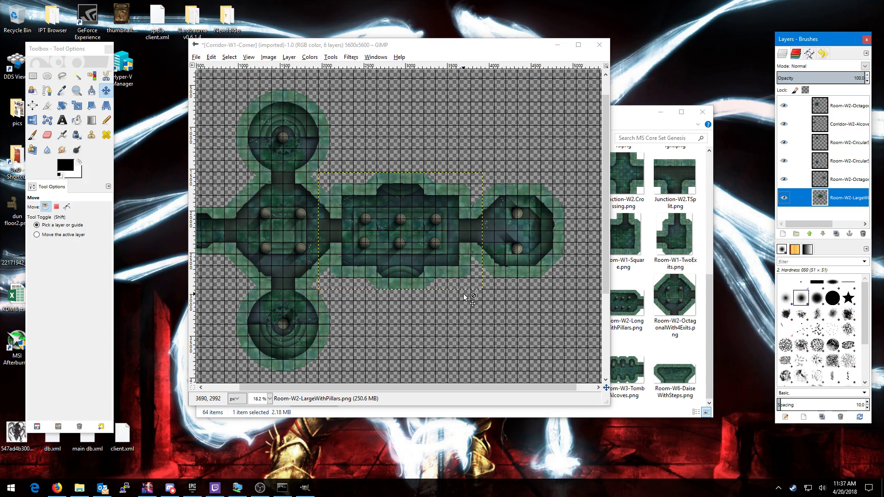
Merge all visible corridor and room layers into a single layer, expanded as necessary
key(minus)
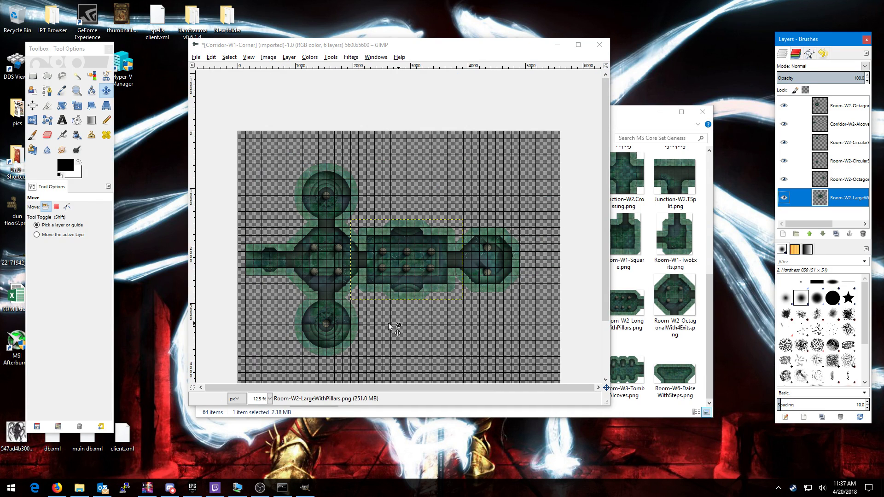
click(430, 286)
scroll(426, 221, down, 1)
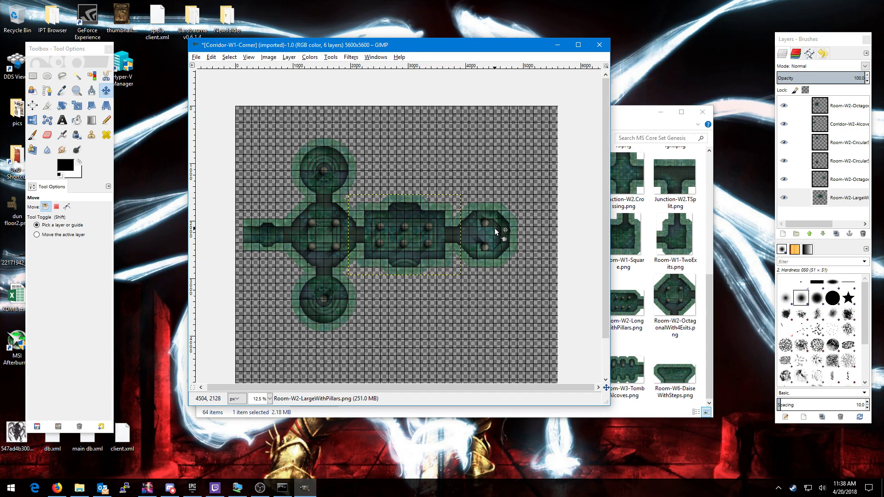
right_click(844, 108)
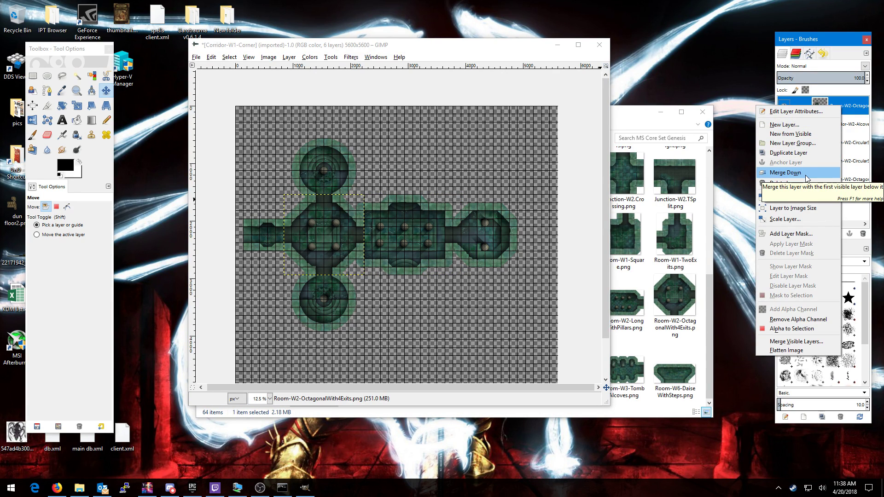
click(802, 343)
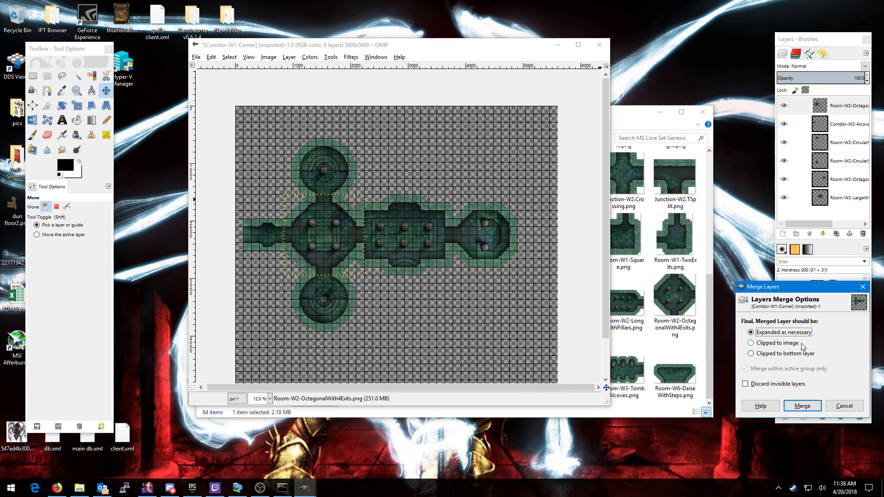
click(803, 406)
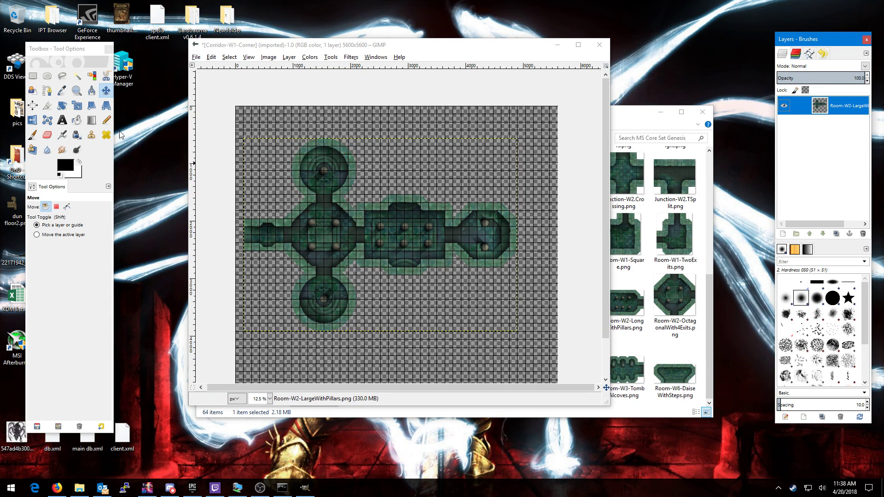
Move the merged dungeon layer straight down so it sits around the vertical middle of the canvas
drag(329, 230, 346, 256)
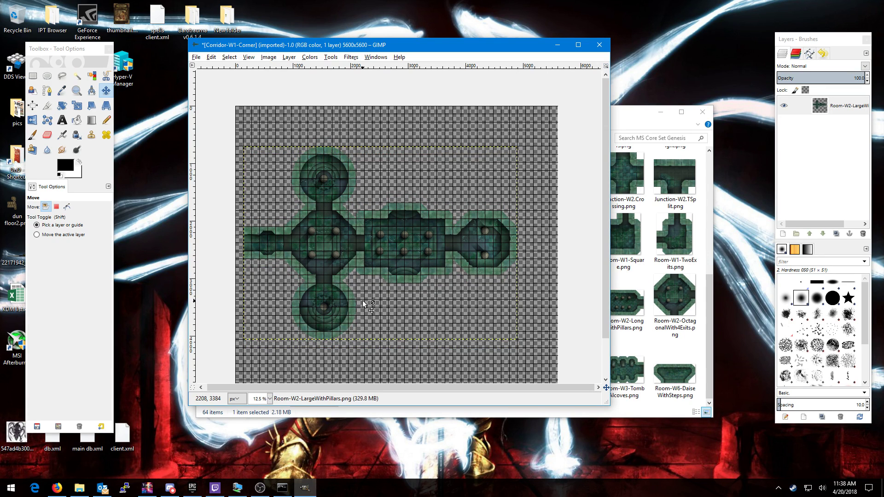
scroll(377, 315, down, 3)
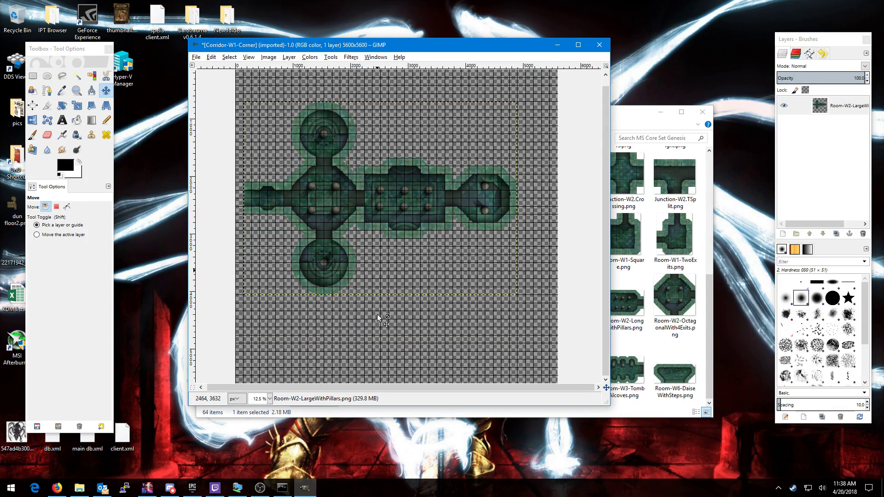
drag(374, 187, 371, 212)
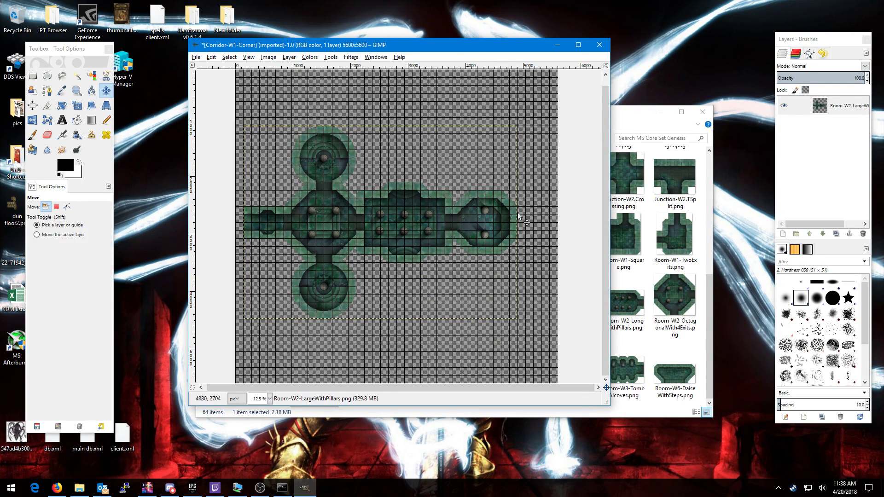
Switch to the file explorer and open the MS Genesis-Foundation folder inside the Tiles folder
drag(469, 43, 450, 43)
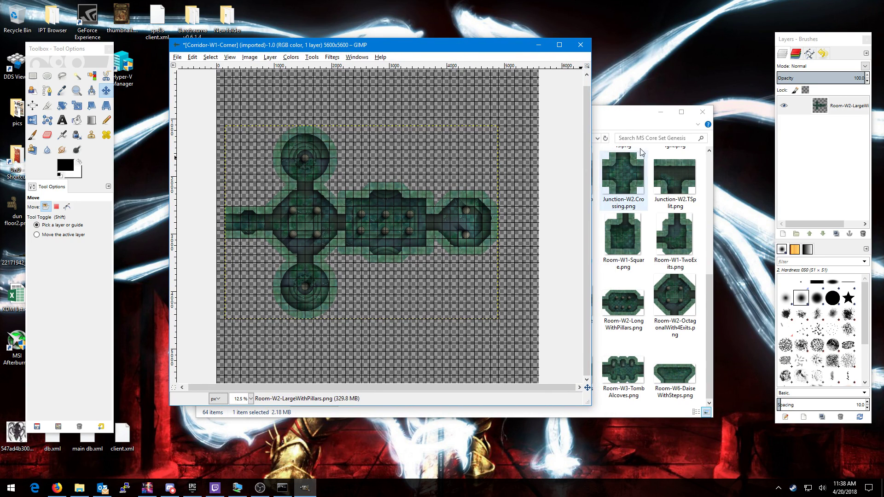
click(622, 119)
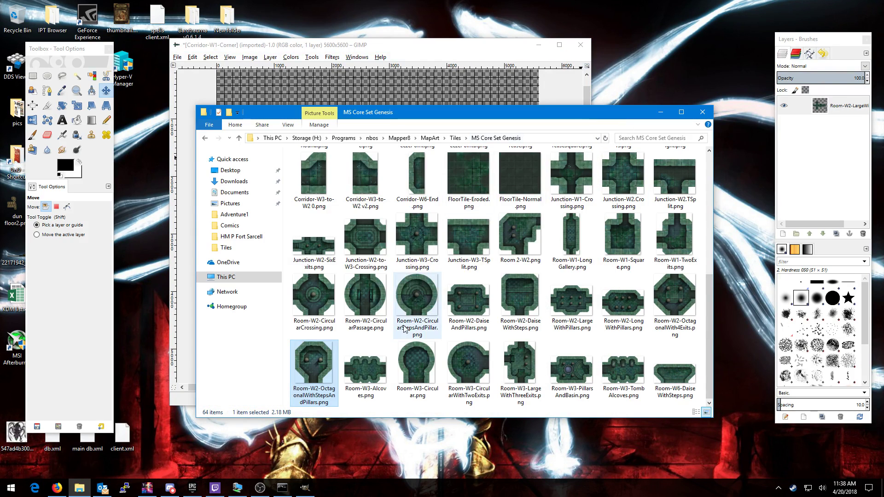
click(454, 143)
scroll(366, 321, down, 4)
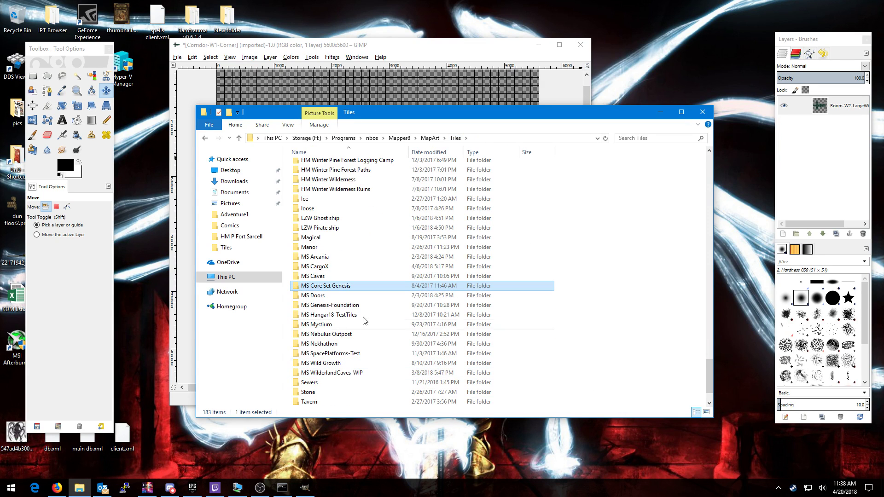
double_click(357, 307)
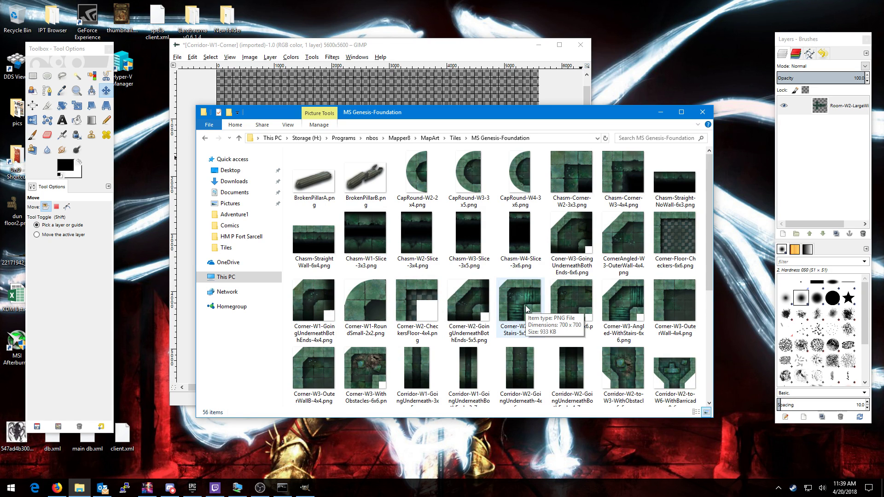
Add Corridor-W1-GoingUnderneath-3x5.png as the top layer and place it directly above the right octagonal room, dark end facing the room
scroll(526, 305, down, 1)
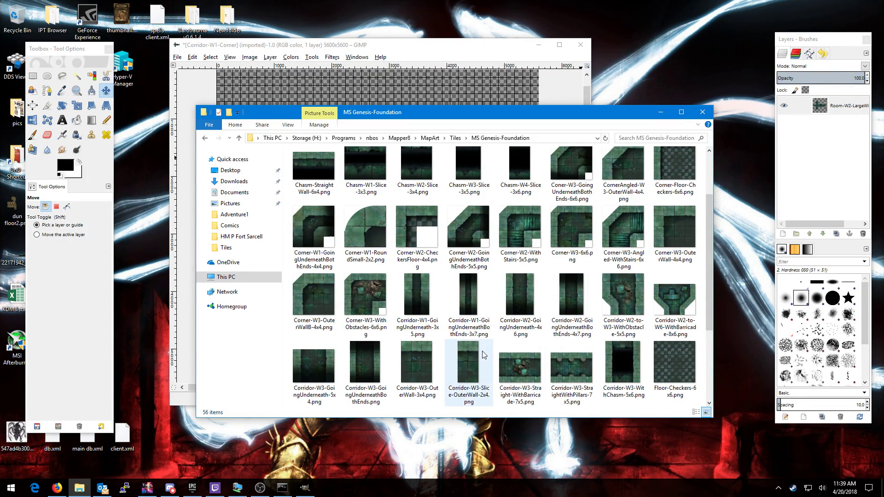
mouse_move(415, 301)
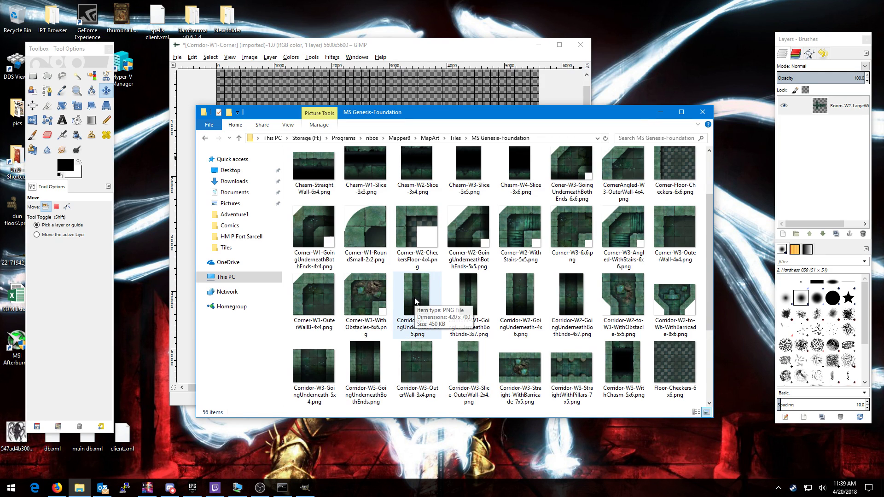
drag(415, 300, 828, 157)
click(445, 50)
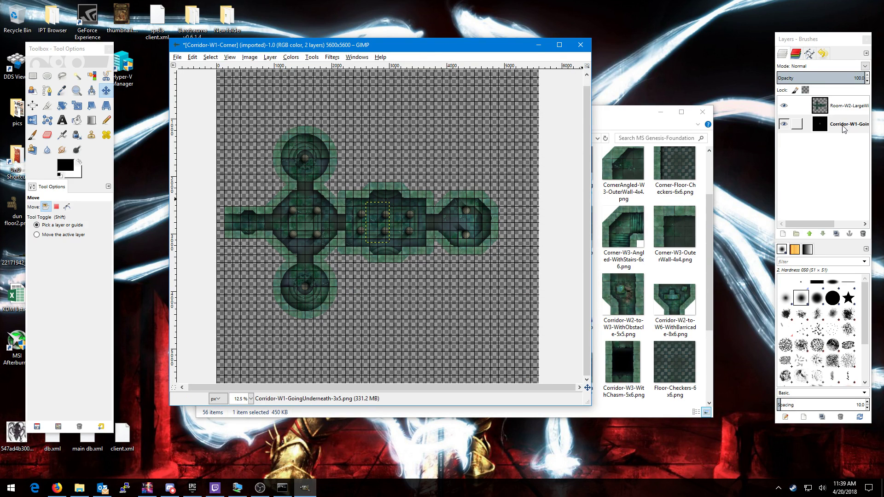
drag(843, 125, 841, 107)
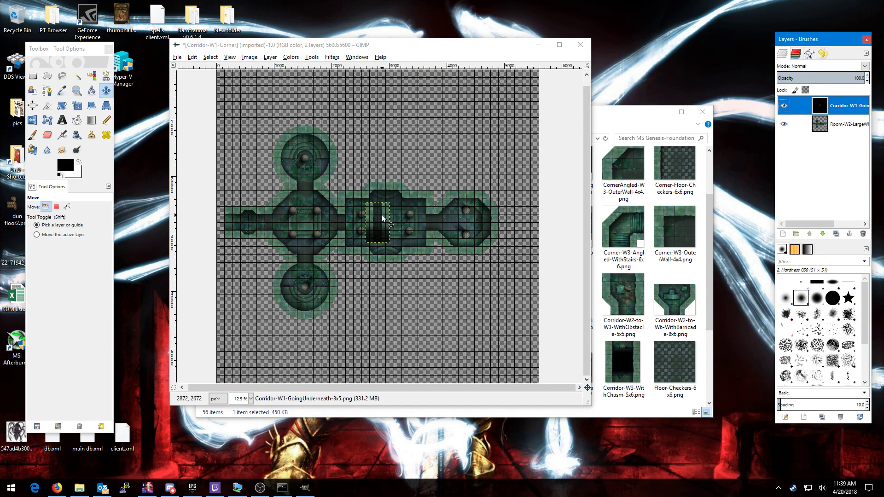
drag(382, 214, 476, 166)
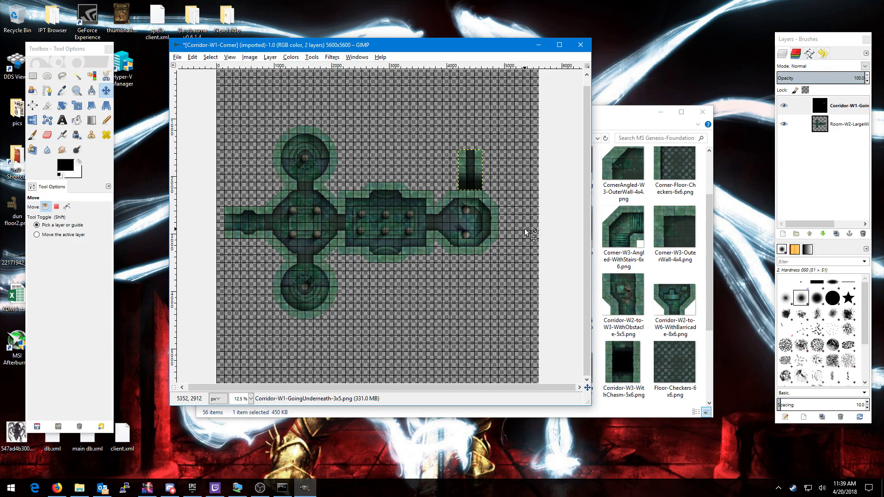
scroll(516, 233, up, 1)
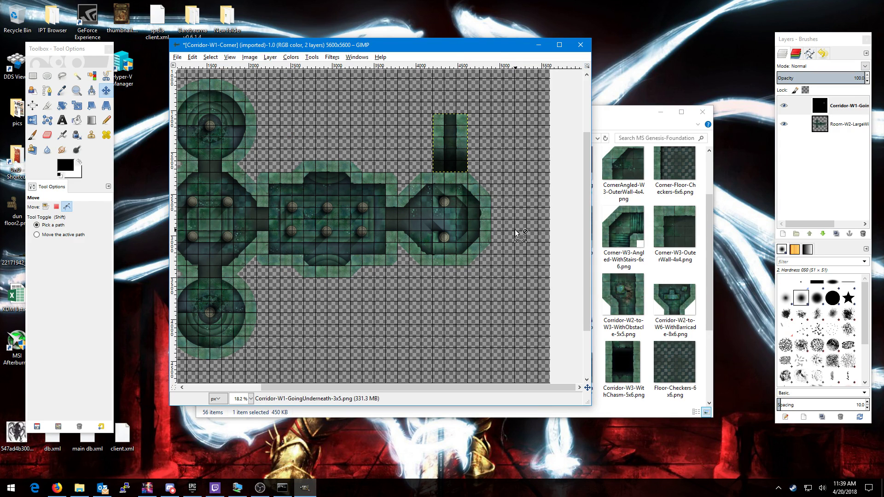
scroll(516, 232, up, 1)
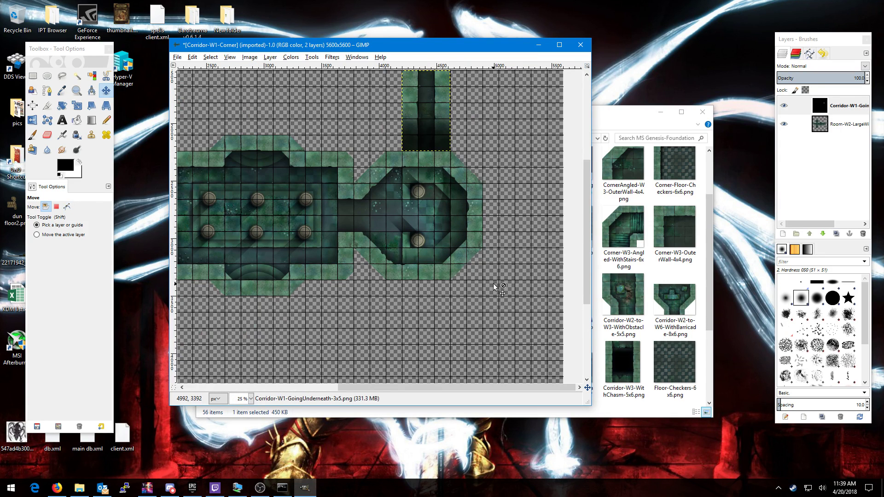
scroll(509, 260, up, 3)
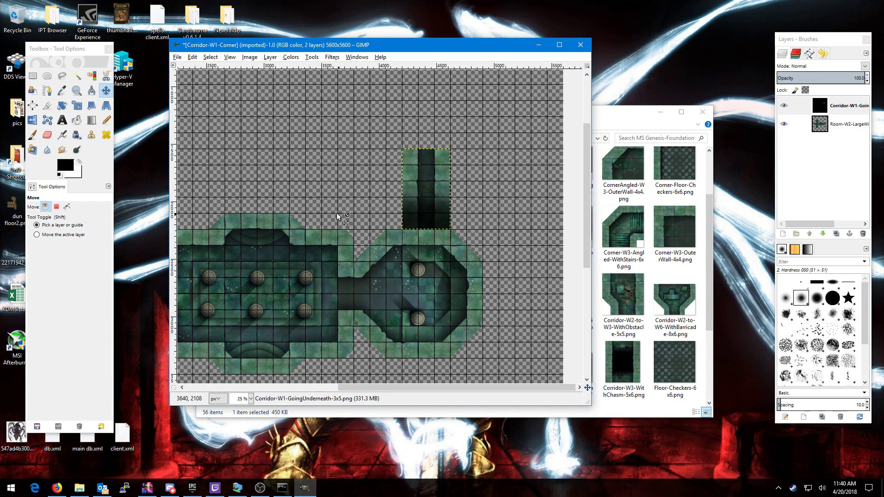
scroll(327, 253, down, 2)
scroll(341, 239, up, 1)
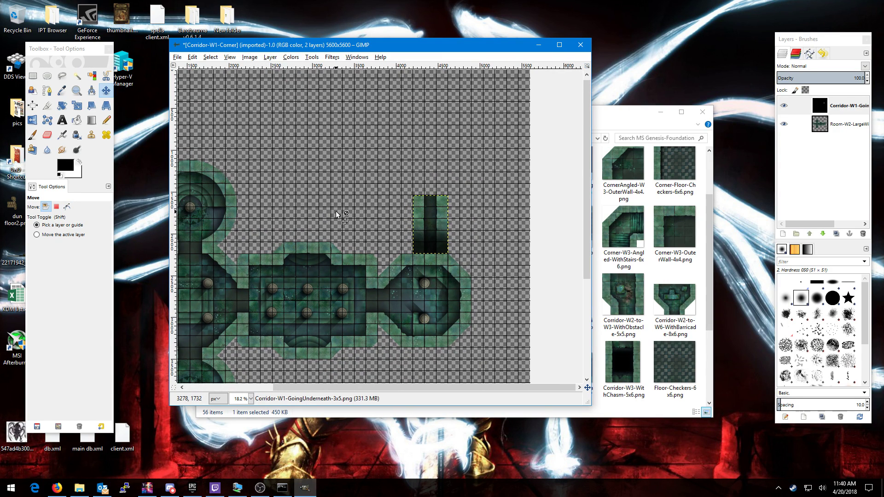
Add StairsSteps-4x4.png, stack it between the corridor and dungeon layers, and place it just left of the new corridor
click(639, 116)
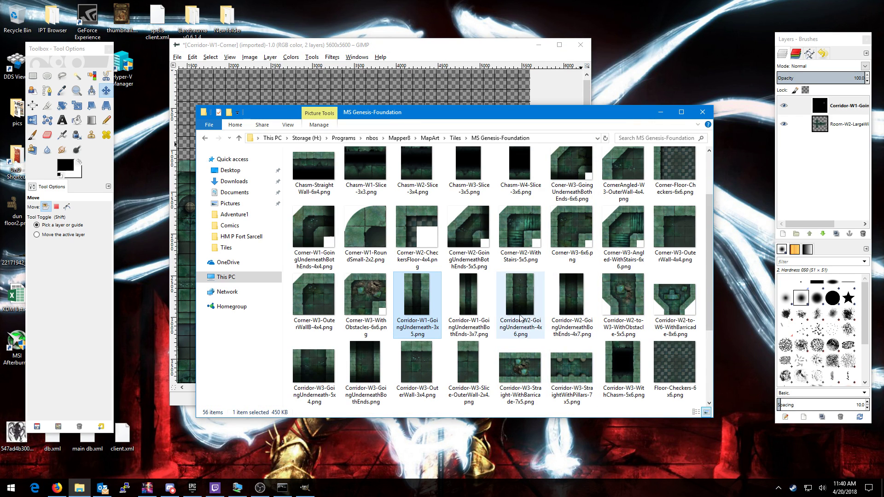
scroll(521, 318, down, 2)
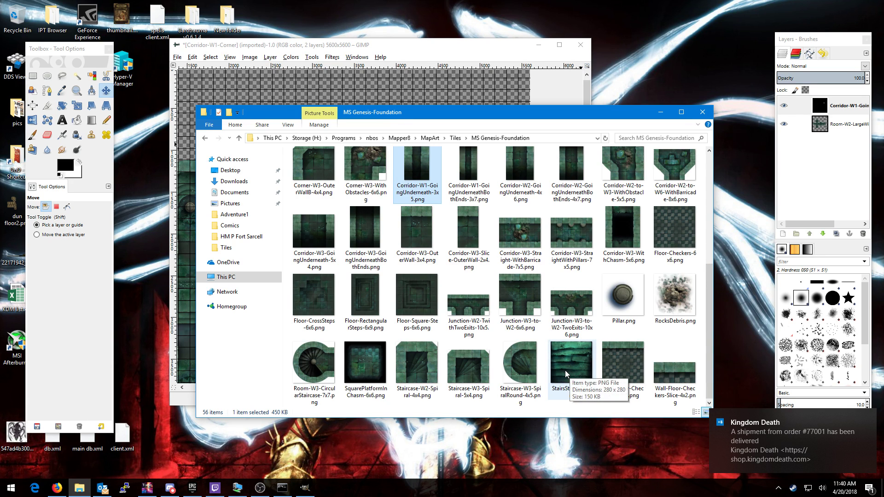
drag(567, 371, 827, 185)
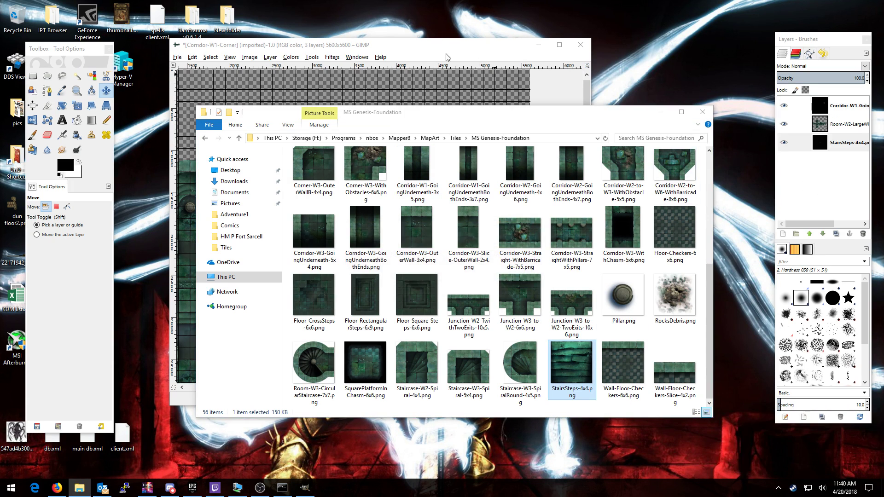
click(457, 46)
drag(849, 143, 855, 127)
drag(294, 303, 387, 220)
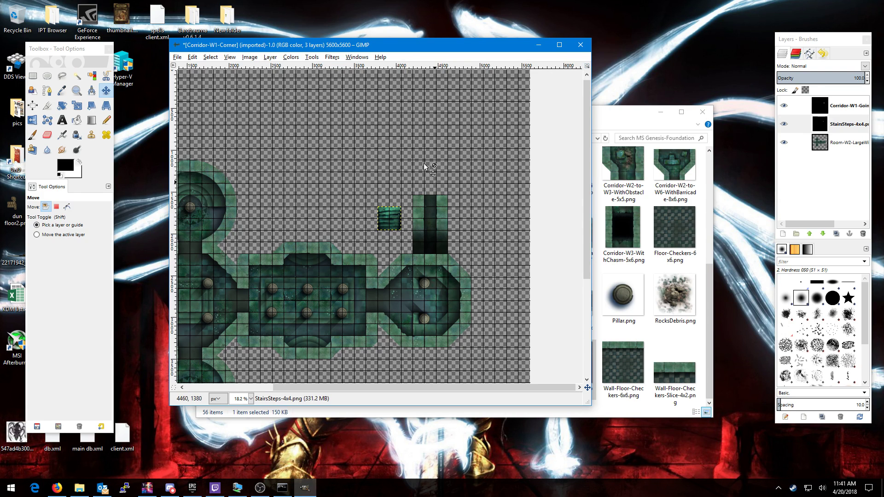
Scale the StairsSteps-4x4 layer down to the size of one grid square with Cubic interpolation
click(270, 58)
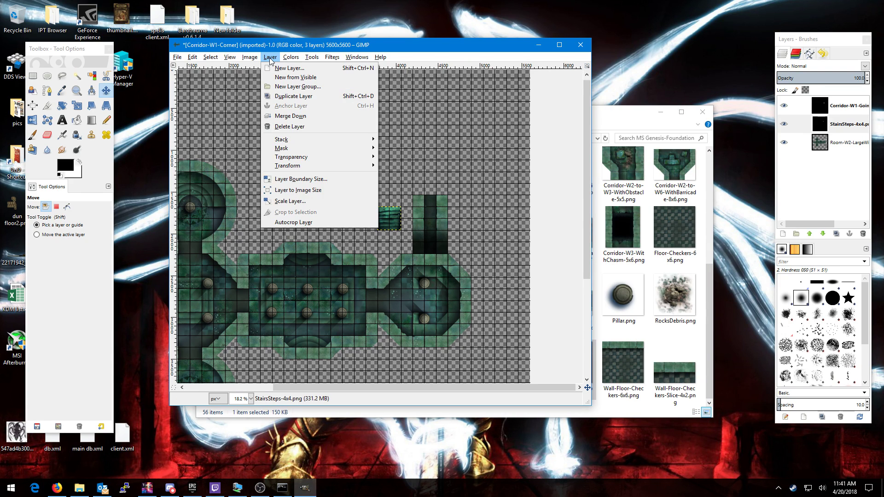
click(305, 201)
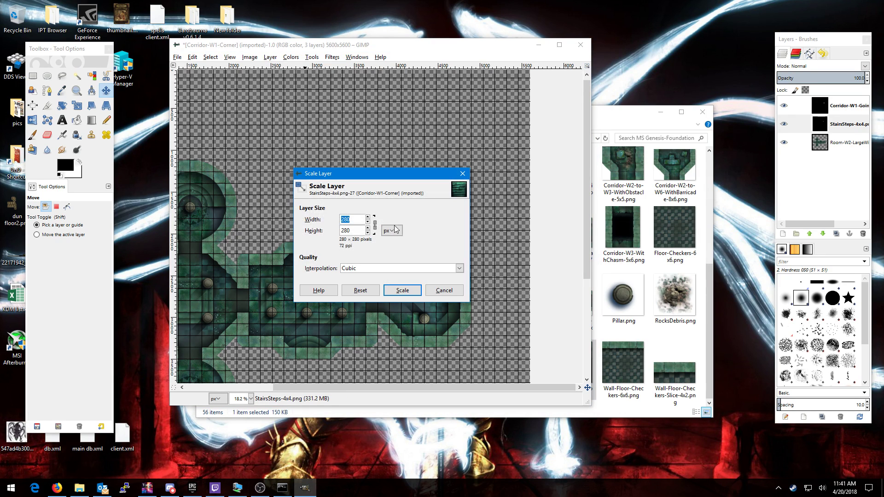
drag(374, 177, 559, 168)
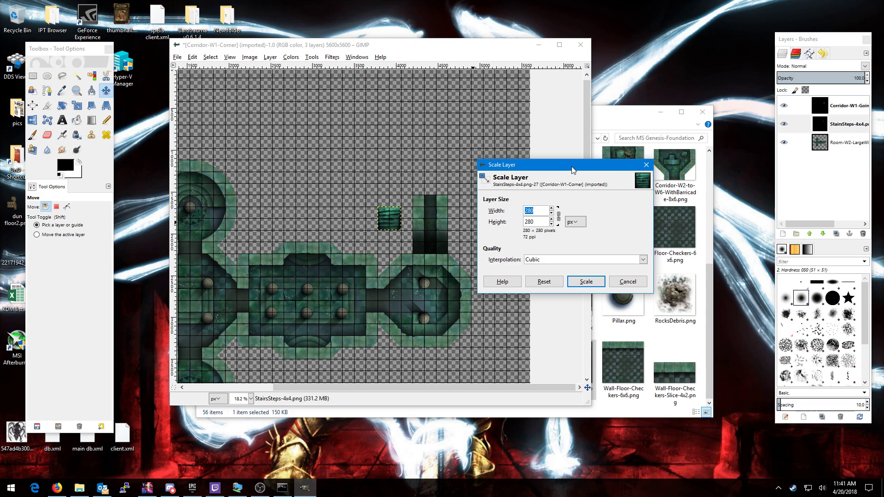
key(Tab)
click(586, 282)
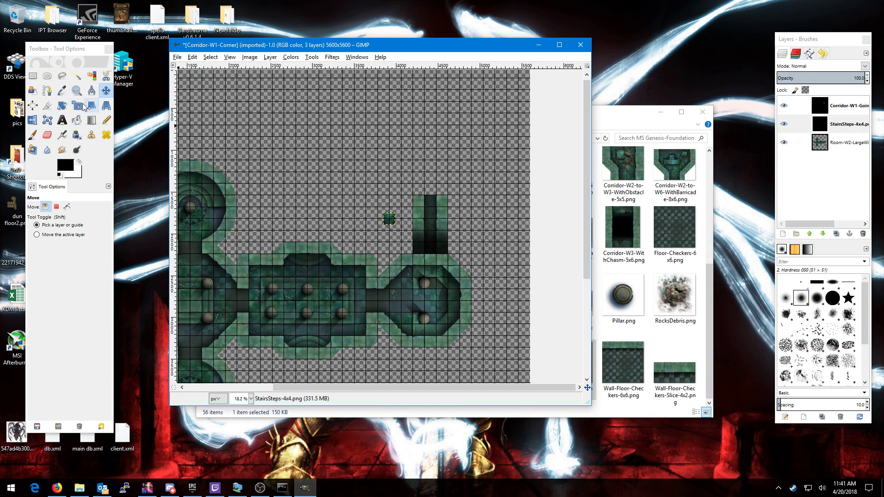
Rotate the scaled-down stairs layer with the Rotate tool
click(61, 106)
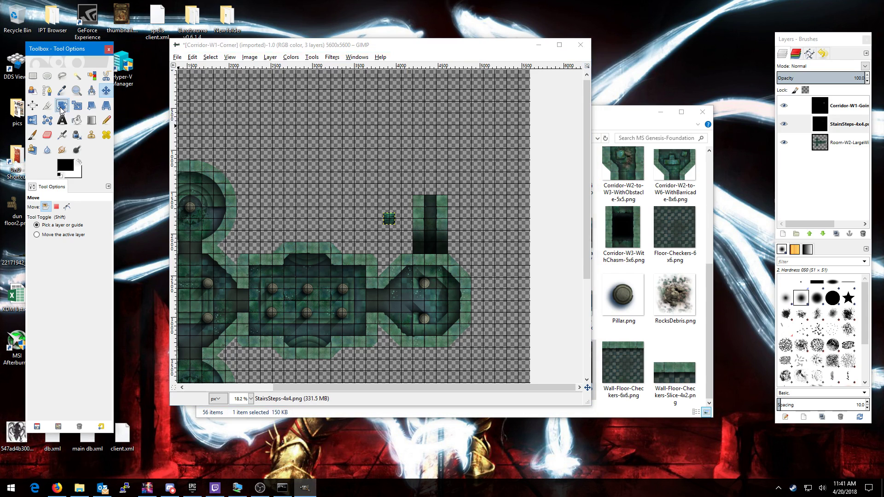
click(391, 220)
drag(711, 223, 780, 224)
click(713, 265)
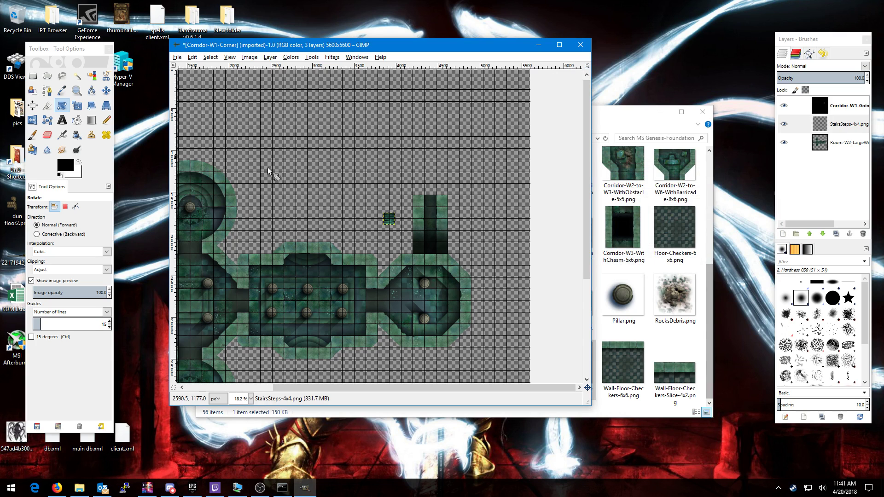
Move the stairs onto the corridor's dark lower end and raise the StairsSteps-4x4 layer to the top of the stack
key(m)
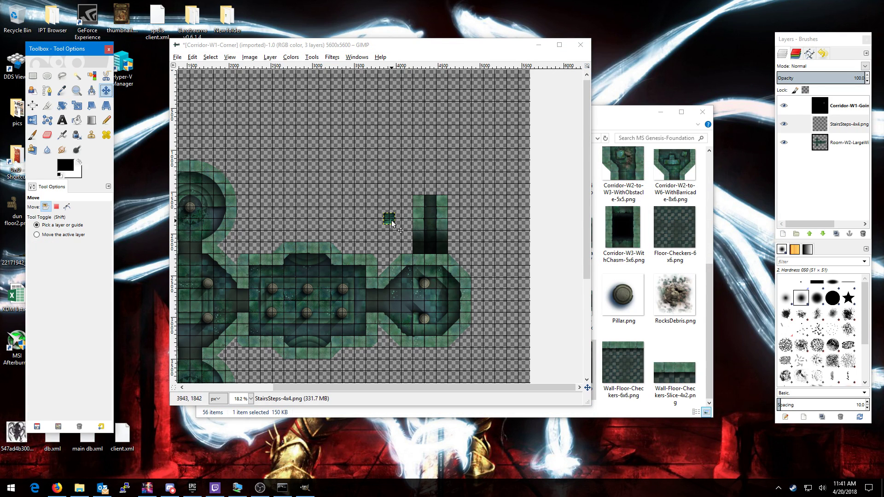
drag(391, 222, 427, 247)
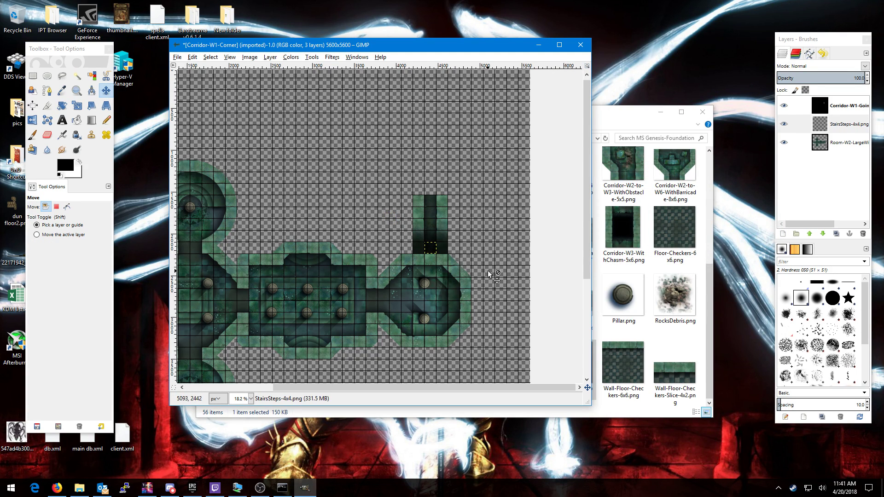
click(844, 125)
drag(845, 131, 844, 105)
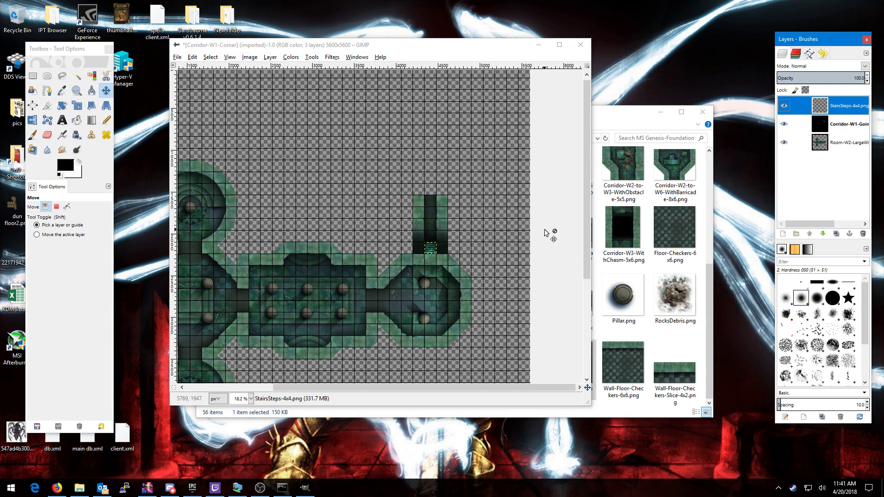
ctrl+scroll(471, 256, up, 2)
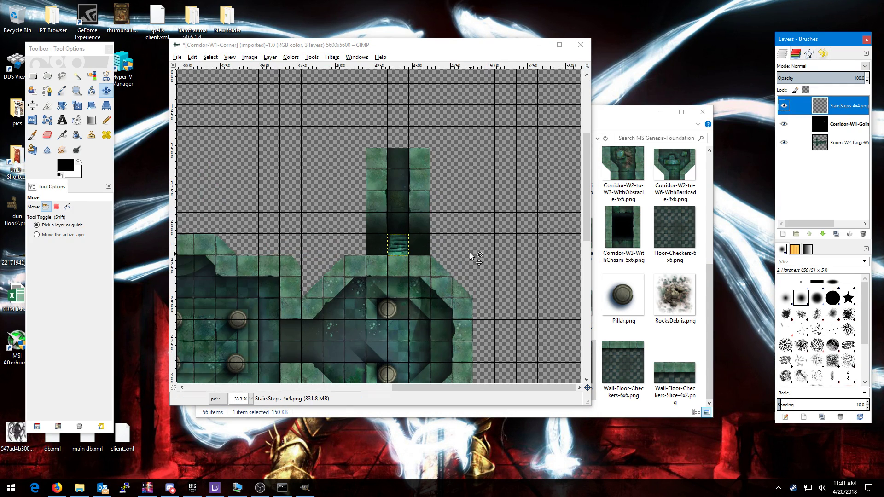
Move the stairs down half a grid square and raise the Room-W2-LargeWithPillars layer to the top of the stack
click(400, 254)
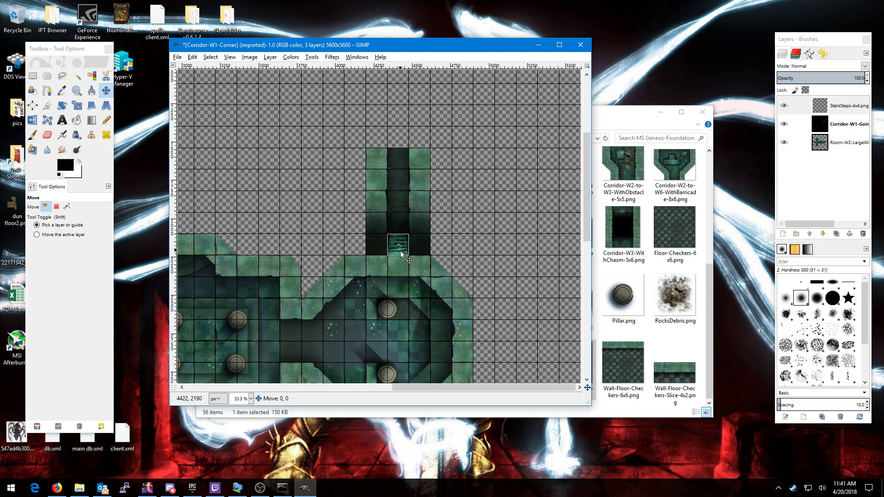
drag(401, 253, 401, 261)
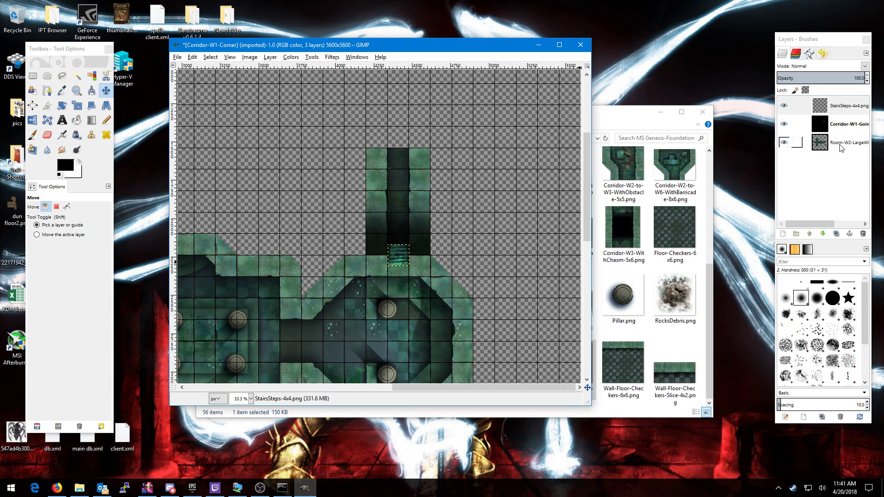
drag(837, 151, 838, 105)
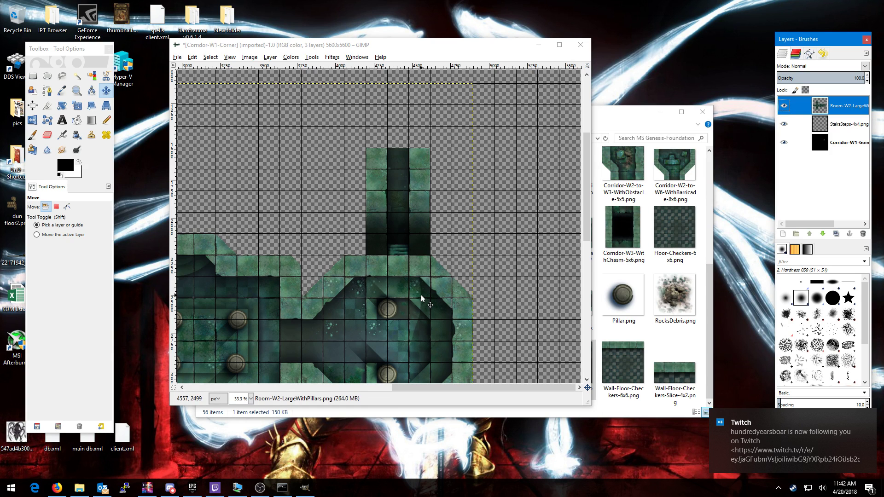
ctrl+scroll(424, 299, down, 2)
drag(296, 232, 355, 190)
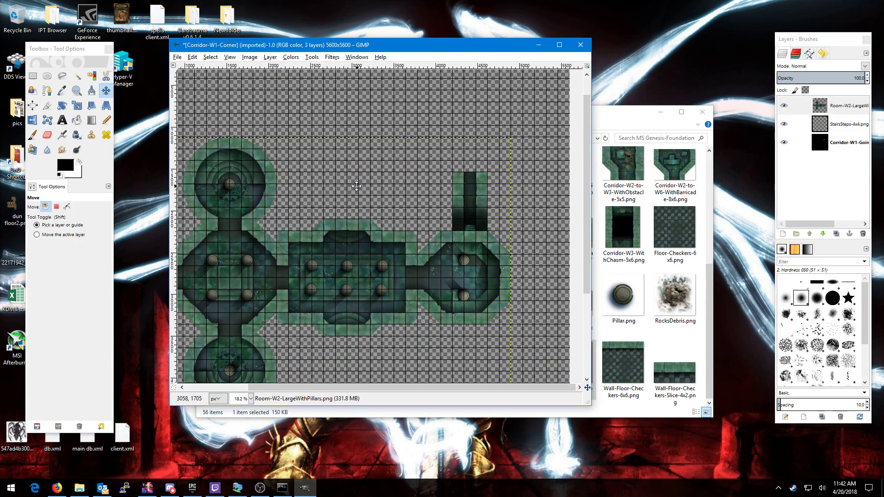
Switch to File Explorer and open the MS Wild Growth tile folder, looking over its tiles
click(619, 116)
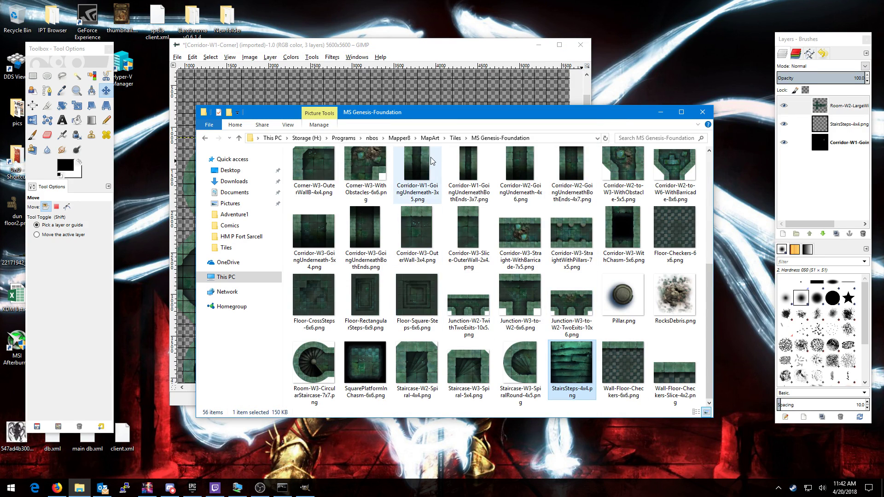
key(alt+Up)
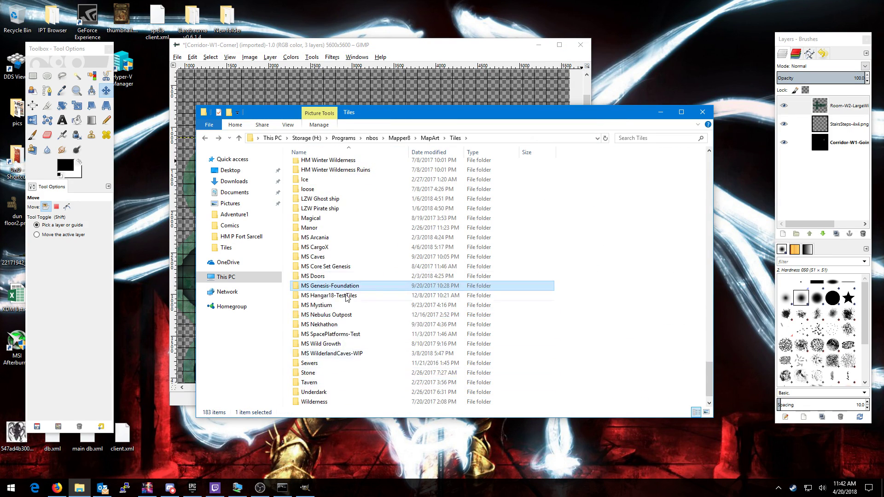
double_click(345, 345)
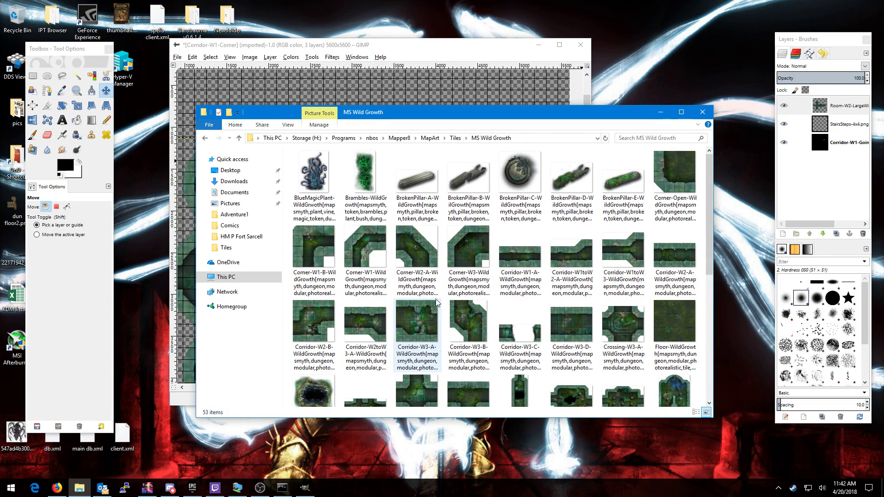
scroll(594, 350, down, 2)
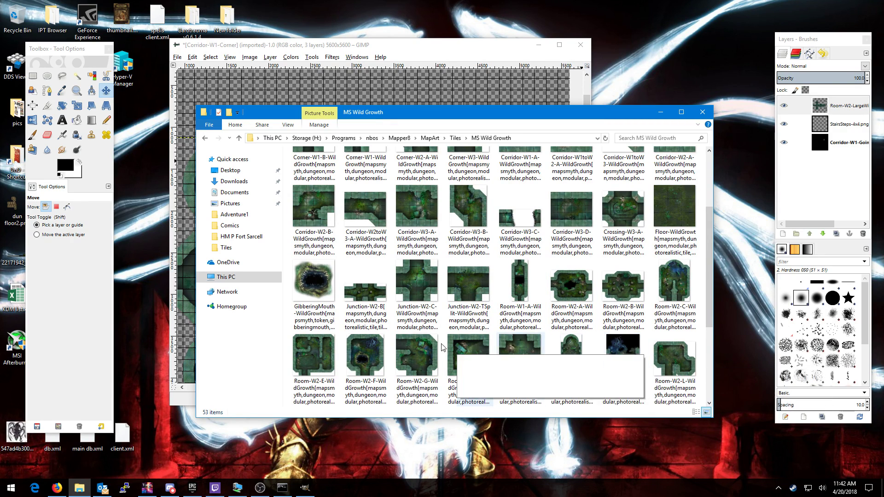
scroll(421, 343, up, 2)
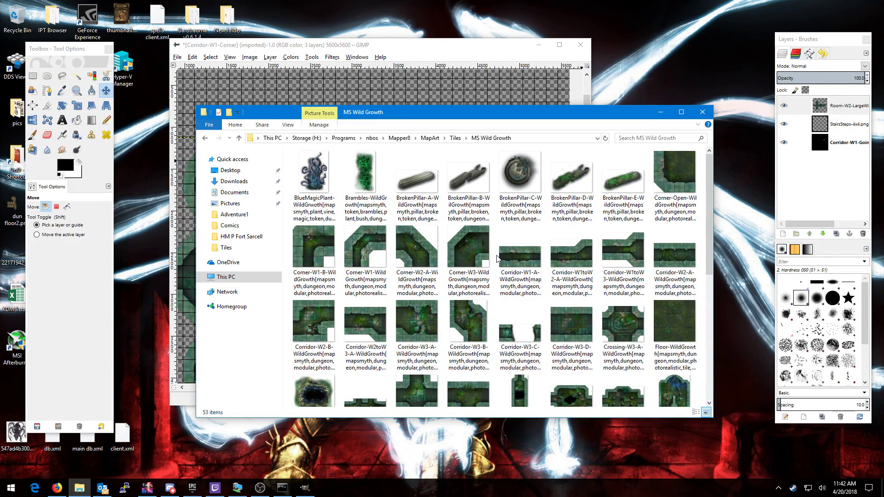
Add the Corridor-W1toW2-A-WildGrowth tile as the topmost layer in GIMP and move it just above the vertical corridor
drag(522, 260, 814, 190)
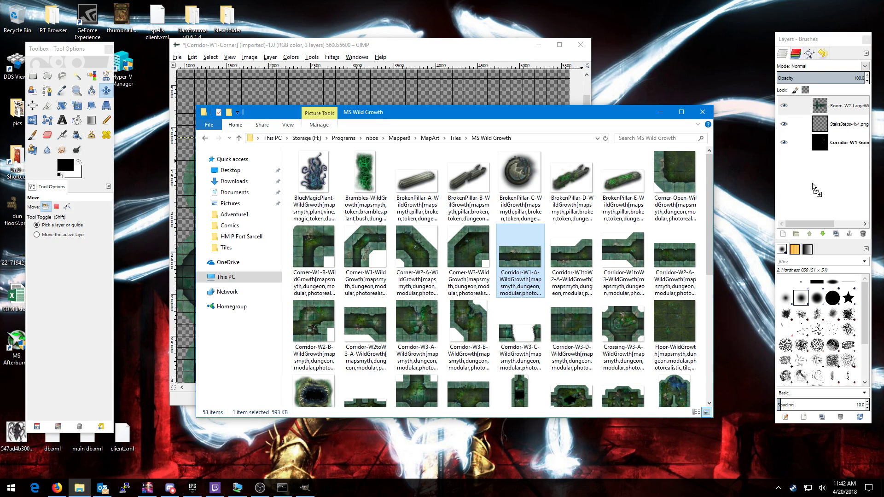
drag(814, 189, 530, 263)
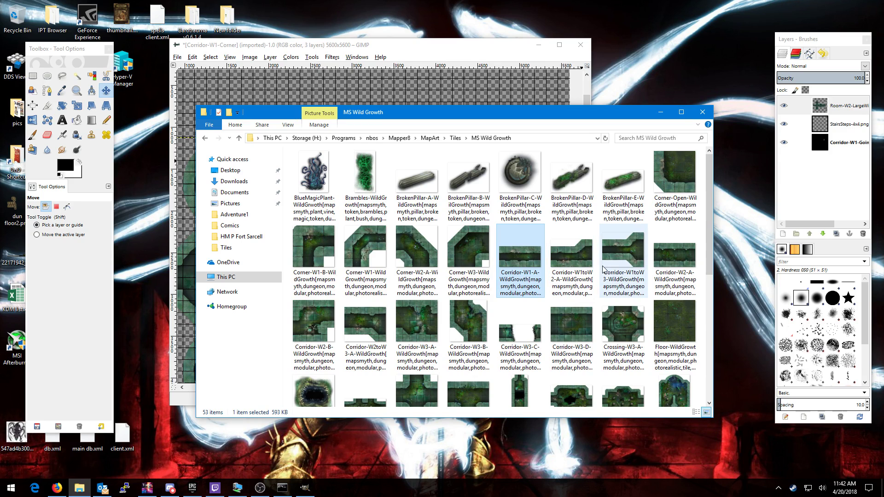
drag(572, 258, 843, 184)
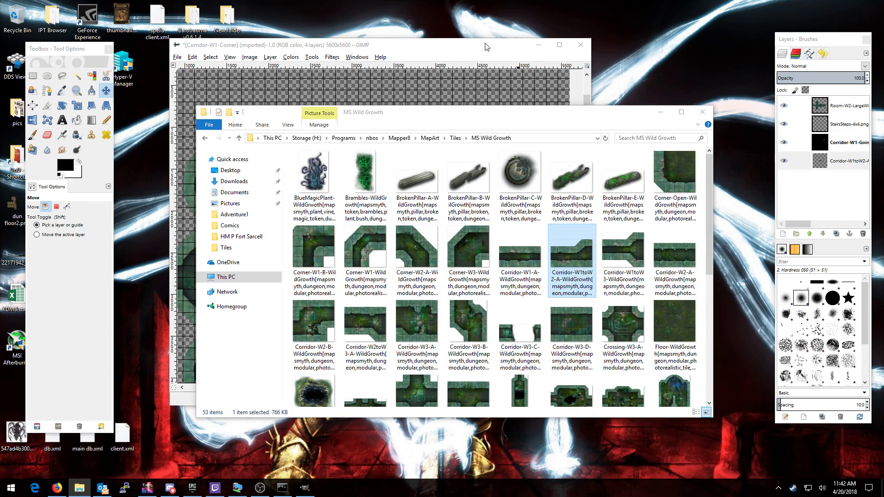
click(486, 47)
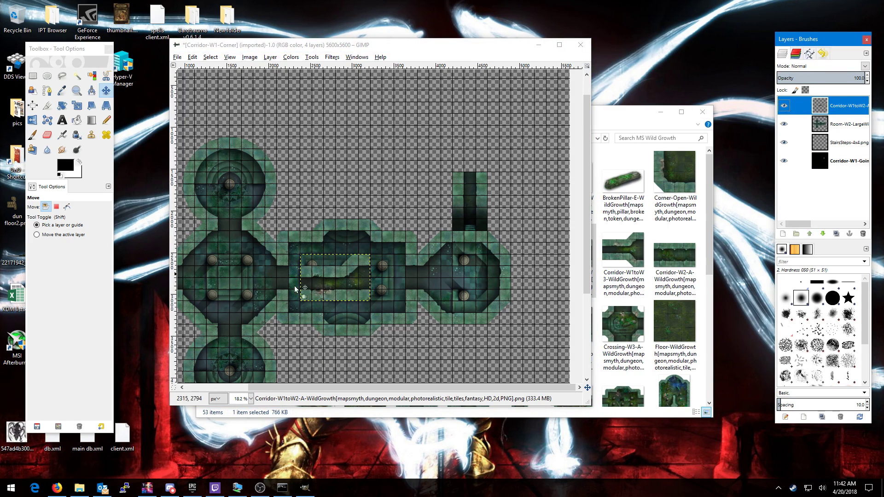
drag(338, 276, 455, 151)
drag(463, 140, 466, 140)
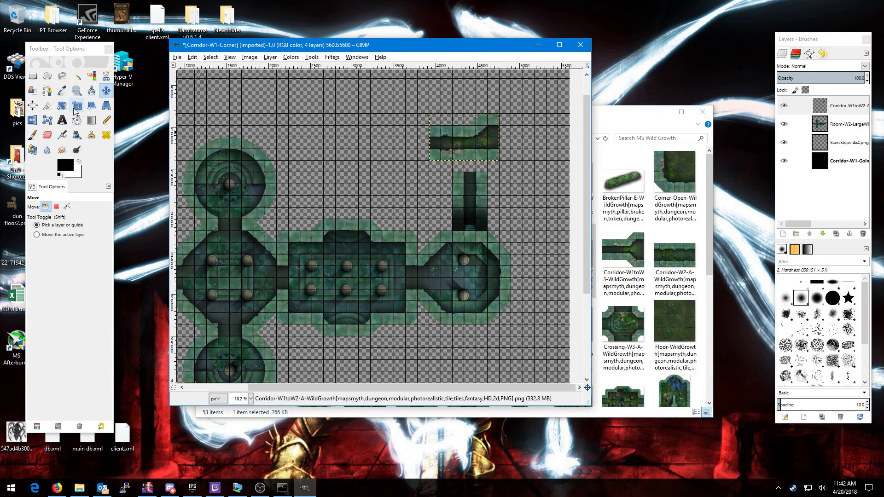
Rotate the Corridor-W1toW2-A-WildGrowth layer by -90 degrees
click(62, 106)
click(489, 137)
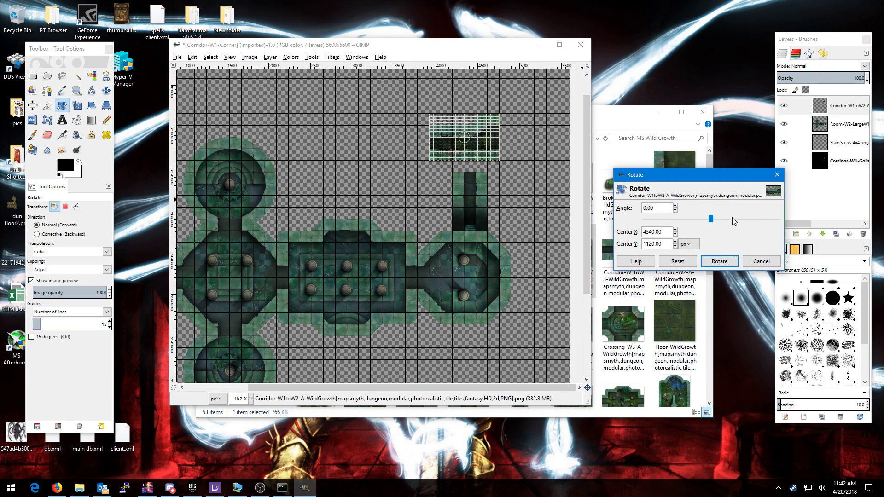
text(90)
key(Return)
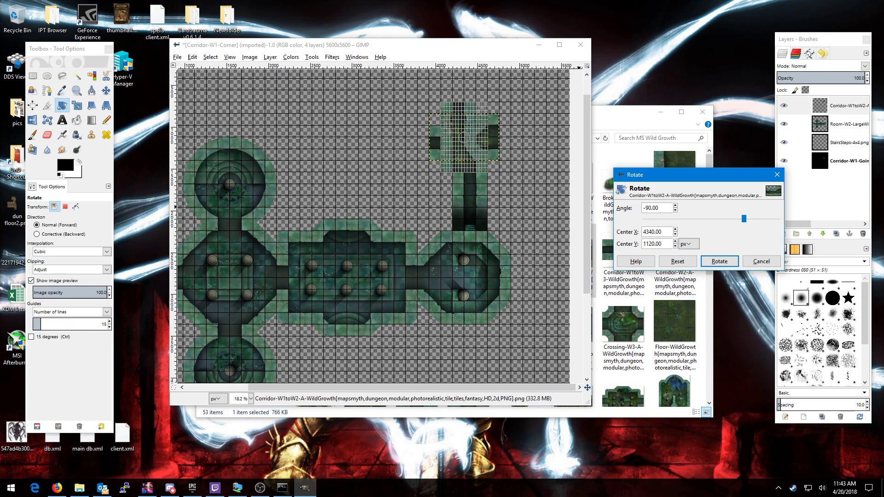
key(Return)
click(719, 261)
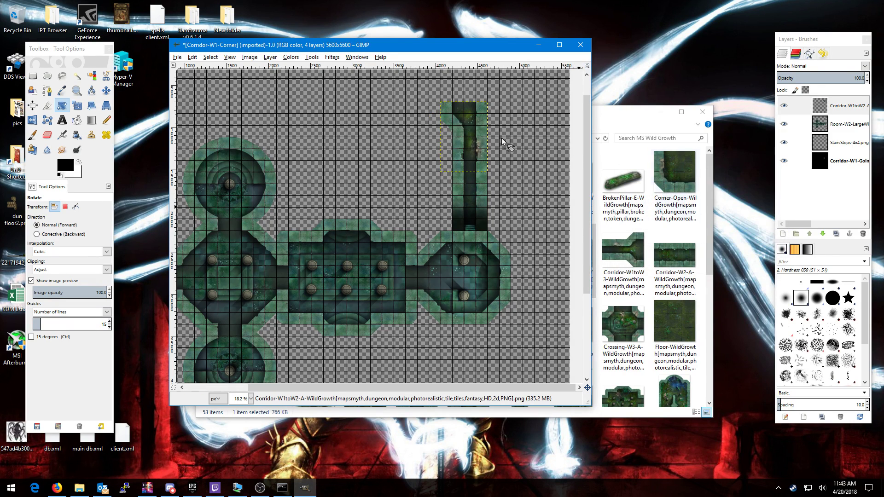
Move the rotated wild-growth corridor onto the upper part of the vertical corridor, aligning their passages on the grid
click(106, 92)
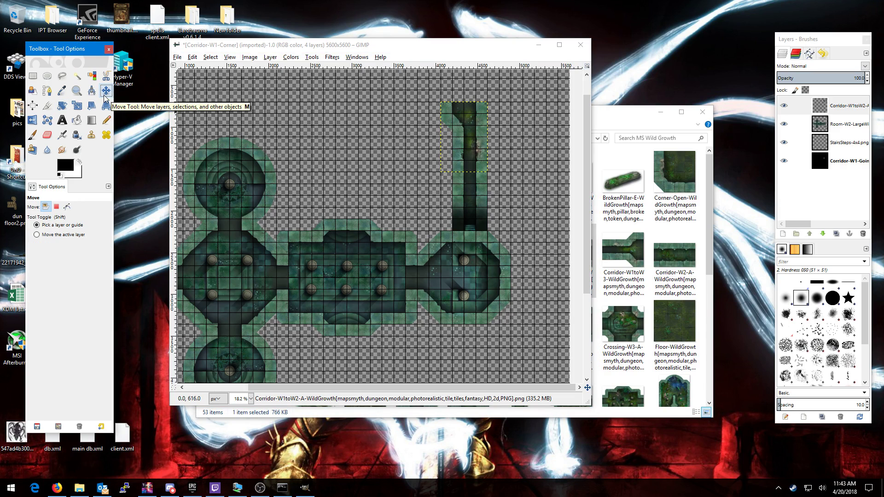
drag(466, 115, 470, 157)
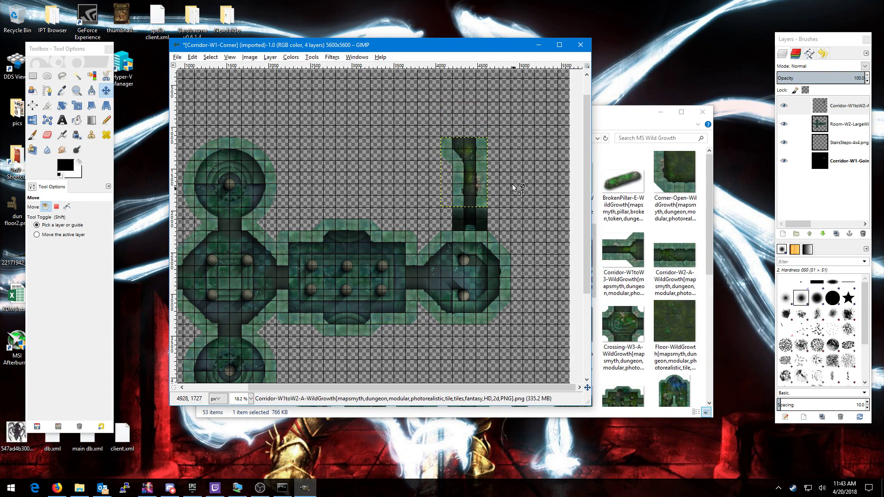
click(853, 124)
scroll(496, 203, up, 2)
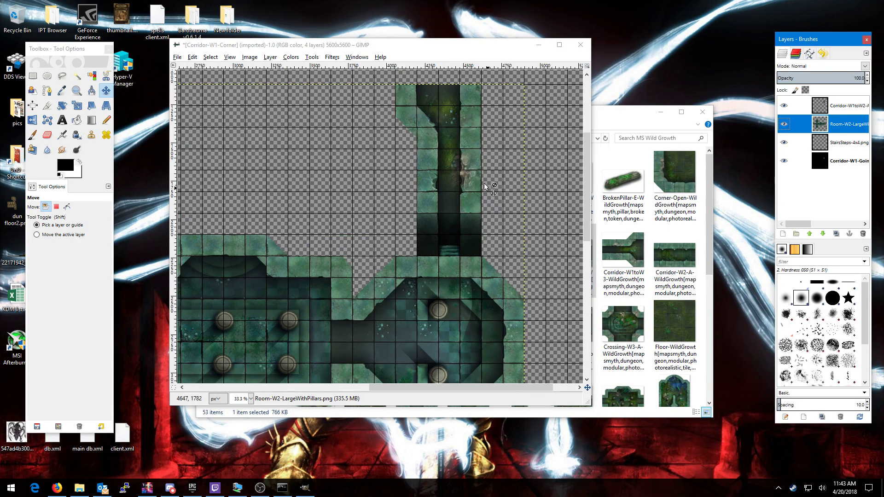
drag(461, 139, 463, 116)
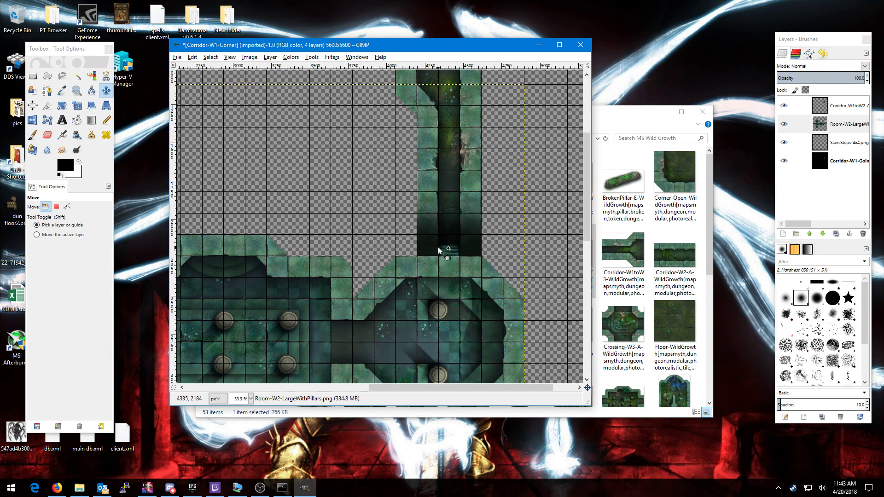
scroll(362, 212, down, 1)
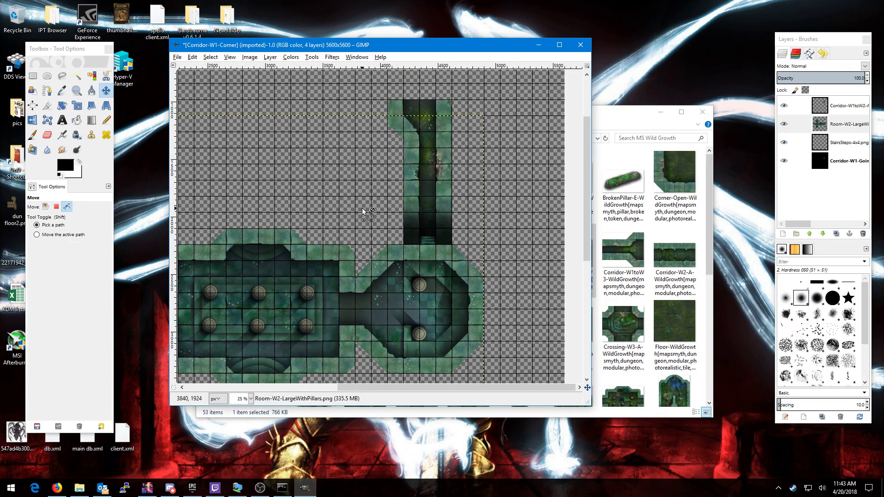
scroll(364, 212, down, 1)
scroll(363, 212, down, 1)
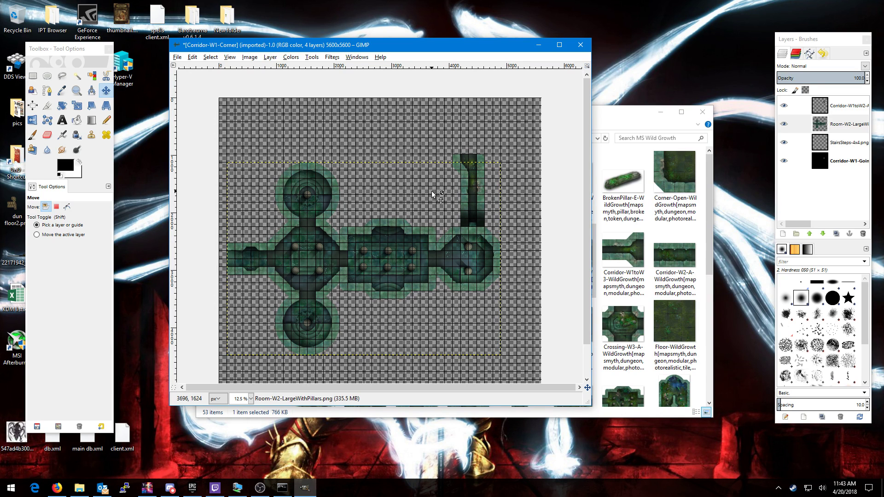
Add the Corner-W2-A-WildGrowth tile from the MS Wild Growth folder as the topmost layer in GIMP
click(629, 121)
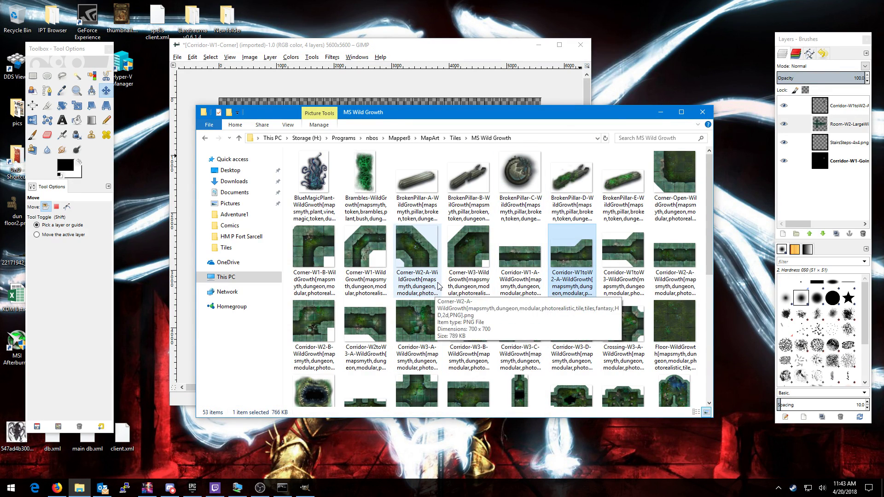
click(416, 257)
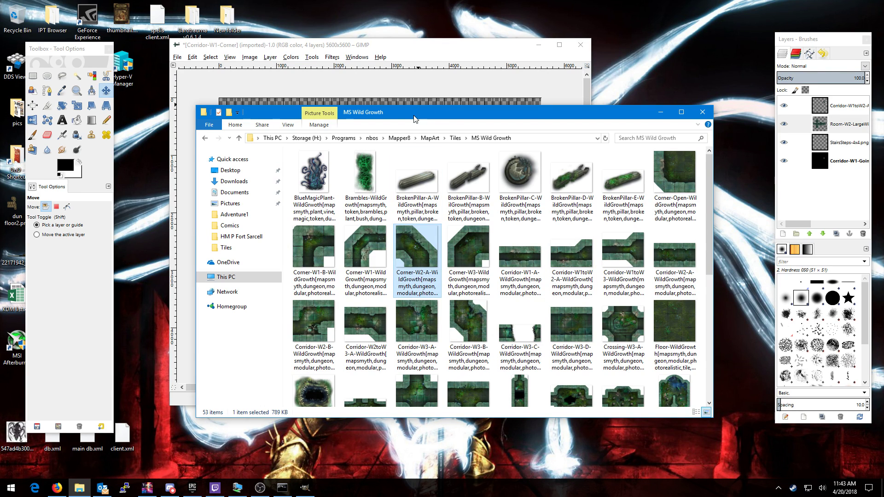
drag(415, 119, 412, 157)
drag(405, 281, 847, 119)
click(463, 43)
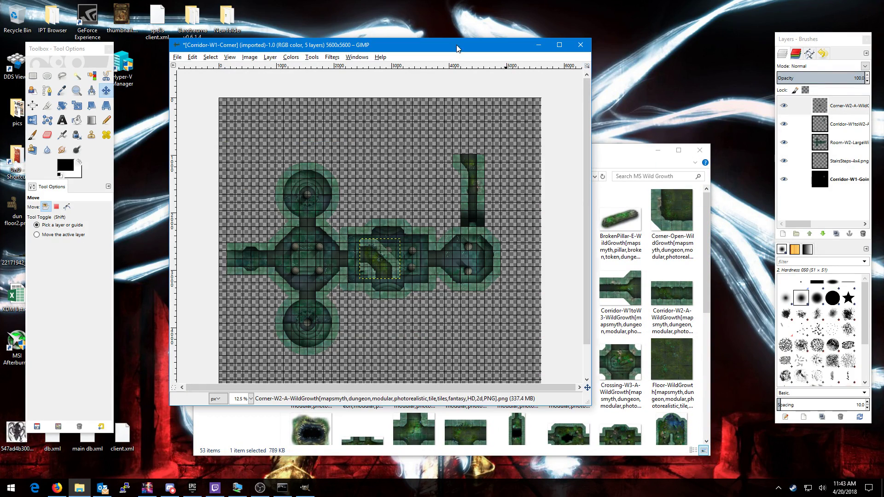
Move the Corner-W2-A-WildGrowth tile onto the wide upper end of the wild-growth corridor, aligned to the grid
click(395, 266)
drag(395, 265, 468, 145)
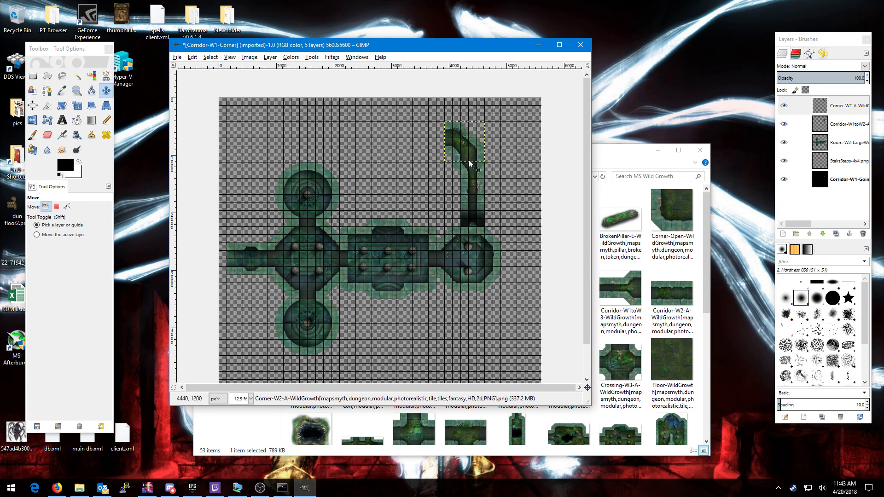
scroll(489, 168, up, 3)
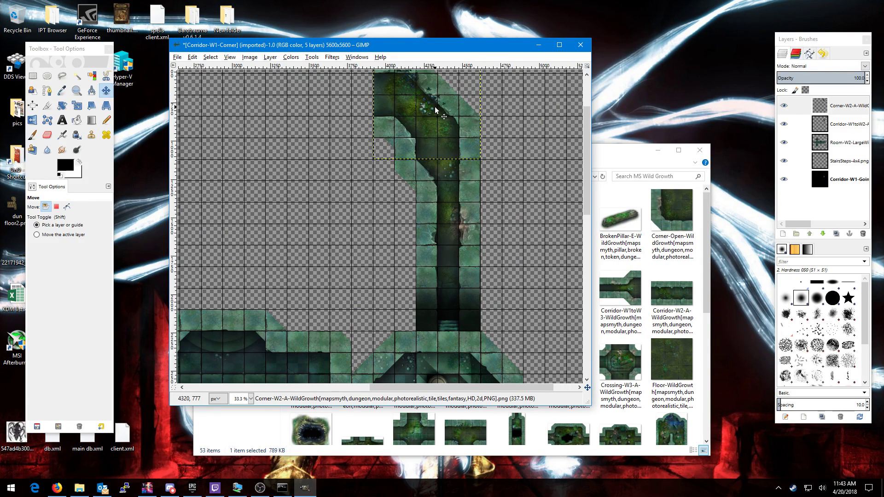
mouse_move(434, 109)
mouse_down()
mouse_move(434, 131)
mouse_move(433, 109)
mouse_up()
scroll(341, 221, down, 1)
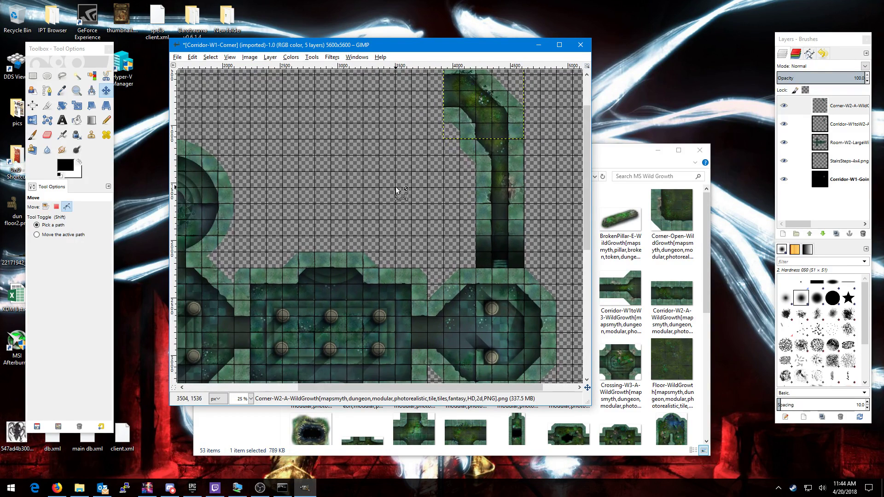
scroll(395, 189, down, 1)
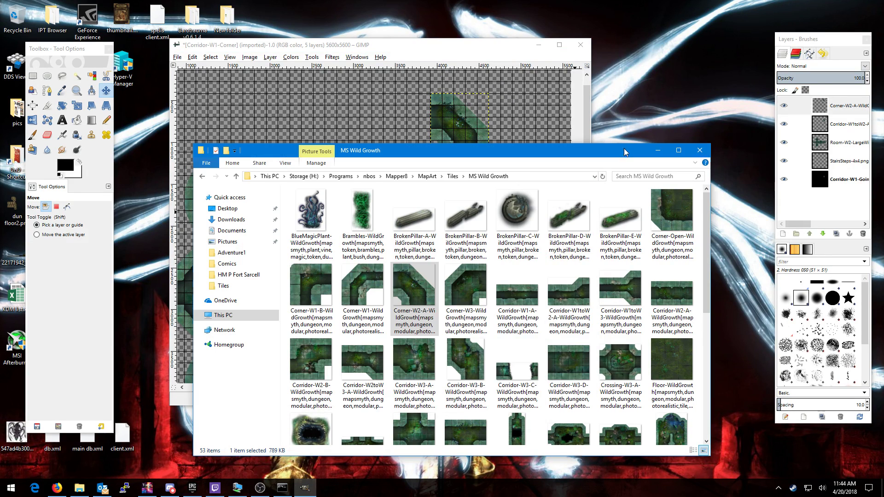
Add the Room-W2-E-WildGrowth tile from the MS Wild Growth folder as the topmost layer in GIMP
click(623, 149)
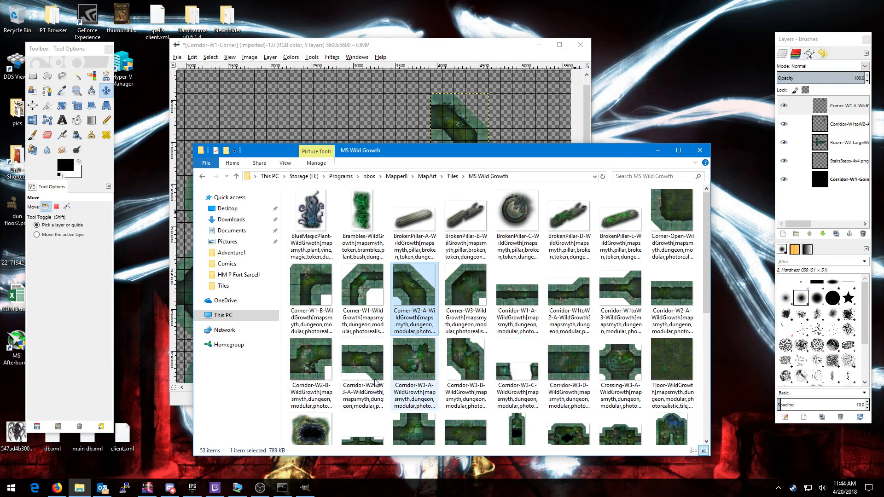
scroll(364, 378, down, 2)
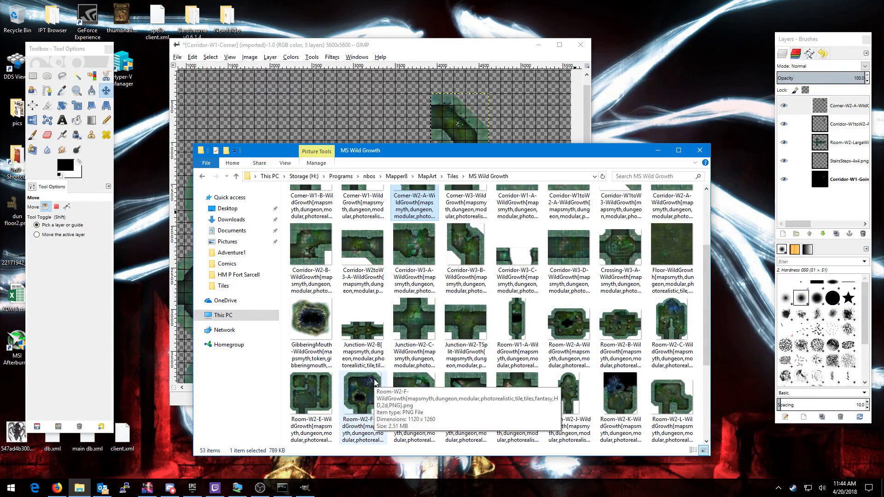
drag(456, 157, 474, 179)
scroll(457, 320, down, 2)
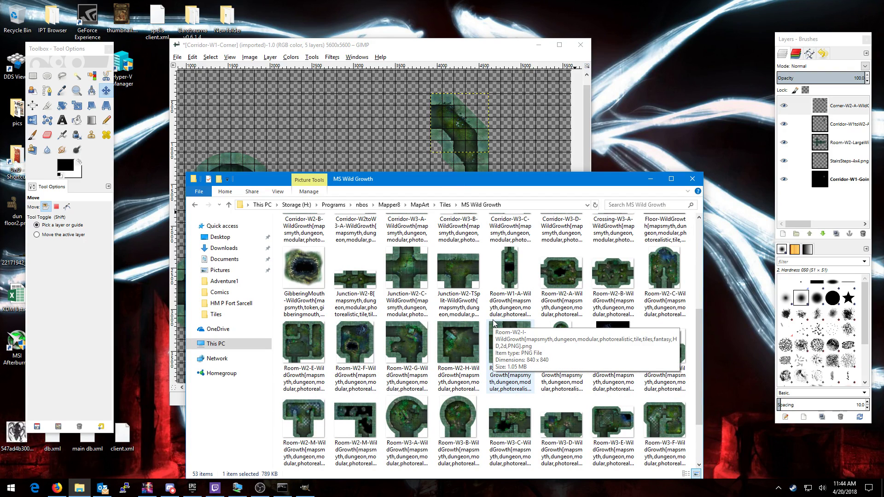
scroll(507, 350, down, 2)
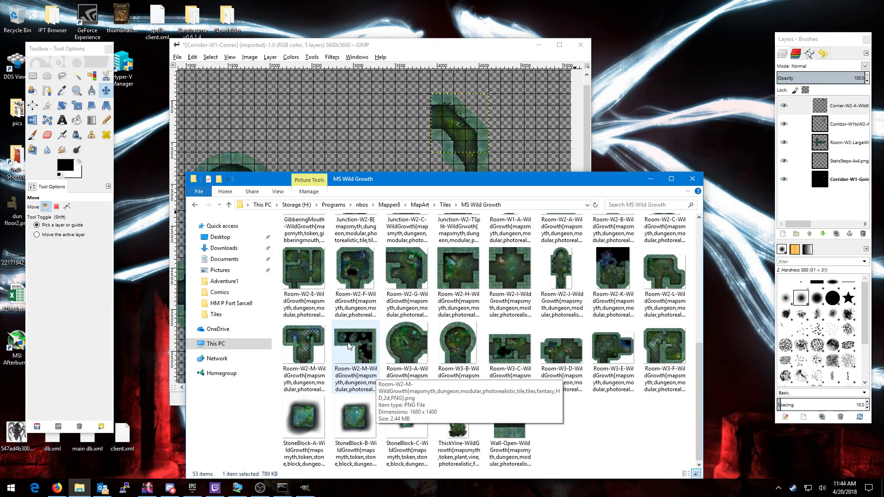
click(297, 274)
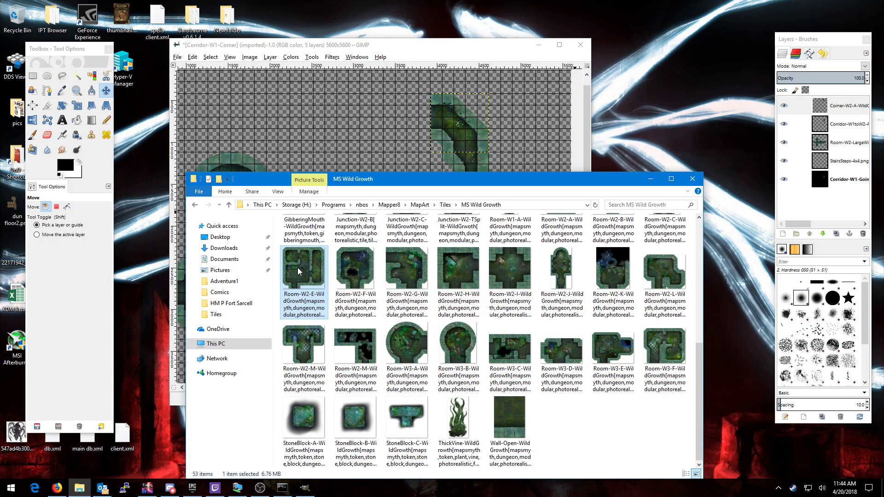
drag(643, 171, 841, 103)
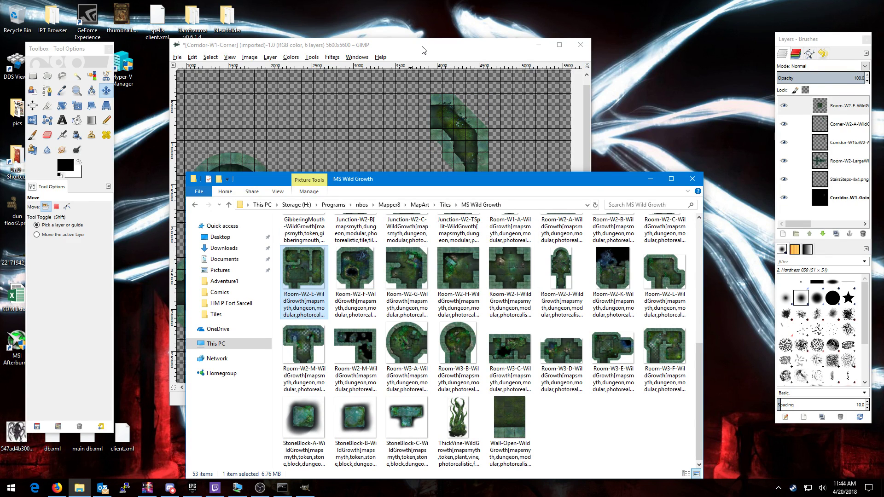
Move the Room-W2-E-WildGrowth tile to the upper part of the canvas, beside the open end of the wild-growth corner
click(325, 314)
drag(332, 322, 340, 159)
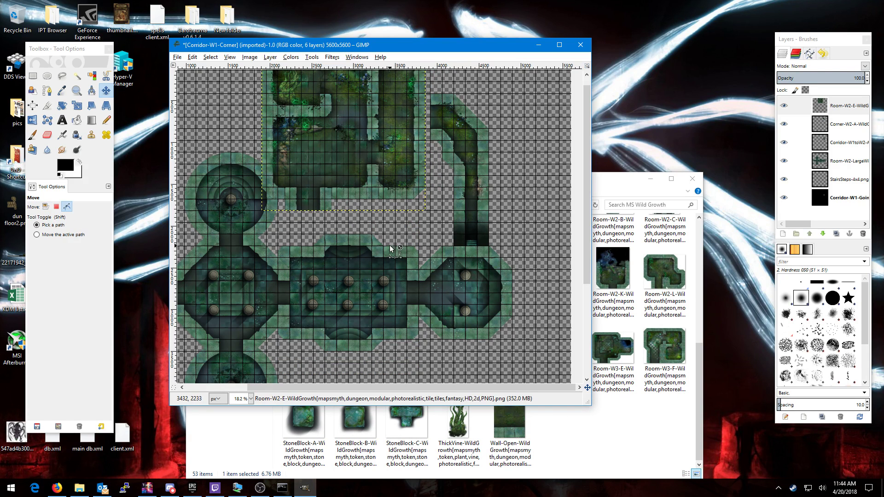
scroll(414, 227, up, 4)
scroll(414, 227, left, 1)
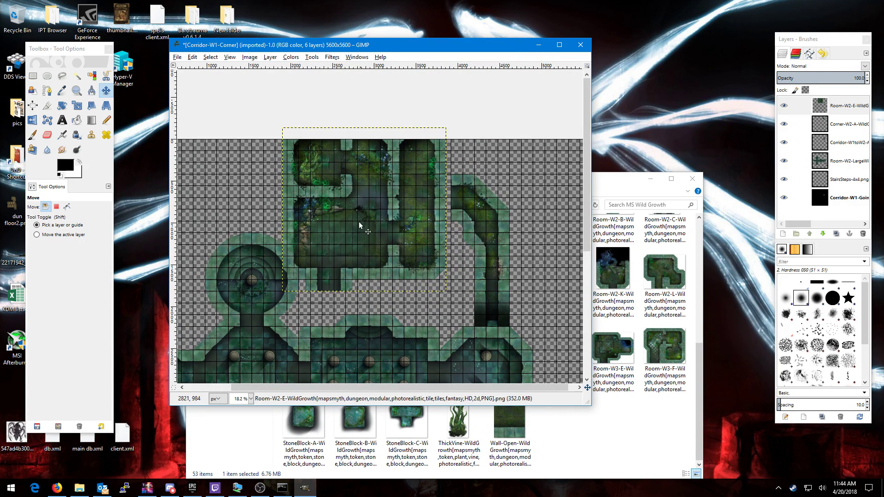
Rotate the Room-W2-E-WildGrowth layer by -90 degrees
click(62, 106)
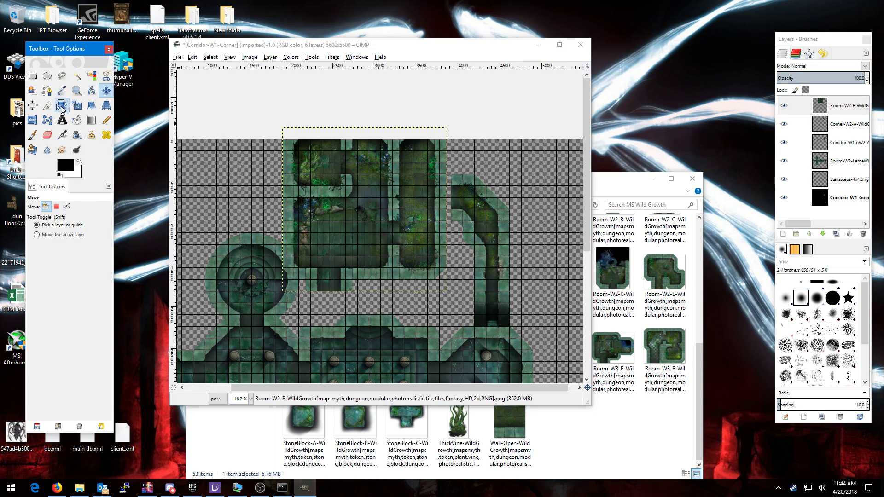
click(399, 195)
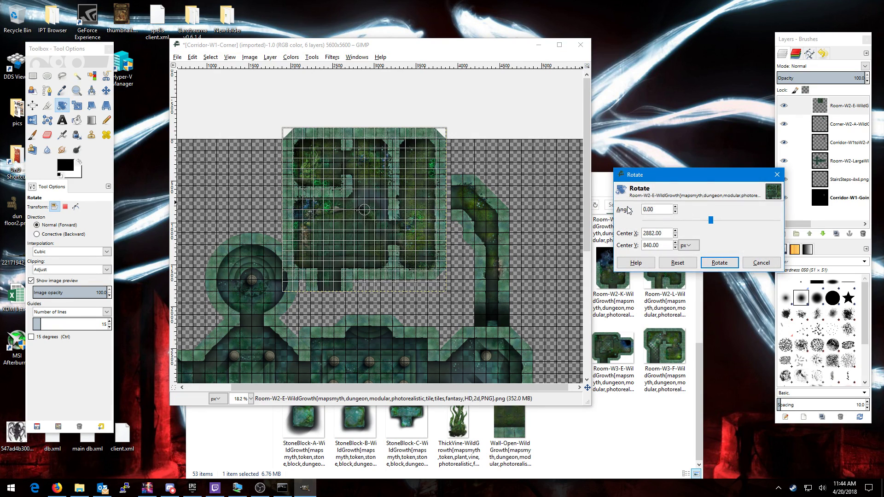
text(90)
key(Return)
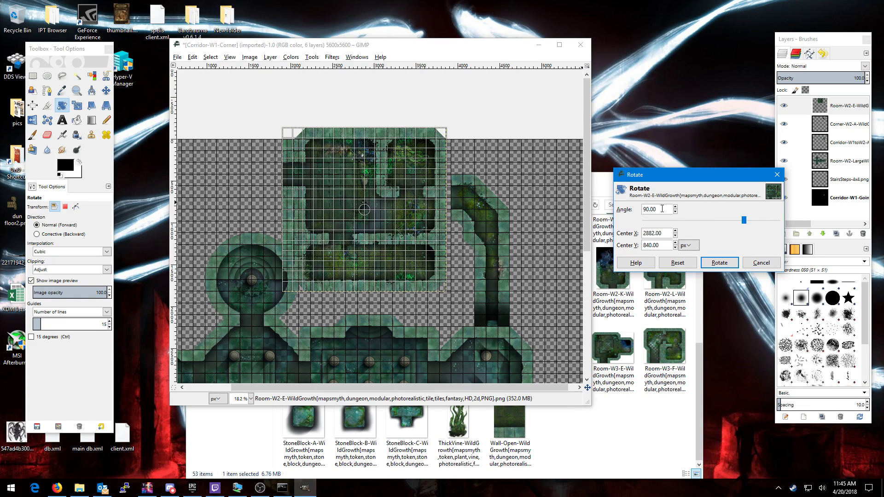
key(Return)
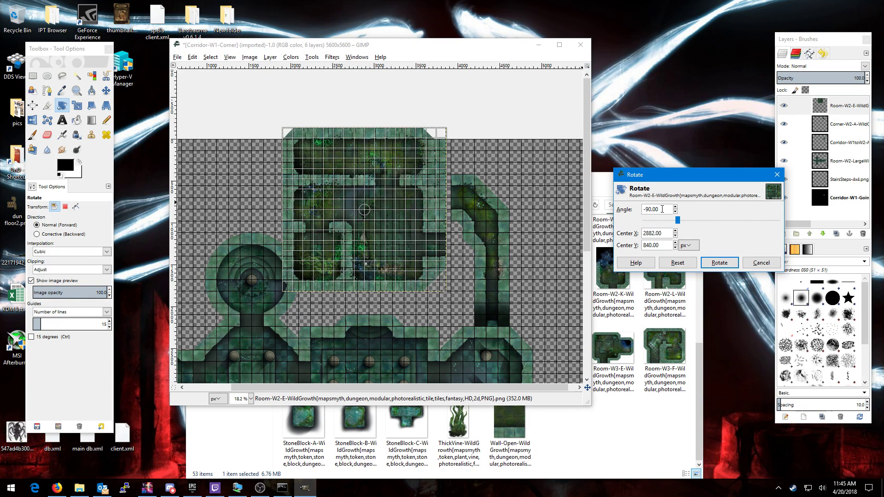
click(720, 263)
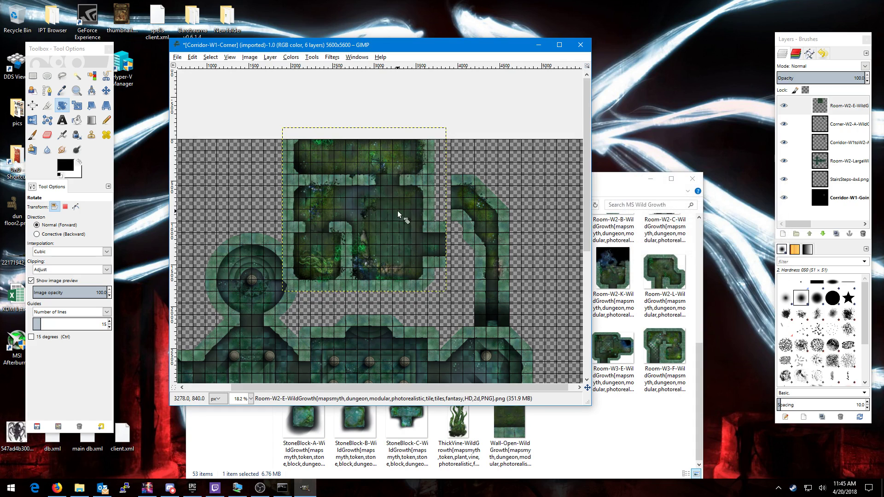
Move the rotated room up against the wild-growth corner on the grid, keeping the whole room inside the canvas
click(106, 90)
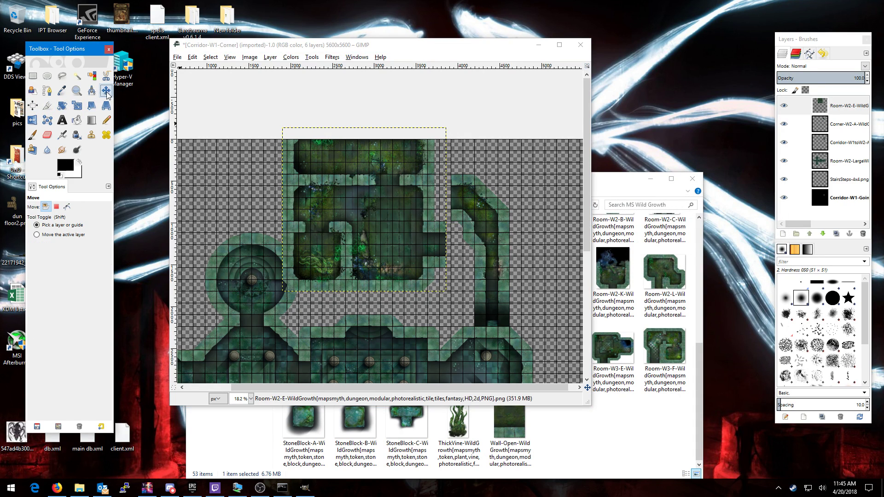
drag(375, 207, 368, 160)
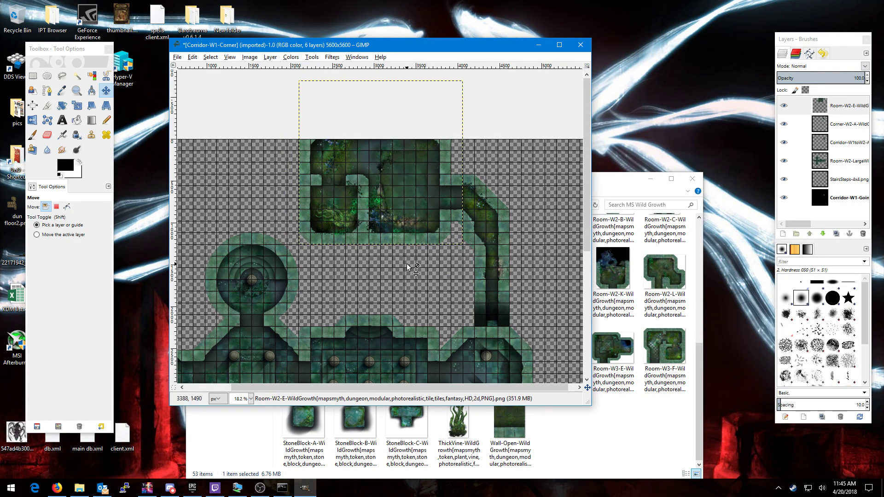
scroll(381, 259, down, 2)
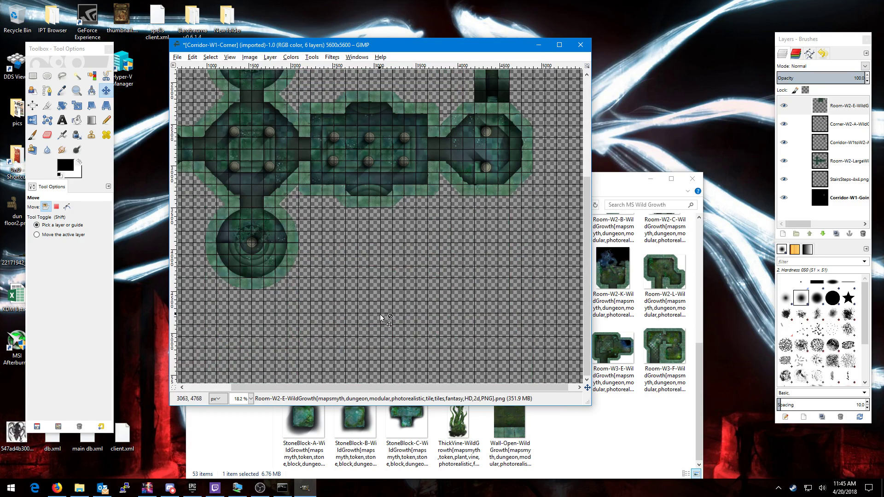
scroll(380, 314, up, 2)
drag(367, 112, 365, 183)
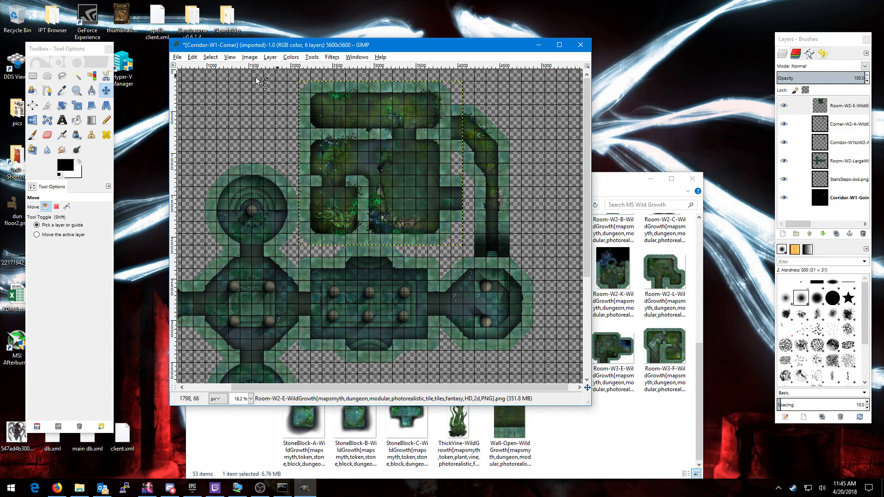
Flip the Room-W2-E-WildGrowth layer vertically so its exit lies near the upper end of the wild-growth corner
click(33, 121)
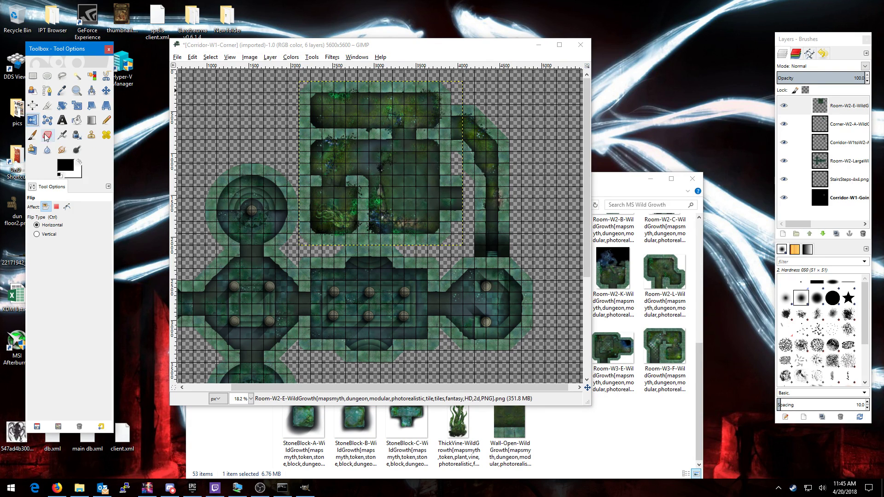
click(374, 179)
click(374, 179)
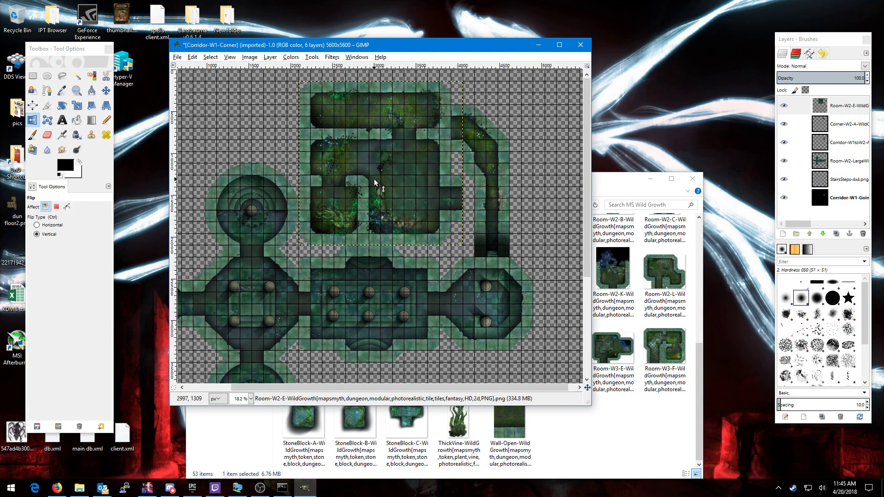
click(374, 178)
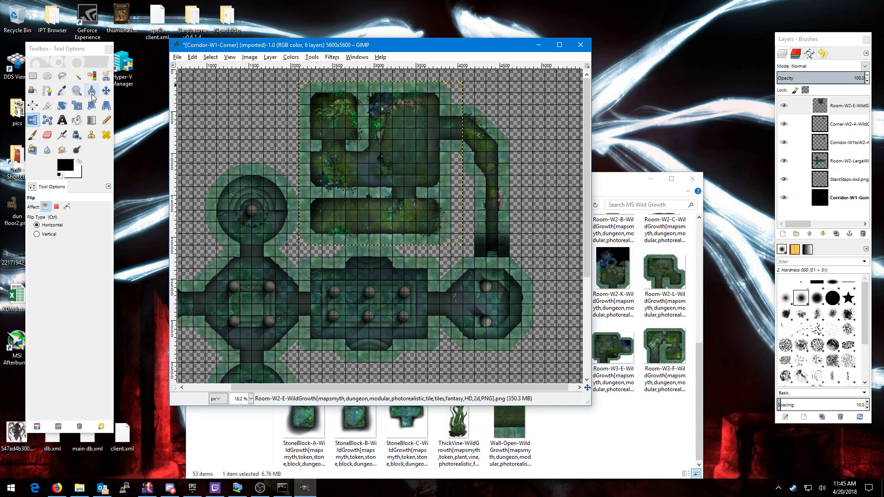
Move the flipped room up one grid square to line up its exit with the corner's passage
click(106, 90)
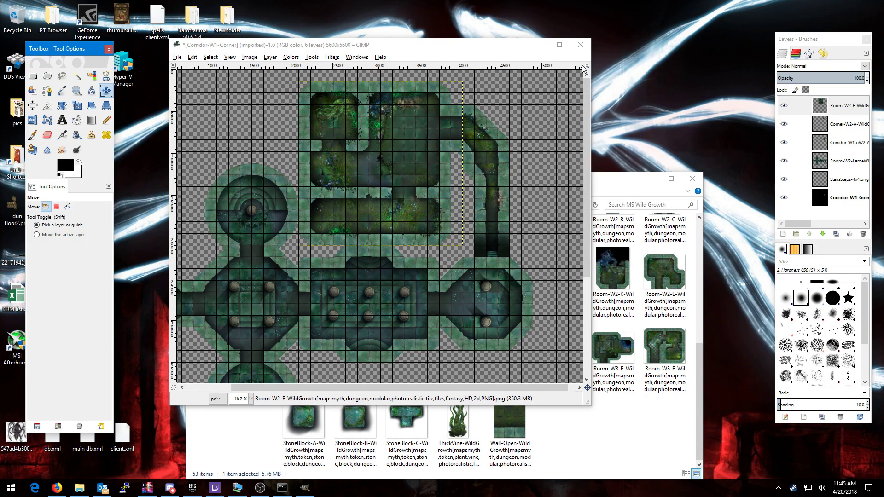
scroll(412, 244, up, 5)
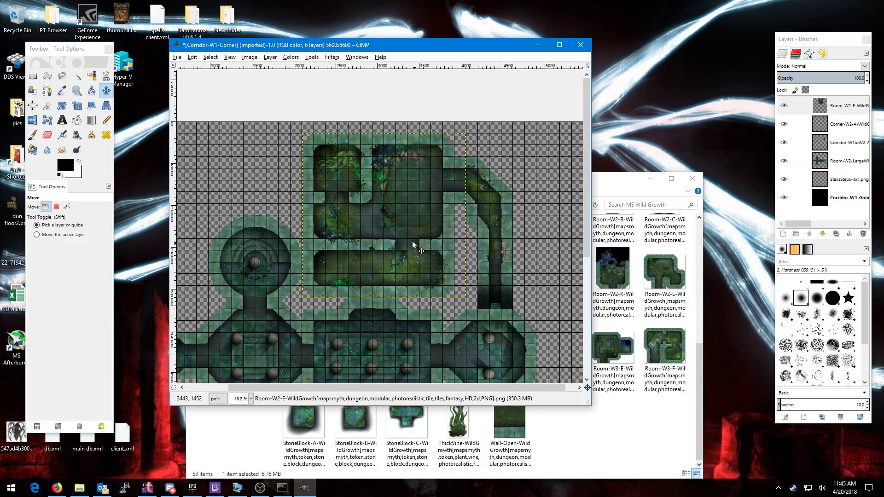
drag(399, 233, 399, 222)
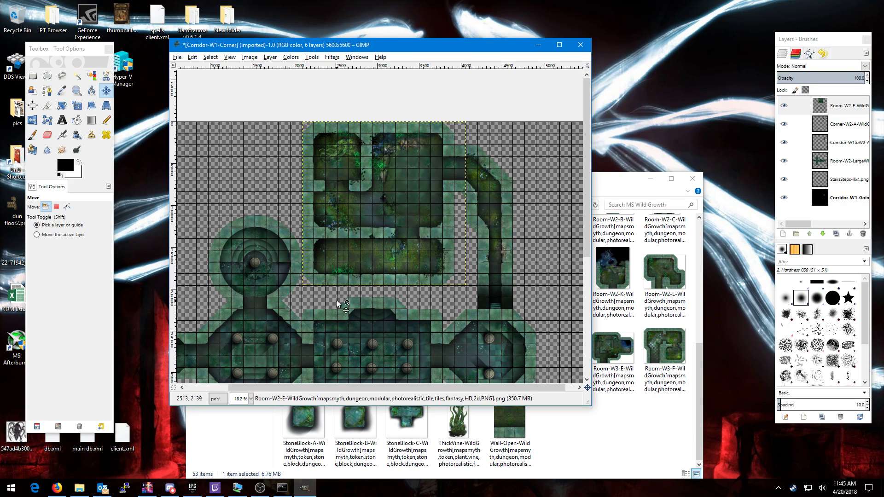
scroll(338, 303, down, 3)
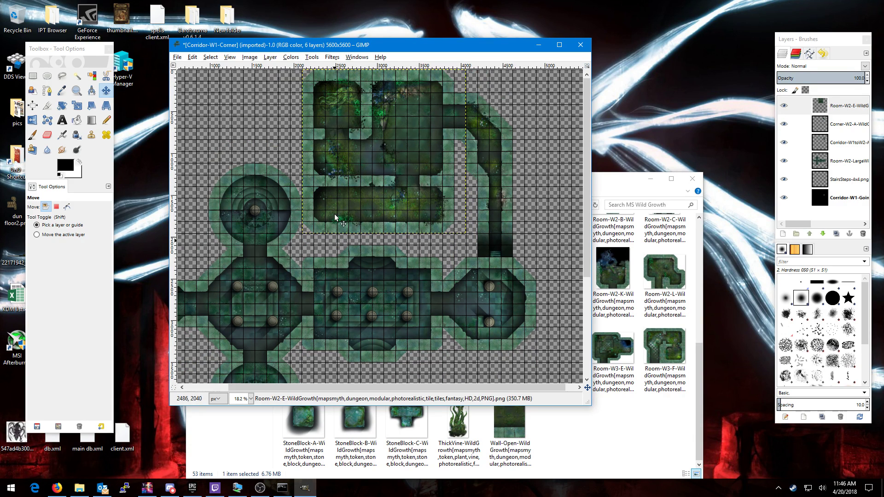
Merge all visible layers into one, expanded as necessary, and move the merged map down one grid square
key(shift+m)
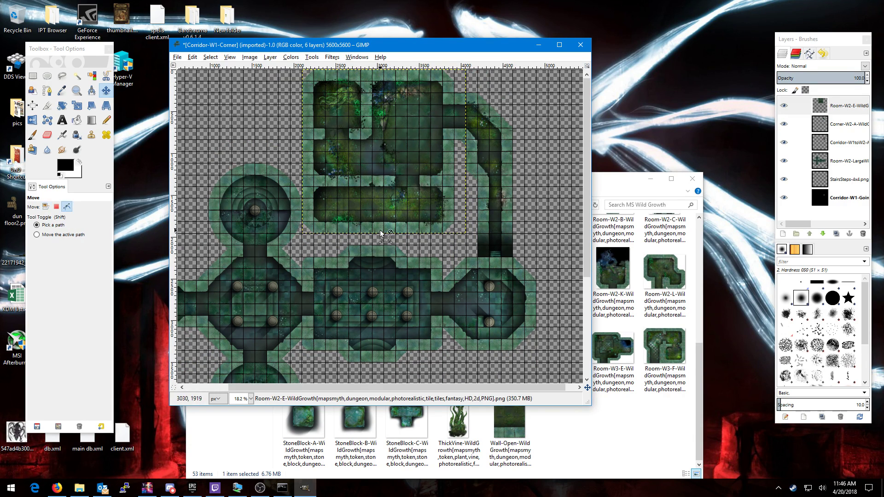
key(minus)
key(shift+m)
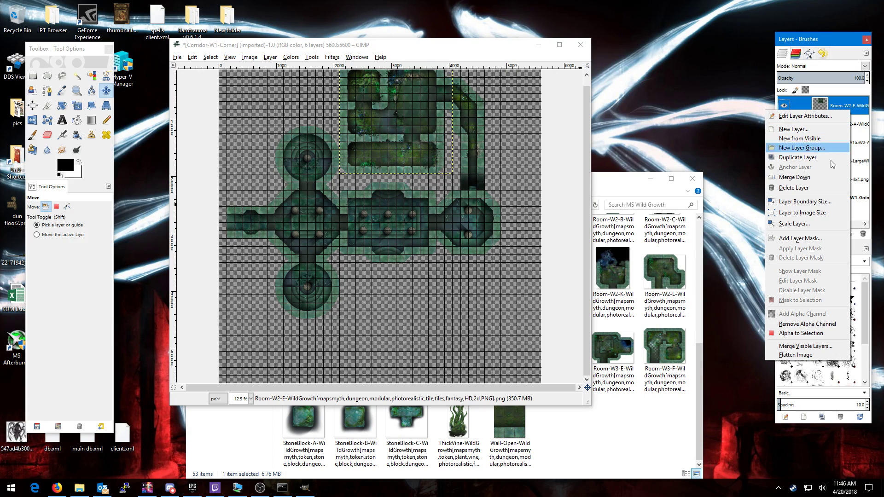
click(805, 346)
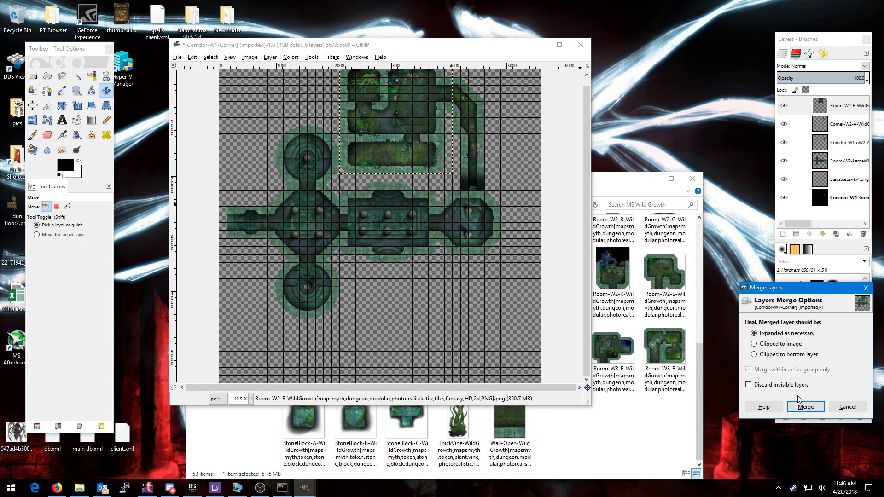
click(806, 404)
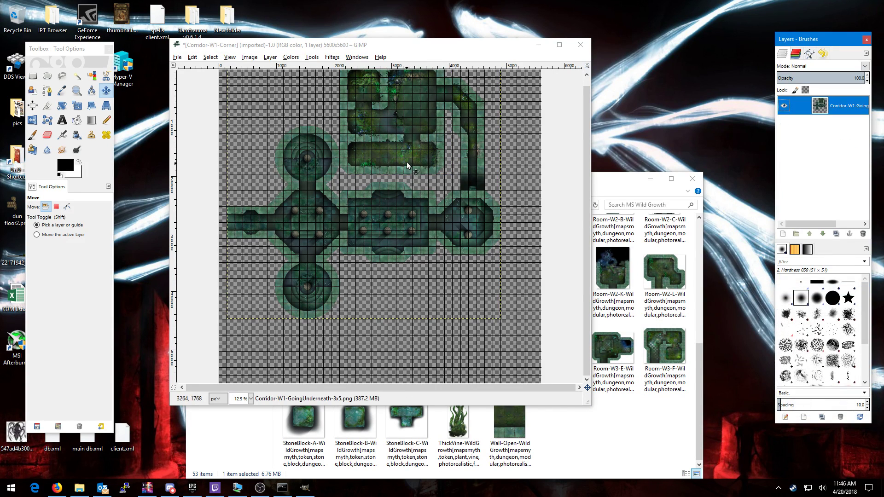
click(535, 157)
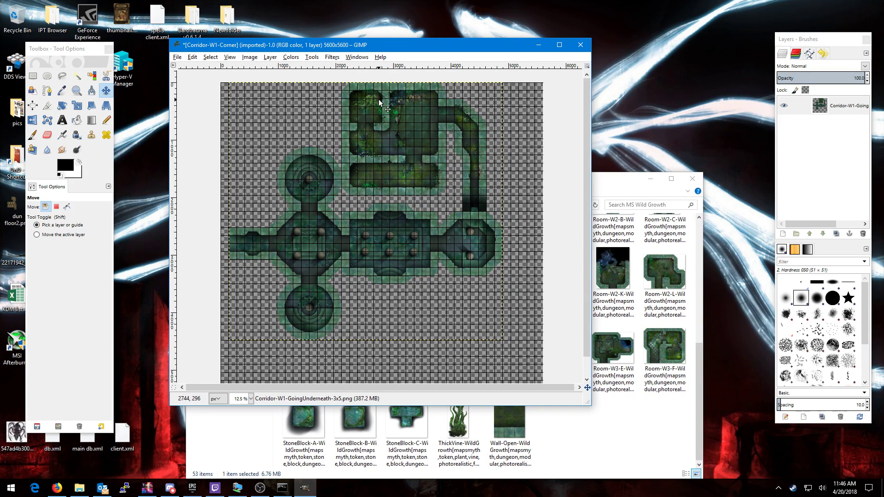
drag(384, 107, 385, 115)
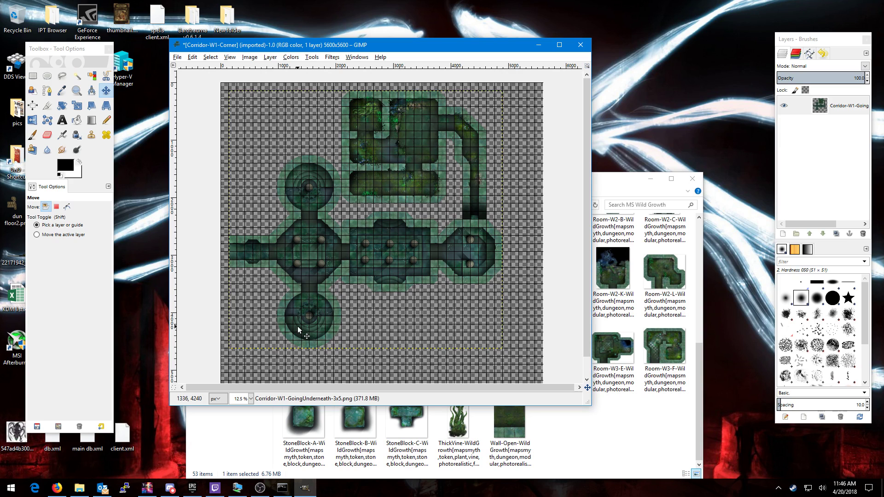
Add the Corridor-W1-GoingUnderneath-3x5 tile from the MS Genesis-Foundation folder as the topmost layer in GIMP
click(637, 421)
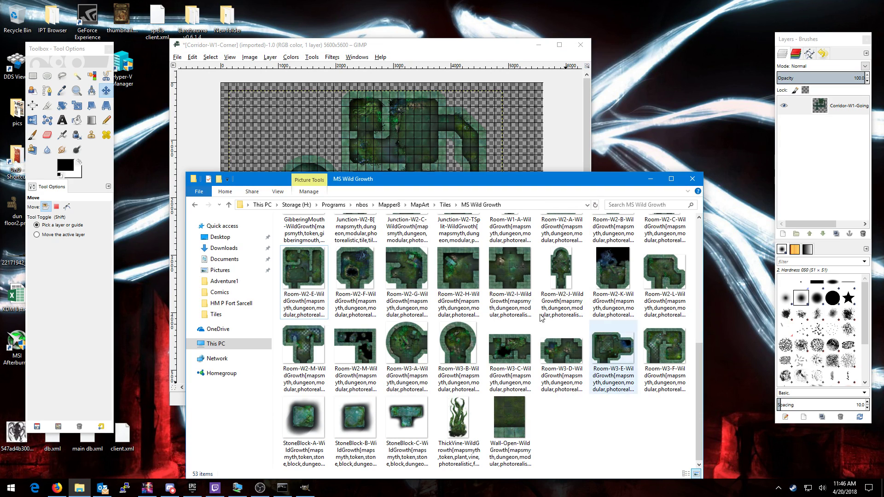
key(BackSpace)
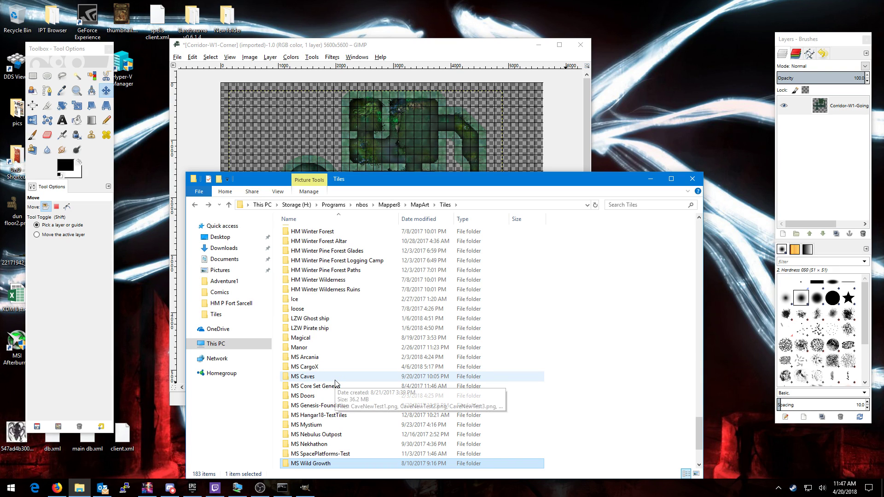
double_click(342, 406)
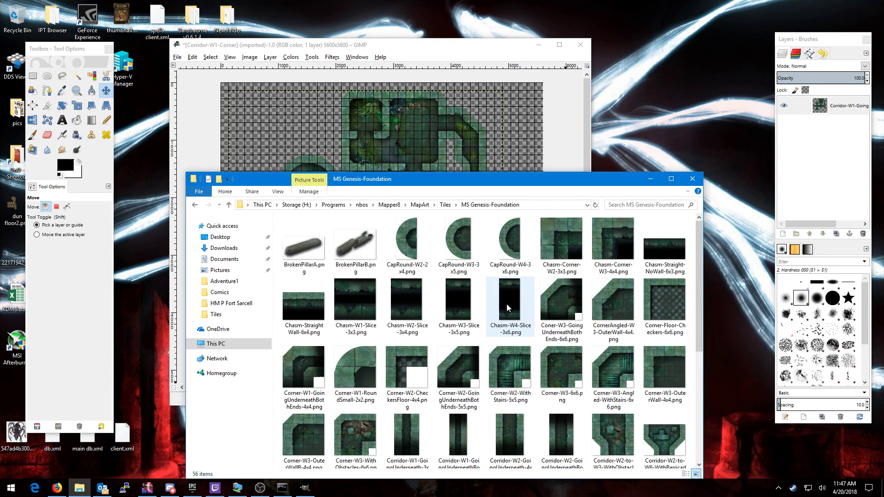
scroll(506, 304, down, 1)
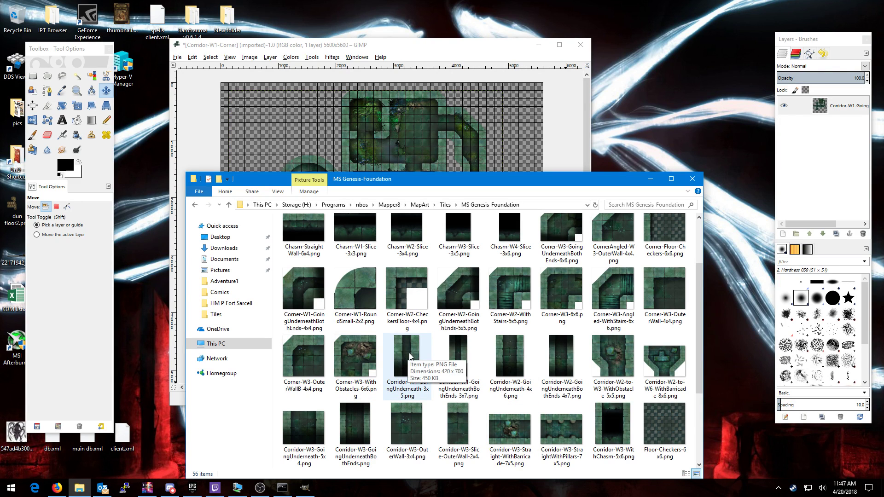
drag(409, 354, 845, 103)
click(406, 49)
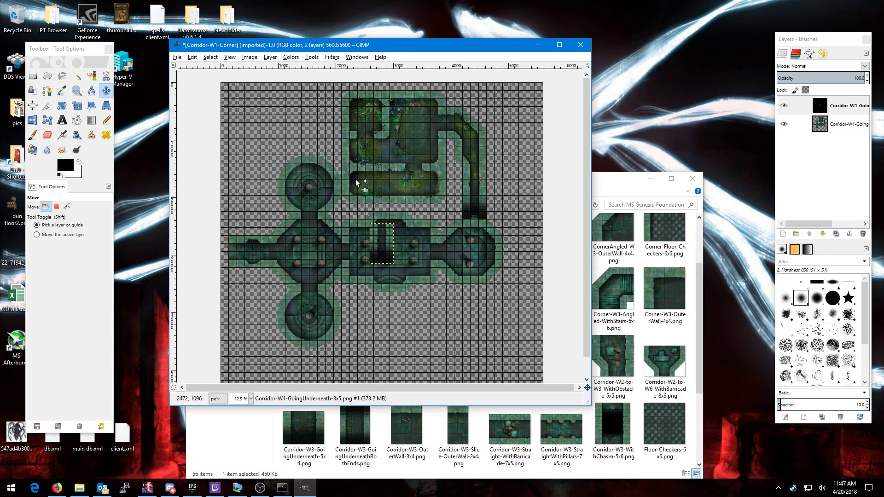
Place the going-underneath corridor tile below the map's western corridor and a duplicate of it above that corridor
drag(380, 251, 256, 298)
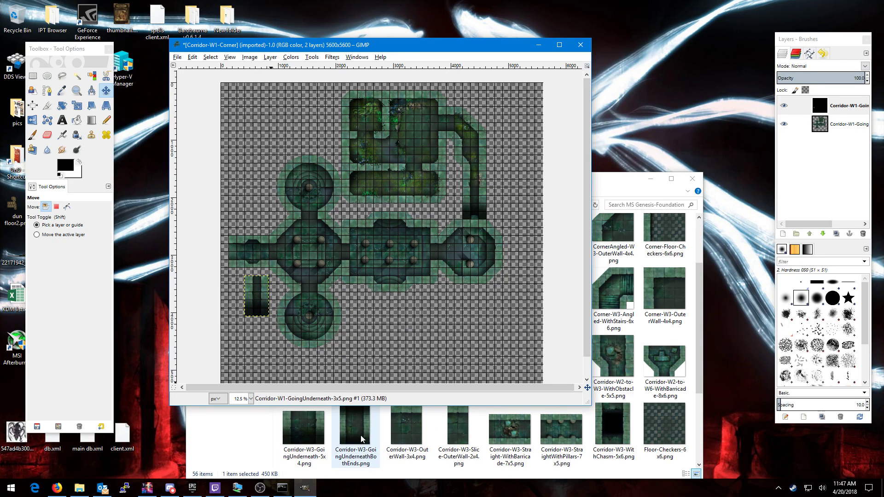
right_click(847, 109)
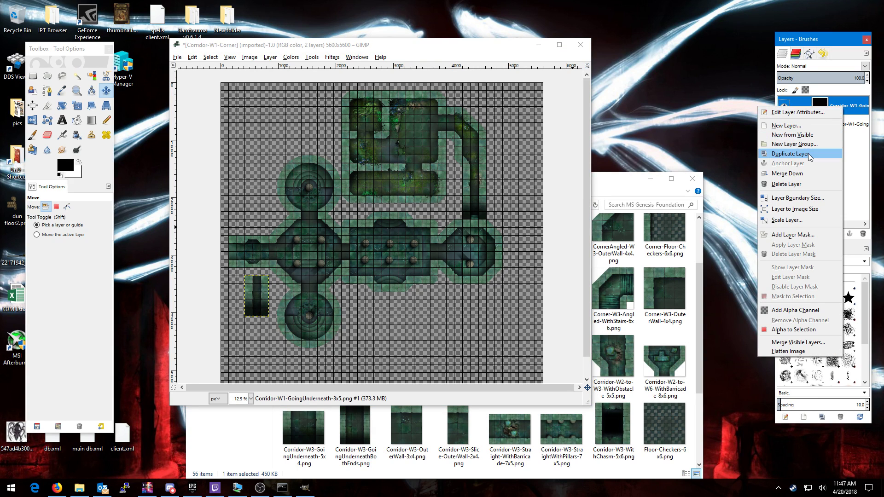
click(791, 154)
drag(259, 297, 257, 190)
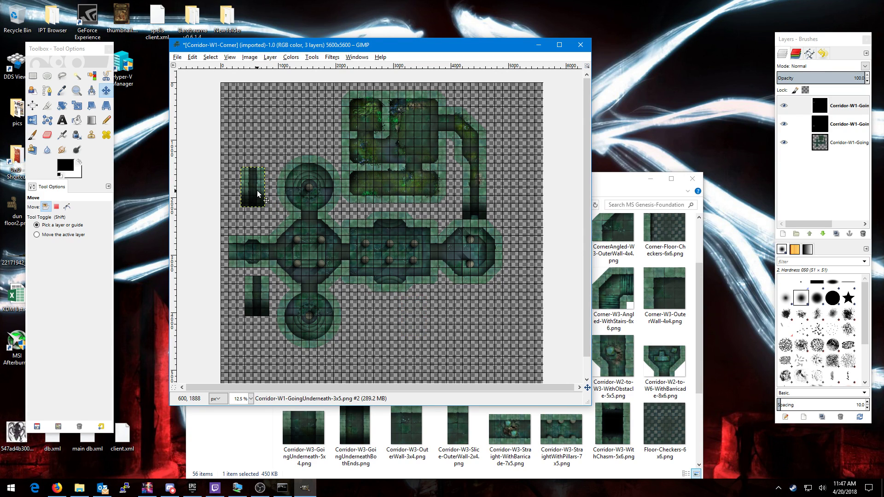
click(256, 191)
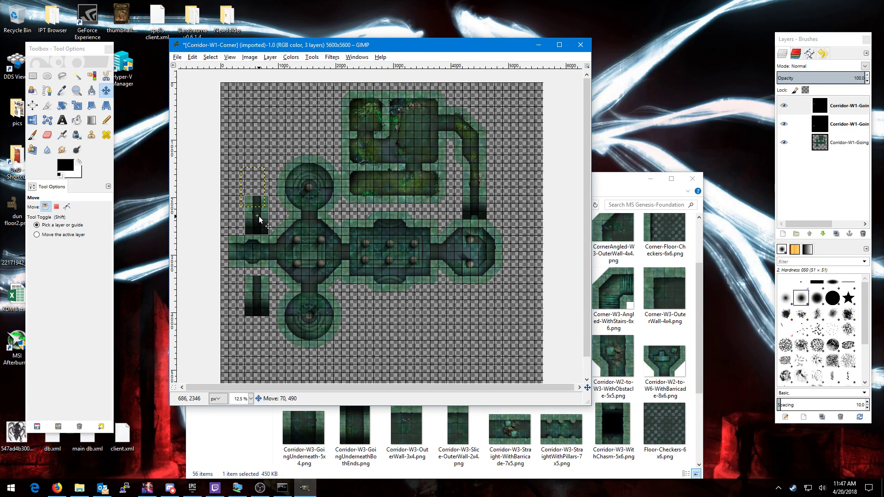
drag(259, 216, 259, 217)
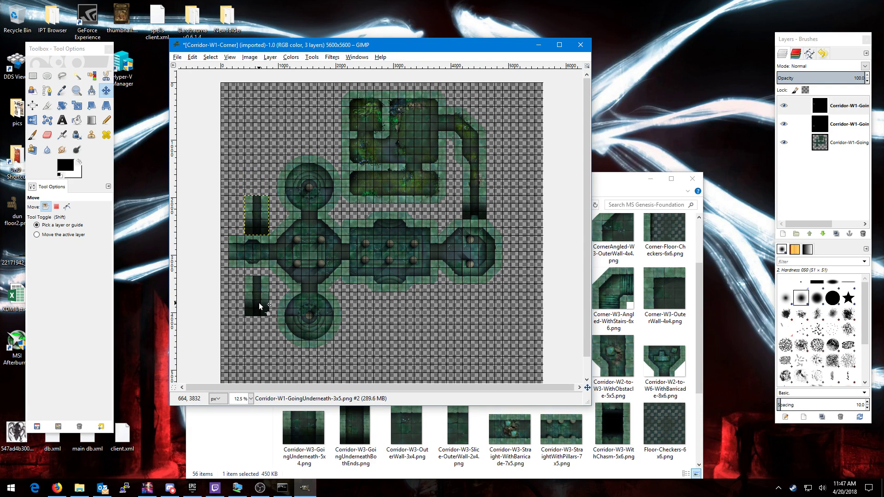
Rotate the lower going-underneath tile 180 degrees and move it up against the underside of the western corridor
click(832, 133)
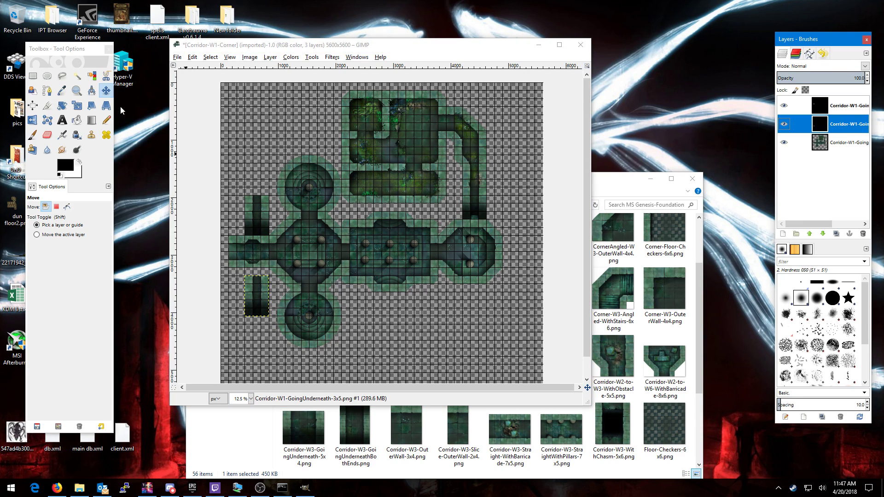
click(62, 105)
click(271, 300)
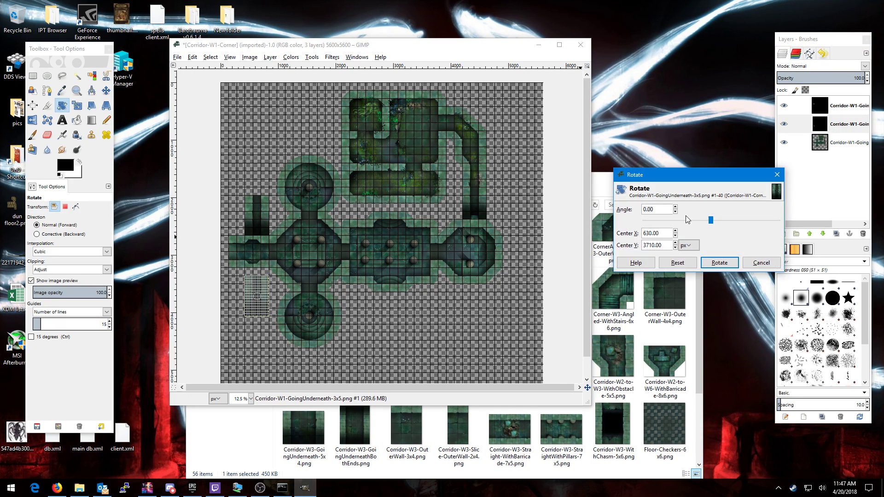
drag(711, 220, 804, 228)
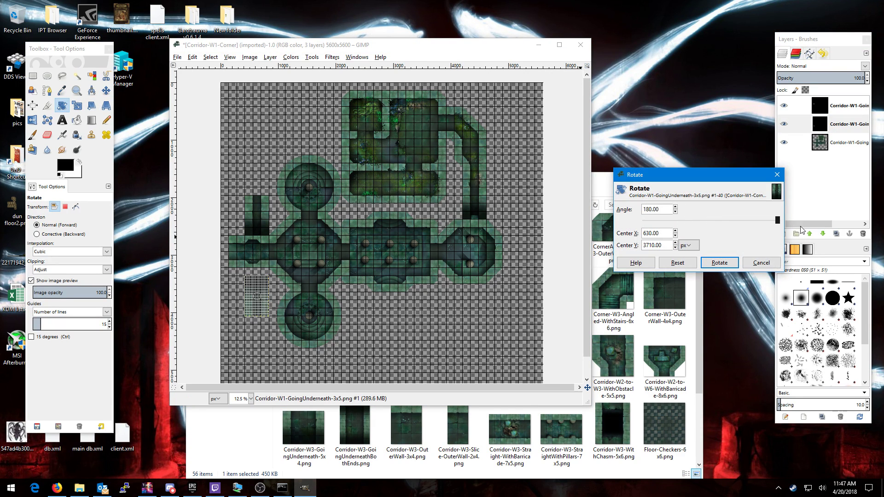
click(720, 262)
click(106, 90)
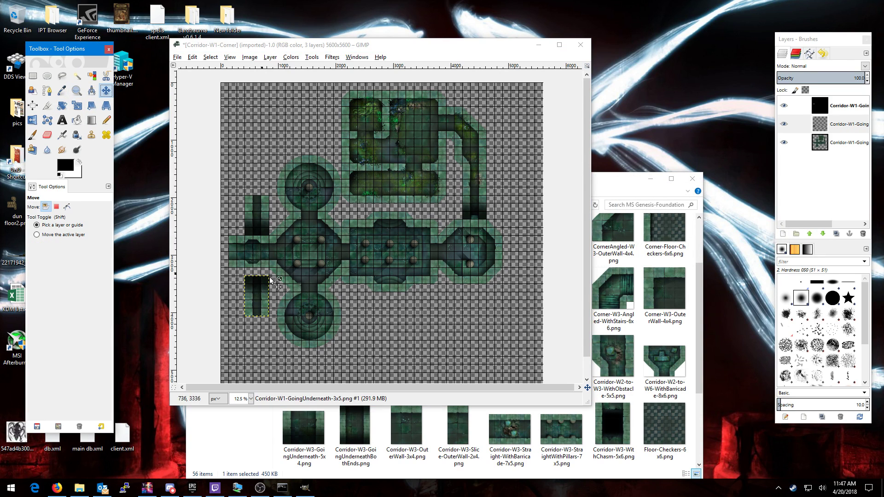
drag(256, 295, 256, 282)
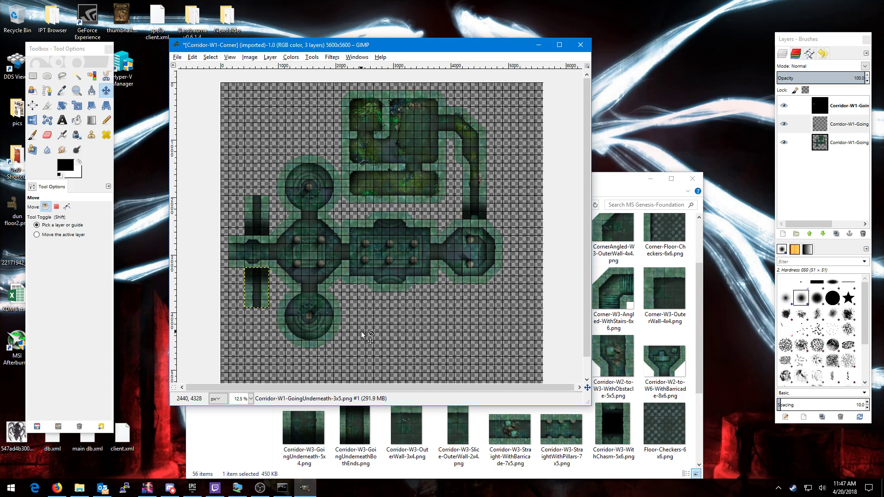
Add the Corridor-W1-Corner tile from the MS Core Set Genesis folder as the topmost layer in GIMP
click(609, 185)
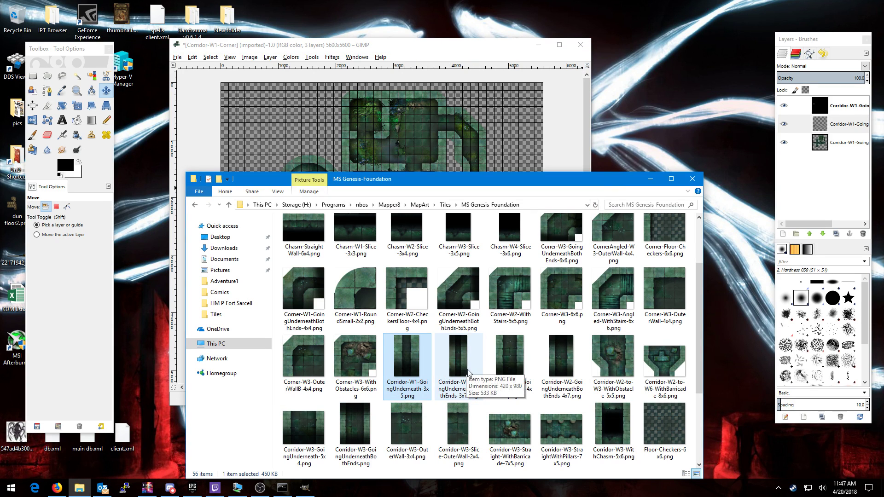
key(BackSpace)
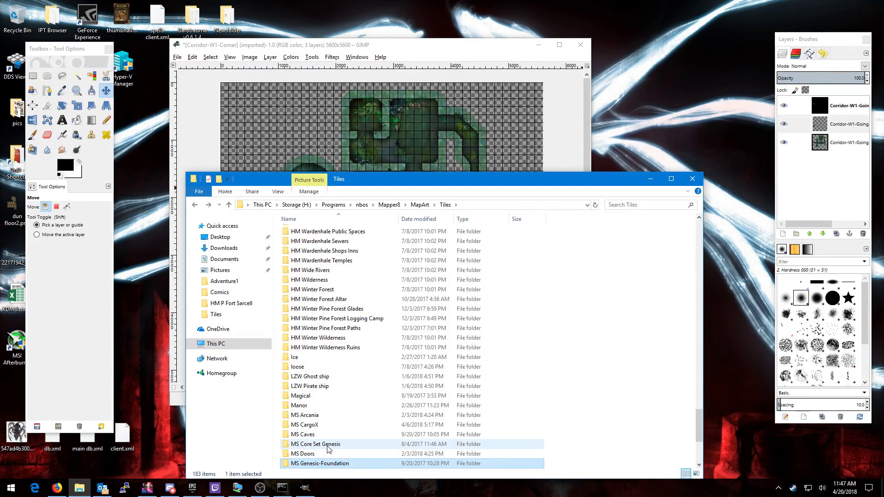
double_click(323, 445)
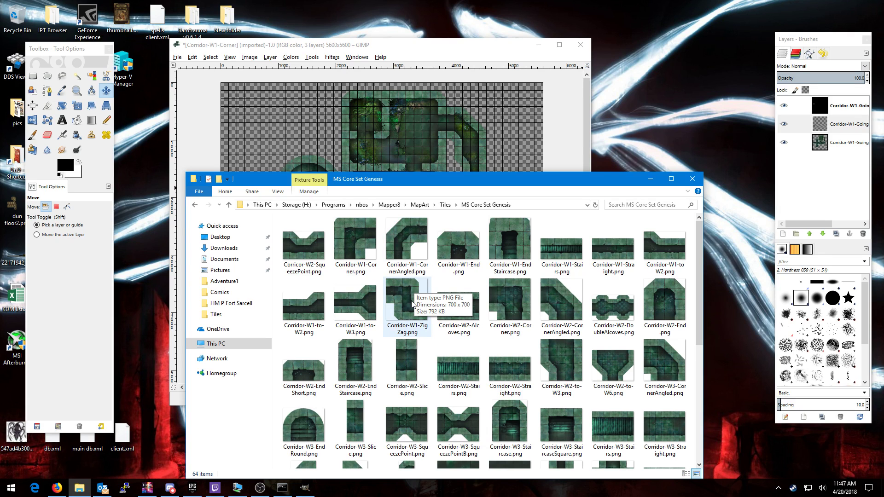
drag(380, 260, 824, 170)
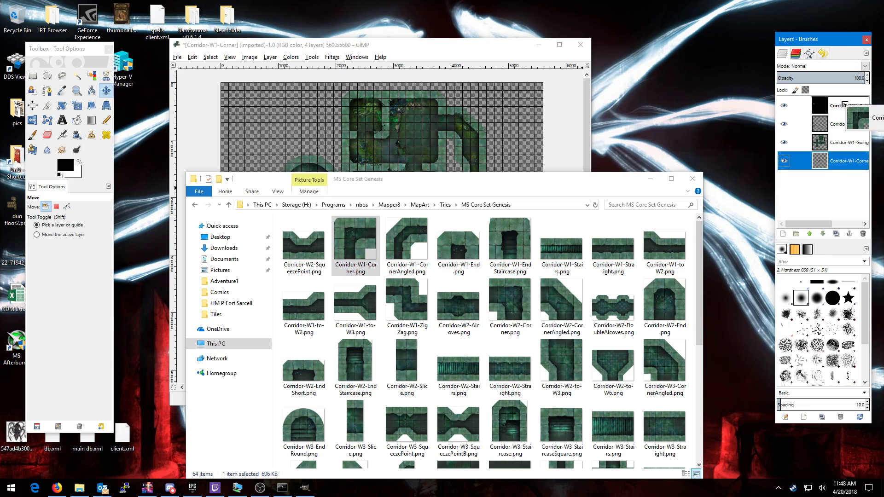
click(431, 42)
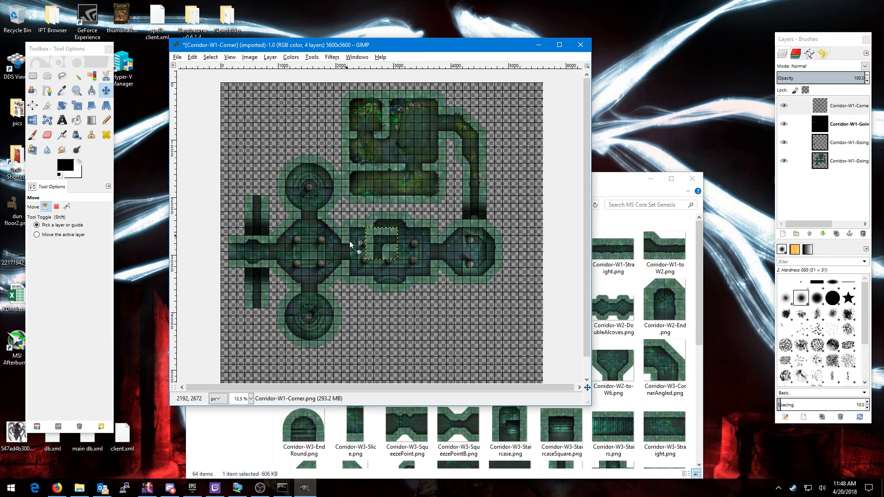
Place the corner tile against the upper round room and shift both going-underneath tiles one grid square right to line up with it
drag(374, 242, 253, 184)
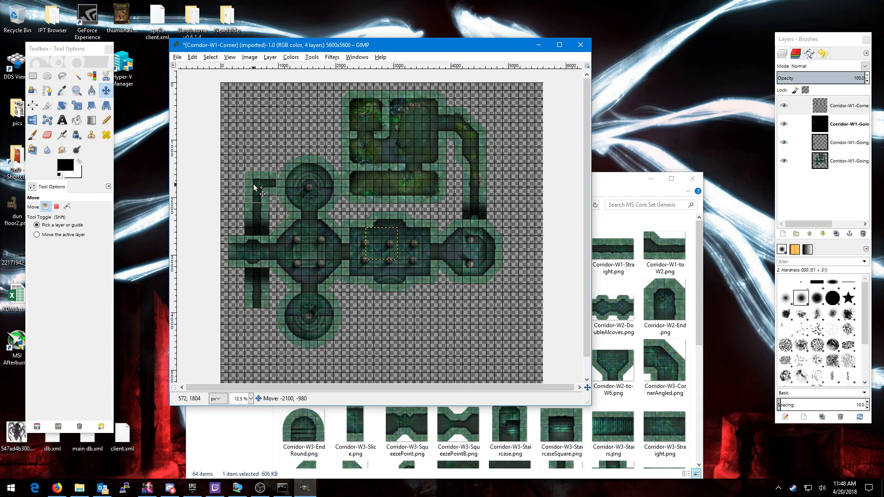
drag(253, 184, 258, 183)
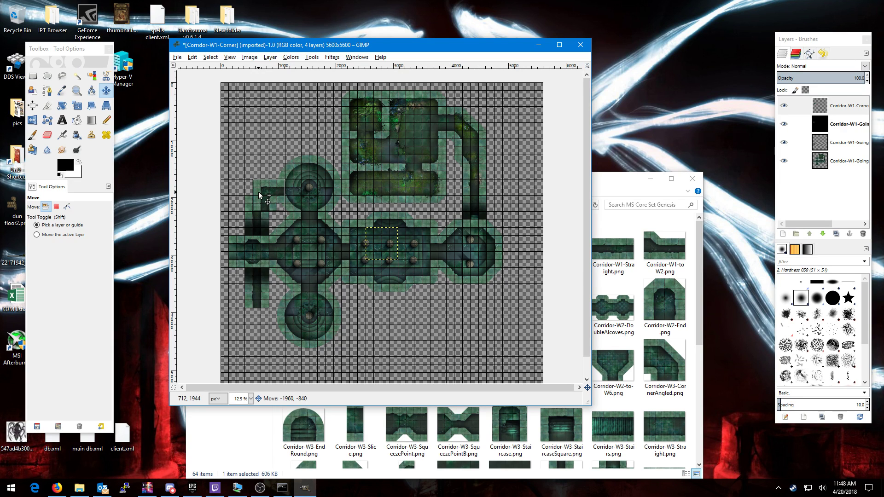
drag(259, 193, 261, 190)
drag(256, 191, 261, 191)
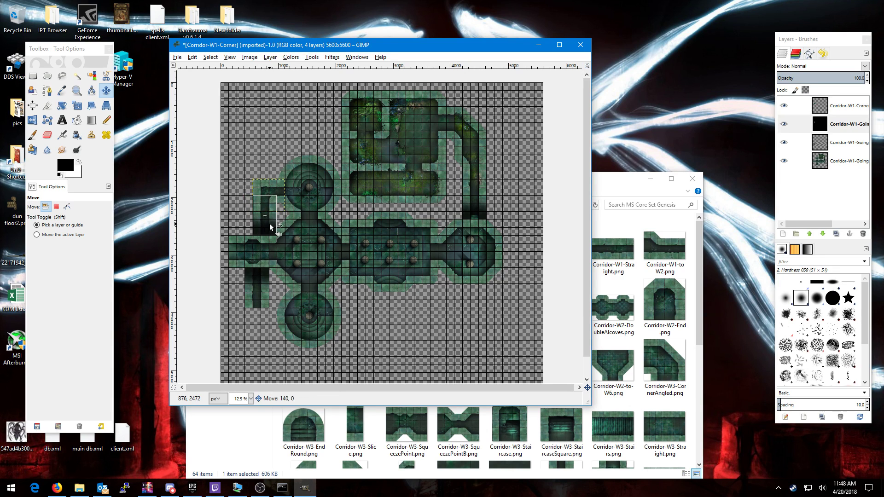
drag(263, 278, 269, 279)
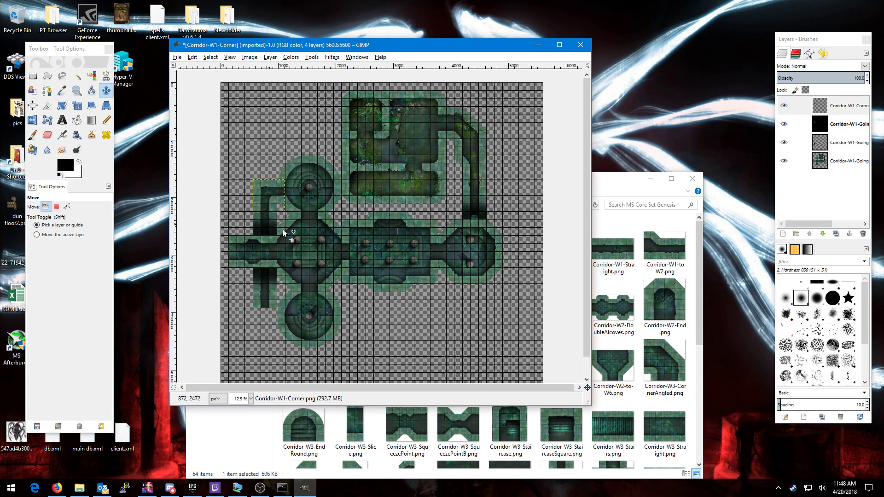
Reorder the layers so the merged map is on top, followed by the corner tile and the two going-underneath tiles
click(846, 144)
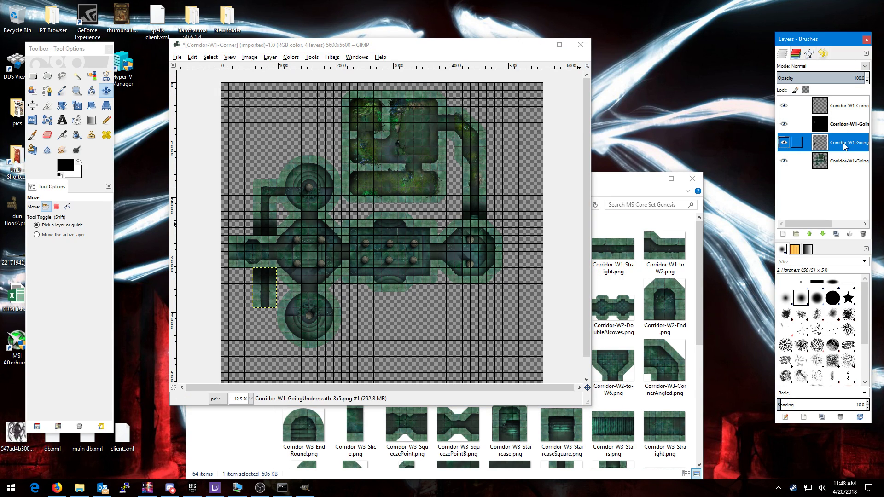
drag(847, 152, 847, 161)
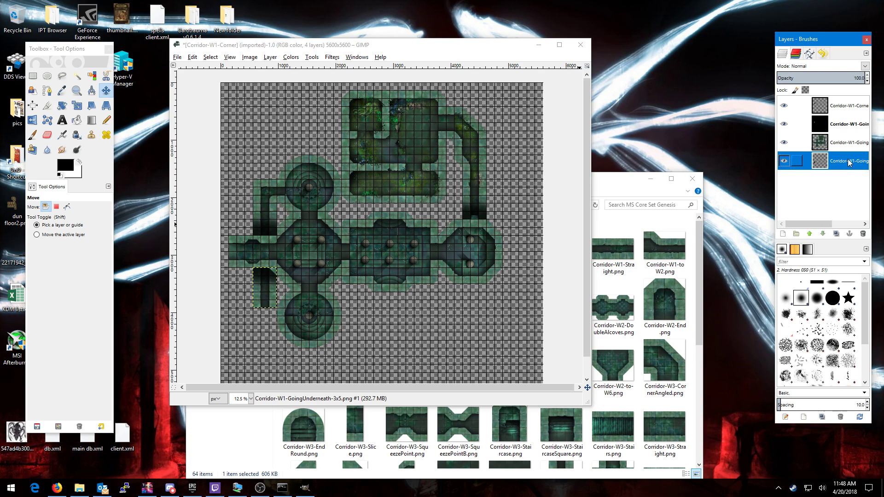
drag(846, 126, 846, 170)
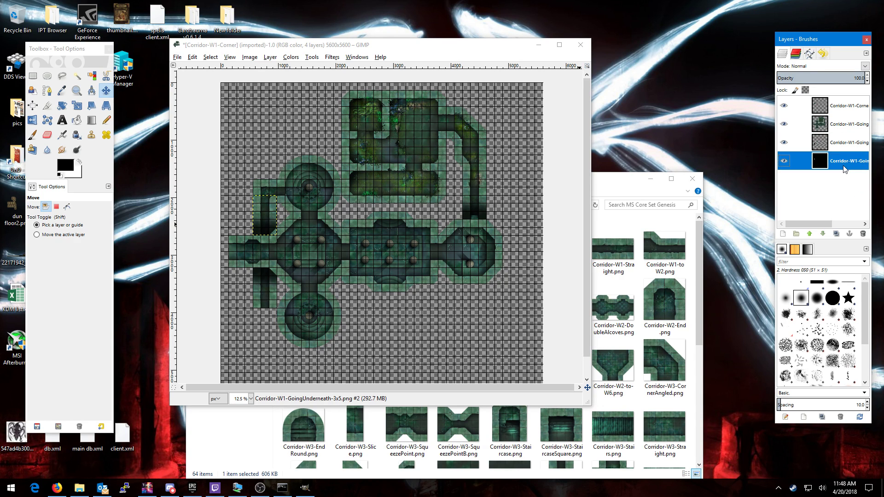
click(850, 111)
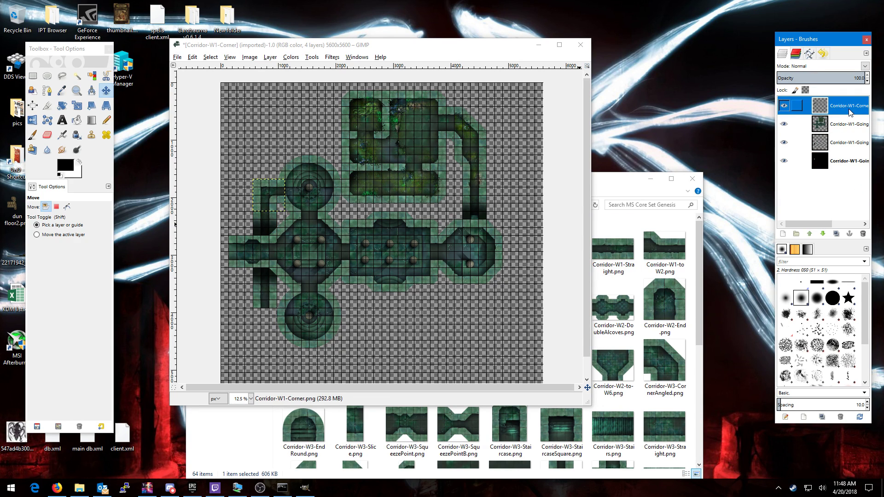
drag(842, 113, 845, 133)
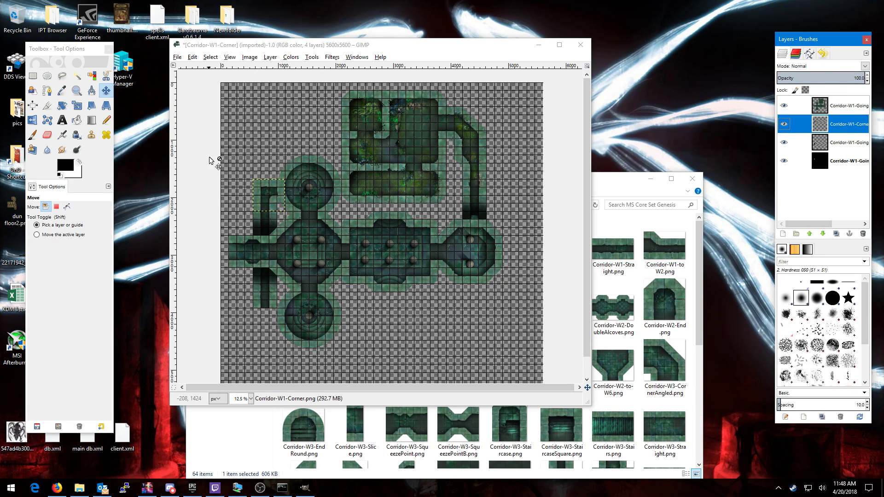
click(847, 107)
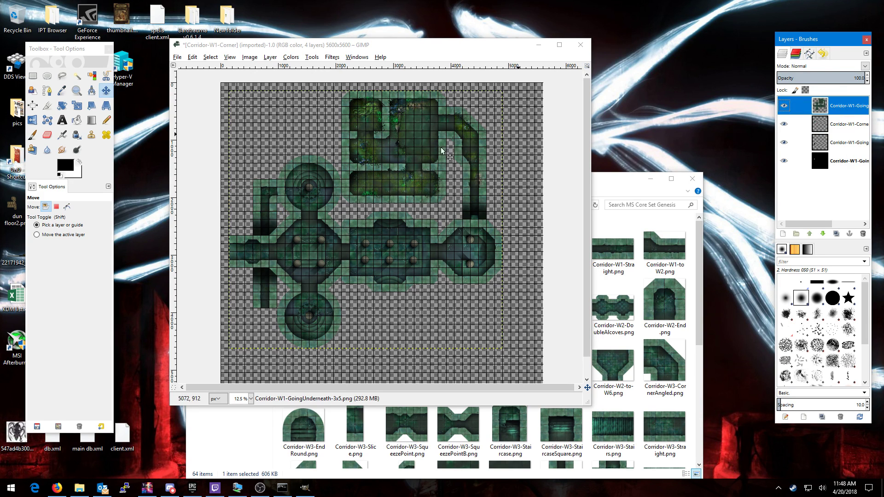
Duplicate the Corridor-W1-Corner layer and move the copy to the lower end of the lower going-underneath corridor, beside the lower round room
scroll(267, 212, up, 3)
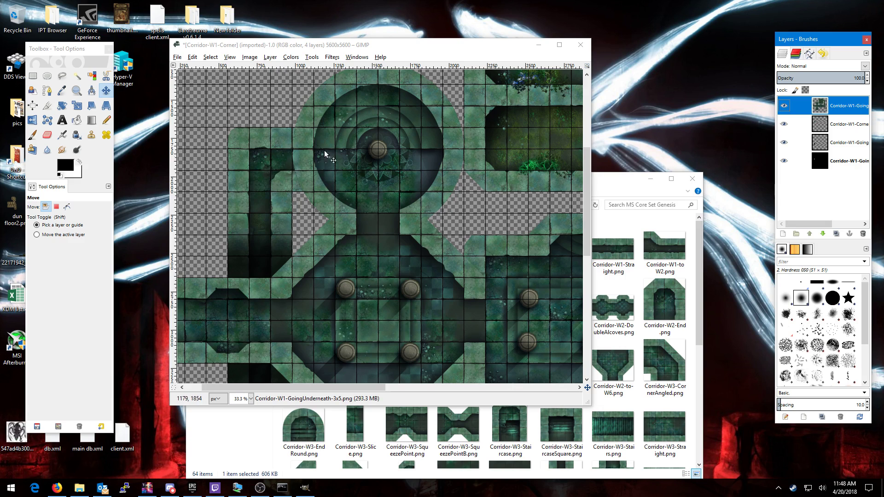
scroll(313, 277, down, 5)
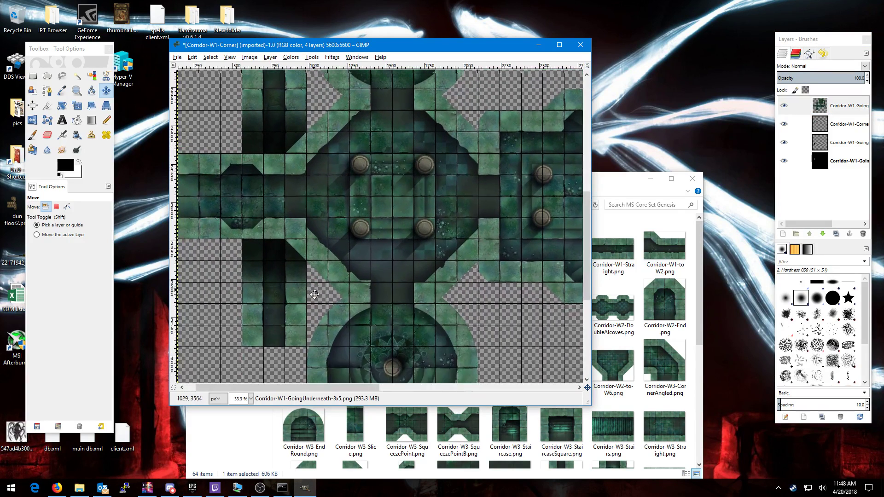
scroll(314, 294, up, 3)
click(829, 124)
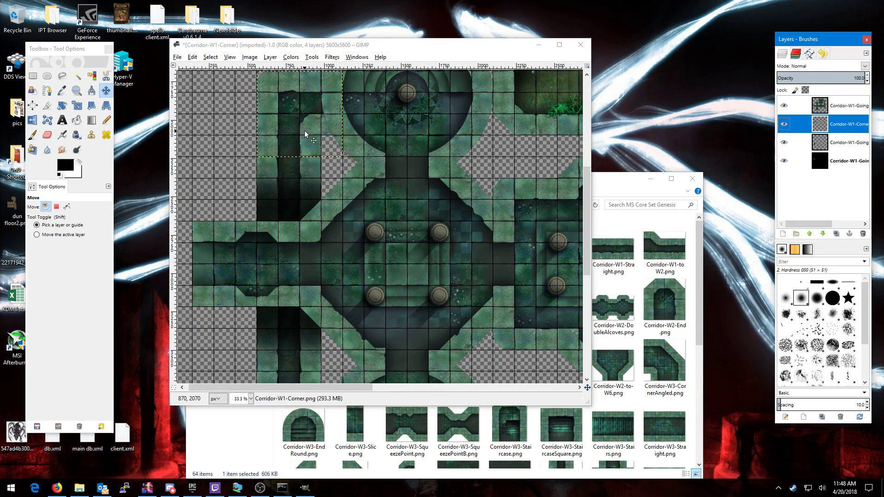
right_click(844, 124)
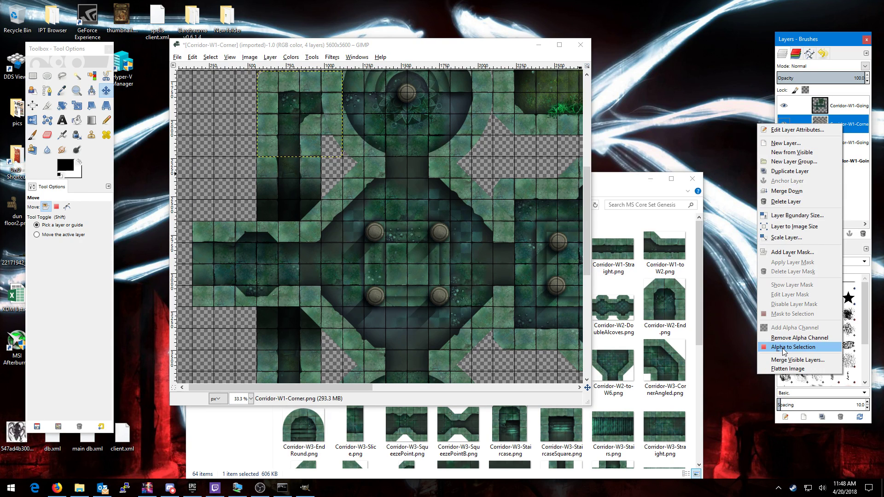
click(789, 171)
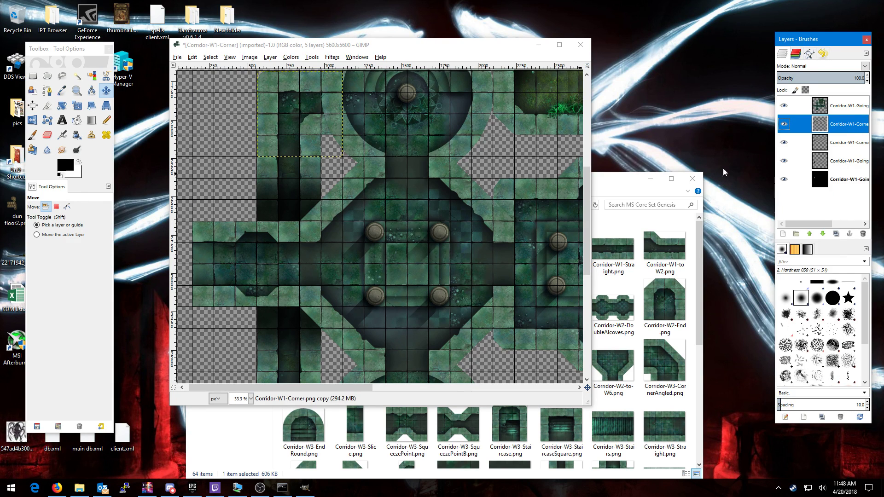
scroll(340, 262, down, 2)
drag(338, 85, 338, 286)
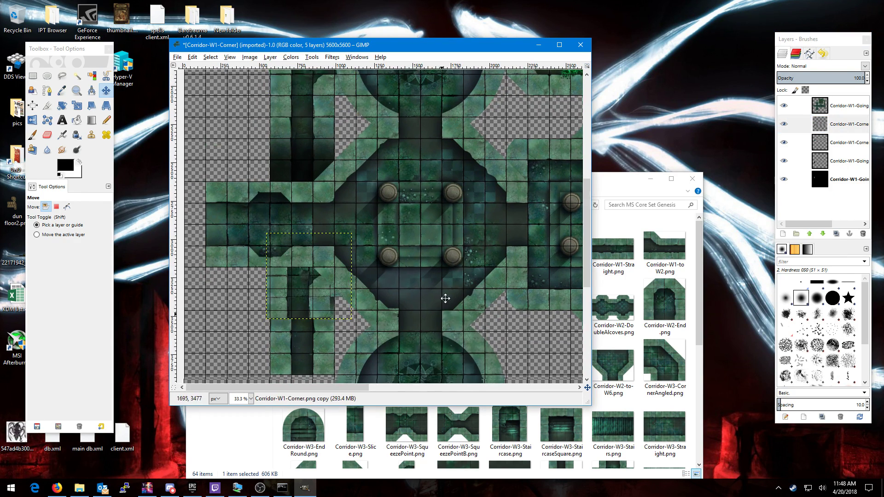
scroll(445, 298, down, 3)
drag(327, 134, 331, 254)
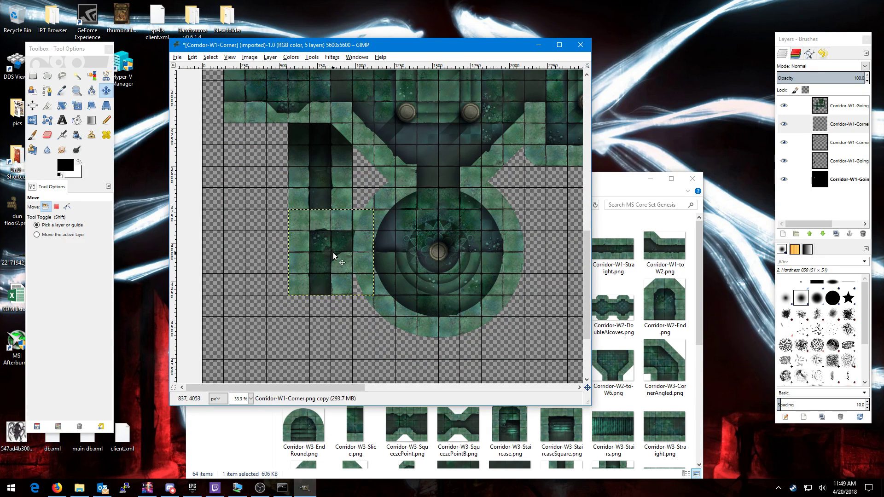
Rotate the Corridor-W1-Corner copy by -90 degrees so it turns from the lower going-underneath corridor towards the lower round room
click(66, 111)
click(307, 238)
click(711, 223)
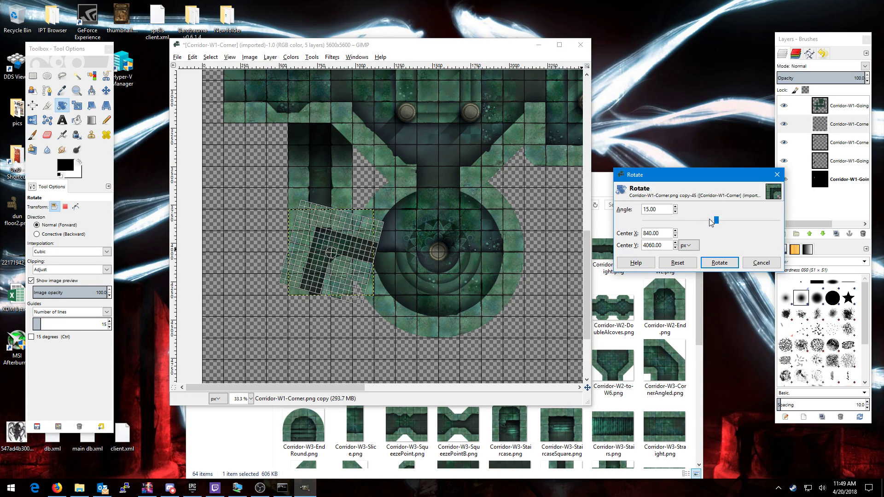
drag(711, 223, 682, 224)
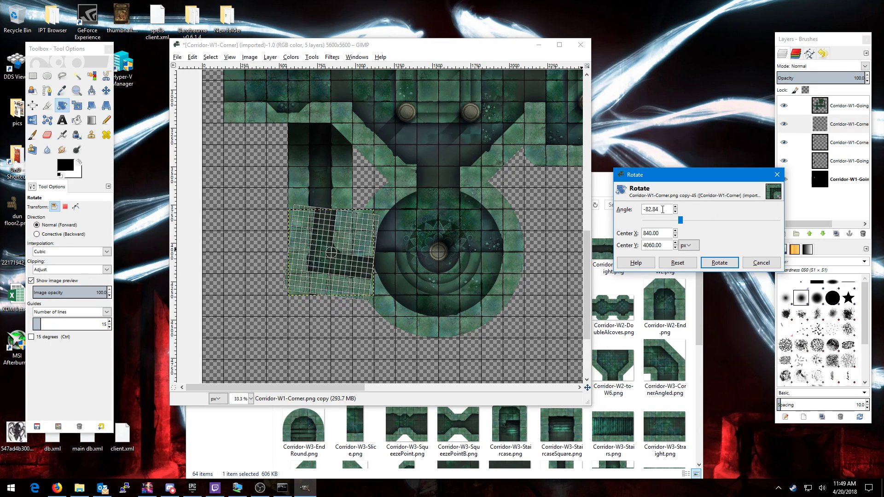
drag(574, 207, 576, 208)
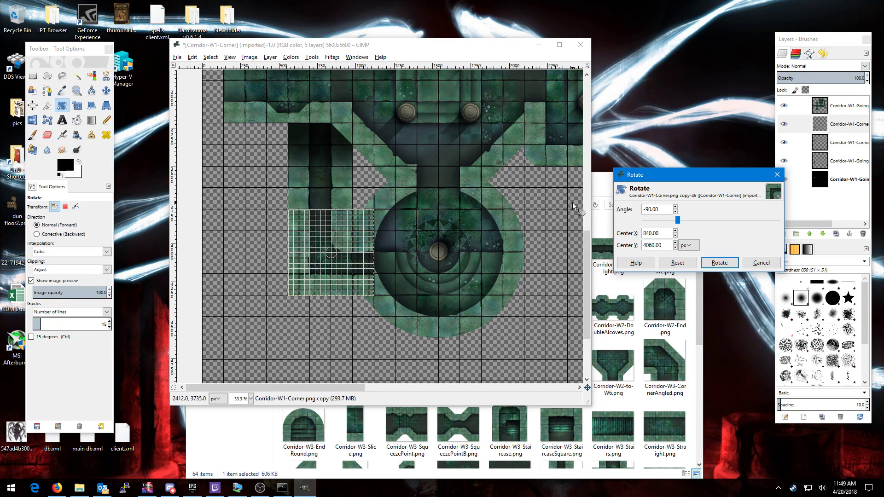
click(730, 261)
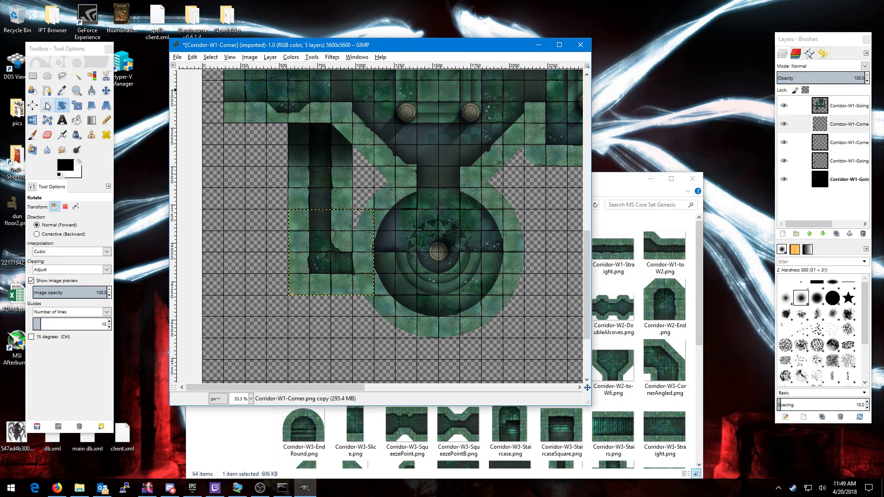
click(106, 90)
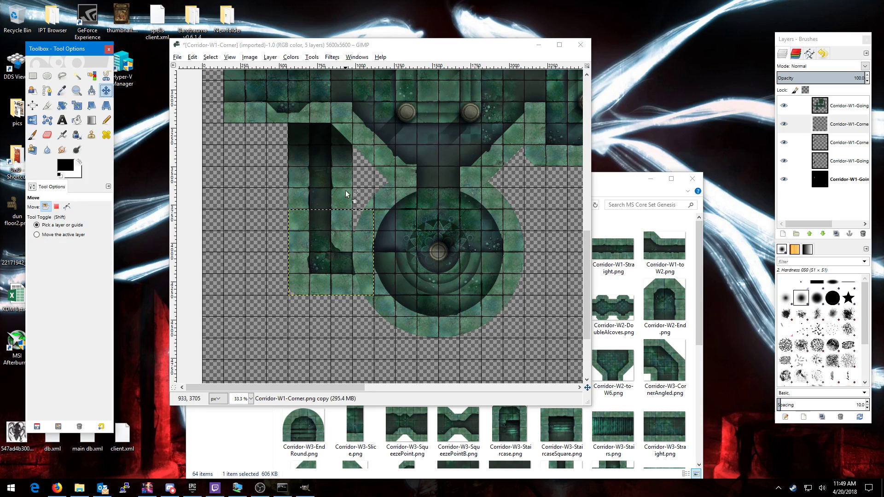
Add the StairsSteps-4x4 tile from the MS Genesis-Foundation folder above the merged map layer in GIMP
click(848, 111)
drag(395, 203, 410, 231)
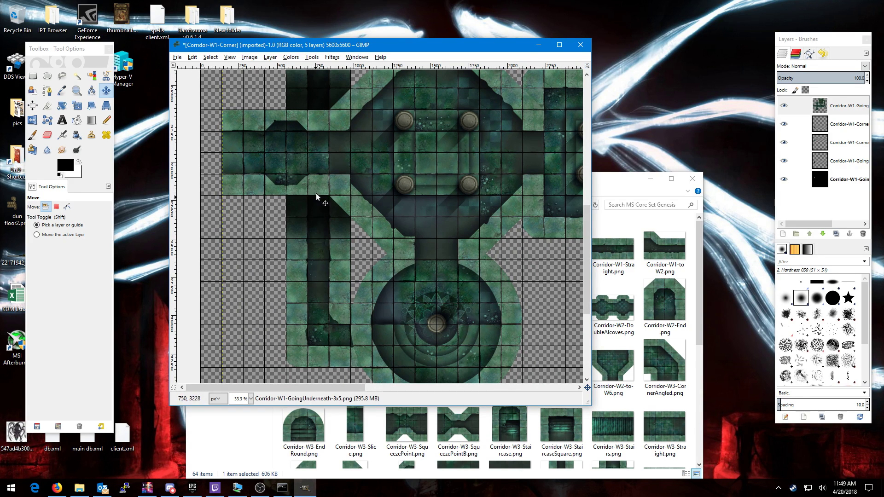
scroll(345, 221, up, 3)
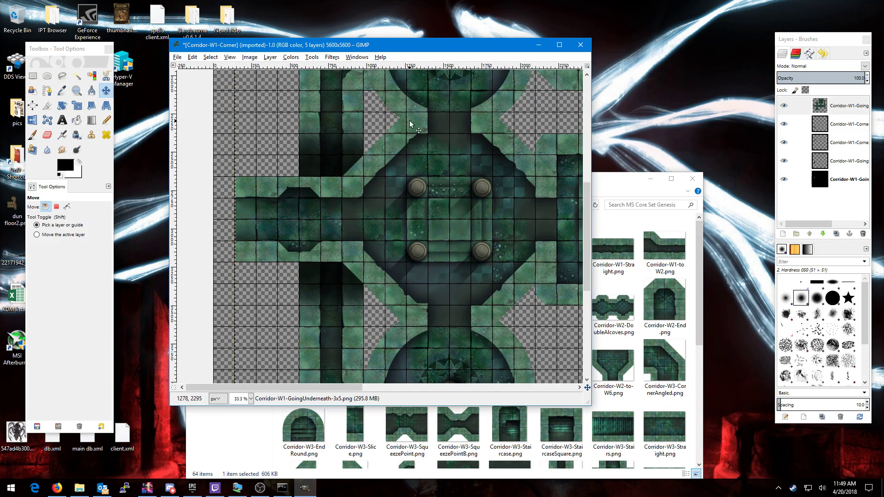
scroll(338, 199, up, 4)
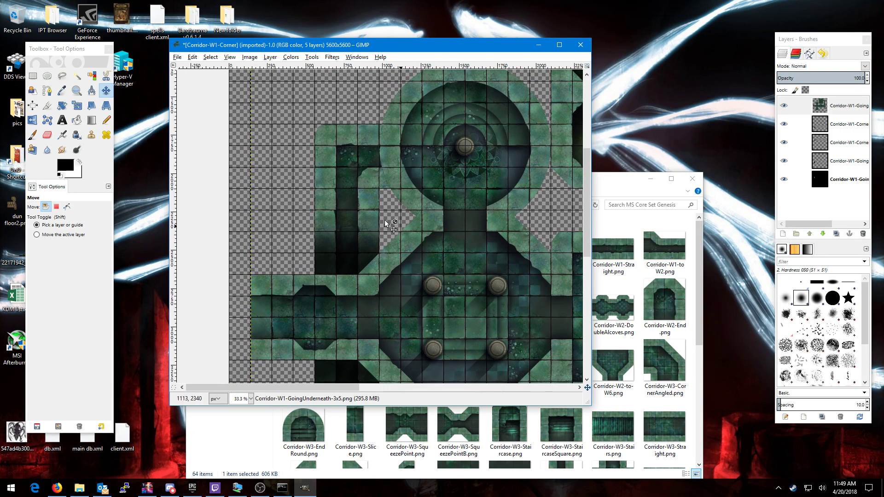
click(608, 187)
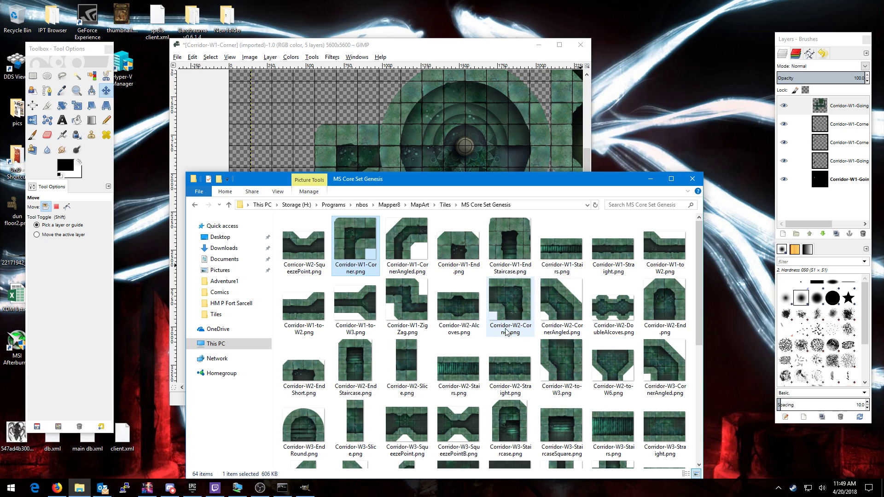
click(447, 206)
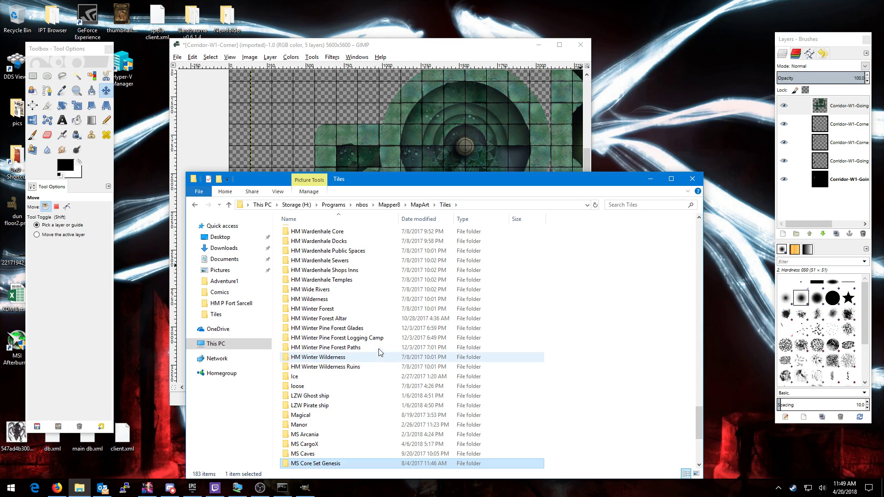
scroll(378, 350, down, 1)
scroll(377, 339, down, 3)
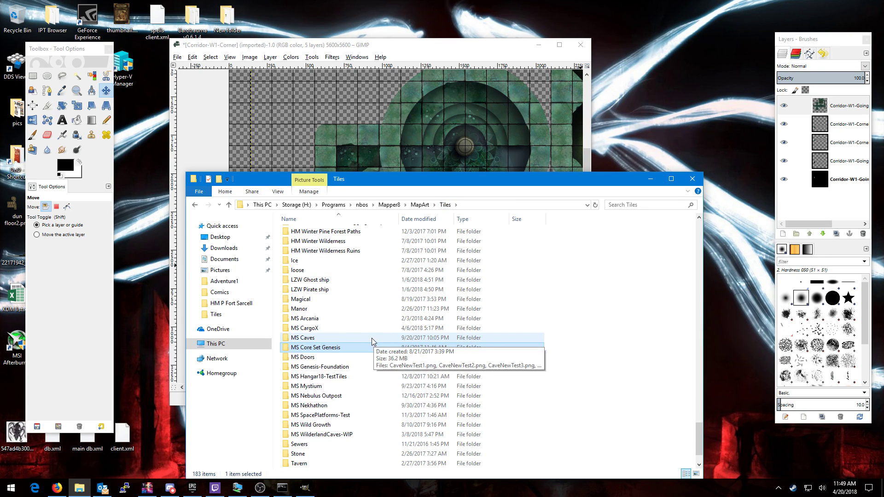
double_click(351, 368)
scroll(507, 369, down, 1)
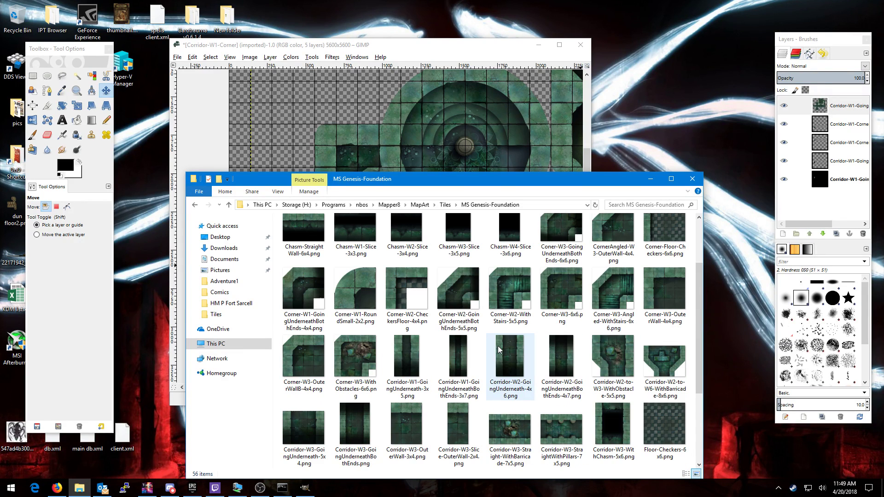
scroll(599, 367, down, 2)
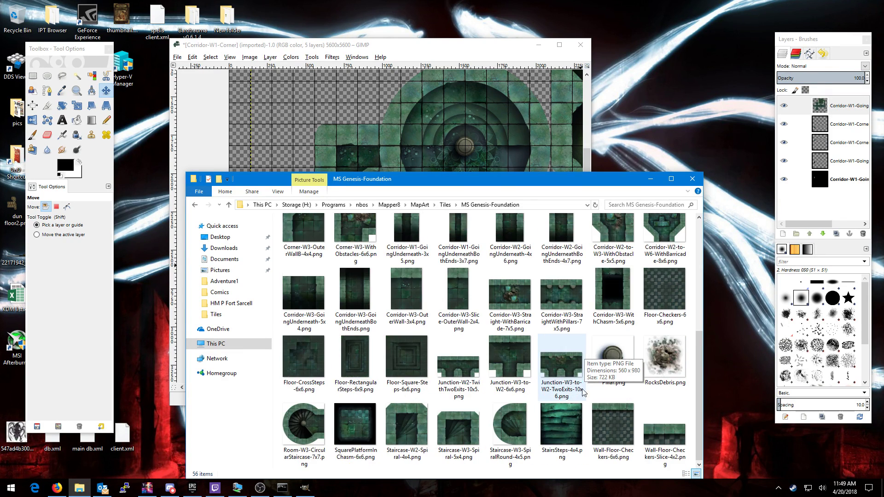
drag(559, 433, 849, 103)
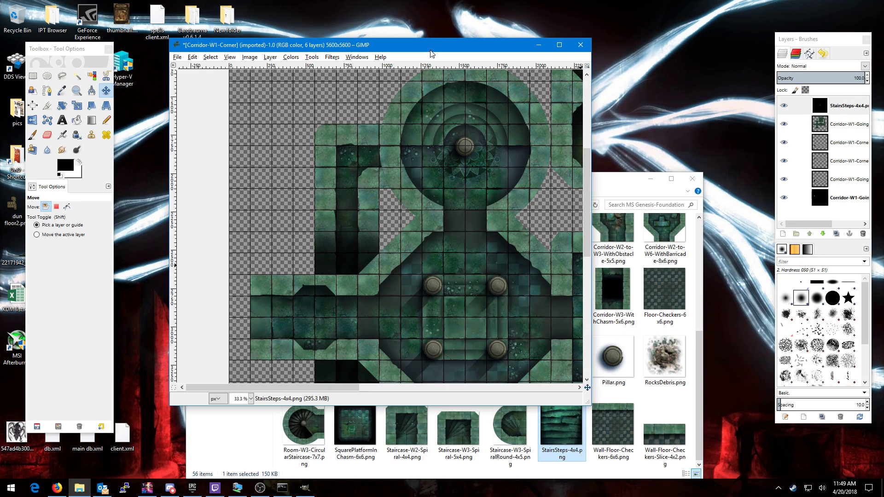
Move the stairs tile onto the empty area just left of the upper going-underneath corridor
scroll(479, 252, down, 2)
scroll(479, 253, down, 1)
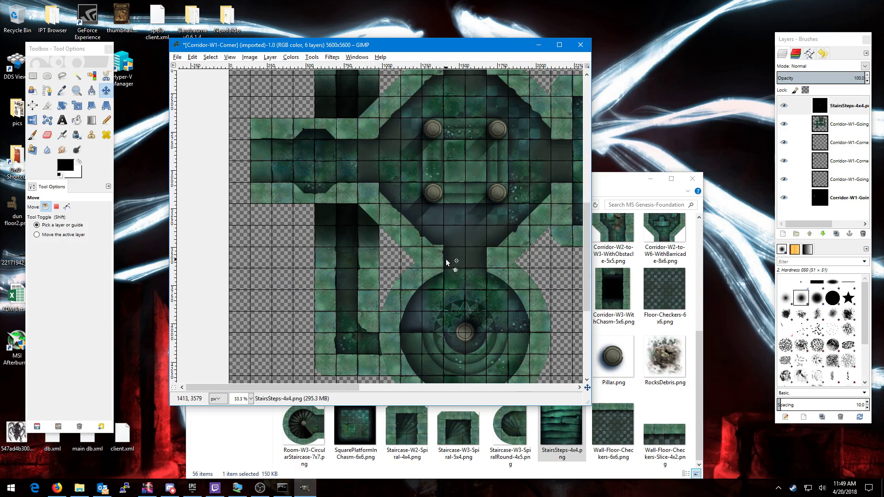
scroll(450, 258, down, 1)
drag(564, 193, 364, 159)
Scale the StairsSteps-4x4 layer to 140 x 140 px
scroll(363, 159, up, 2)
scroll(364, 159, up, 1)
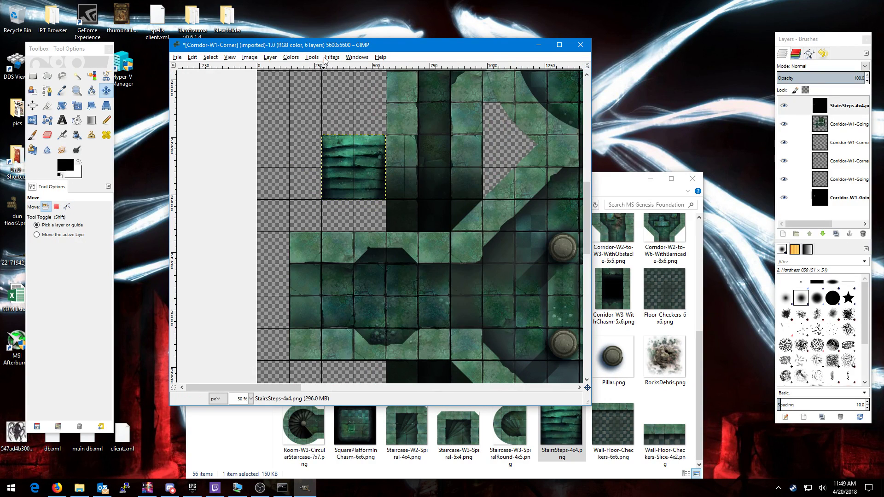
click(271, 57)
click(299, 197)
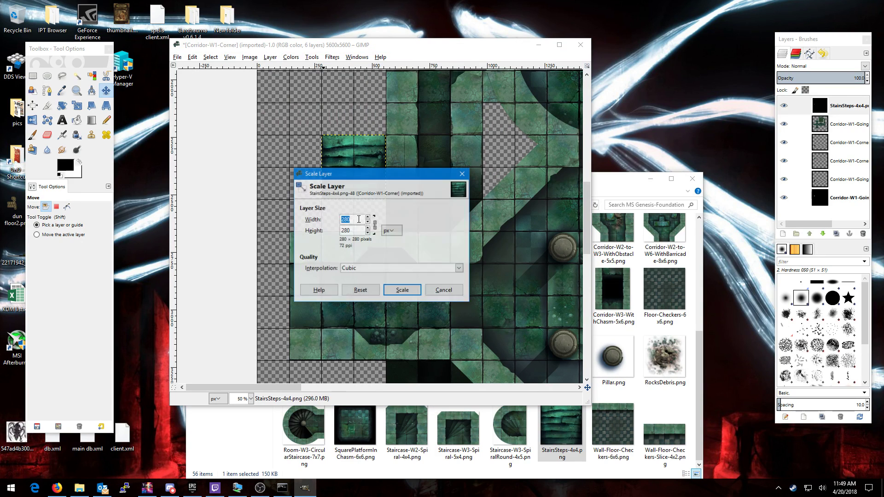
text(140)
key(Tab)
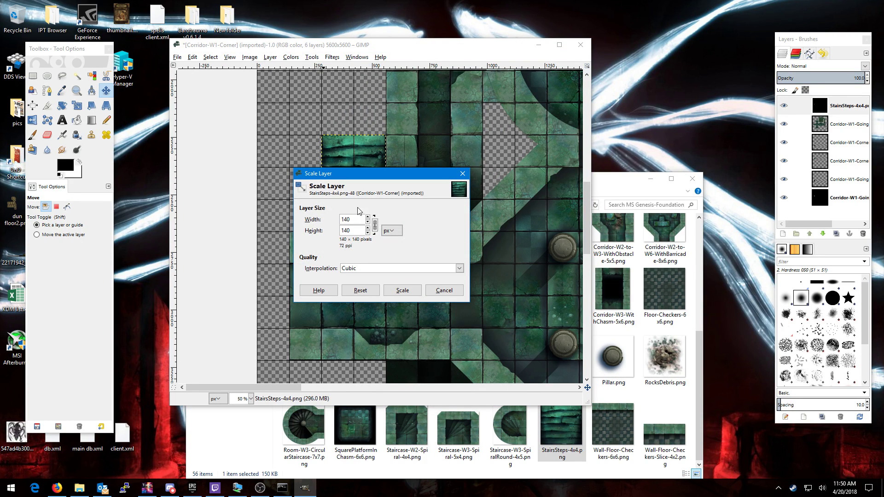
click(400, 290)
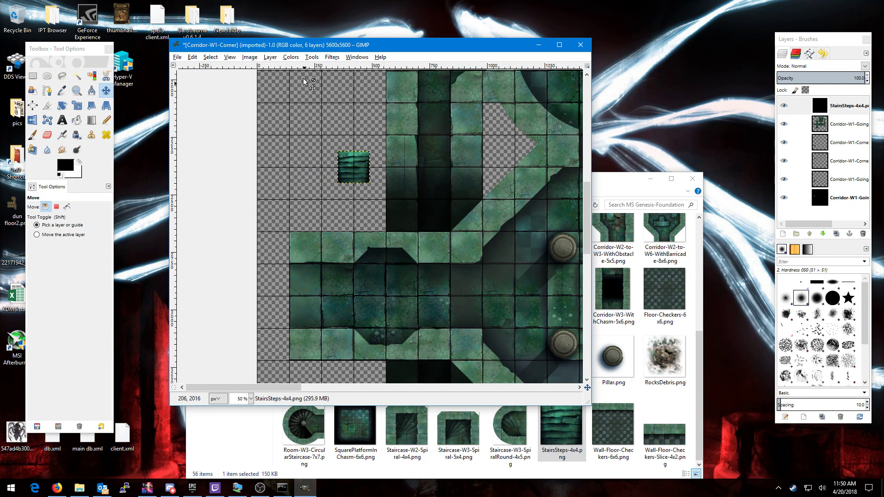
Duplicate the stairs layer and place the copy in the upper going-underneath corridor, on the bottom grid row of its corner tile
right_click(832, 111)
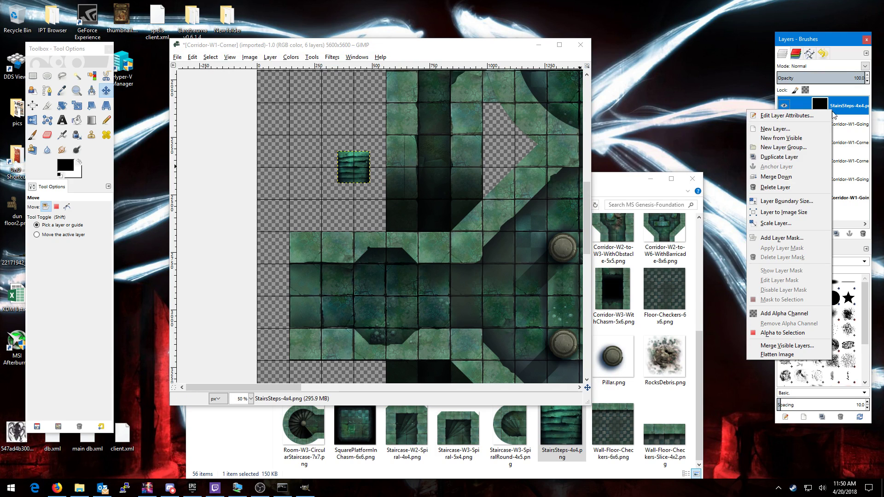
click(797, 157)
drag(355, 166, 436, 117)
scroll(479, 262, up, 4)
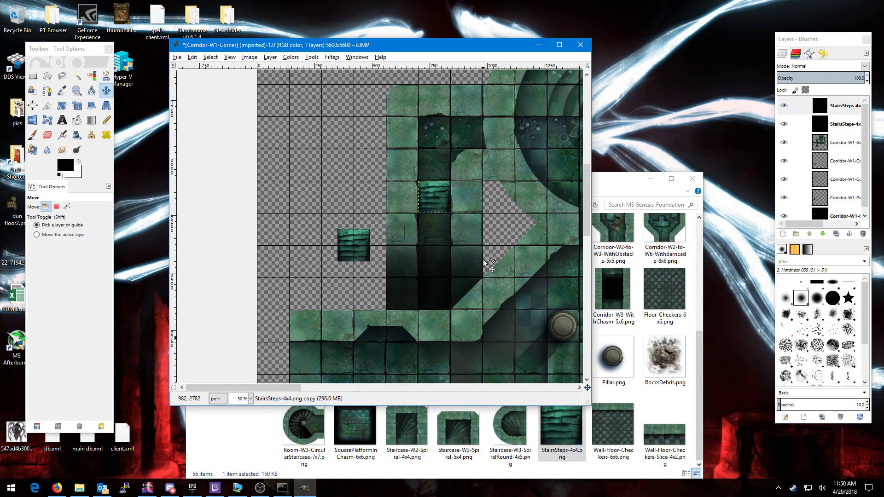
drag(439, 277, 440, 245)
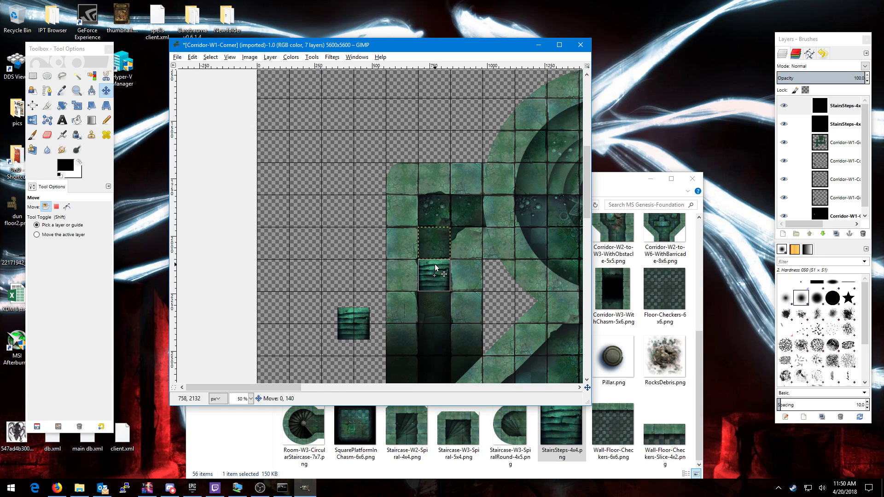
key(ctrl+z)
Move the original stairs tile into the lower going-underneath corridor, on the top grid row of its corner tile
scroll(313, 181, down, 2)
scroll(314, 181, down, 1)
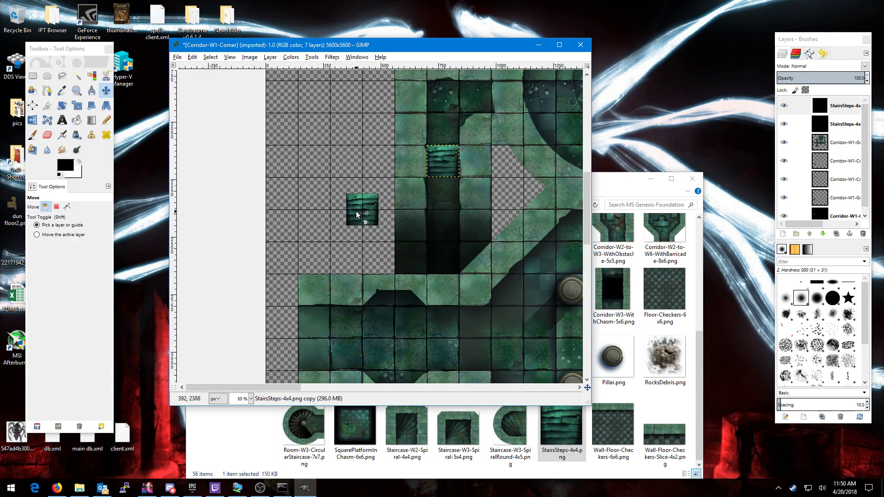
scroll(412, 281, down, 1)
scroll(430, 164, down, 1)
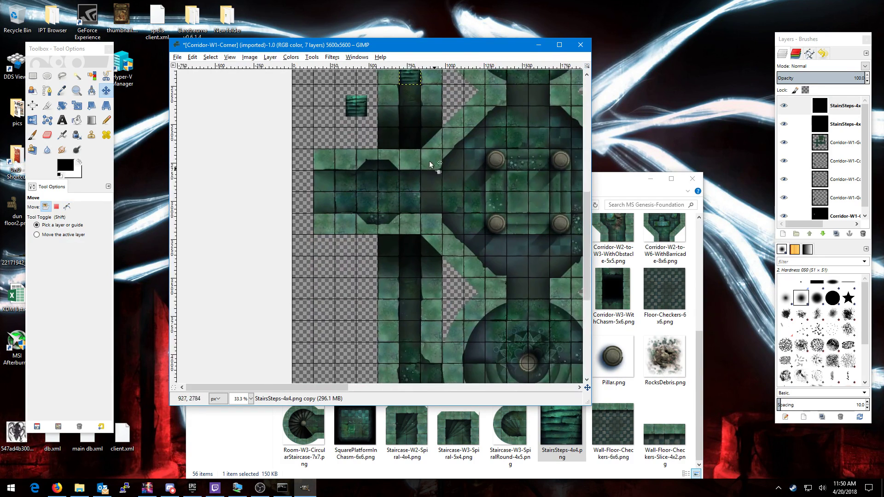
drag(362, 101, 416, 328)
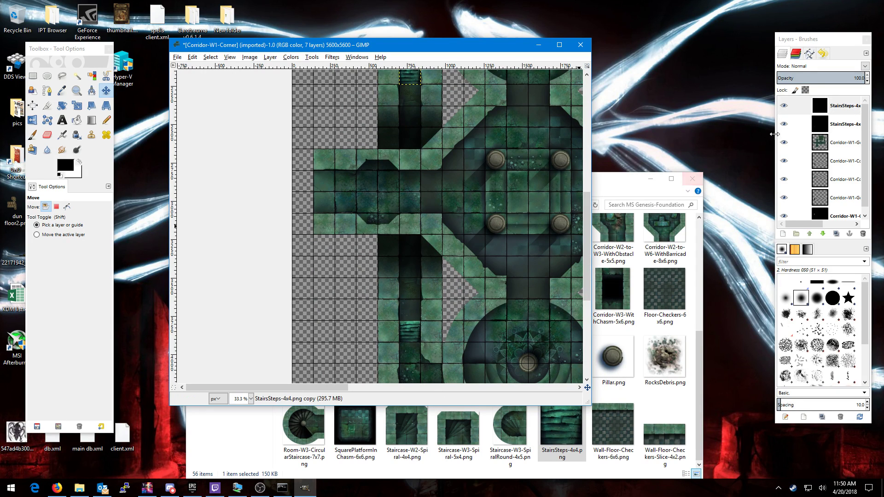
Rotate the stairs layer in the lower corridor by 90 degrees
click(846, 125)
click(62, 106)
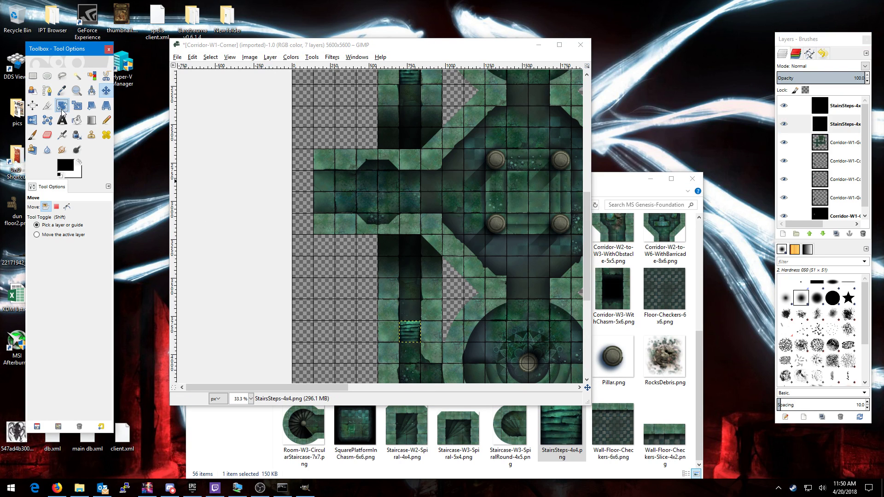
click(415, 317)
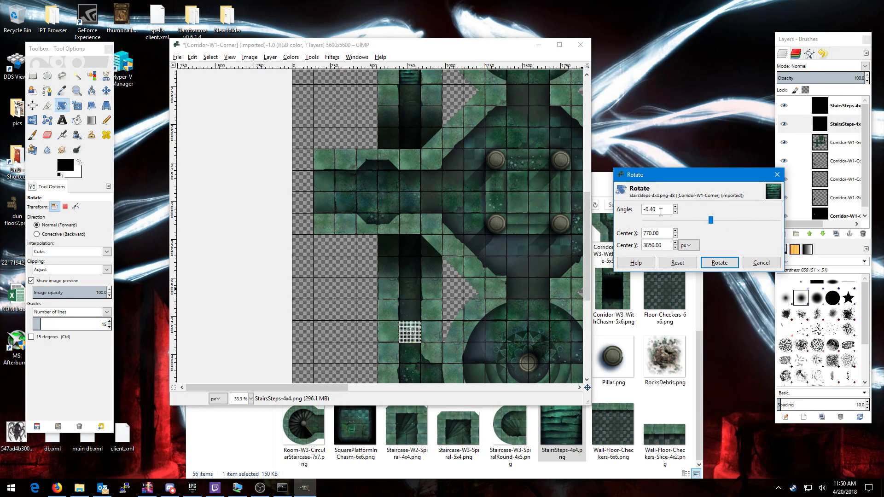
text(90)
key(Tab)
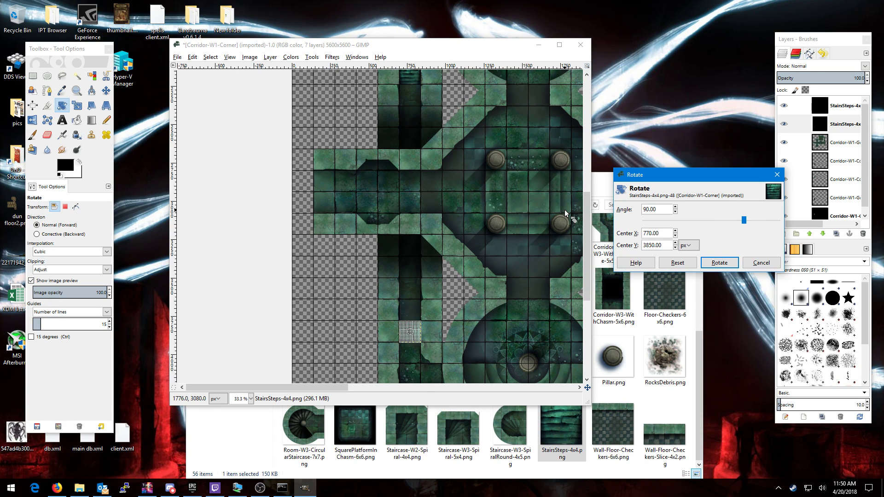
click(731, 264)
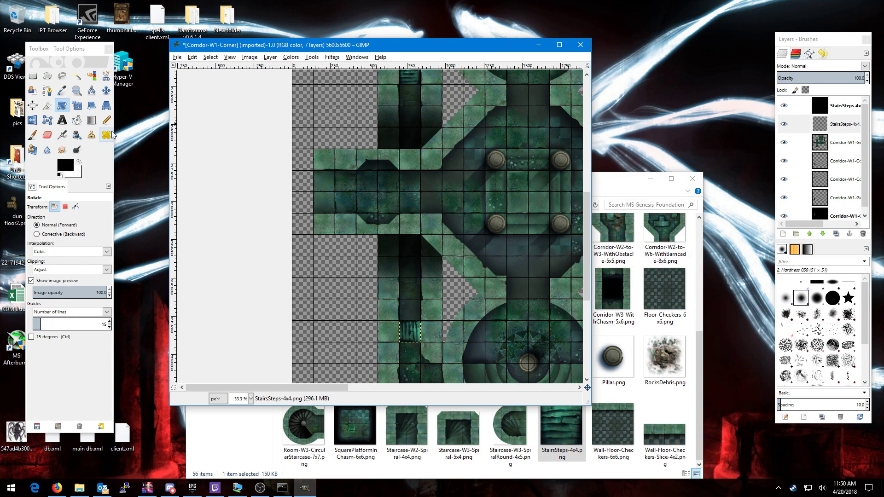
Rotate the lower corridor's stairs by another 90 degrees so they face opposite to the upper ones
click(414, 331)
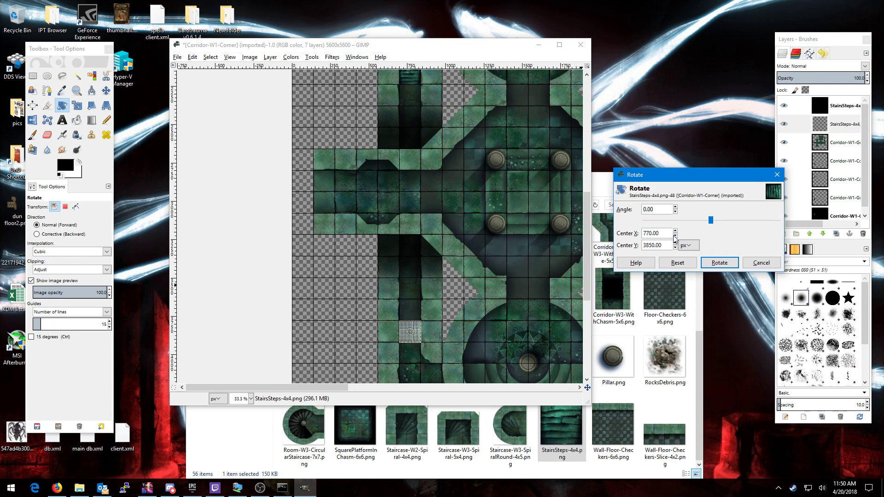
text(90)
key(Tab)
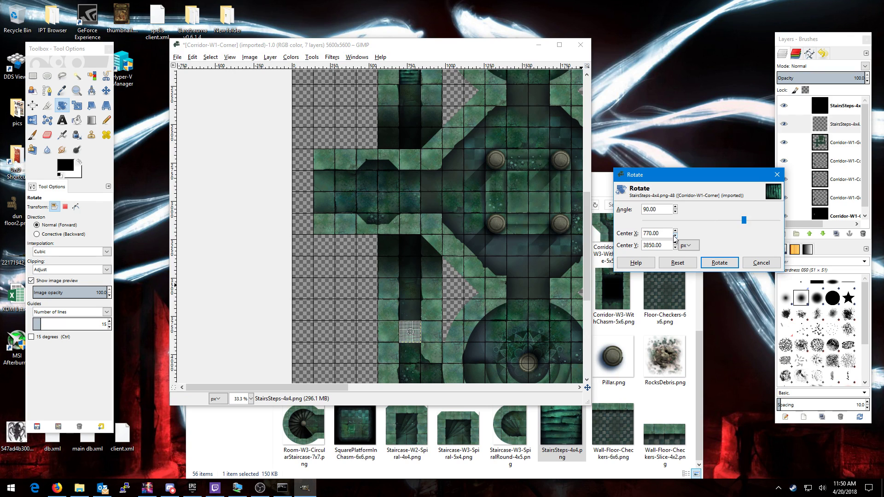
click(720, 262)
click(105, 90)
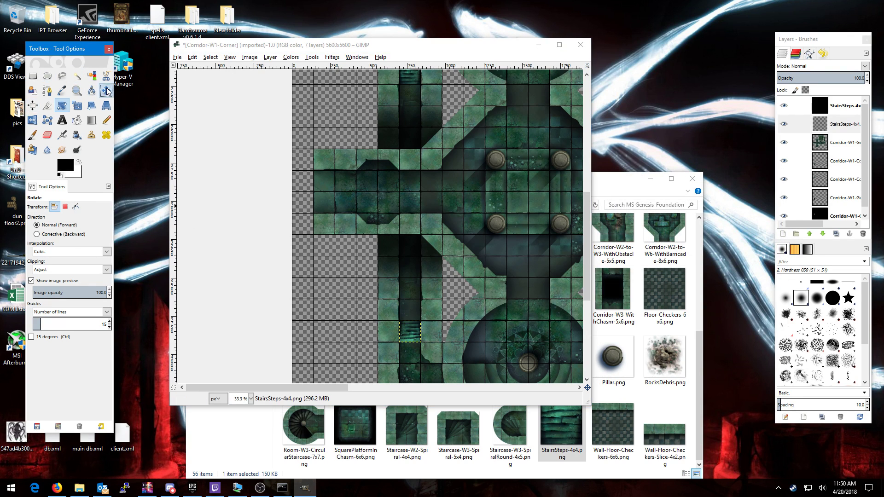
Select the merged map layer and examine the overall layout of the dungeon map
click(846, 141)
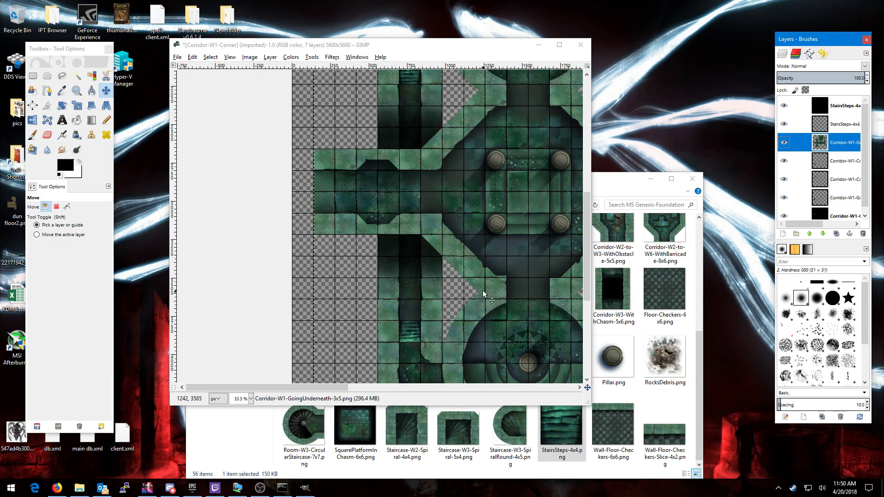
scroll(483, 290, down, 2)
scroll(399, 256, down, 1)
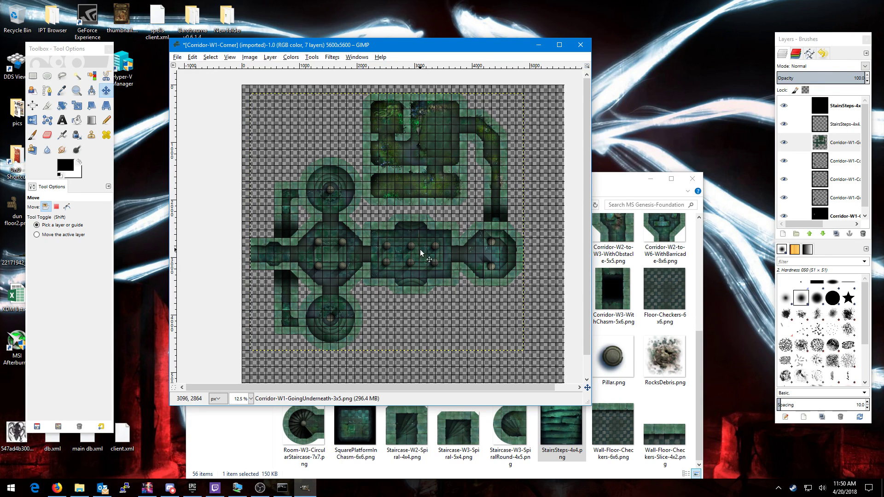
scroll(425, 249, up, 1)
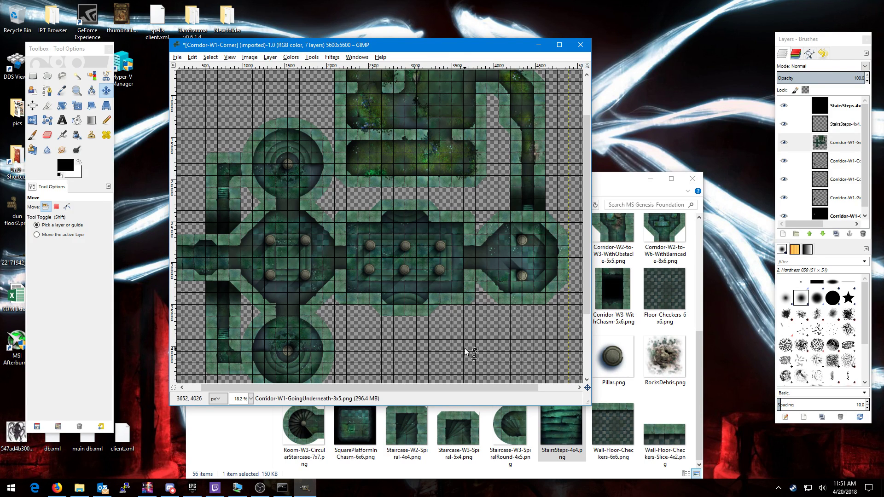
Merge all visible layers of the dungeon map, including the corridor stairs, into a single layer
click(617, 186)
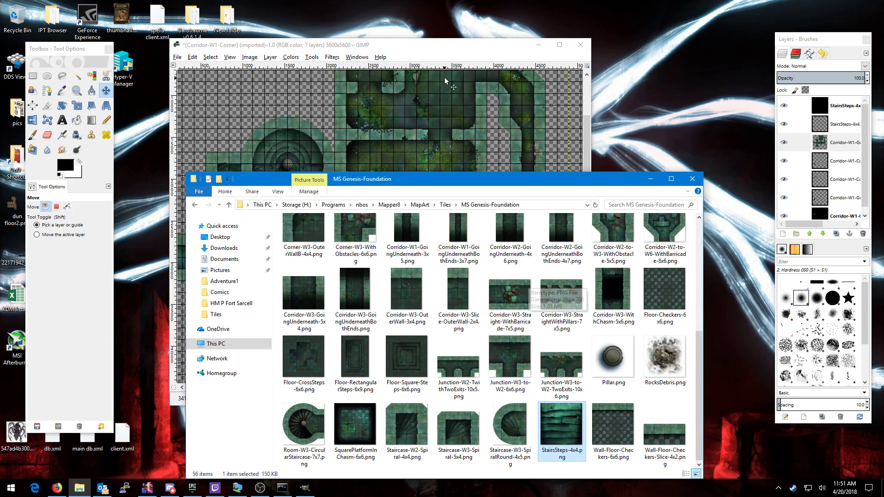
click(441, 44)
scroll(490, 230, down, 2)
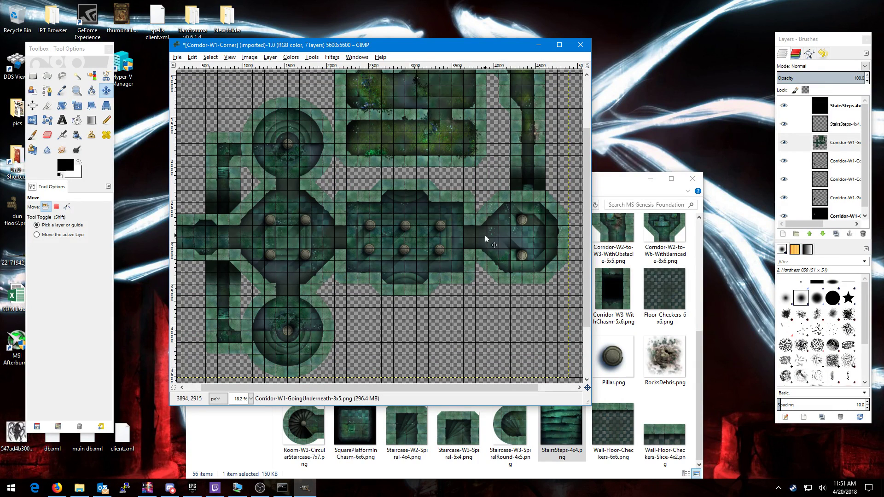
scroll(352, 170, up, 5)
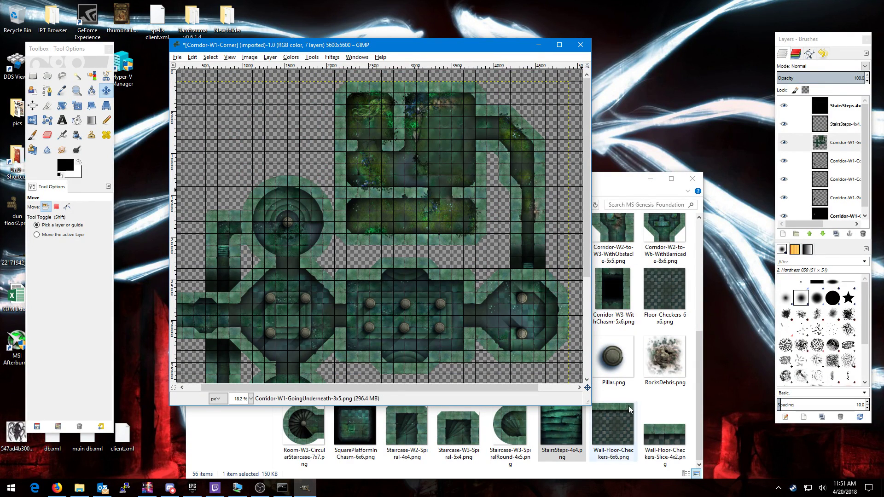
click(616, 361)
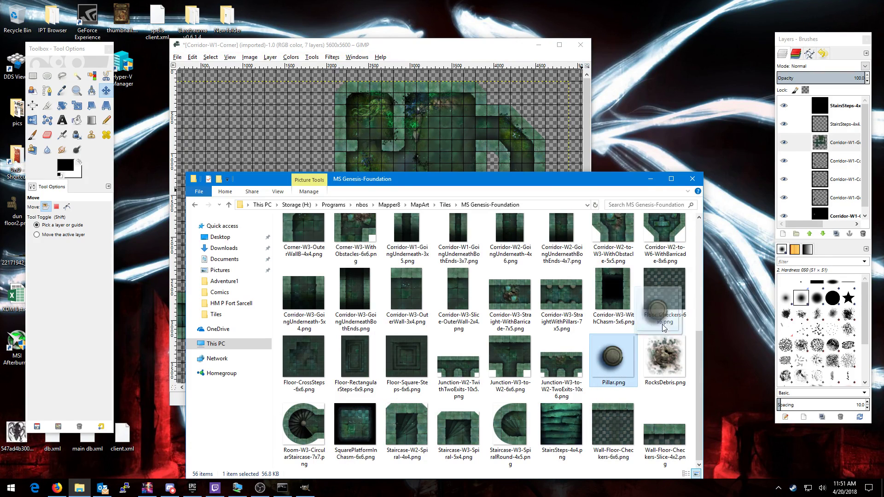
right_click(846, 112)
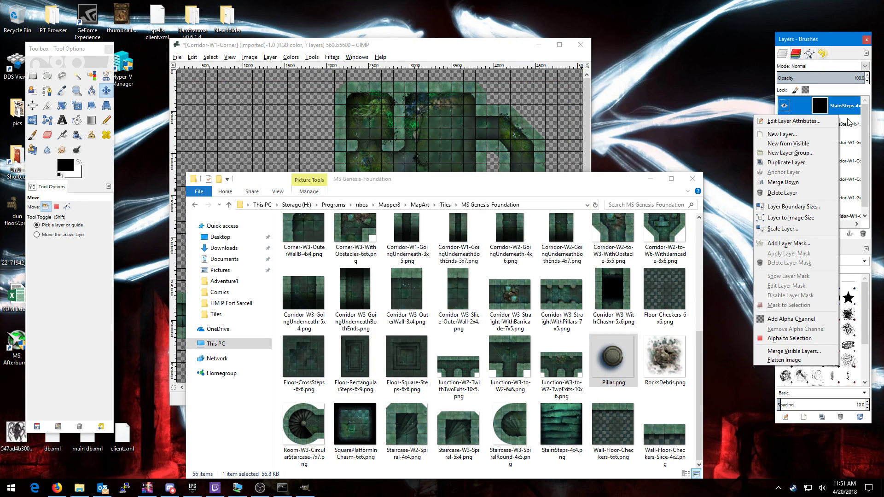
click(793, 352)
click(790, 417)
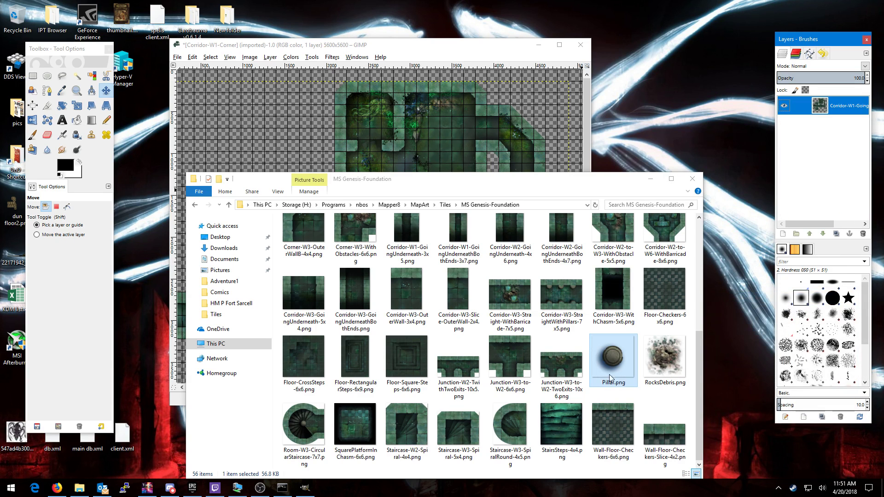
Add Pillar.png as a layer above the map and place it near the lower-right corner of the large overgrown room
drag(841, 99, 842, 102)
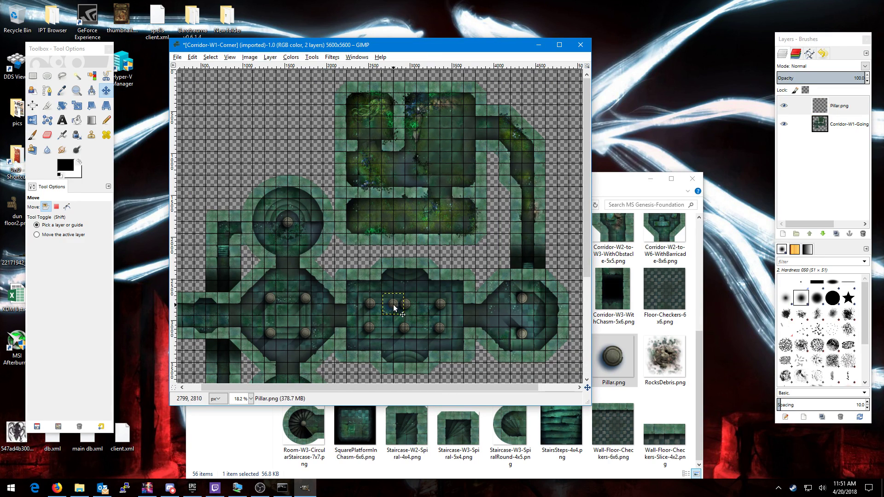
drag(394, 308, 451, 153)
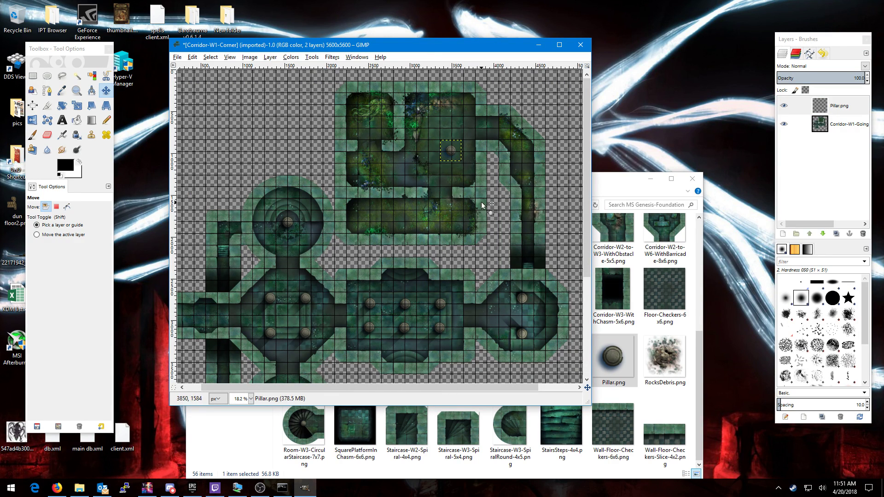
scroll(459, 171, up, 2)
scroll(385, 167, up, 3)
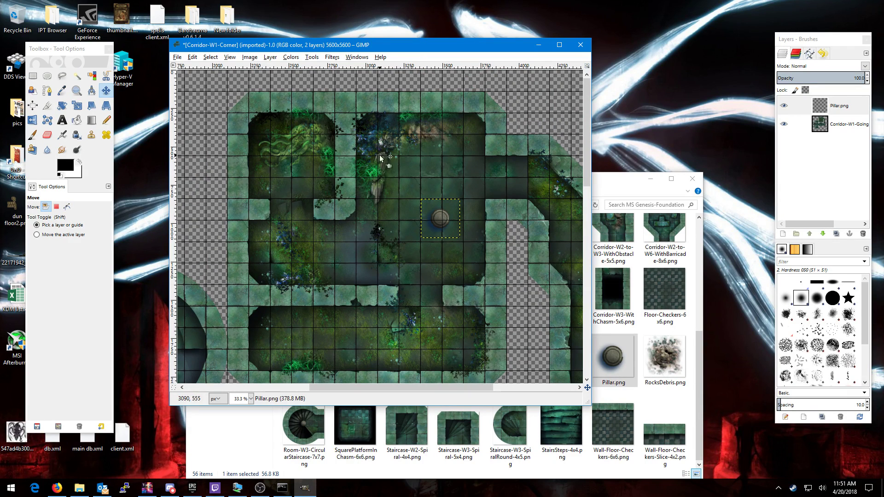
drag(445, 220, 458, 254)
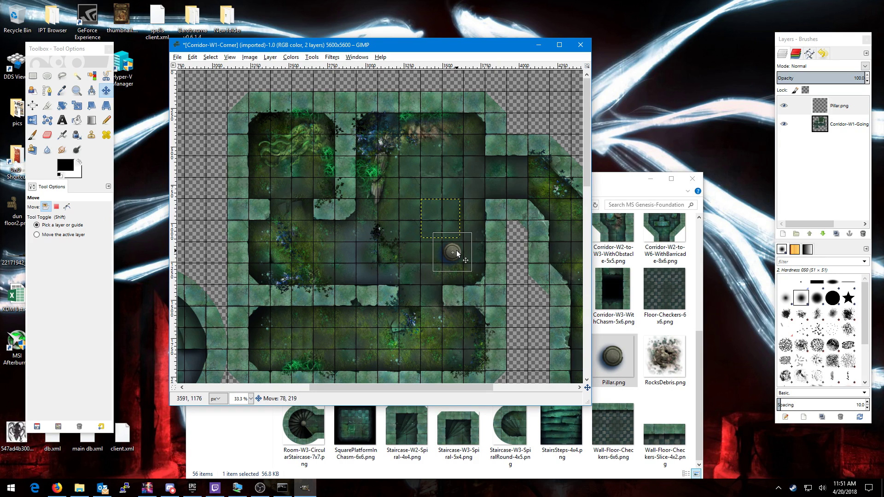
drag(457, 254, 457, 254)
Duplicate the pillar layer and move the copy three grid squares left along the same row
right_click(835, 102)
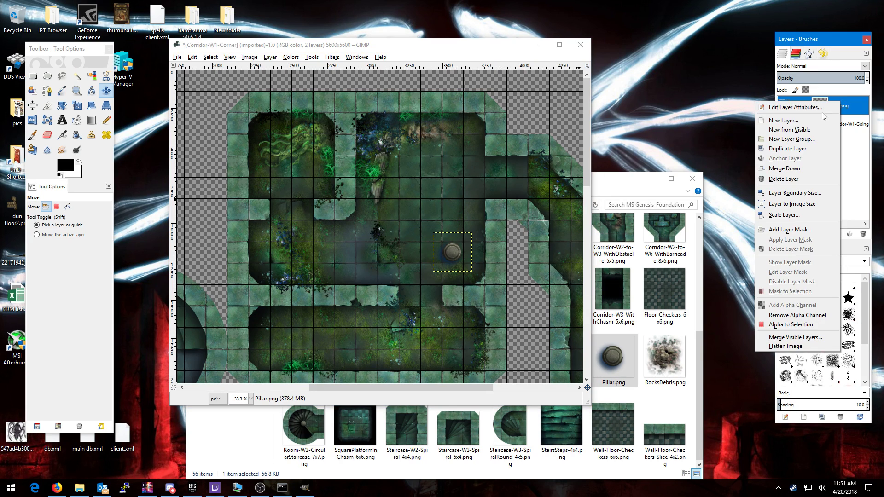
click(805, 149)
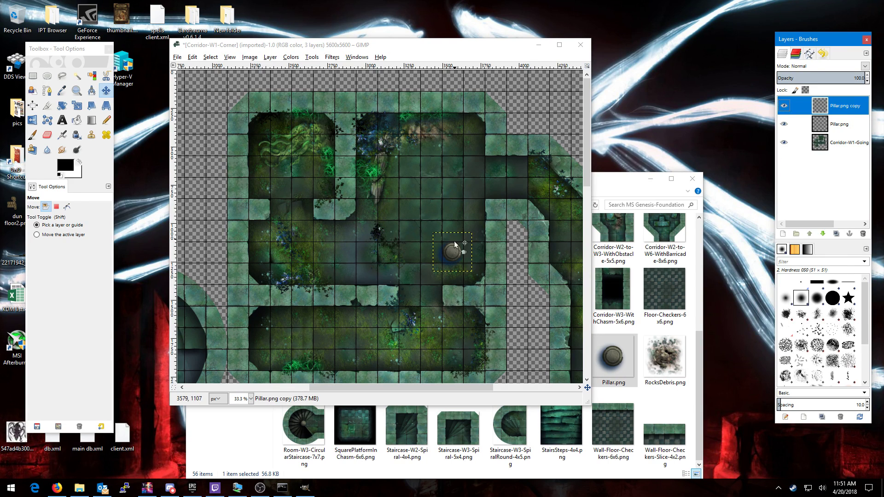
drag(452, 251, 388, 251)
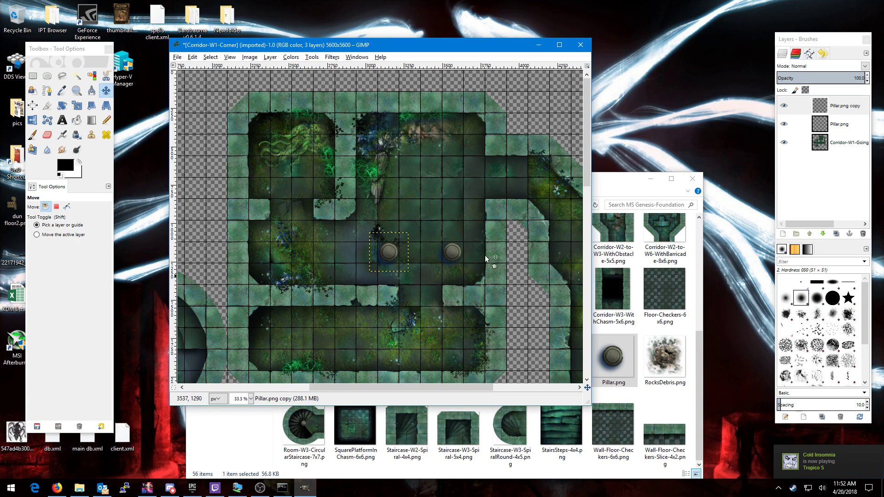
Add Wooden-Door-SmashedB-5x4.png from the MS Doors tiles folder as a layer between the two pillar layers
click(851, 145)
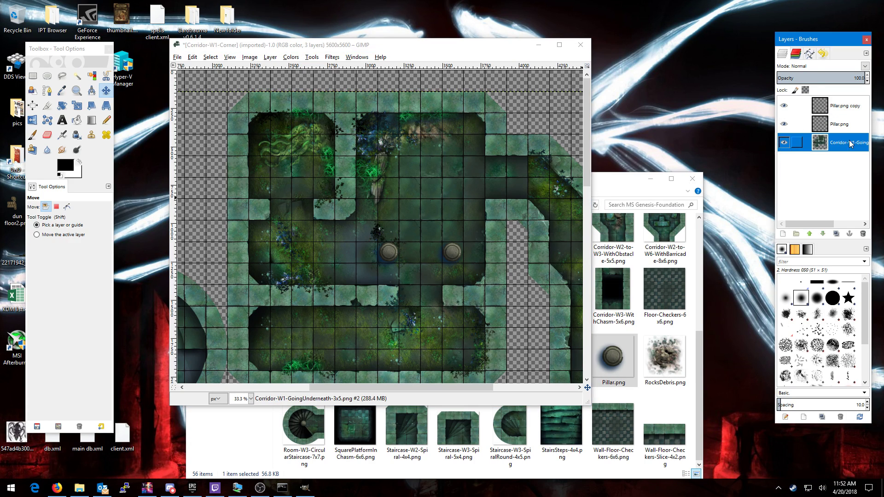
click(625, 184)
key(alt+Up)
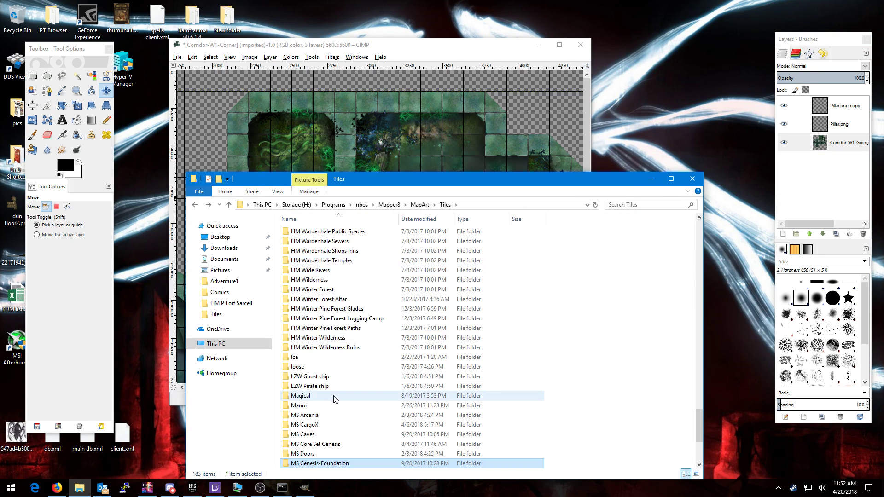
scroll(335, 399, down, 3)
double_click(325, 366)
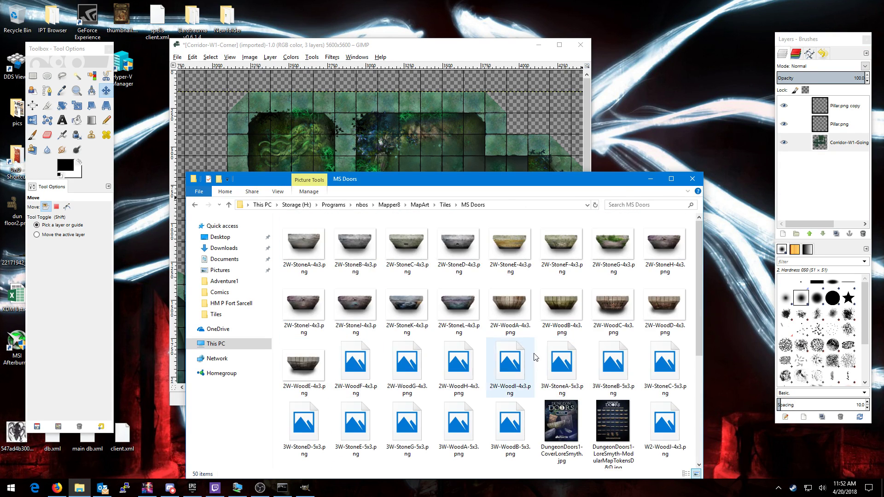
scroll(387, 342, down, 3)
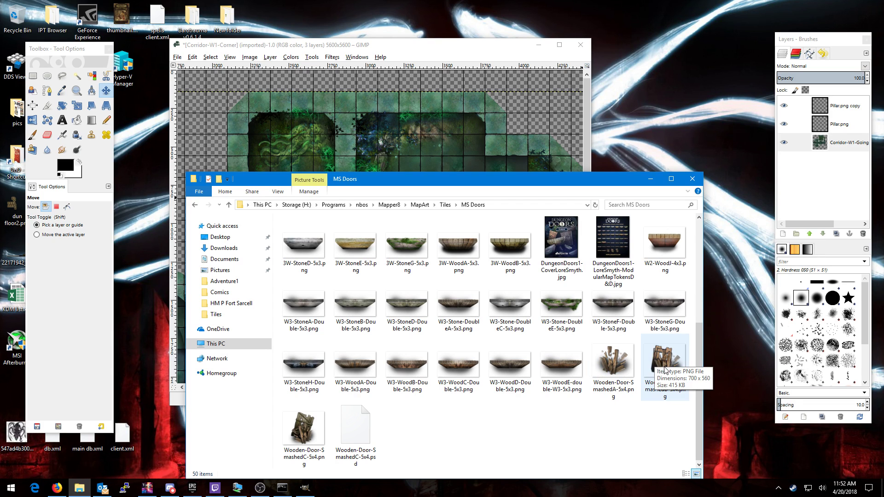
drag(666, 368, 850, 122)
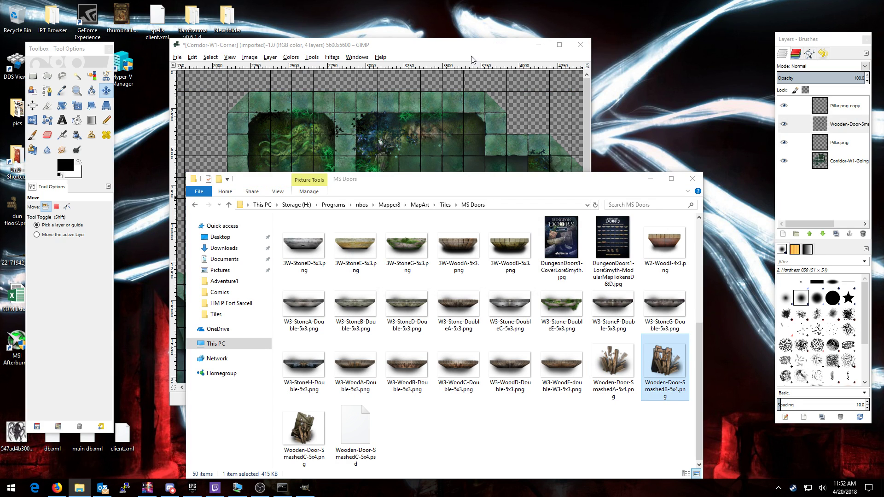
Move the smashed wooden door into the opening below the small upper-left overgrown room
click(472, 59)
scroll(335, 292, down, 2)
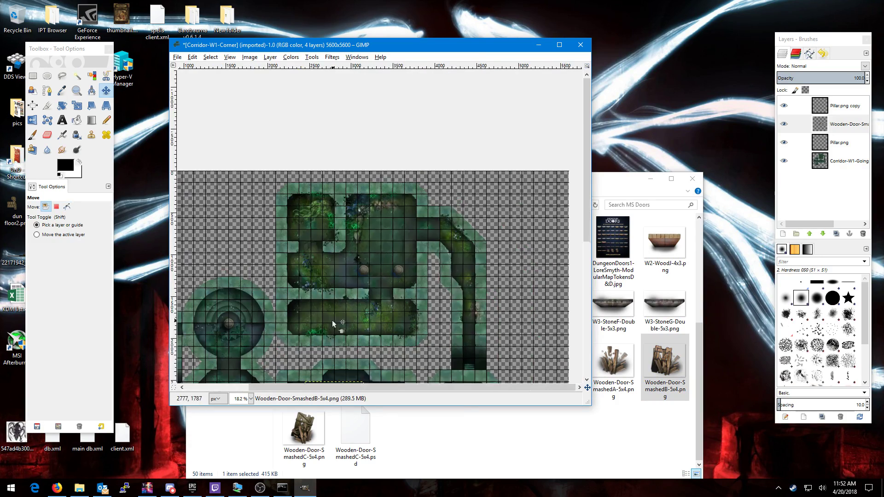
drag(371, 300, 352, 146)
scroll(360, 152, up, 3)
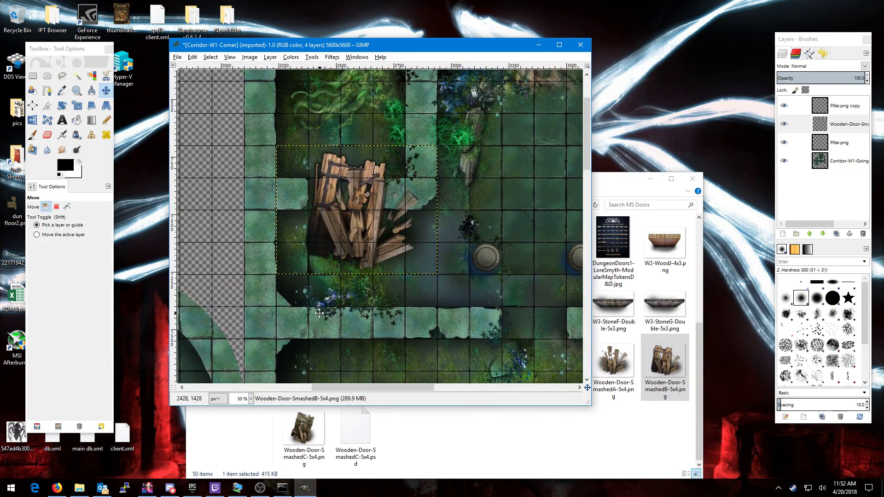
Open the Scale Layer settings for the smashed wooden door layer and place the dialog clear of the door
mouse_move(358, 237)
mouse_down()
mouse_move(355, 214)
mouse_move(361, 238)
mouse_up()
click(271, 57)
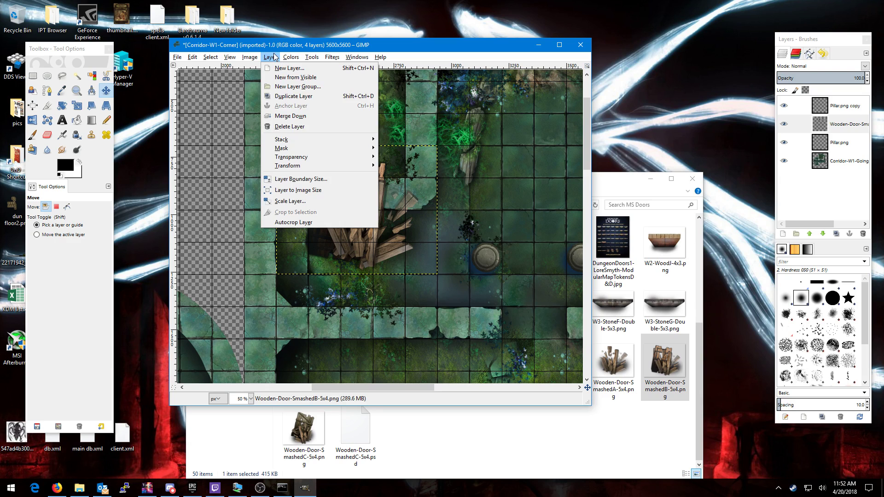
click(315, 205)
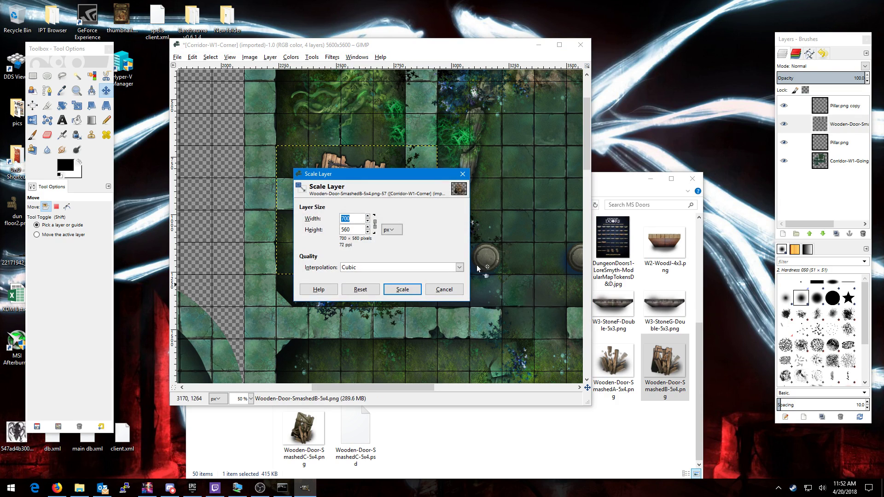
drag(375, 179, 515, 216)
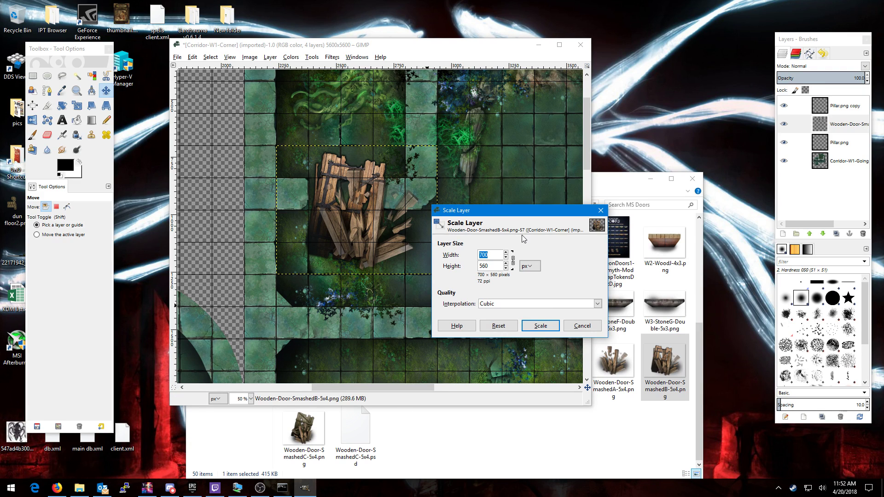
Open the Windows Calculator and divide 700 by 140 to get the door's width in grid squares
click(10, 489)
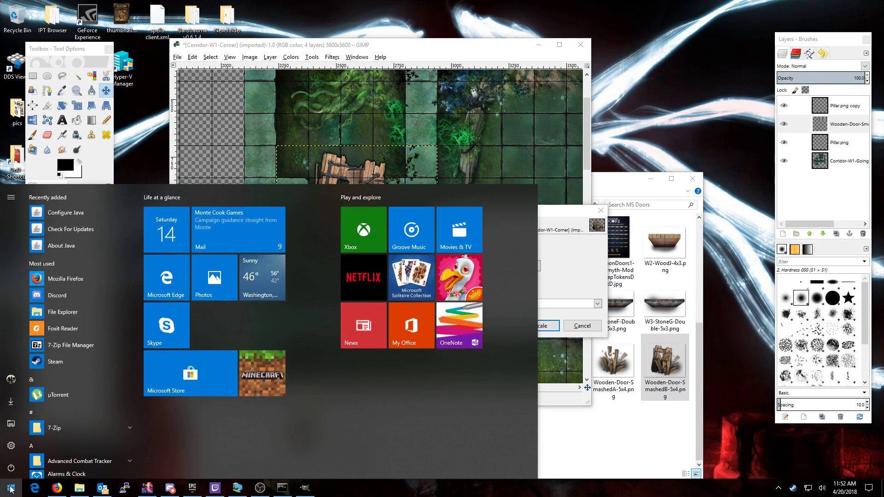
text(calc)
key(Return)
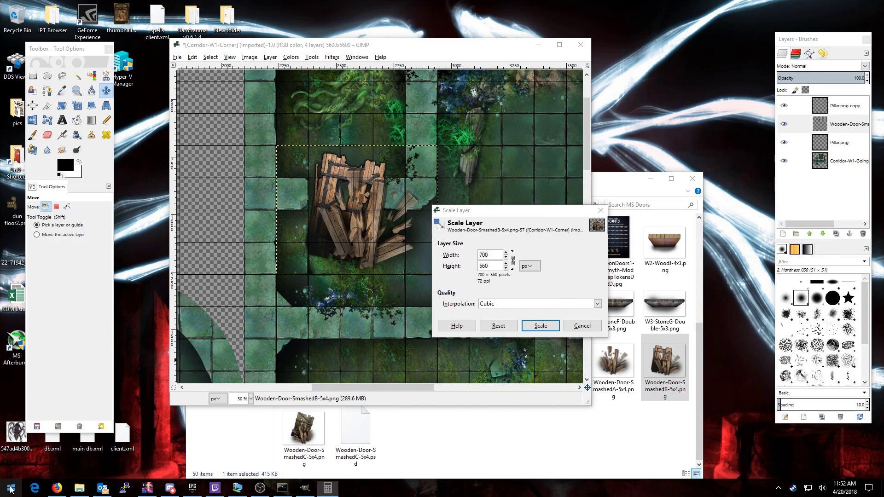
text(700/140)
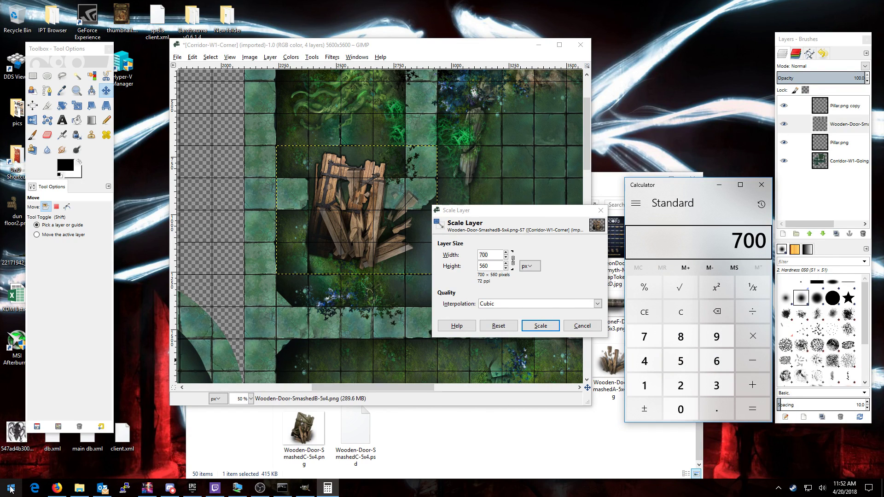
key(Return)
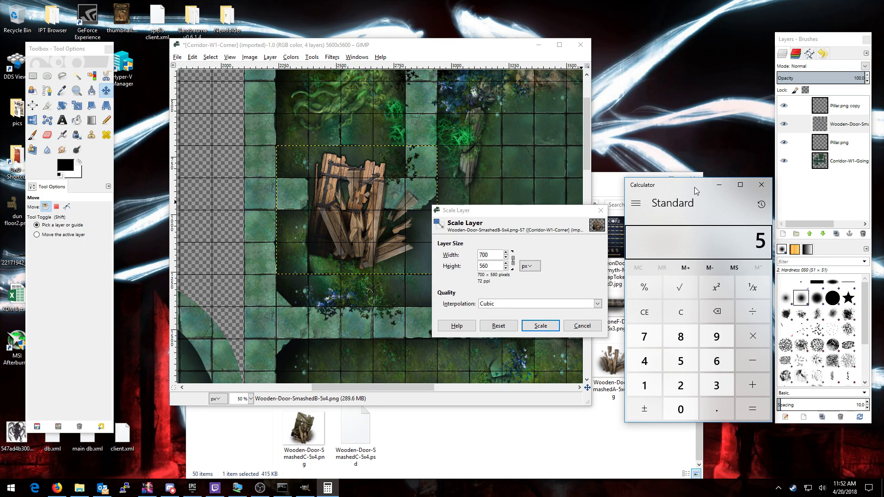
Clear the calculator and work out the pixel width of three 140 px grid squares
click(645, 313)
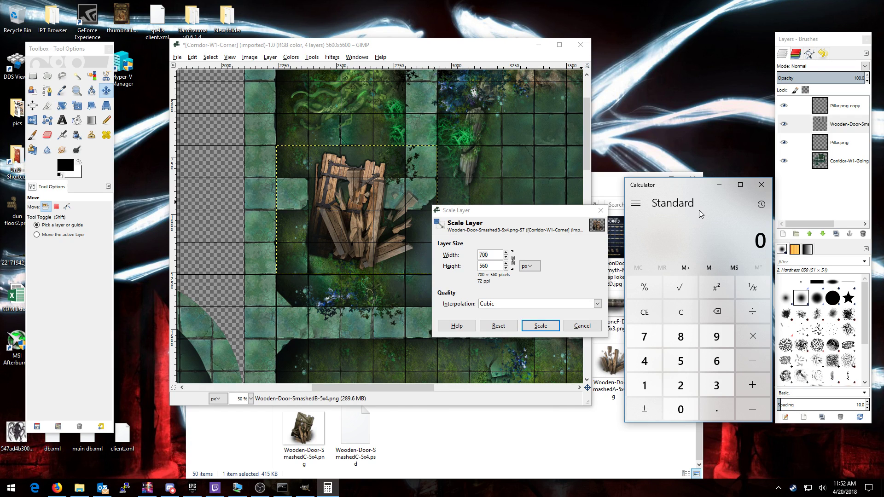
text(3/140)
click(753, 409)
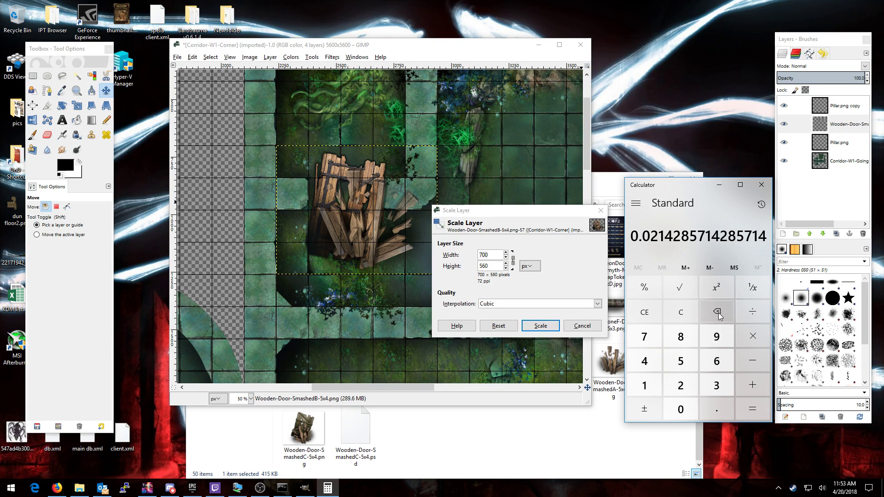
click(654, 314)
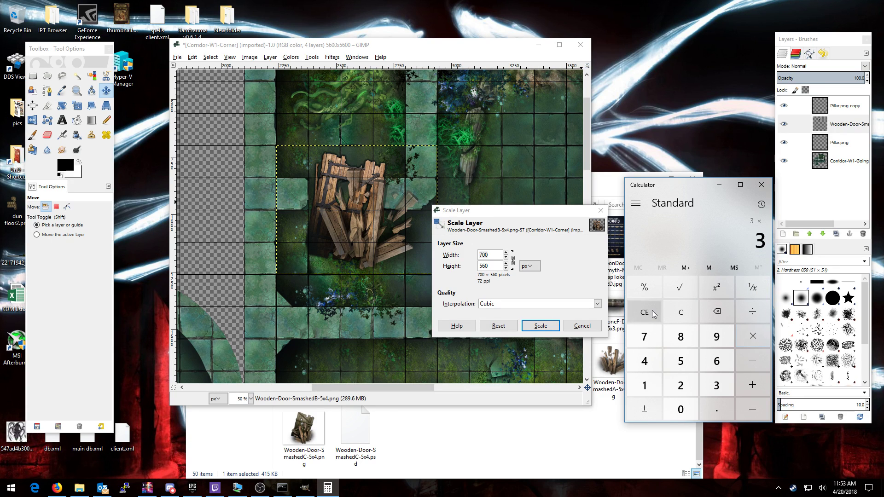
text(140)
key(Return)
Try scaling the smashed door layer to 420 px wide and shifting it into the wall gap, and undo both changes
click(494, 255)
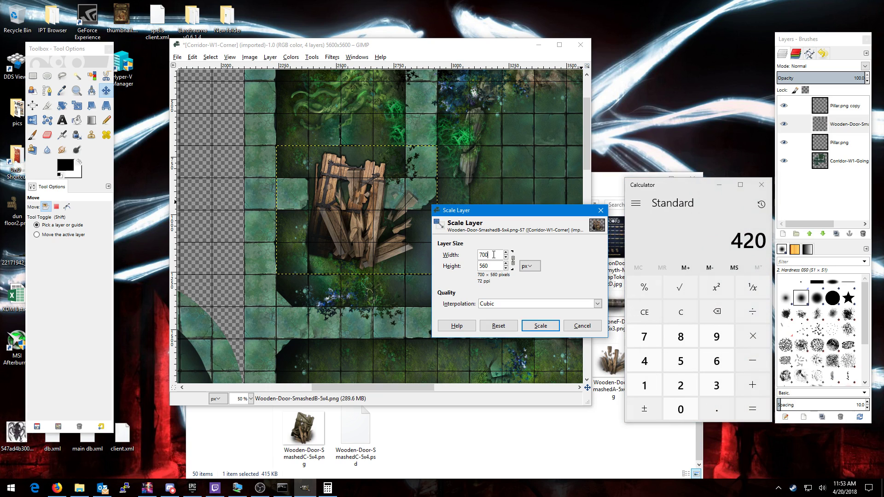
text(420)
key(Tab)
click(540, 326)
drag(350, 215, 334, 213)
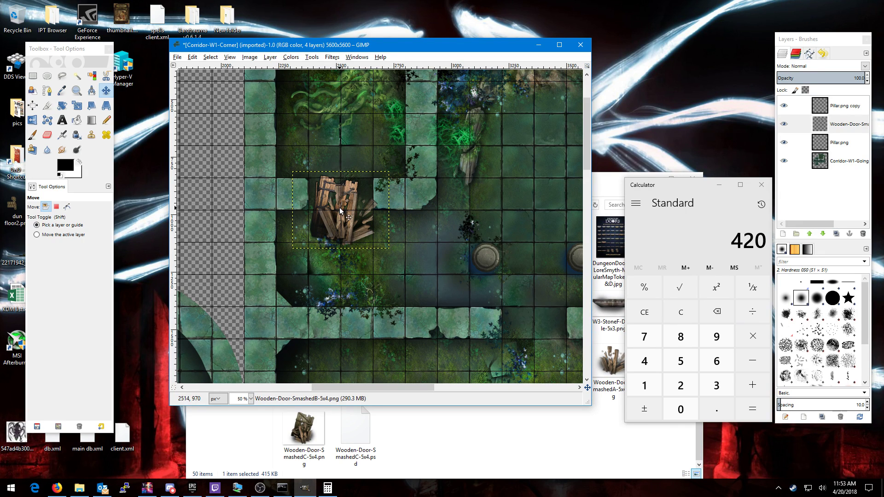
key(ctrl+z)
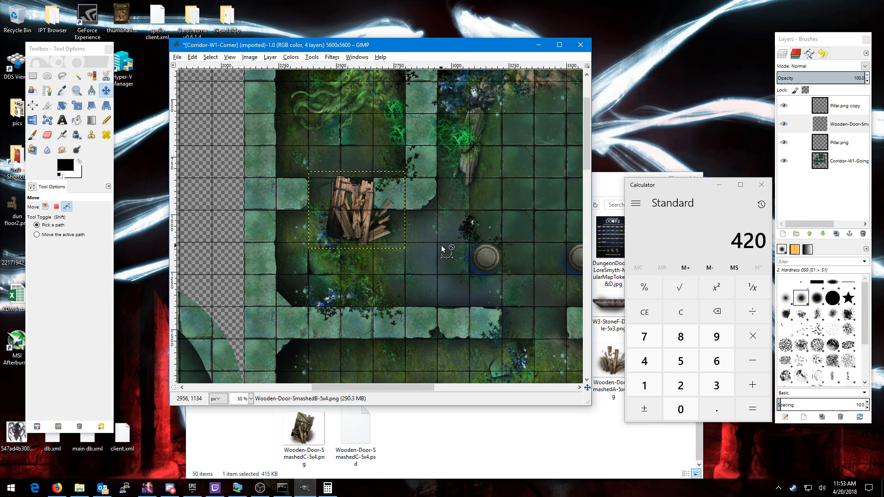
key(ctrl+z)
Multiply 4 by 140 in Calculator to get the width of four grid squares
click(685, 182)
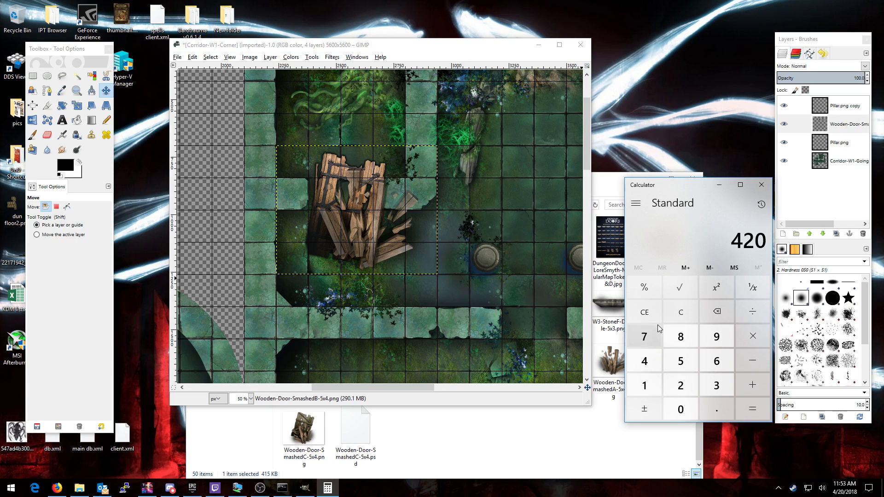
click(648, 313)
text(4*140)
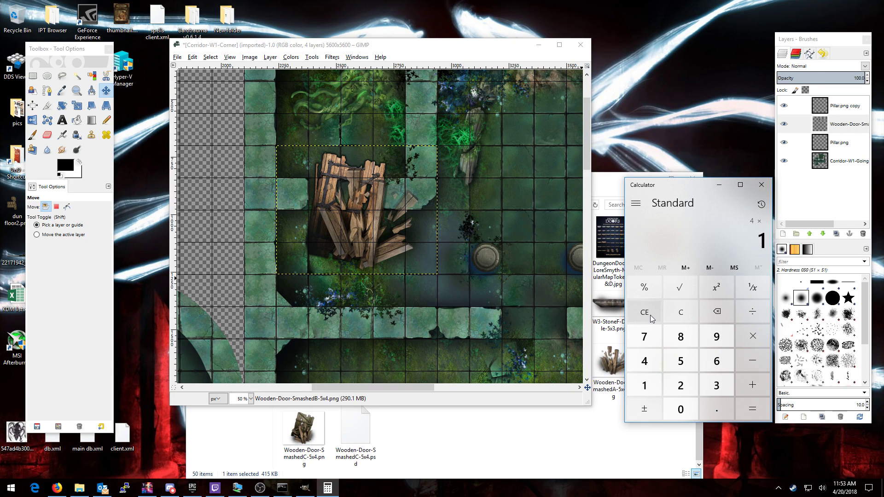
key(Return)
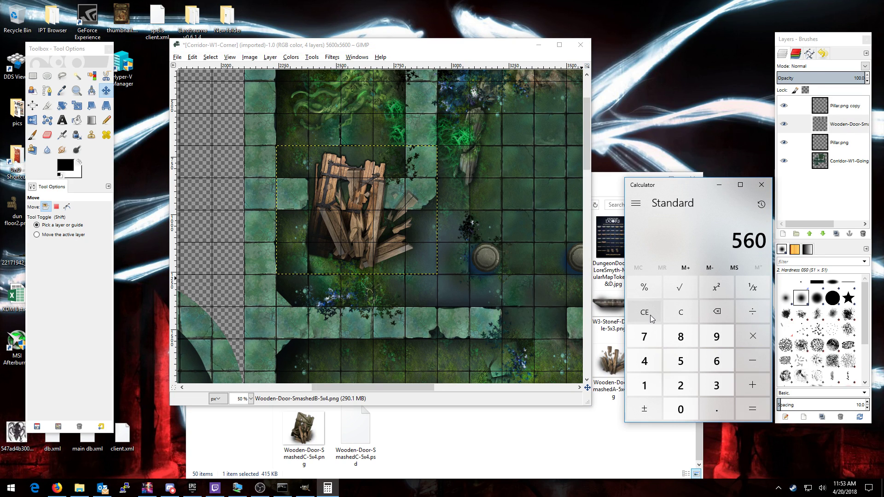
click(270, 57)
click(295, 201)
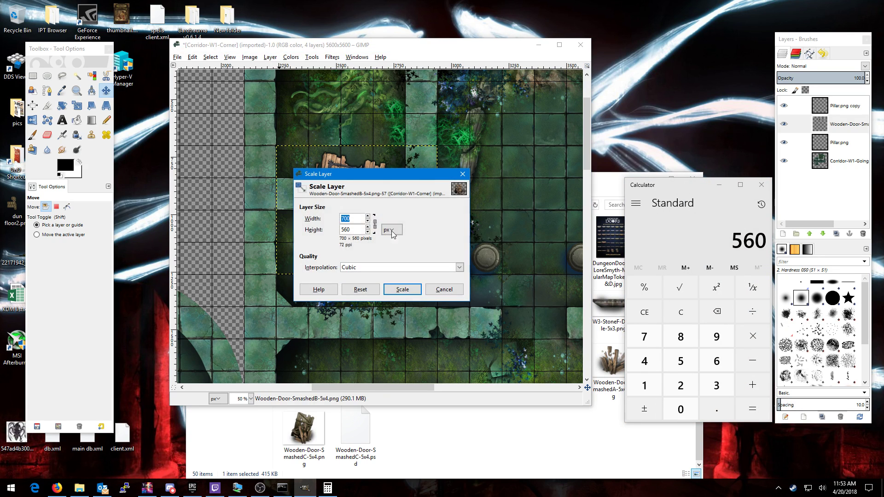
text(561)
click(391, 230)
click(387, 234)
drag(356, 219, 273, 219)
text(560)
key(Tab)
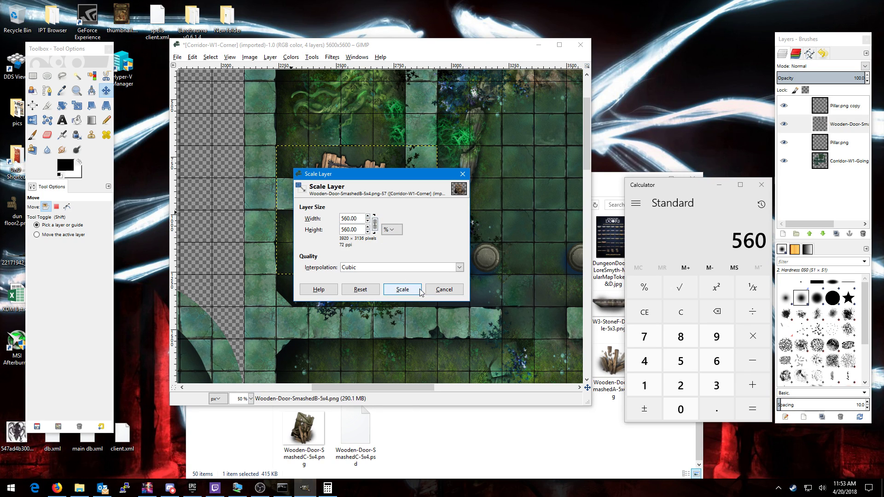
click(437, 289)
Scale the smashed door layer proportionally to 560 px wide and move it up over the wall gap
click(270, 57)
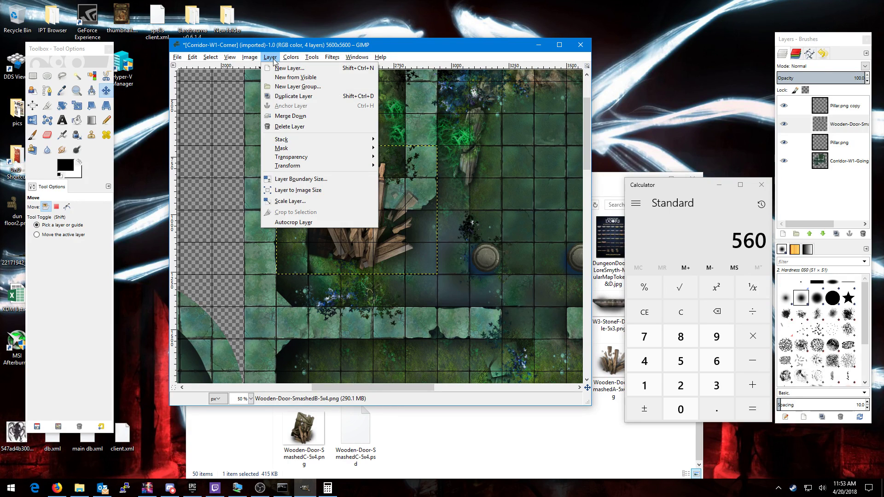
click(290, 201)
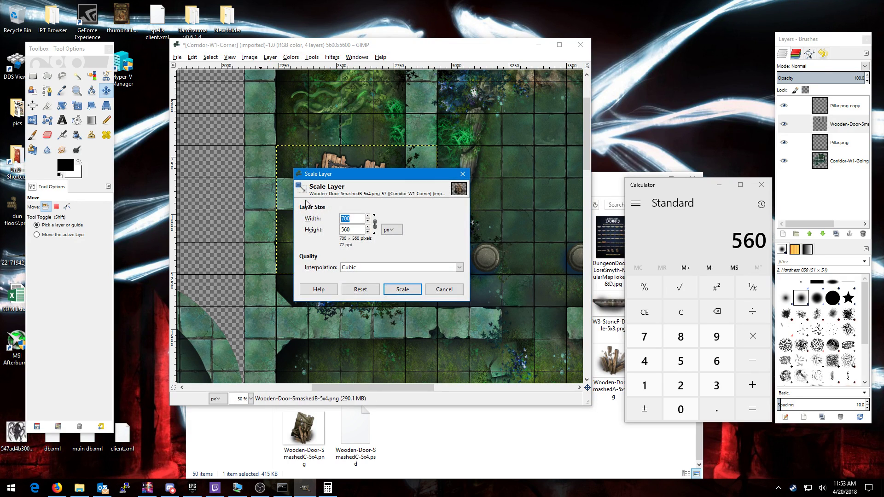
text(560)
key(Tab)
click(403, 290)
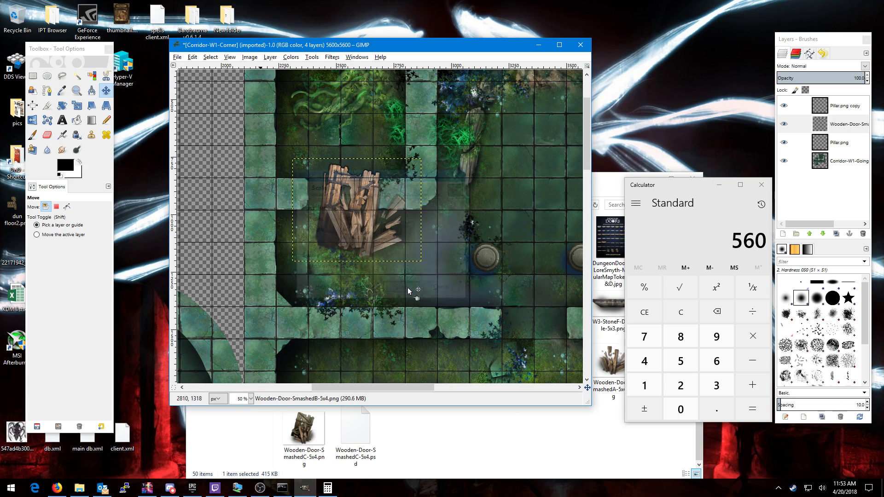
drag(361, 221, 351, 206)
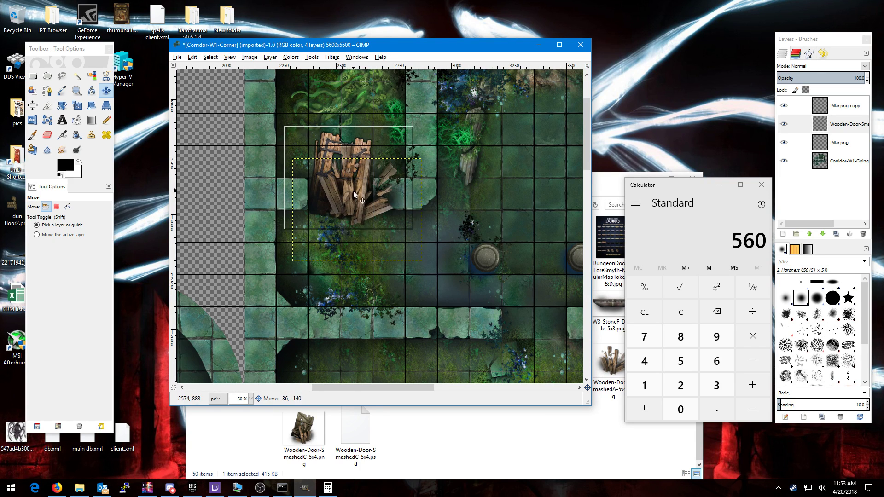
drag(502, 209, 428, 188)
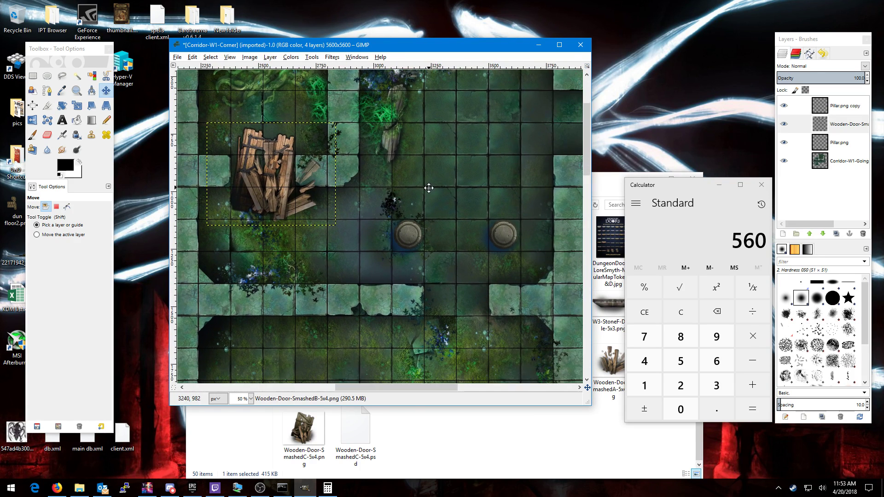
click(77, 106)
click(267, 179)
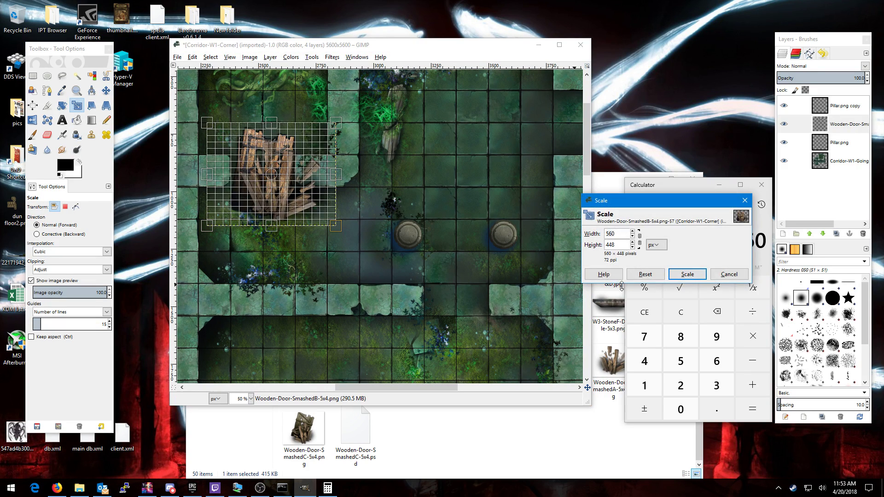
click(729, 274)
Rotate the smashed door layer by 180 degrees around its center
click(62, 105)
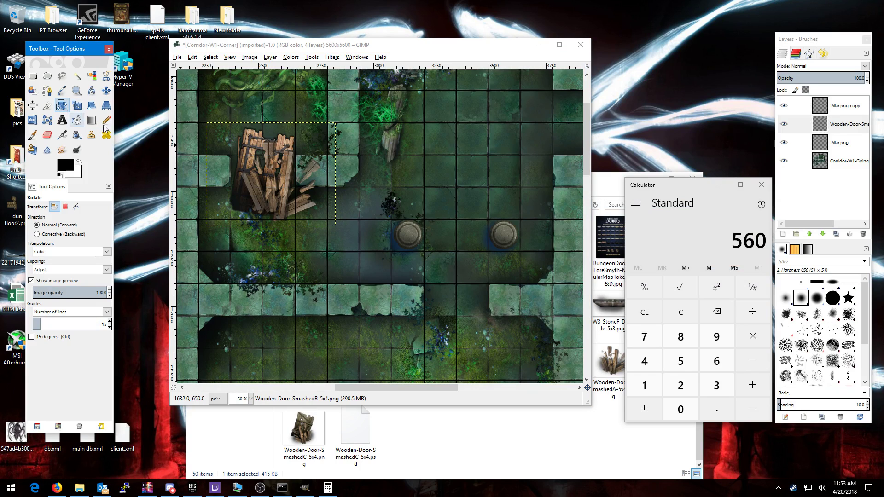
click(271, 175)
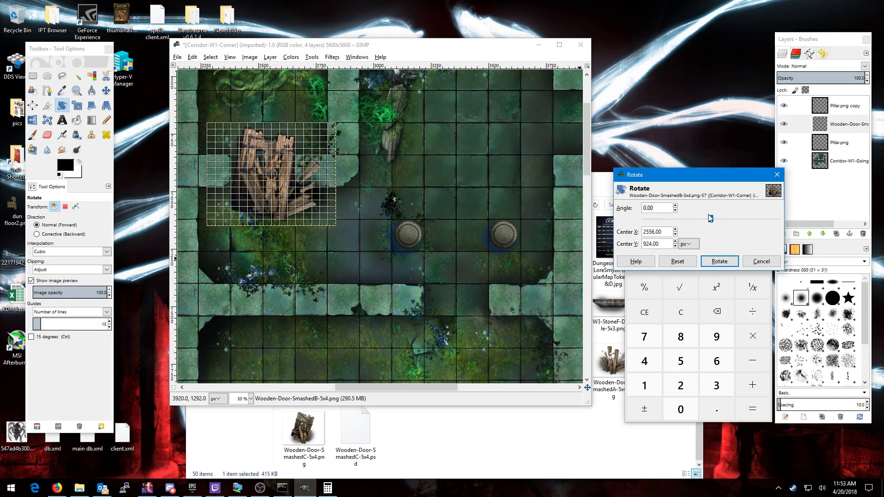
drag(710, 219, 798, 220)
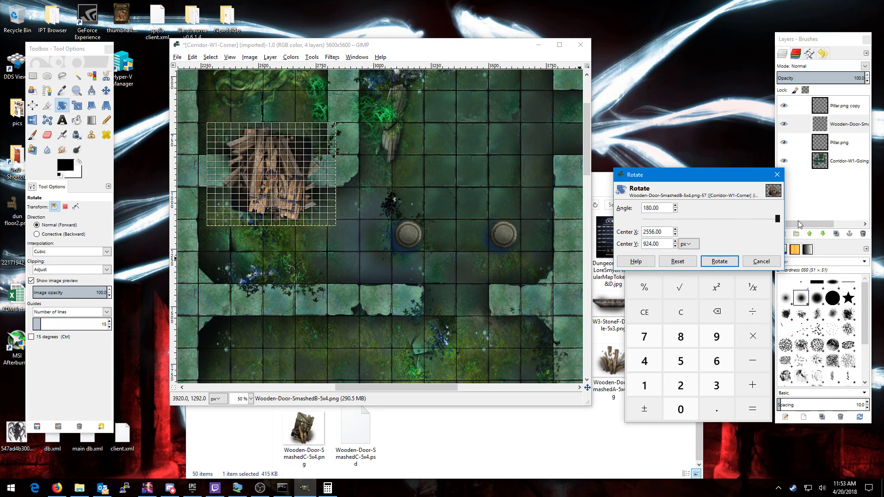
click(723, 264)
Move the rotated smashed door into the lower corridor, just below the wall opening south of the two pillars
click(106, 91)
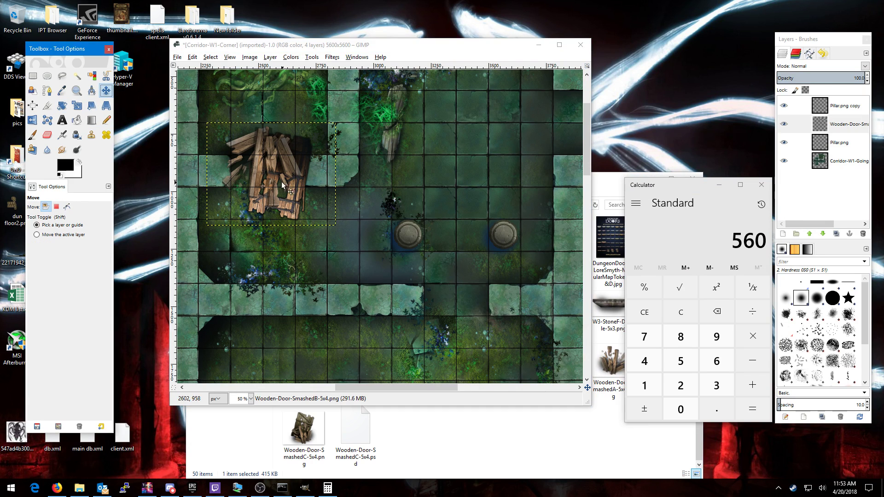
drag(282, 184, 454, 350)
scroll(456, 299, down, 5)
scroll(456, 299, right, 2)
drag(438, 258, 421, 255)
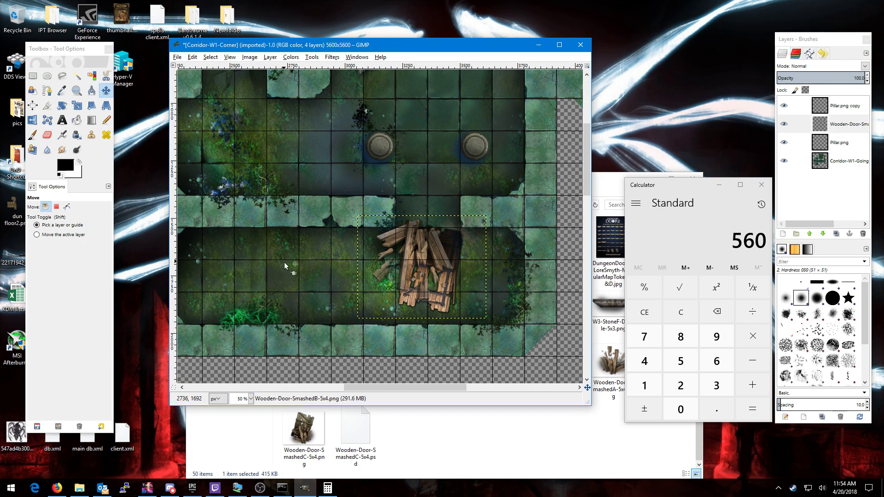
Look over the surrounding rooms and corridors of the dungeon map at 25% zoom
ctrl+scroll(287, 255, down, 1)
ctrl+scroll(286, 254, down, 1)
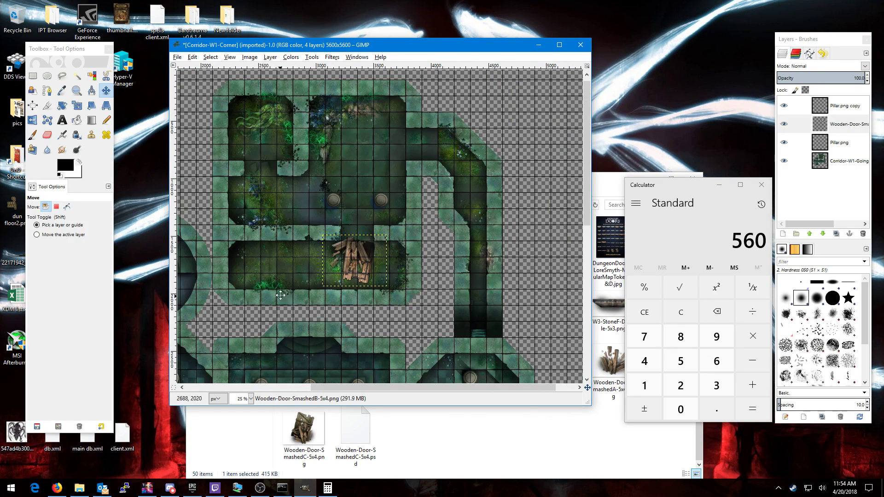
scroll(299, 267, down, 5)
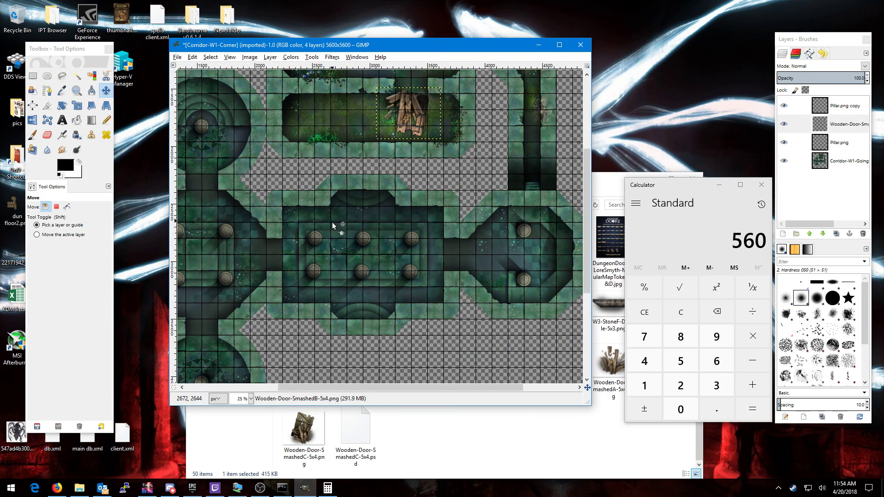
scroll(277, 223, left, 3)
scroll(299, 224, up, 1)
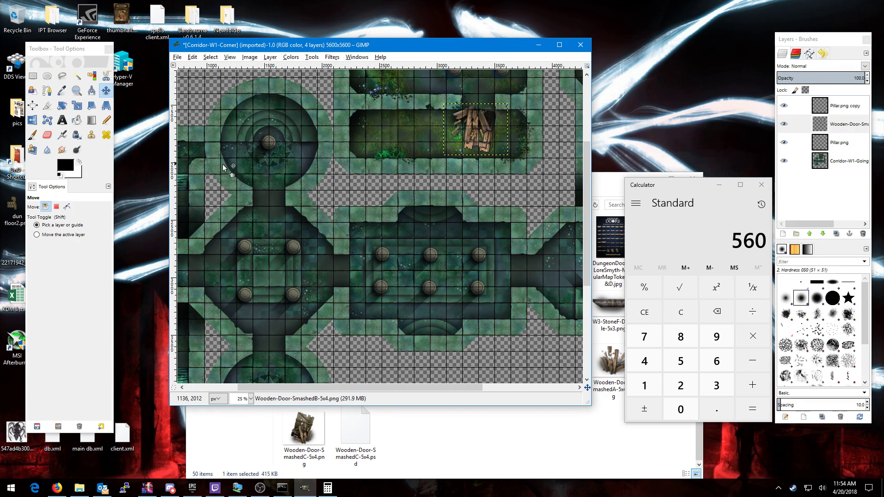
scroll(322, 231, up, 4)
scroll(345, 244, right, 3)
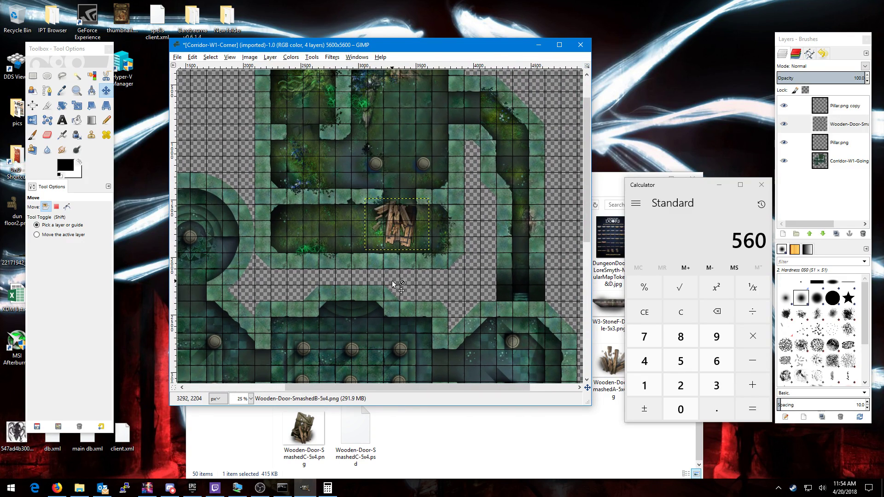
scroll(303, 180, up, 1)
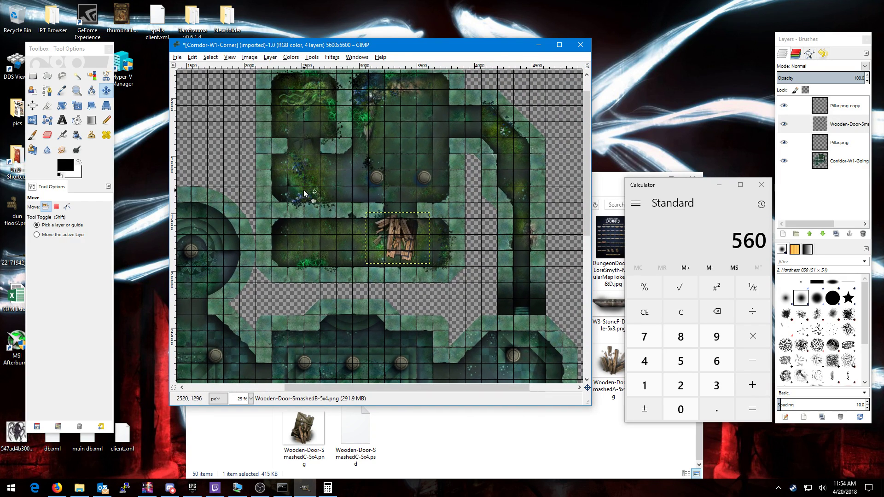
Close Calculator and switch to the MS Doors folder in File Explorer
click(761, 186)
click(607, 435)
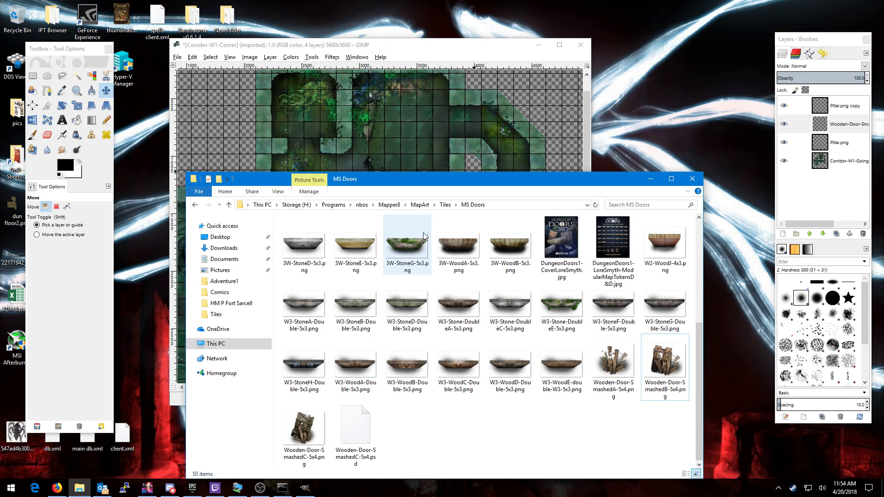
Add 3W-StoneG-5x3.png from the MS Doors folder as a layer and move it to the opening south of the small overgrown room
click(414, 252)
scroll(428, 407, up, 3)
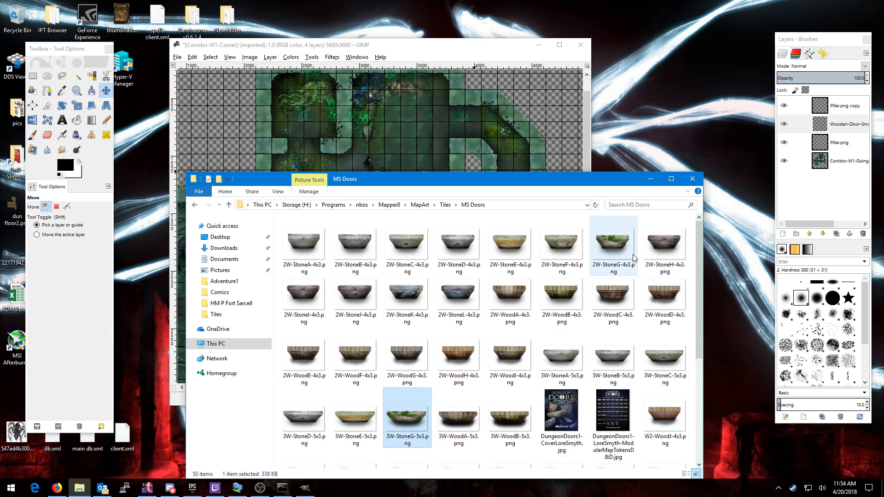
drag(779, 145, 855, 124)
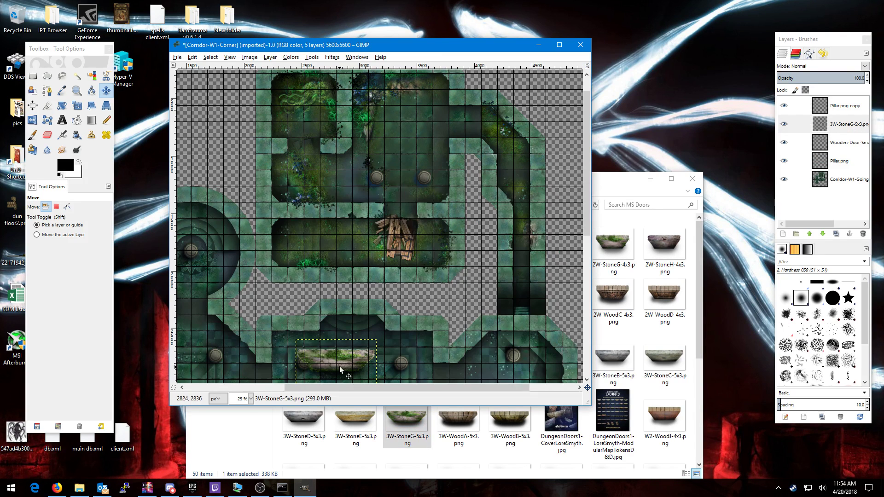
drag(340, 367, 321, 144)
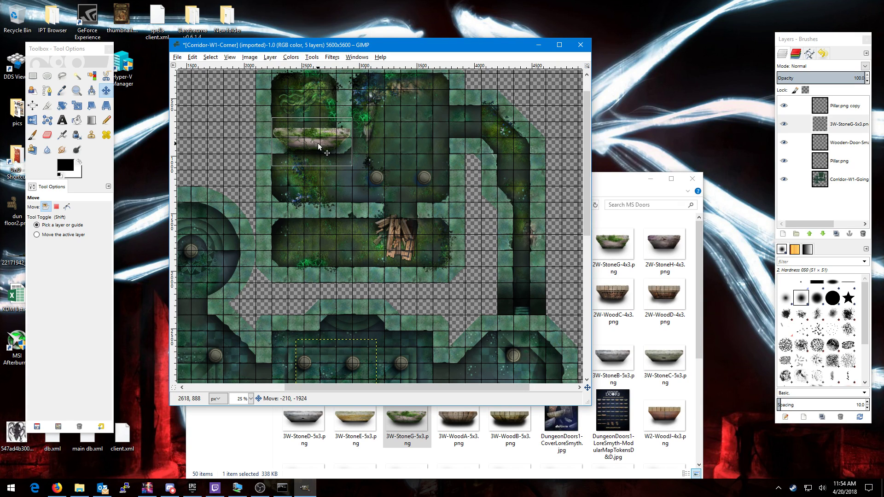
Scale the mossy stone door layer to 560 × 336 px and move it over the wall opening
click(271, 57)
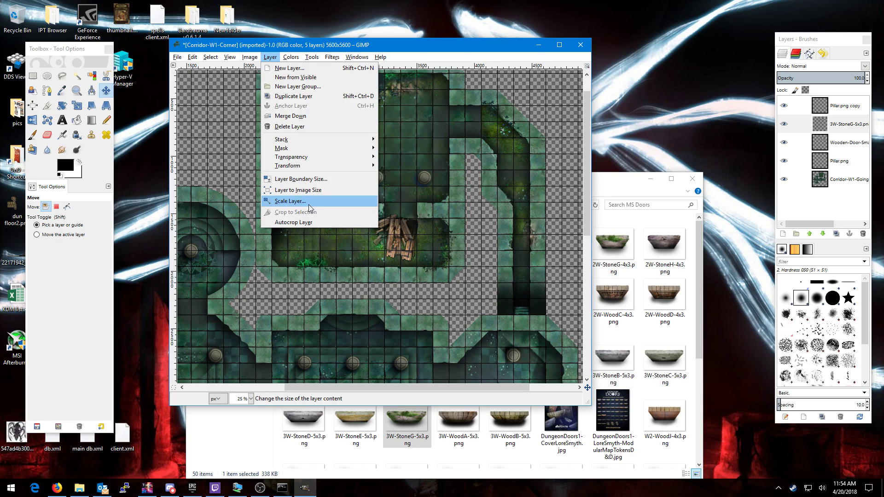
click(291, 202)
drag(378, 182, 424, 211)
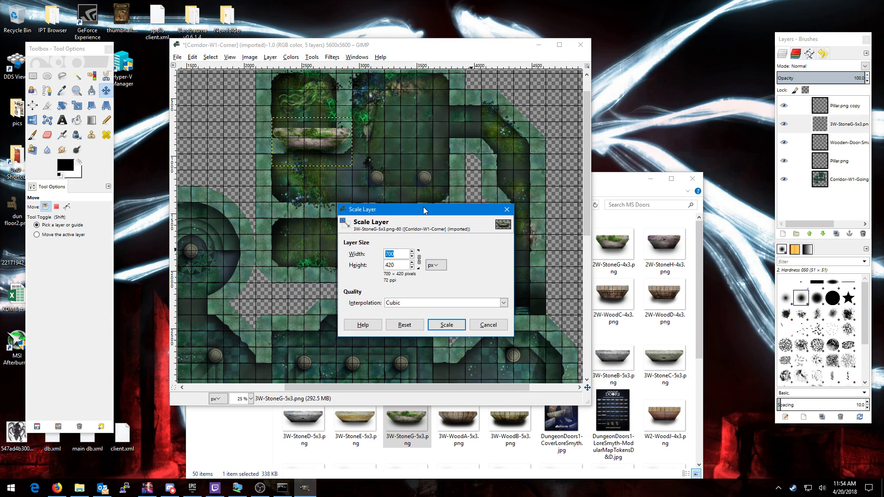
key(Tab)
click(455, 328)
drag(311, 152, 304, 159)
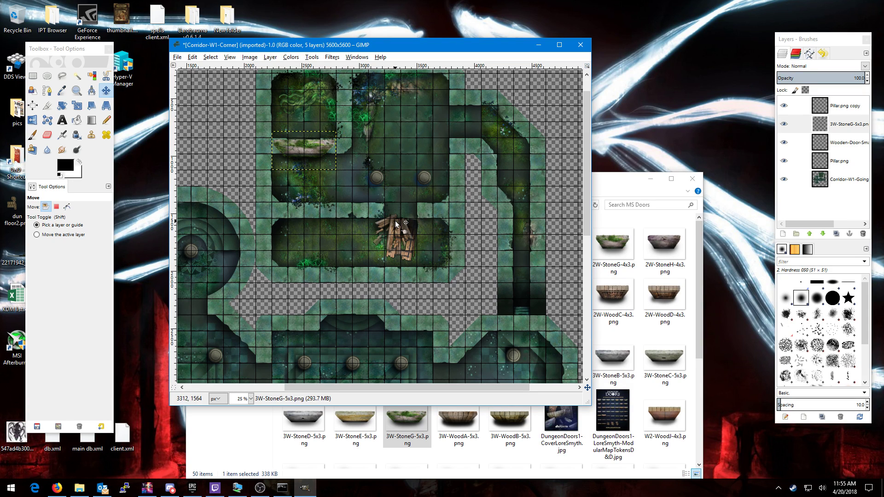
Scale the mossy stone door layer to 420 px wide, keeping its proportions, and align it with the wall opening
click(272, 57)
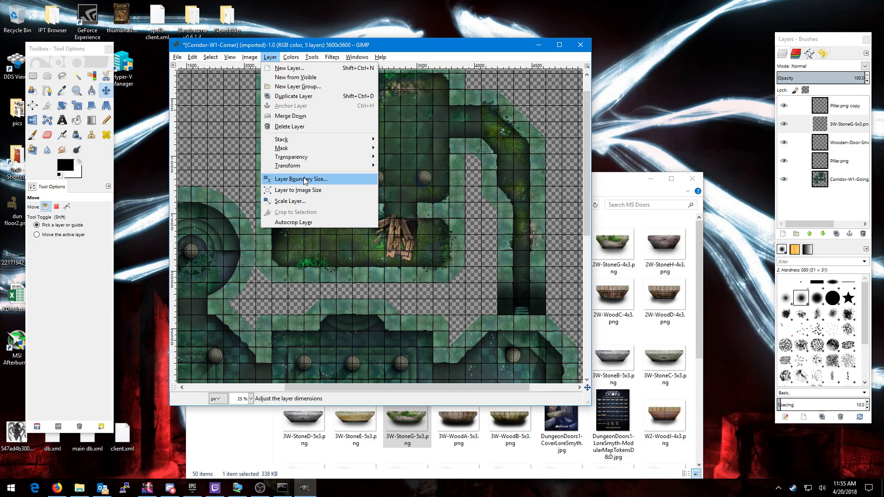
click(303, 199)
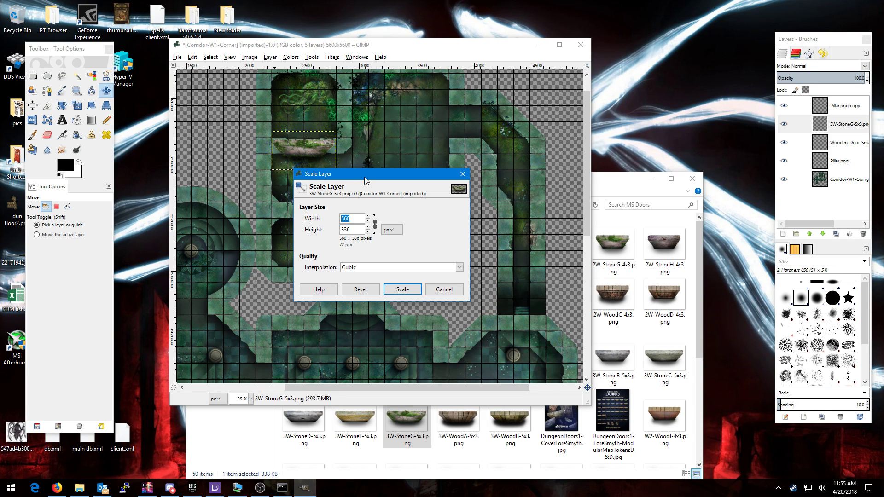
text(420)
click(401, 289)
ctrl+scroll(300, 148, up, 3)
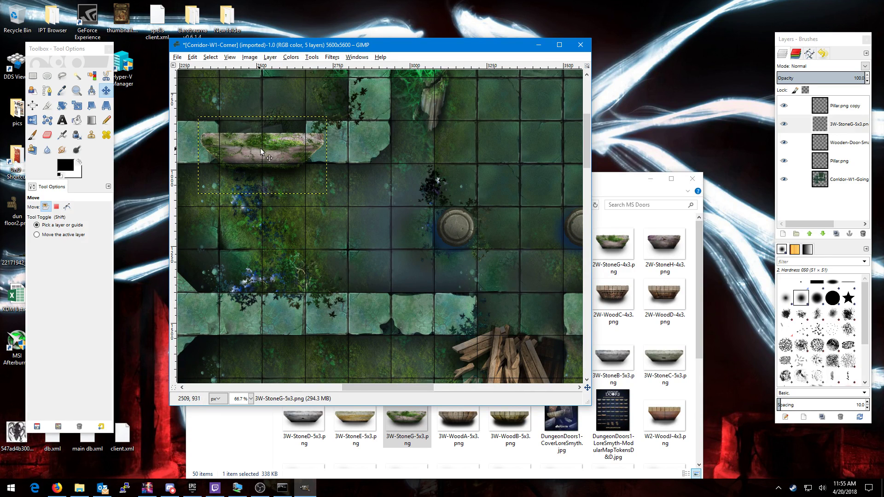
drag(264, 151, 260, 146)
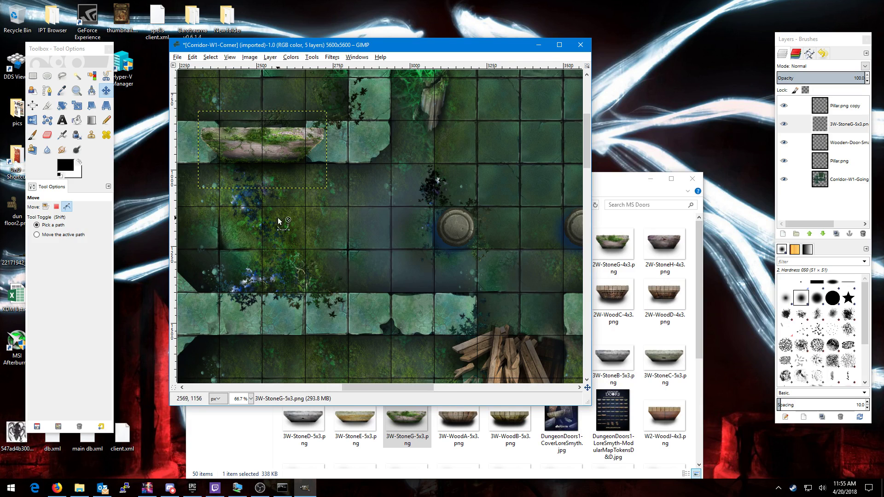
Switch to File Explorer and open the MS Arcania folder within Tiles
ctrl+scroll(292, 224, down, 2)
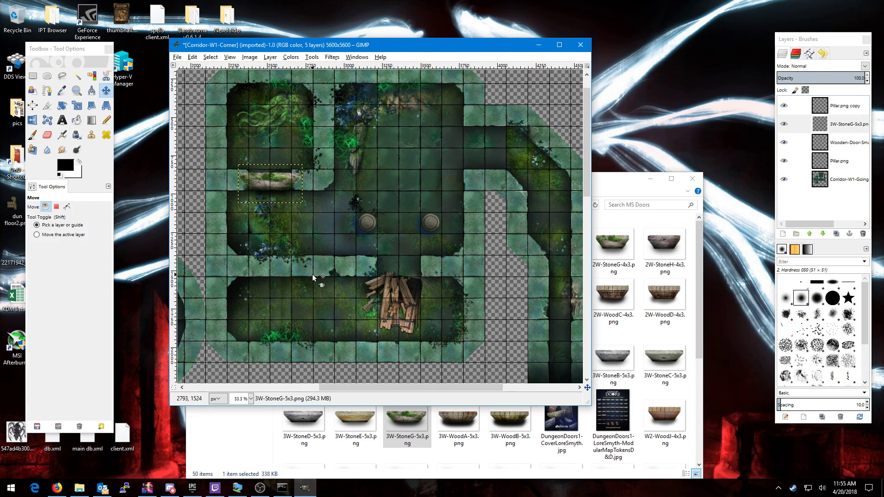
mouse_move(313, 275)
mouse_down()
mouse_move(292, 228)
mouse_move(302, 281)
mouse_up()
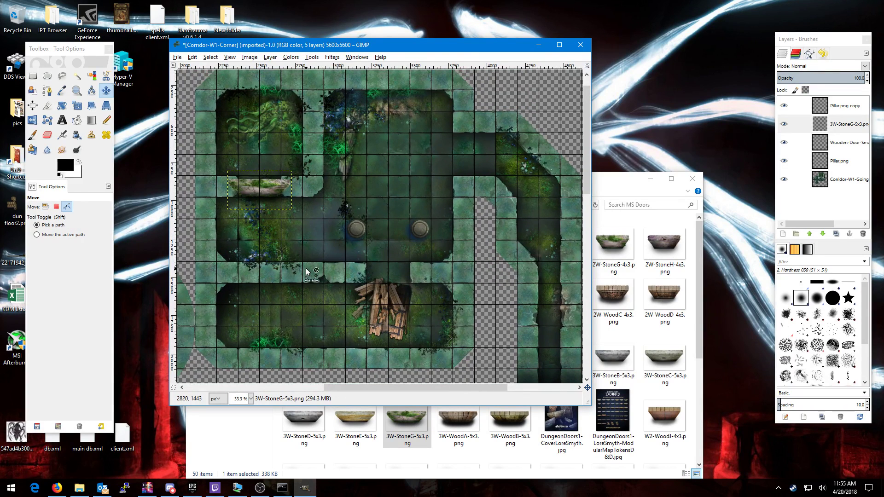
ctrl+scroll(309, 272, down, 1)
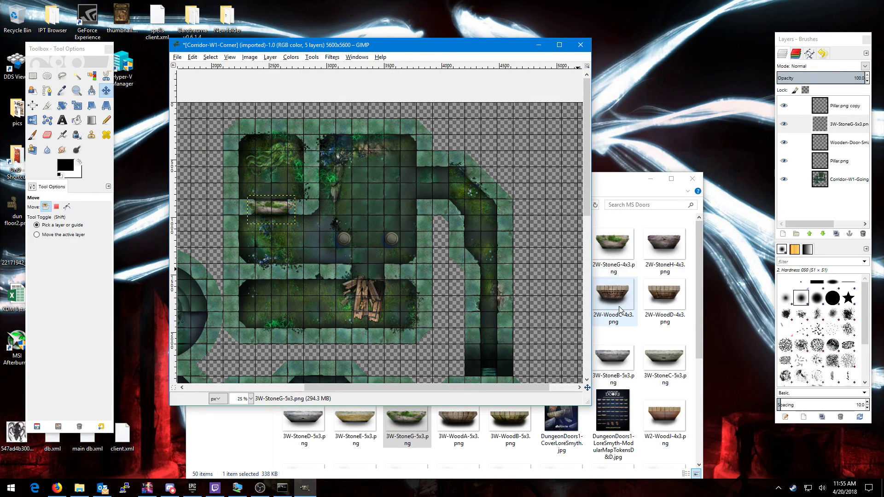
scroll(425, 242, down, 5)
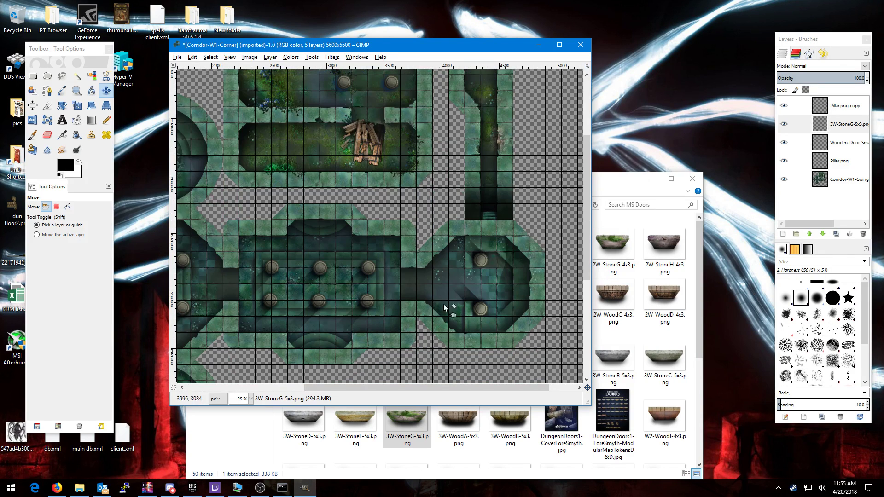
click(663, 249)
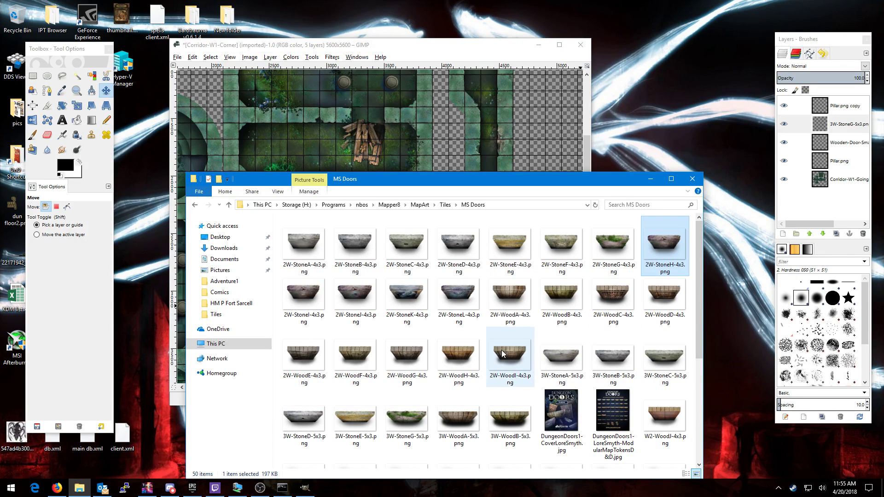
scroll(502, 350, down, 3)
scroll(500, 352, up, 3)
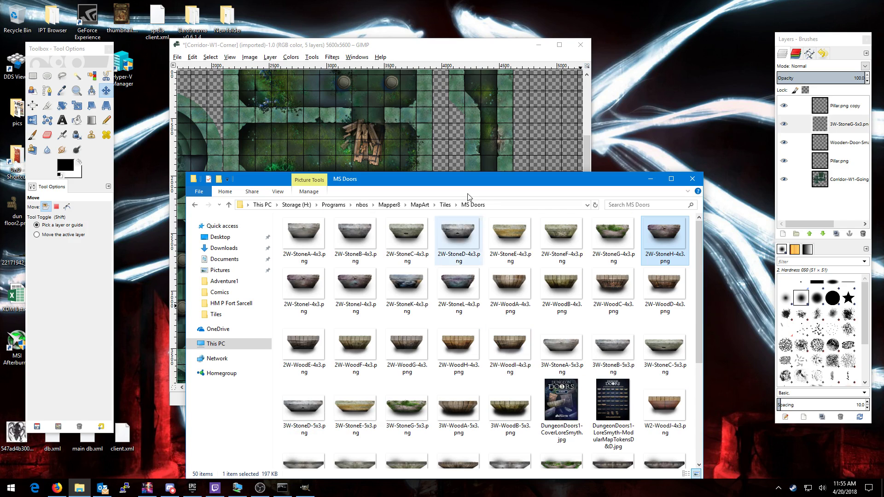
click(445, 205)
scroll(340, 389, down, 2)
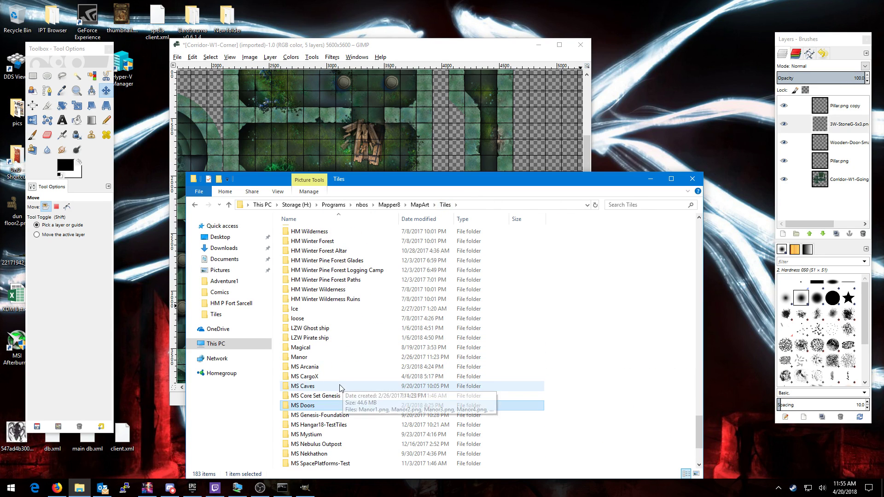
double_click(330, 367)
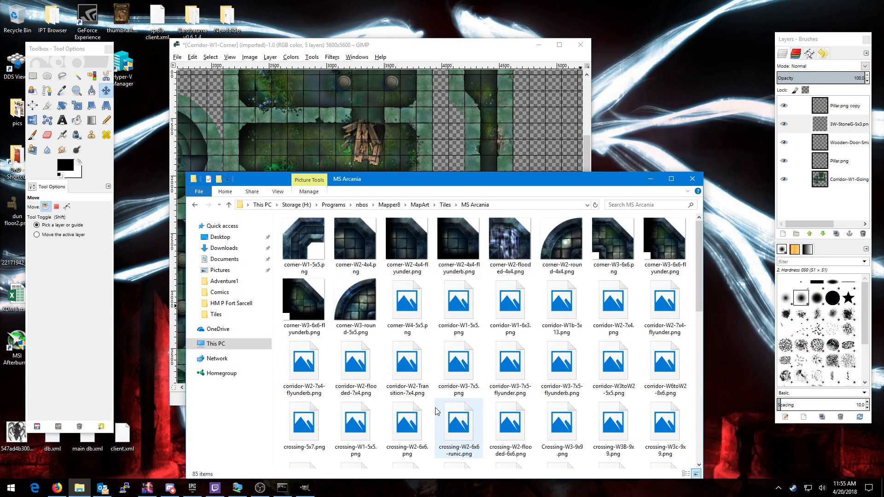
Add trapdoor-arcania.png as a layer and place it between the two pillars of the eastern octagonal room
scroll(461, 415, down, 6)
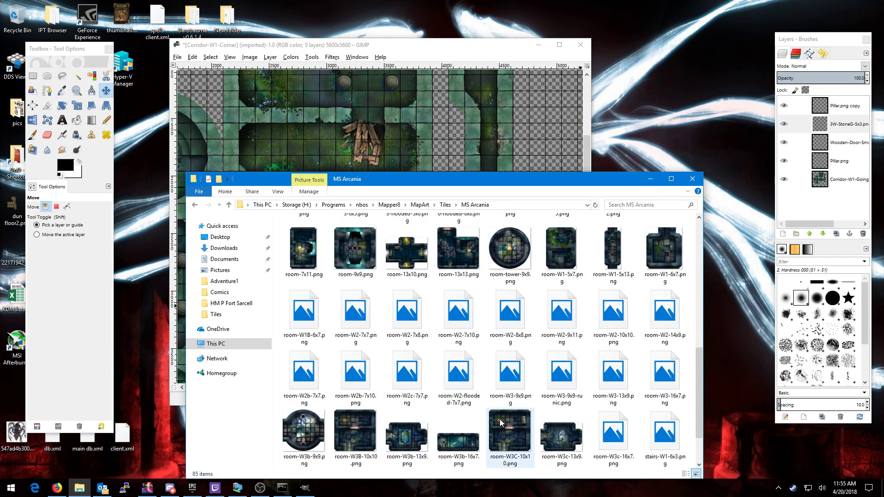
scroll(499, 419, down, 1)
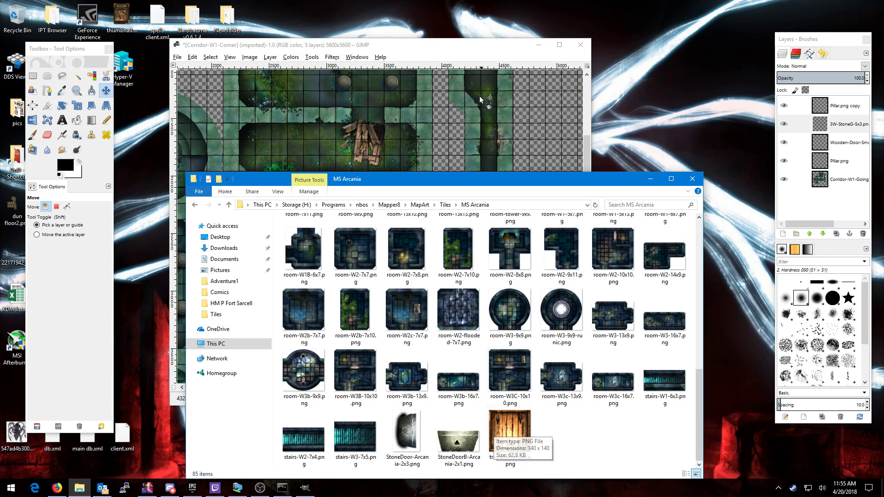
click(510, 439)
drag(703, 181, 844, 109)
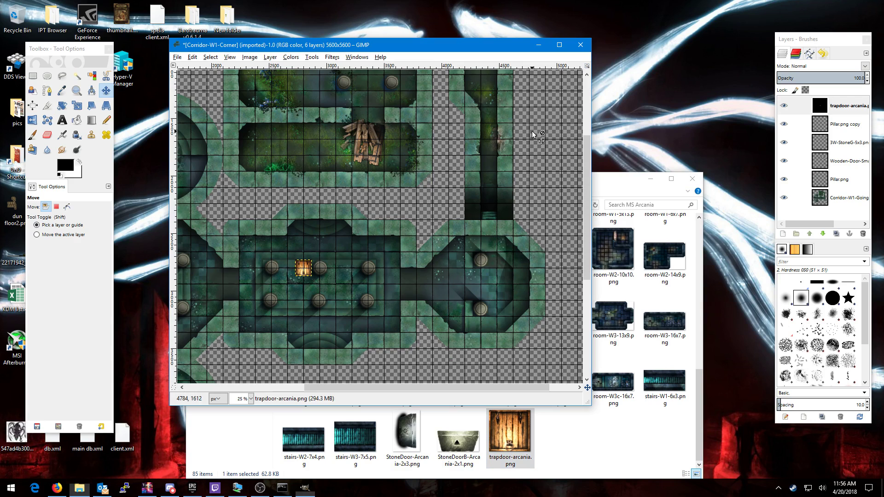
drag(307, 264, 492, 271)
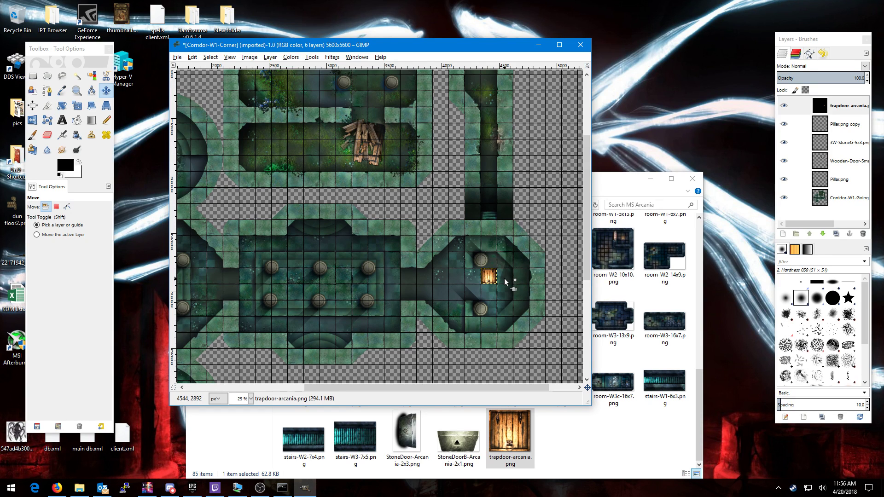
Add StoneDoor-Arcania-2x3.png as a layer above the trapdoor layer and position it between the octagonal room's two pillars
drag(408, 436, 847, 121)
drag(308, 279, 488, 293)
drag(846, 106, 841, 134)
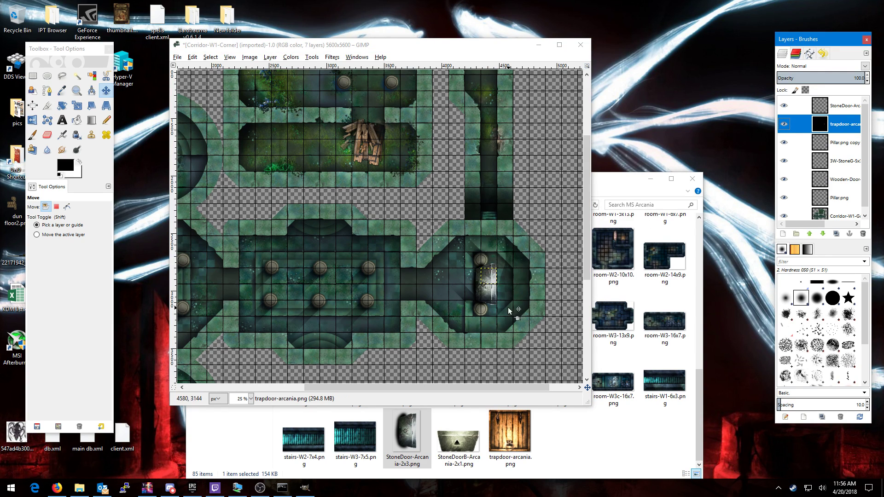
drag(490, 300, 486, 300)
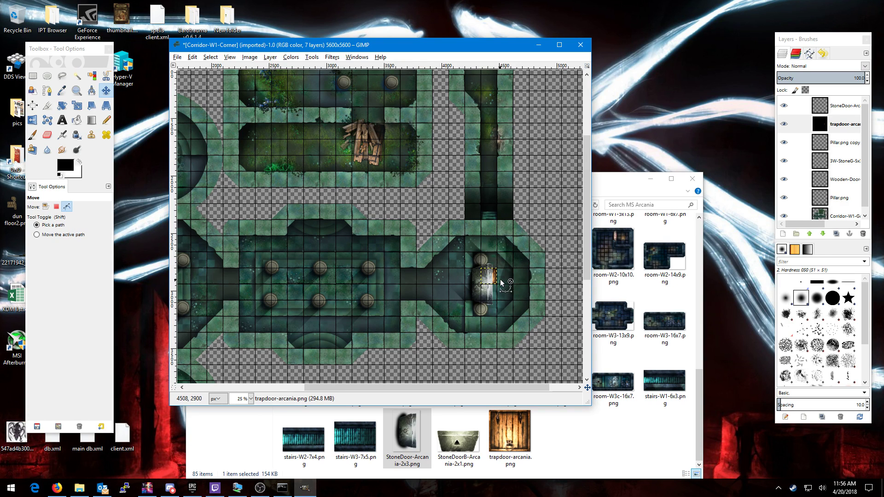
Examine how the stone door sits between the pillars and over the trapdoor, close up and within the surrounding map
scroll(507, 287, up, 3)
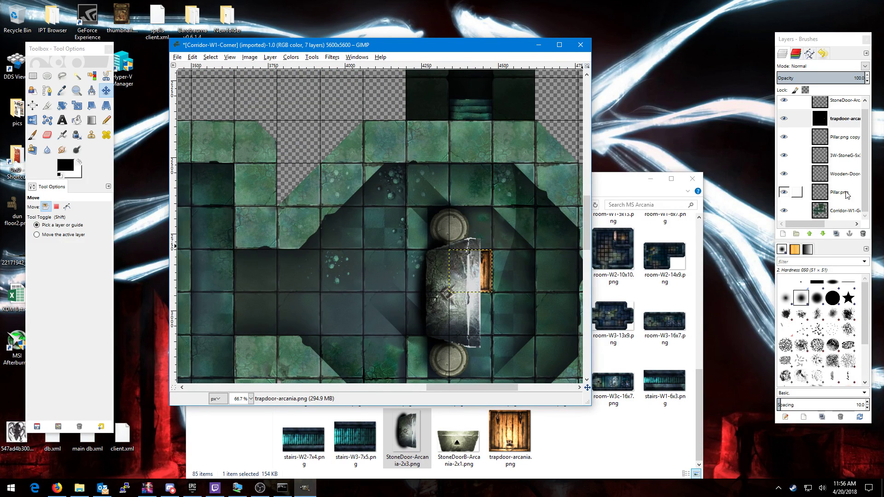
click(801, 213)
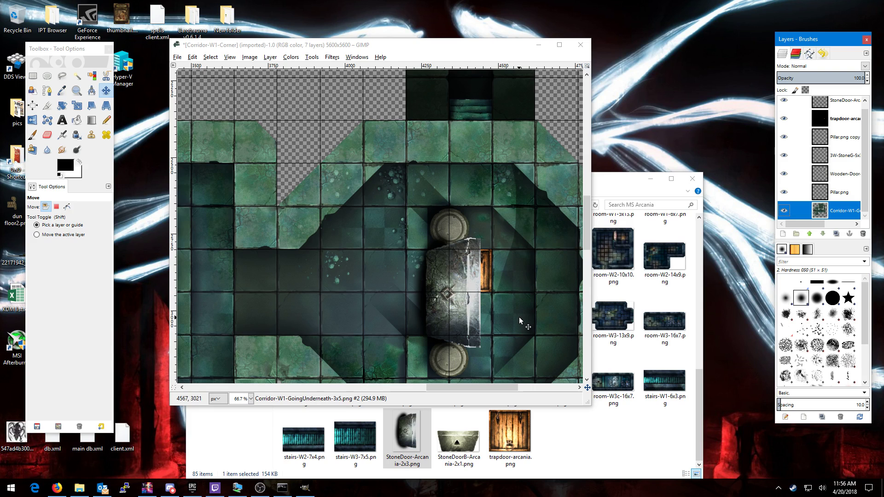
scroll(508, 306, down, 1)
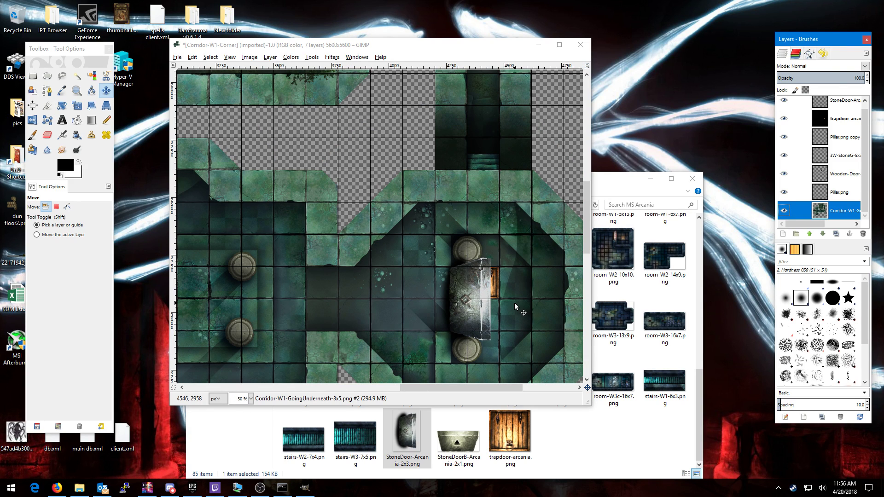
scroll(514, 304, down, 2)
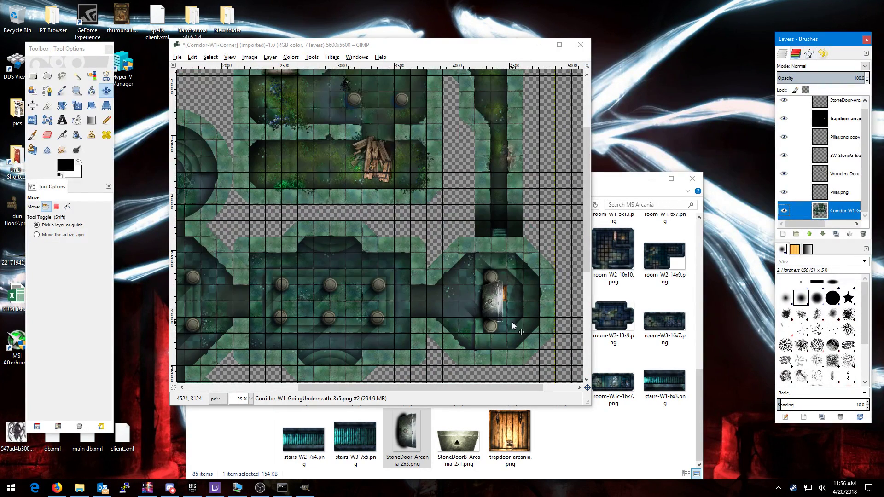
scroll(454, 317, down, 3)
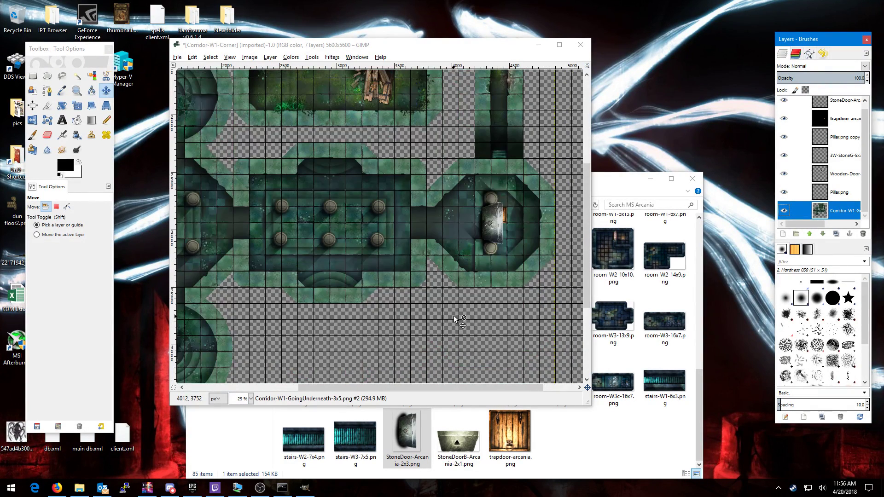
scroll(454, 318, up, 3)
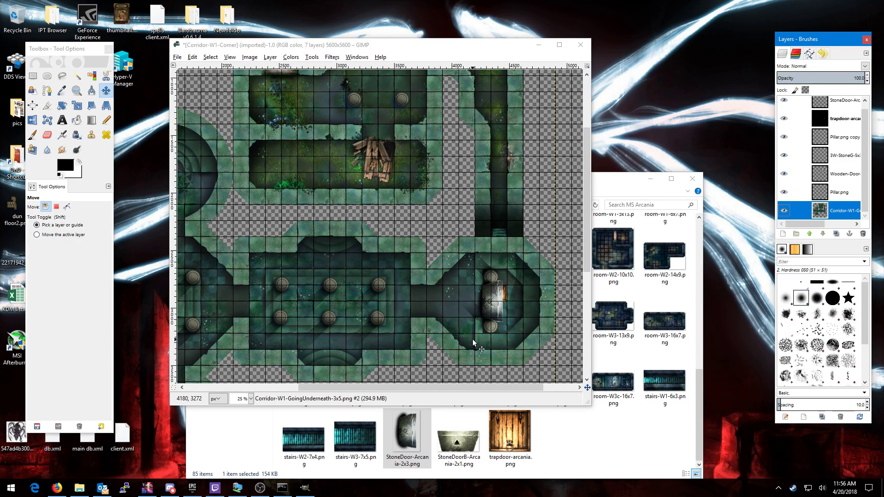
click(495, 315)
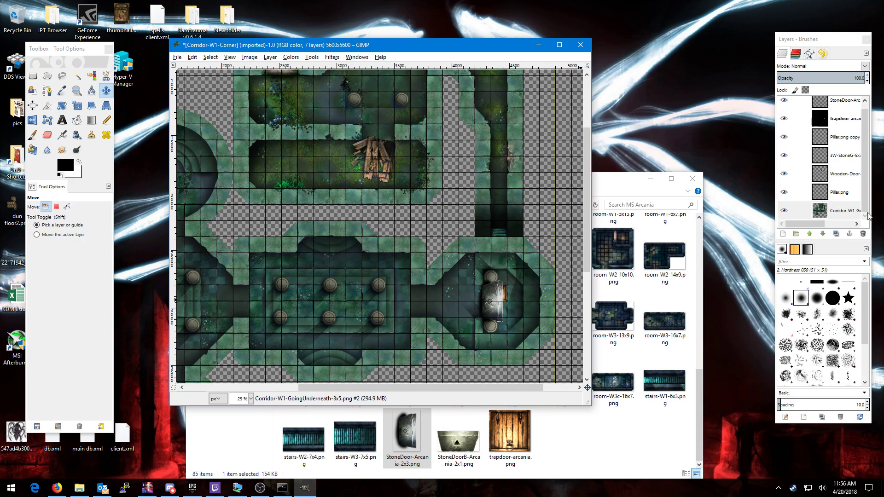
Scale the StoneDoor-Arcania-2x3 layer to 240 px wide by 420 px high with the aspect ratio unlinked
click(847, 107)
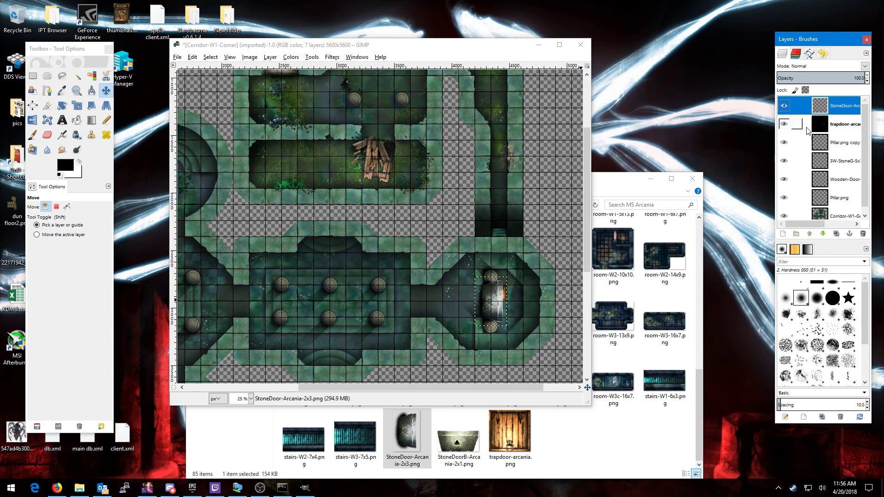
click(273, 58)
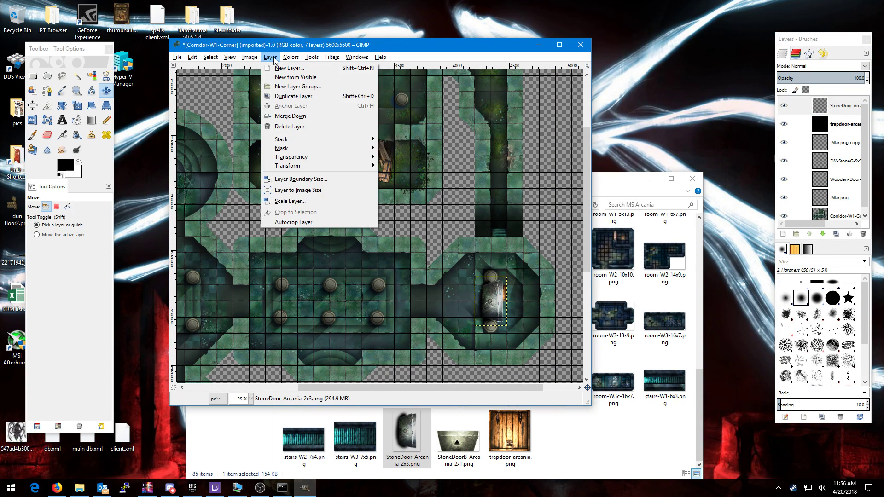
click(297, 201)
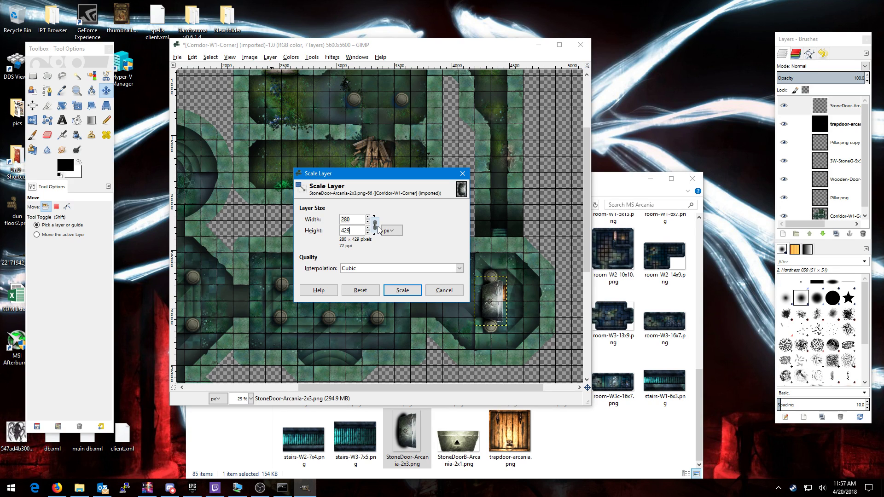
click(376, 226)
drag(356, 220, 328, 220)
click(360, 231)
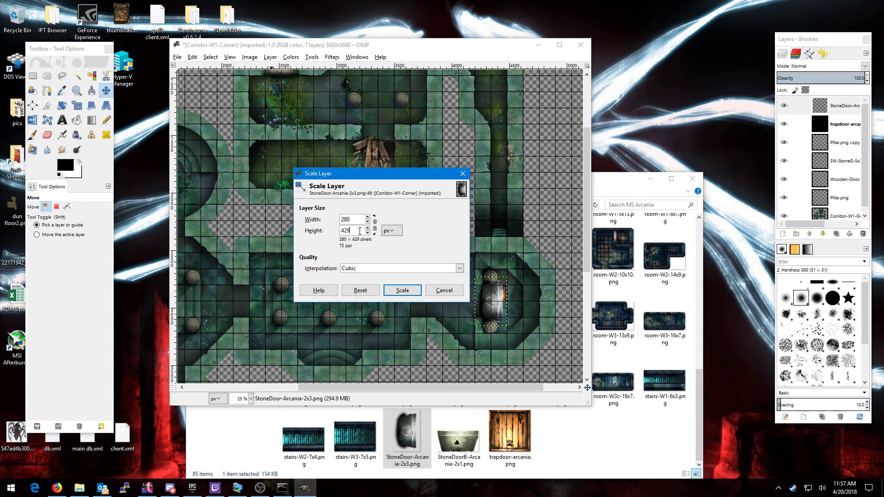
double_click(348, 231)
text(420)
click(356, 220)
text(240)
key(Tab)
click(403, 290)
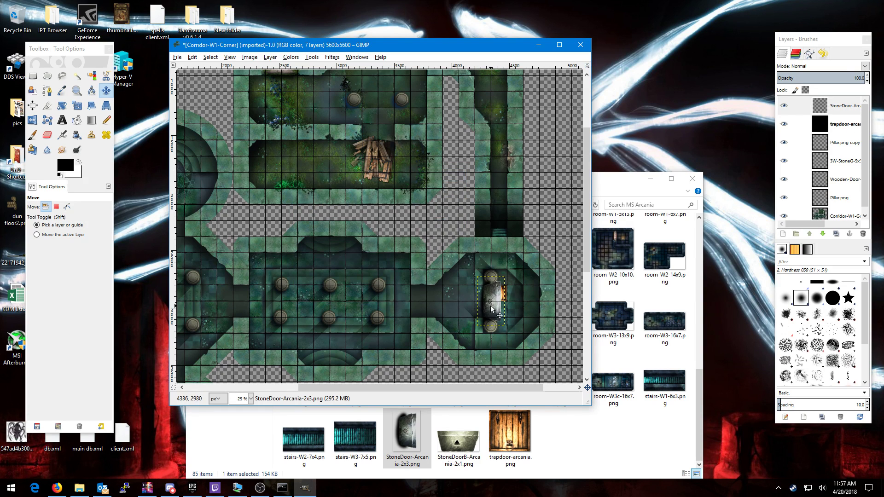
Nudge the stone door slightly east between the octagonal room's two pillars and check its alignment up close
drag(491, 310, 494, 309)
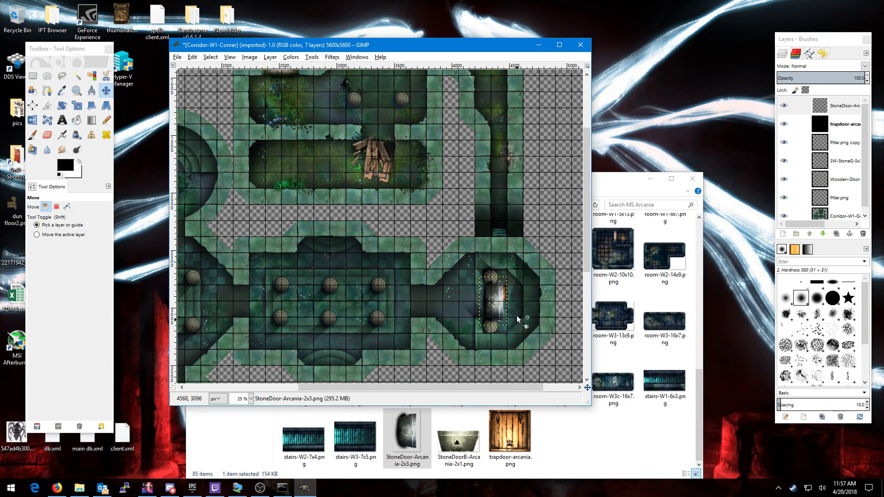
scroll(508, 293, up, 1)
scroll(508, 293, up, 2)
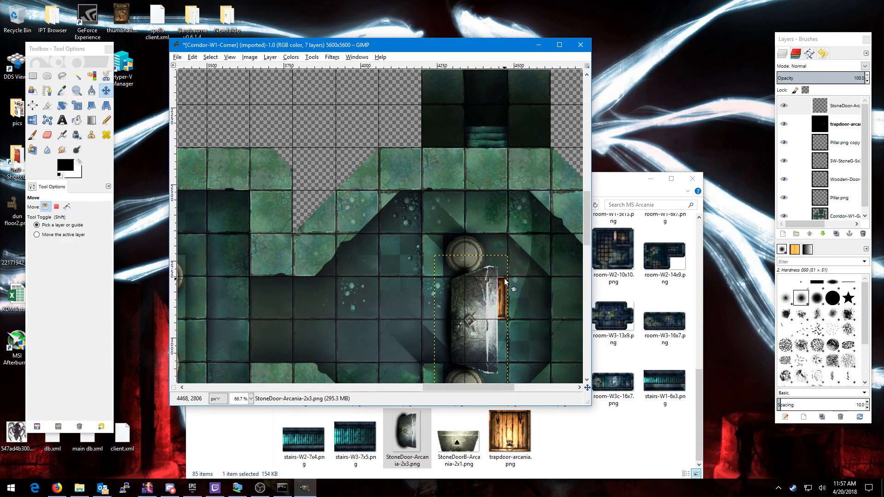
scroll(539, 292, down, 2)
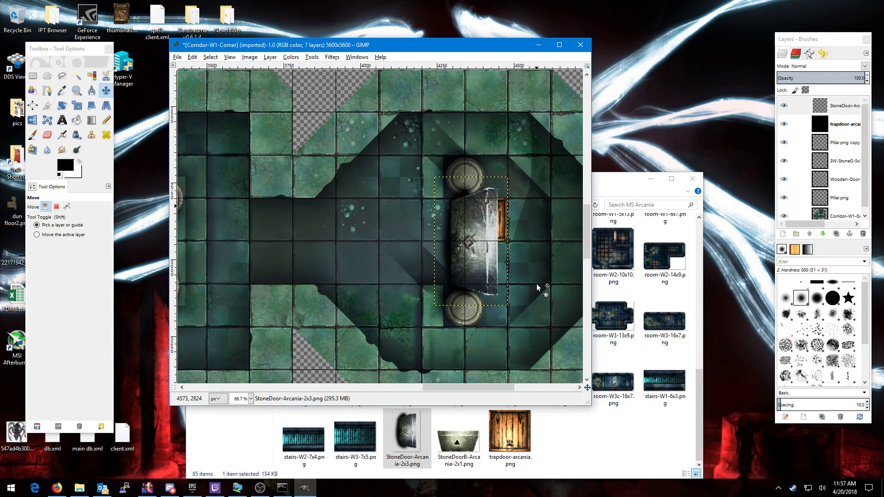
scroll(397, 267, down, 2)
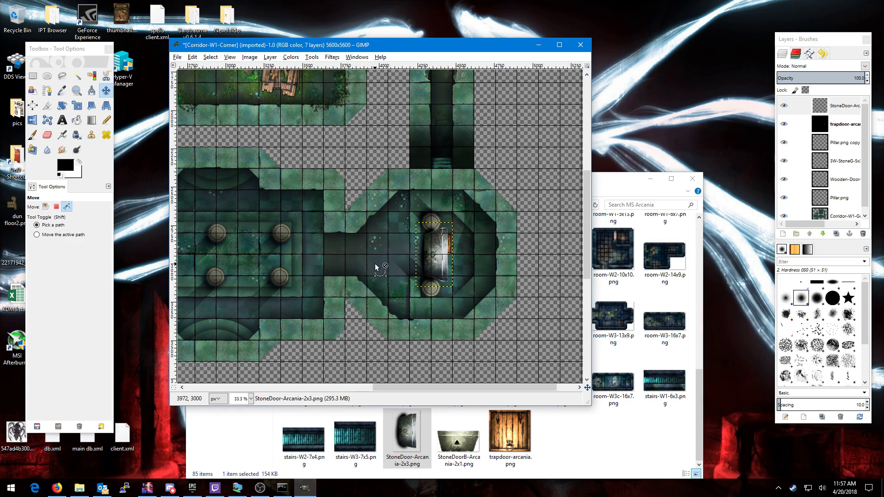
scroll(375, 263, down, 1)
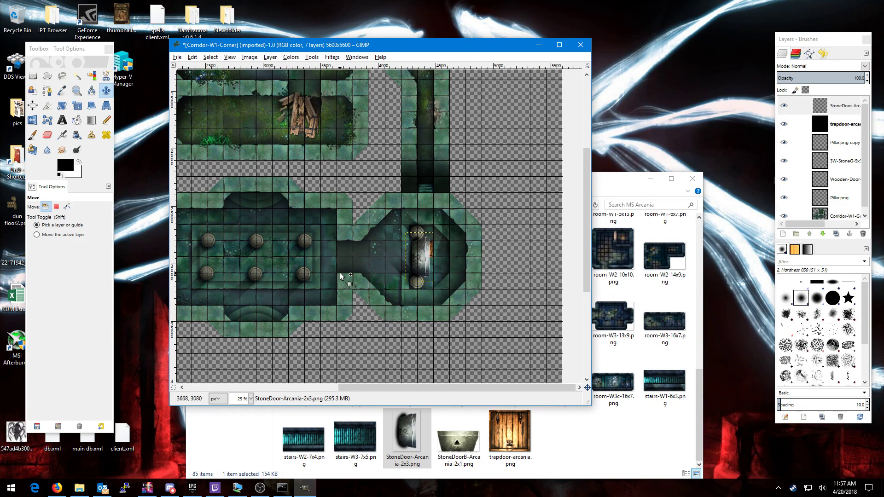
Switch to File Explorer, open the MS Doors folder within Tiles and select 2W-WoodH-4x3.png
click(843, 215)
scroll(405, 158, left, 3)
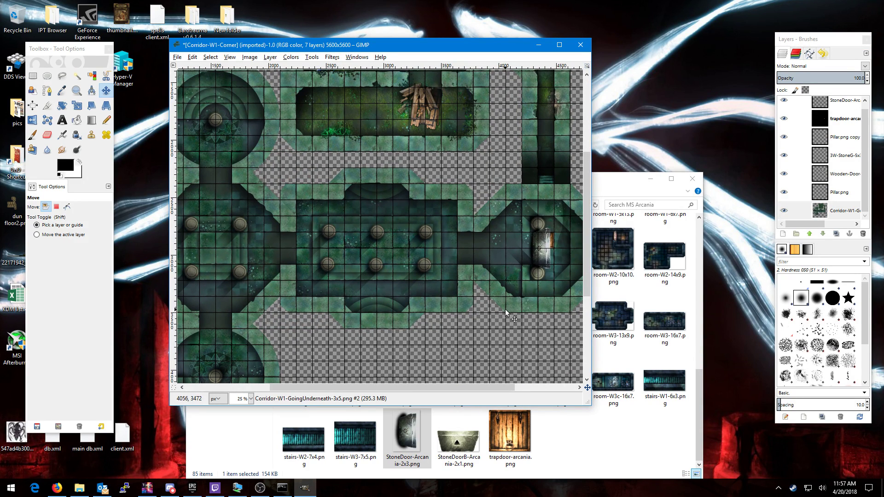
scroll(389, 248, left, 3)
scroll(388, 248, down, 1)
scroll(388, 249, right, 1)
scroll(389, 248, up, 1)
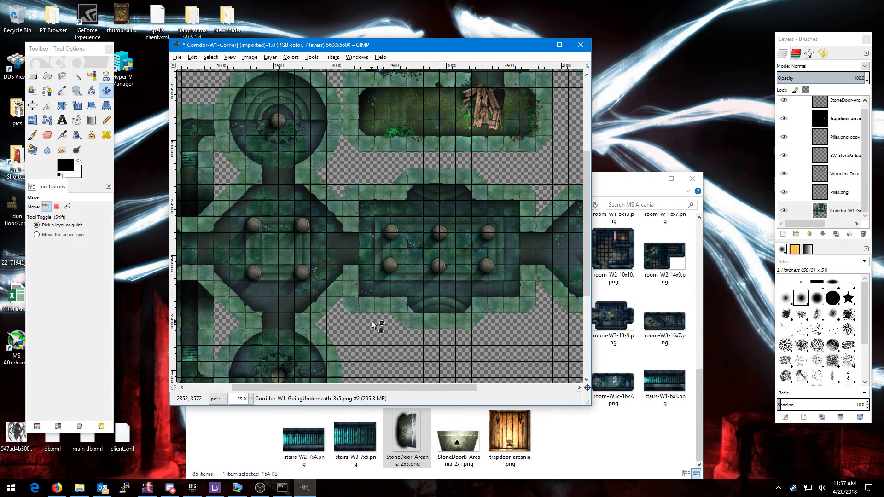
click(604, 442)
key(alt+Up)
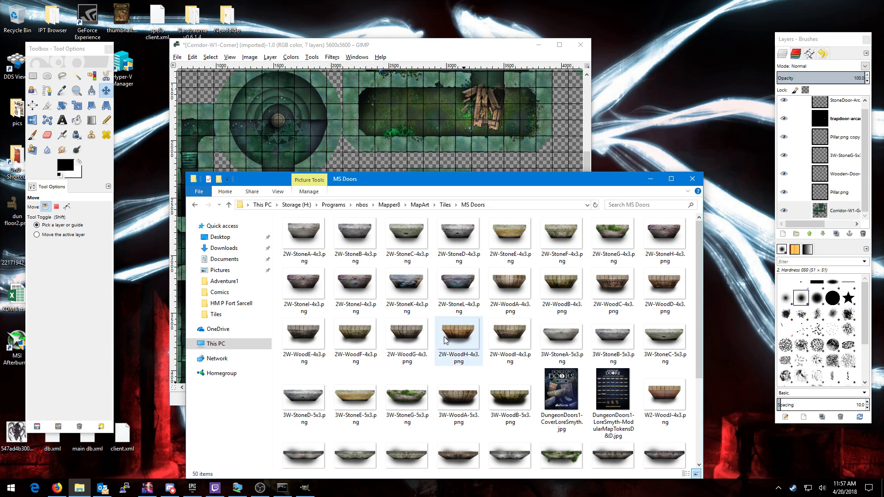
click(666, 410)
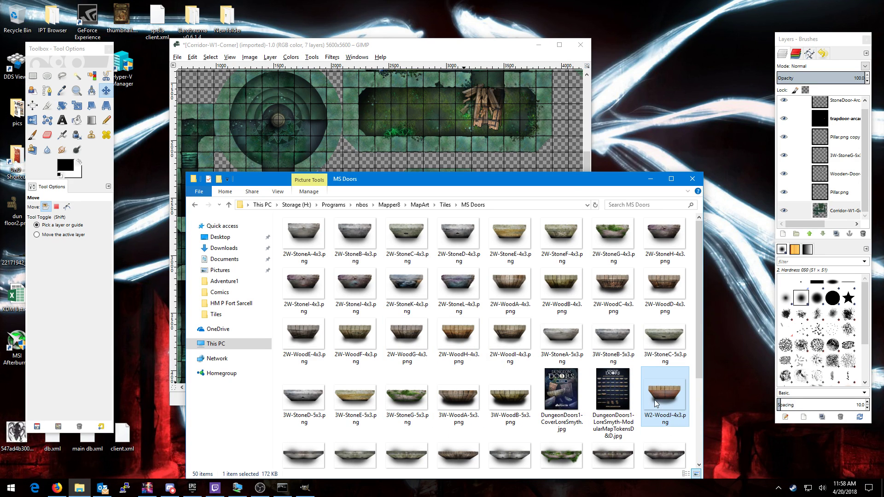
drag(658, 401, 472, 335)
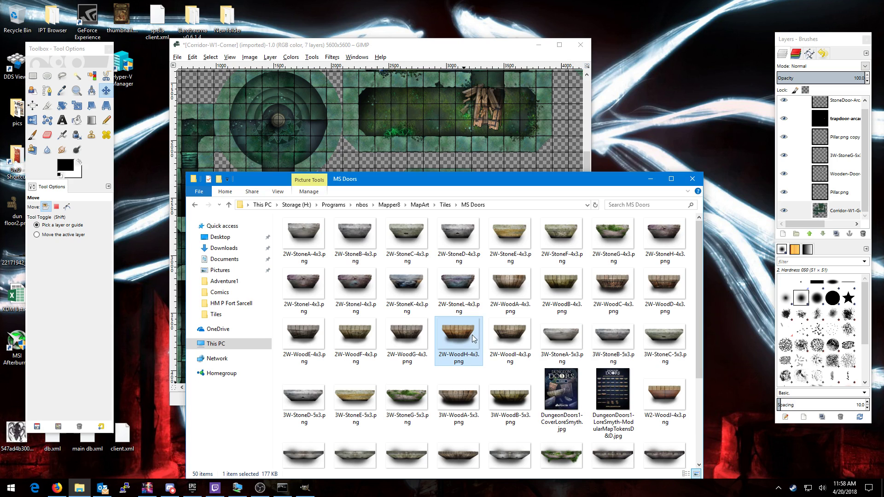
Return to GIMP and merge all visible layers into one, with the merged layer expanded as necessary
click(492, 51)
scroll(399, 276, down, 2)
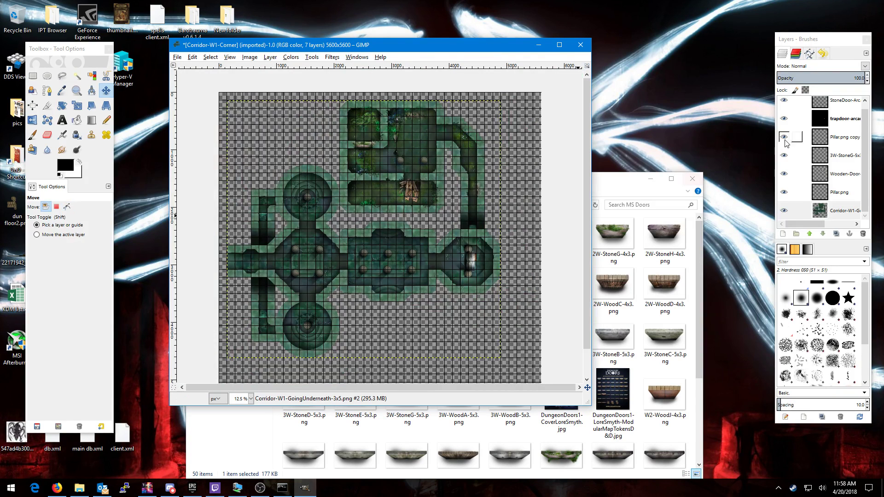
right_click(834, 118)
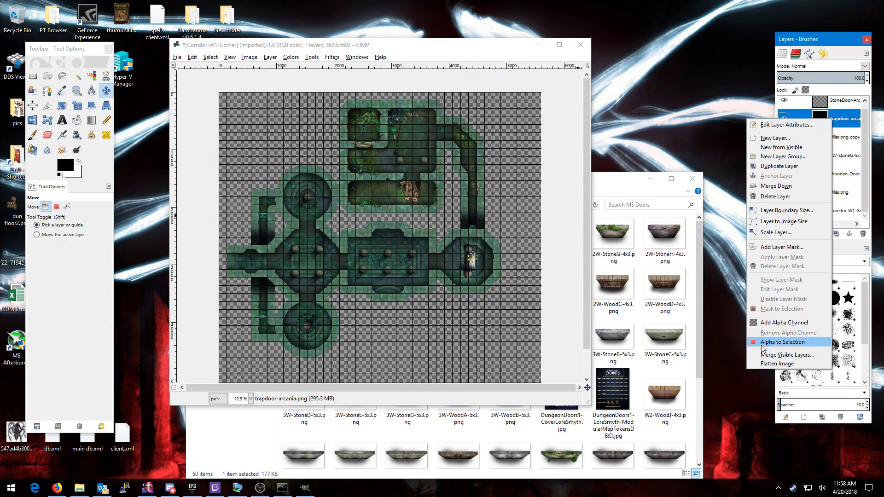
click(777, 355)
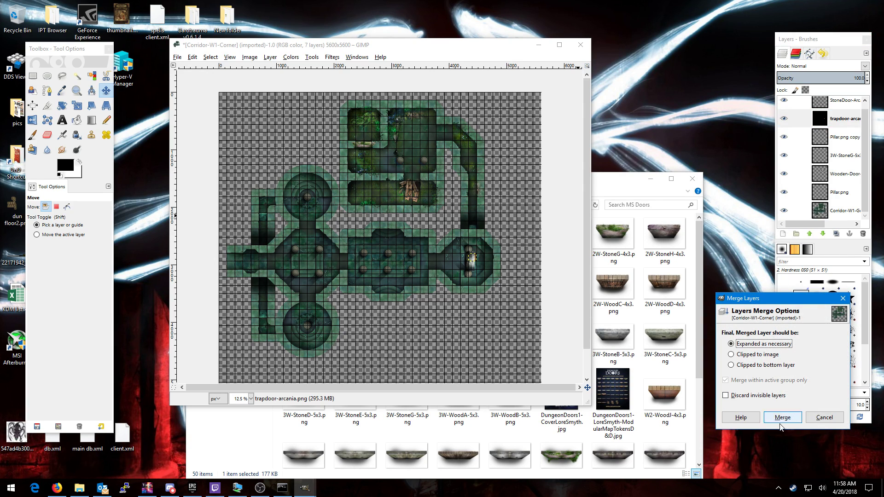
click(781, 420)
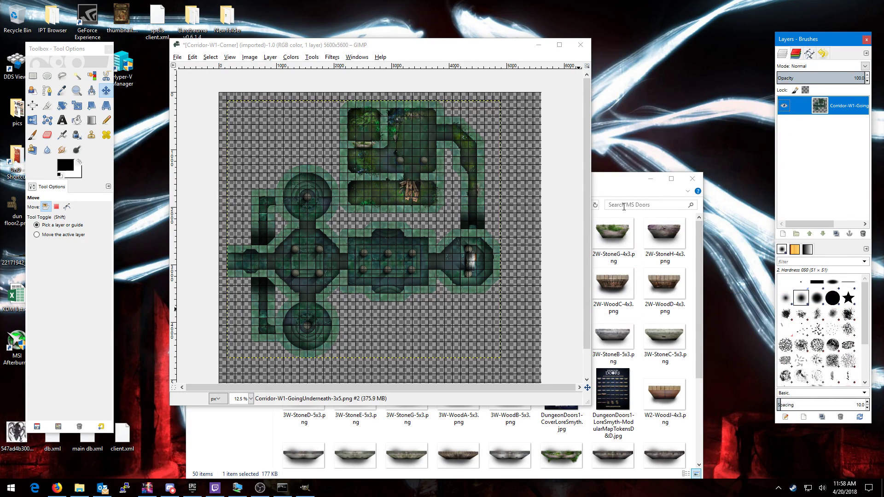
Add 2W-WoodH-4x3.png as a layer and place it in the passage between the four-pillar octagonal room and the six-pillar room
click(616, 193)
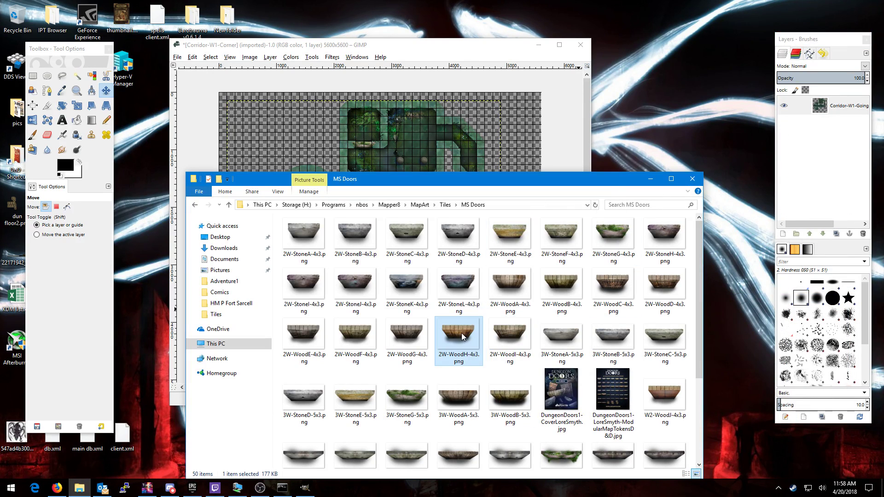
drag(461, 333, 848, 100)
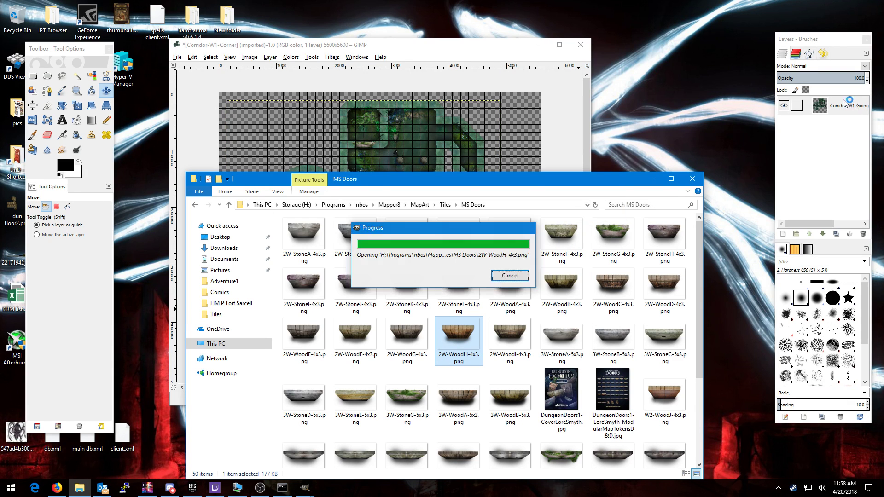
click(486, 50)
scroll(369, 275, up, 1)
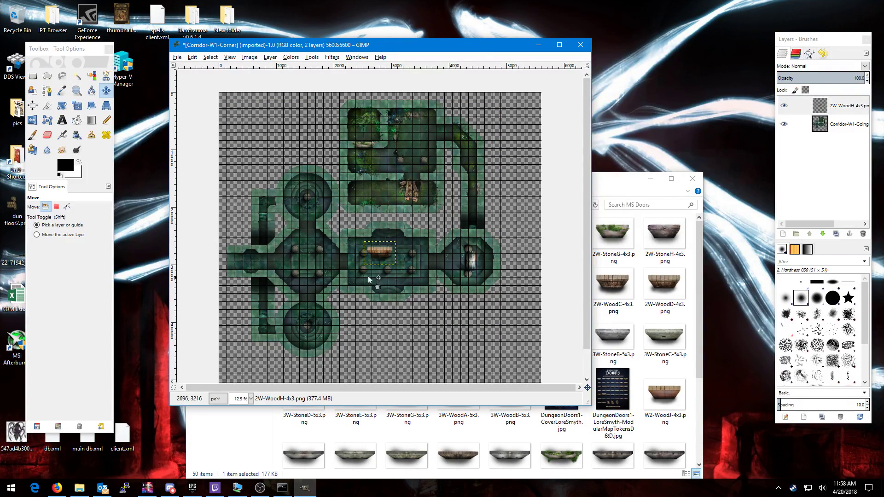
scroll(349, 269, up, 1)
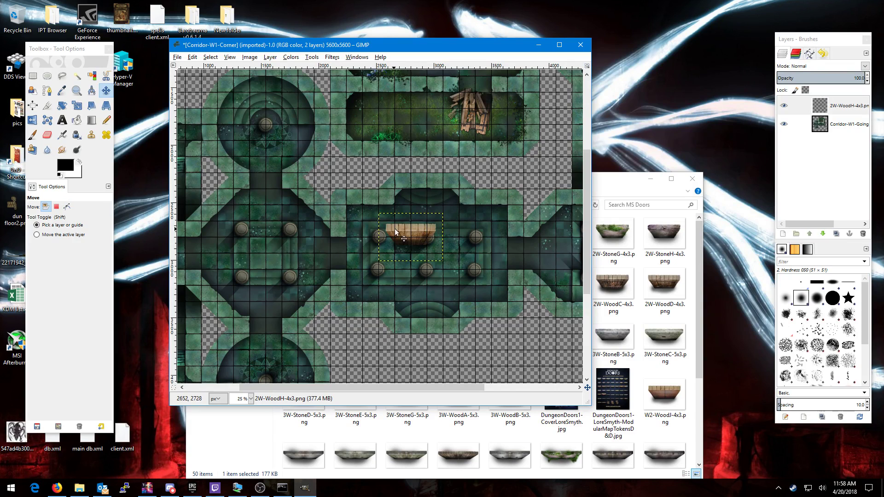
drag(421, 227, 349, 244)
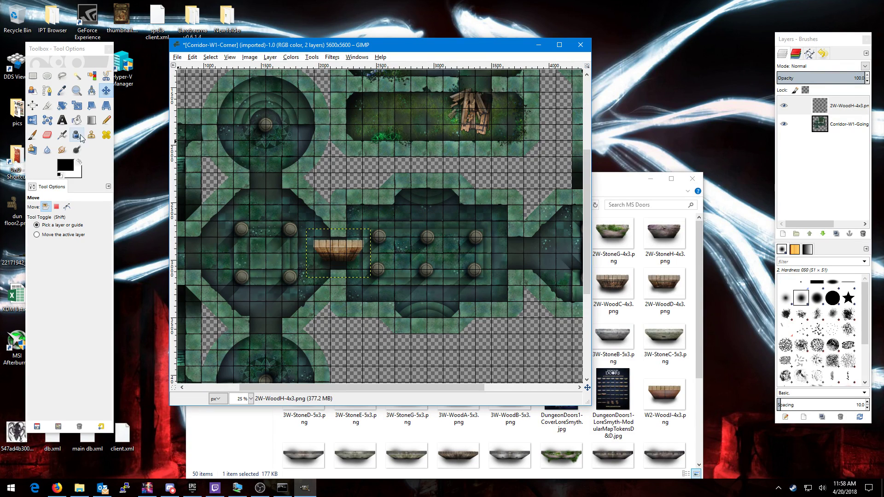
Rotate the wooden door layer by 90 degrees
click(63, 105)
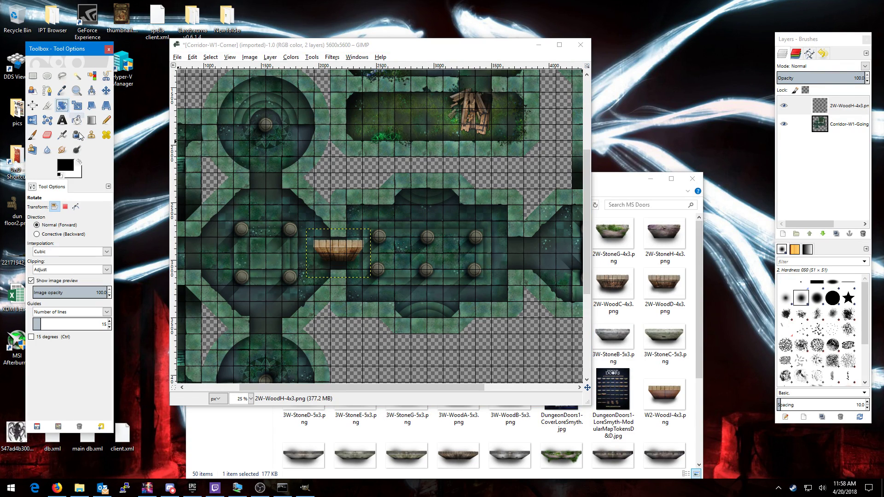
click(334, 249)
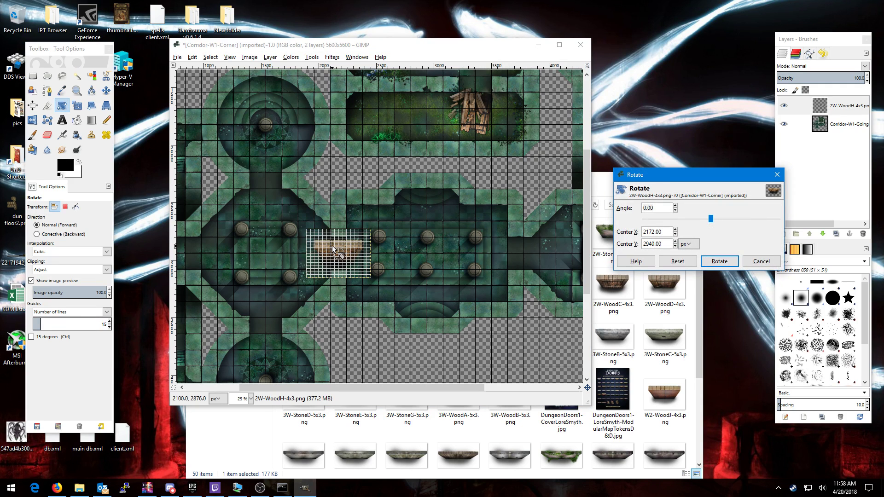
text(90)
key(Tab)
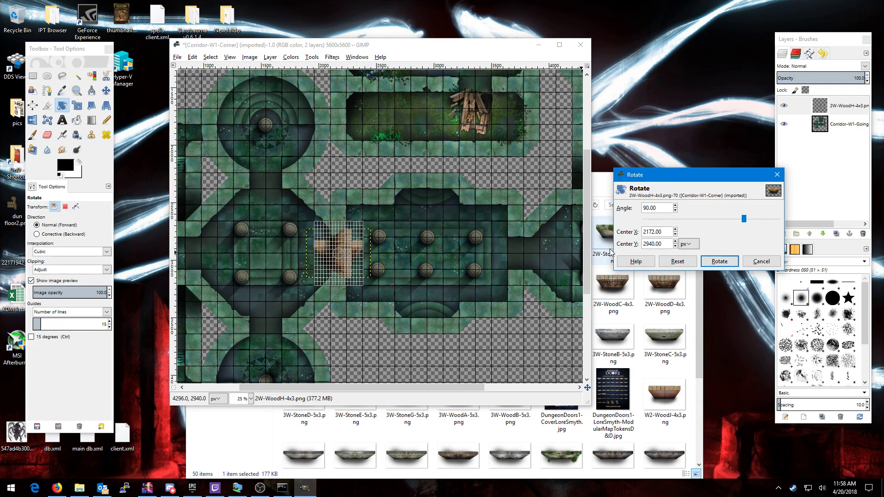
click(720, 262)
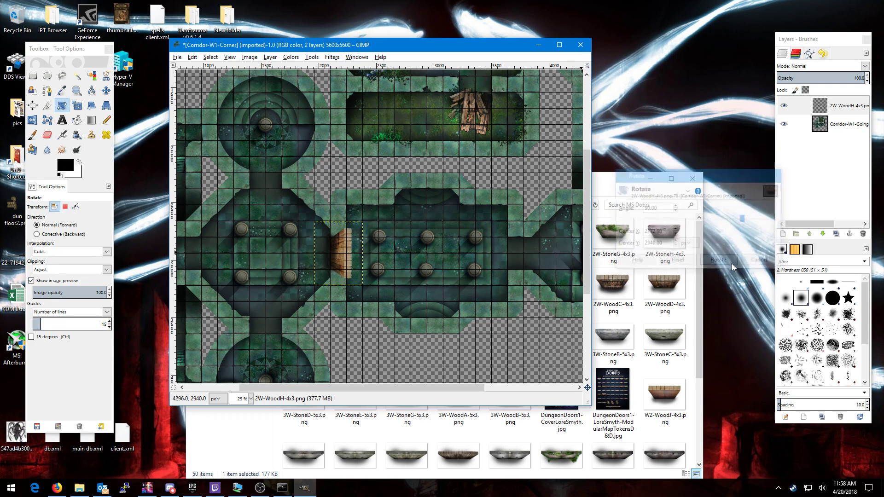
Scale the rotated wooden door layer proportionally to 315 px wide by 420 px high
click(106, 91)
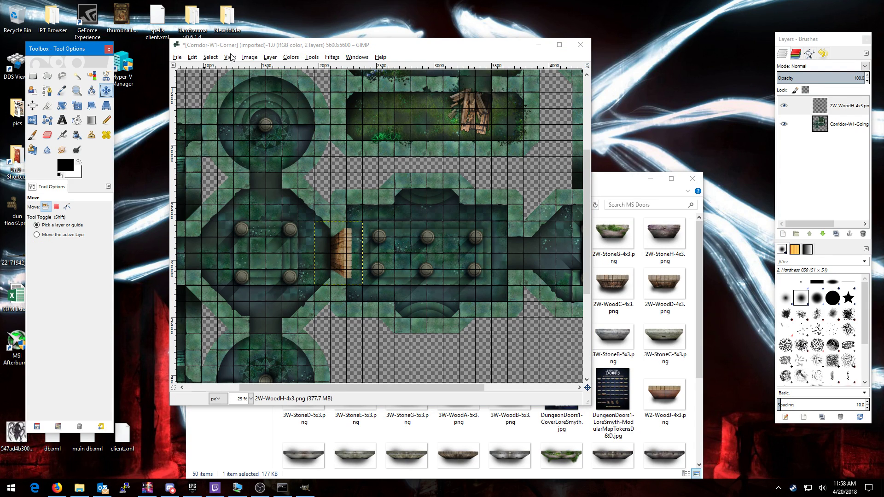
click(271, 57)
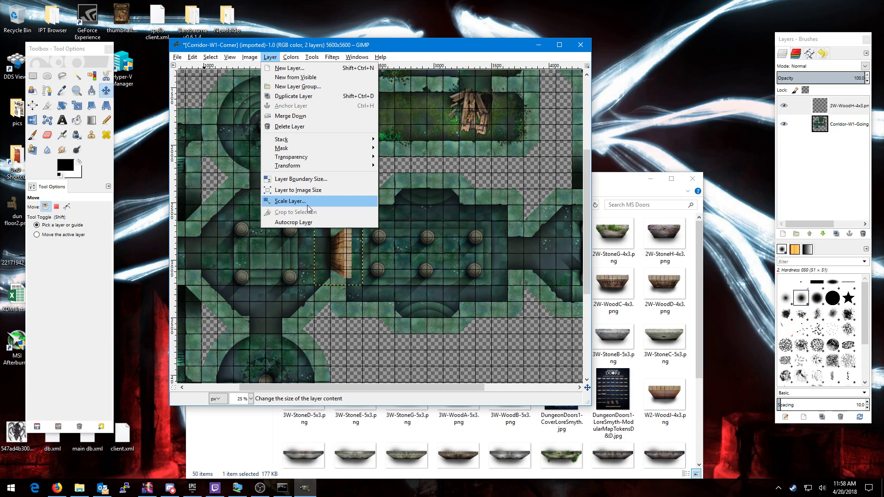
click(308, 203)
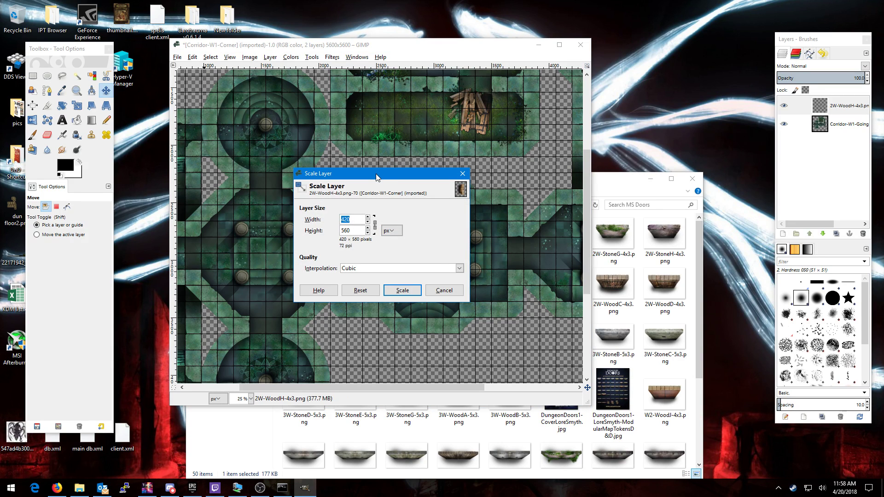
drag(376, 177, 500, 165)
key(Tab)
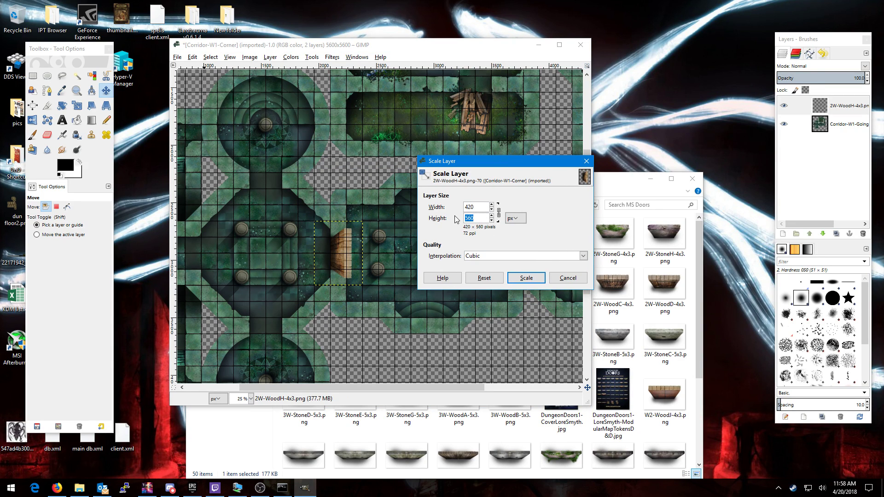
text(420)
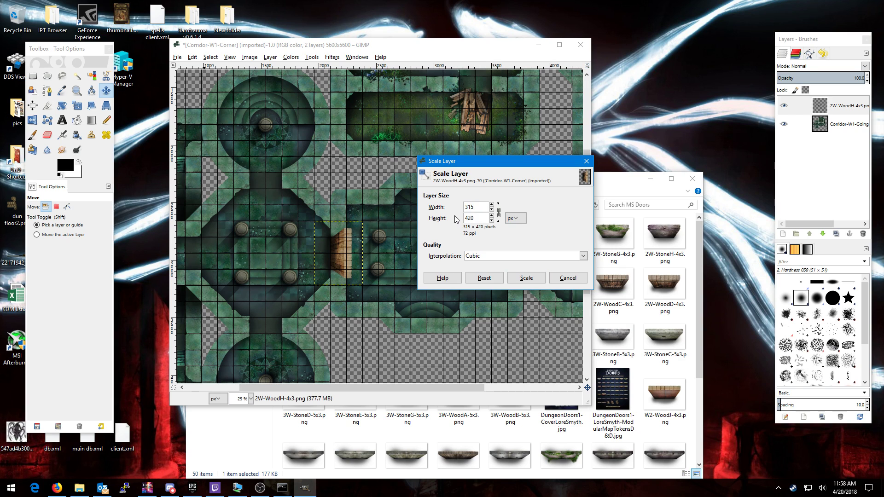
click(533, 279)
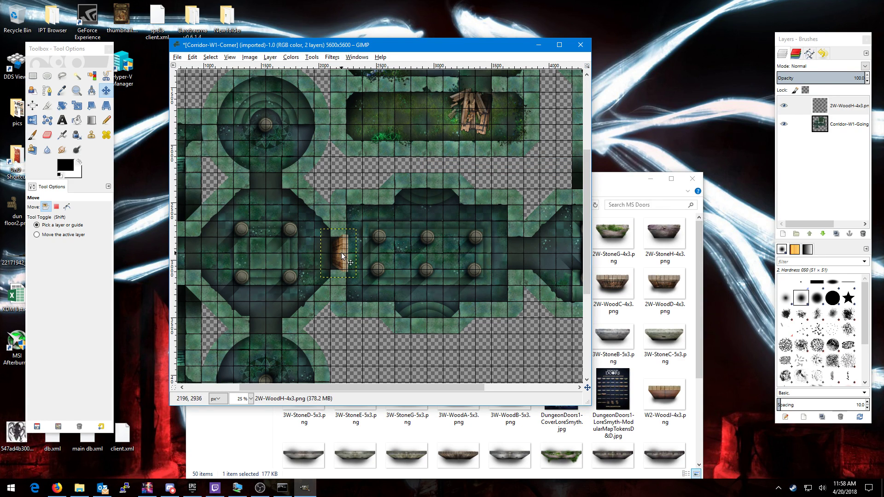
scroll(342, 256, up, 3)
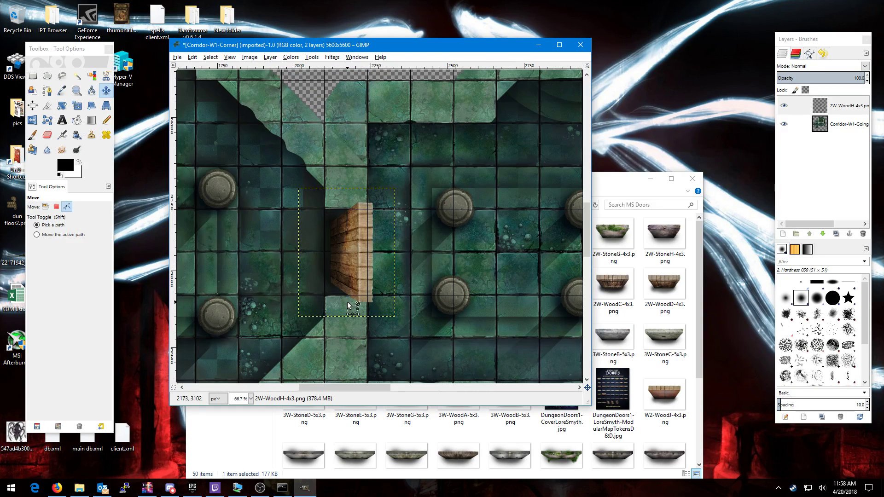
Switch to File Explorer and open the MS Wild Growth folder inside Tiles
scroll(348, 302, down, 4)
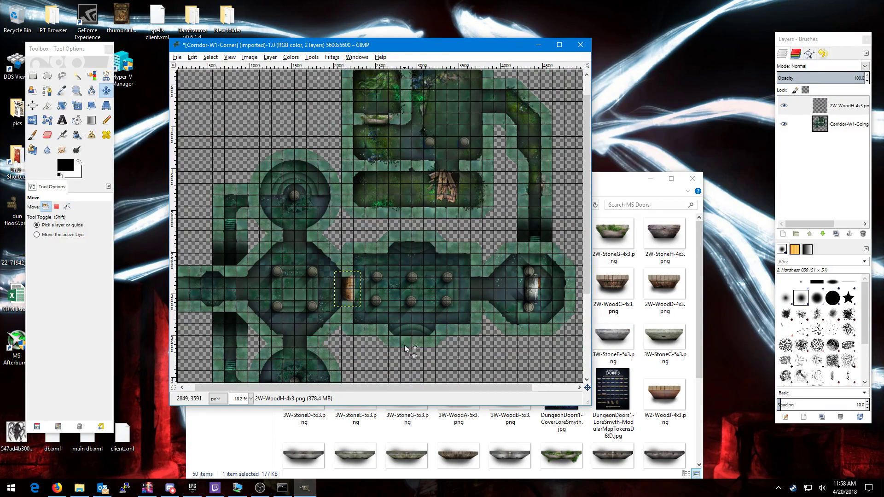
scroll(406, 347, down, 3)
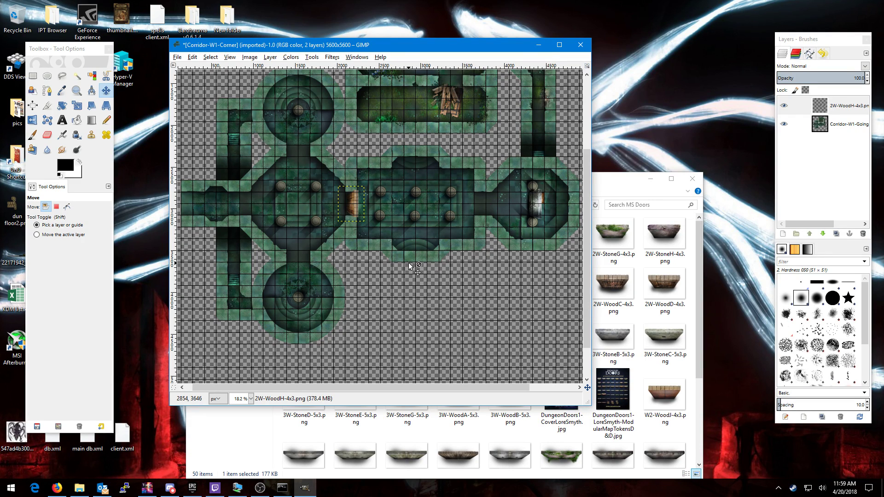
click(612, 191)
scroll(480, 344, down, 3)
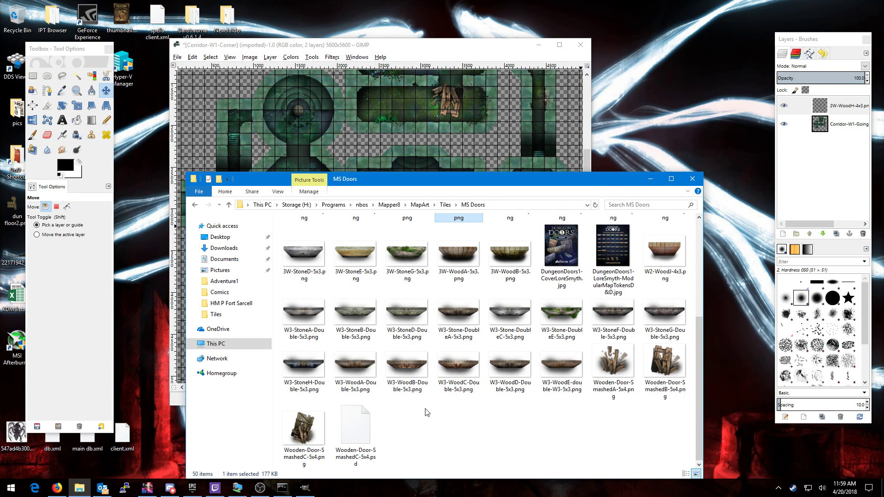
scroll(424, 392, up, 3)
key(alt+Up)
scroll(322, 322, down, 1)
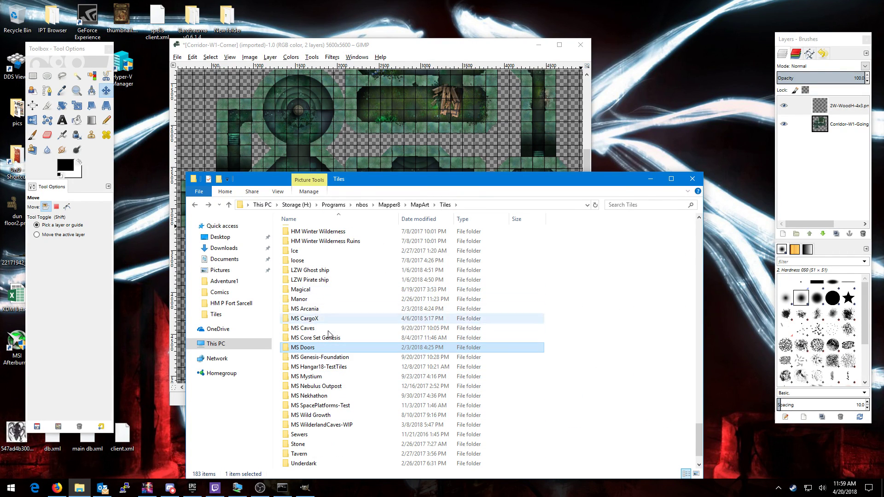
double_click(330, 416)
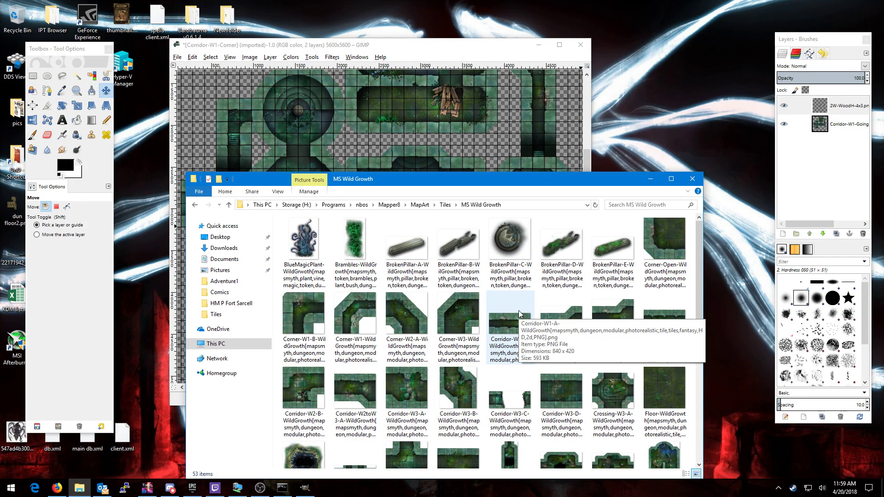
Check the overgrown rooms on the map and add the BrokenPillar-E-WildGrowth image from the MS Wild Growth folder as a layer
click(509, 117)
scroll(449, 318, up, 5)
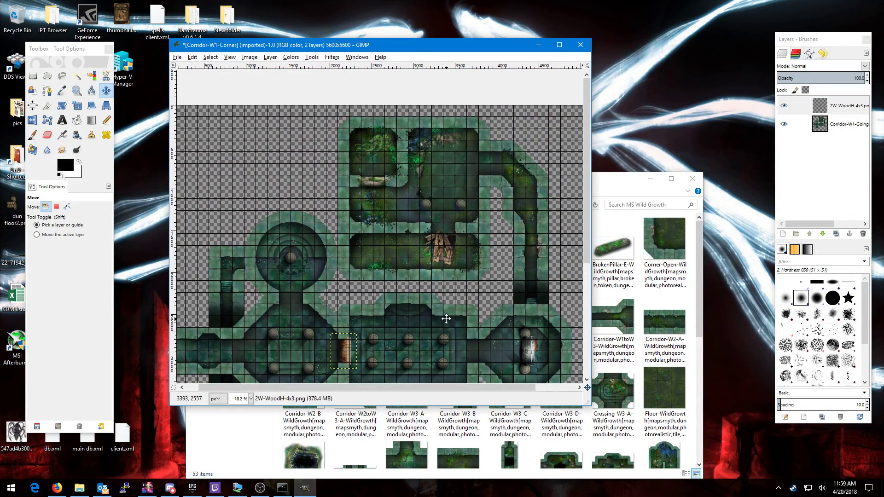
scroll(460, 192, up, 2)
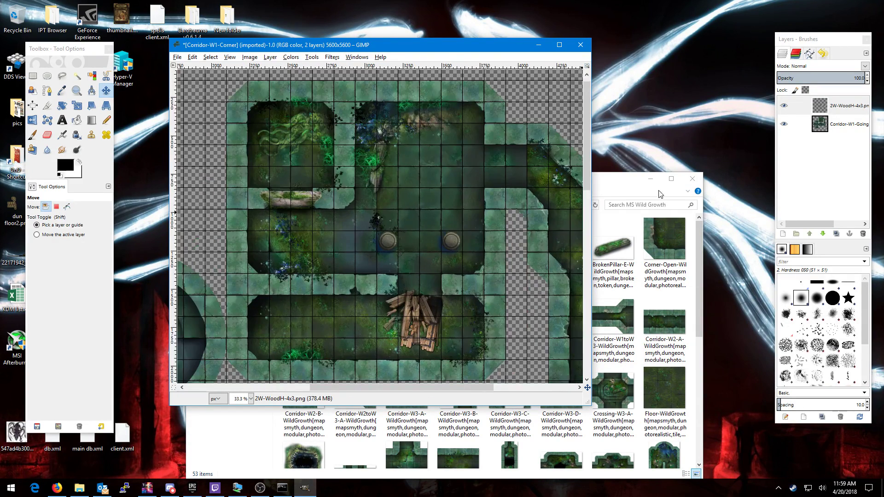
click(616, 181)
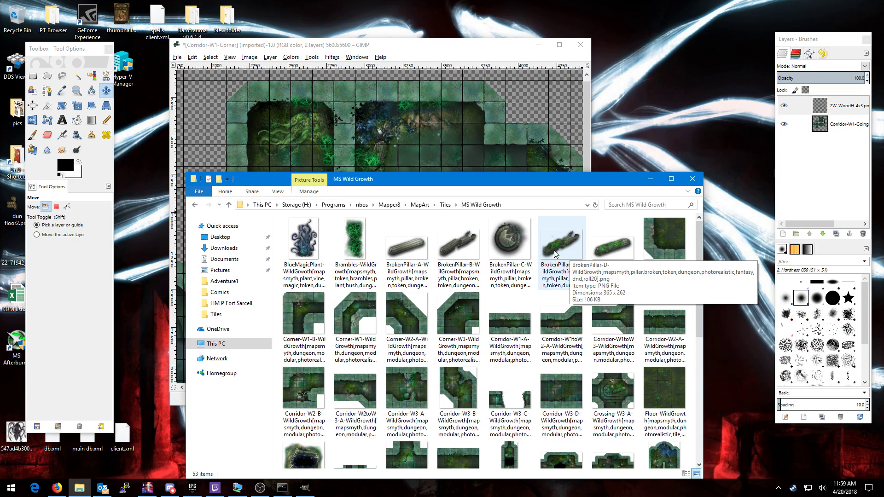
drag(613, 249, 838, 115)
Return to GIMP and move the broken pillar layer into the overgrown room above the two round pillars, near its upper wall
click(458, 54)
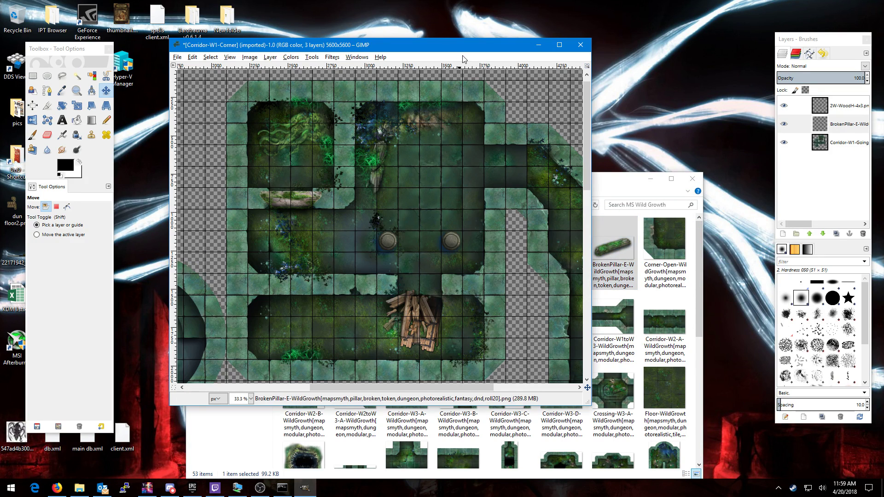
scroll(414, 222, down, 2)
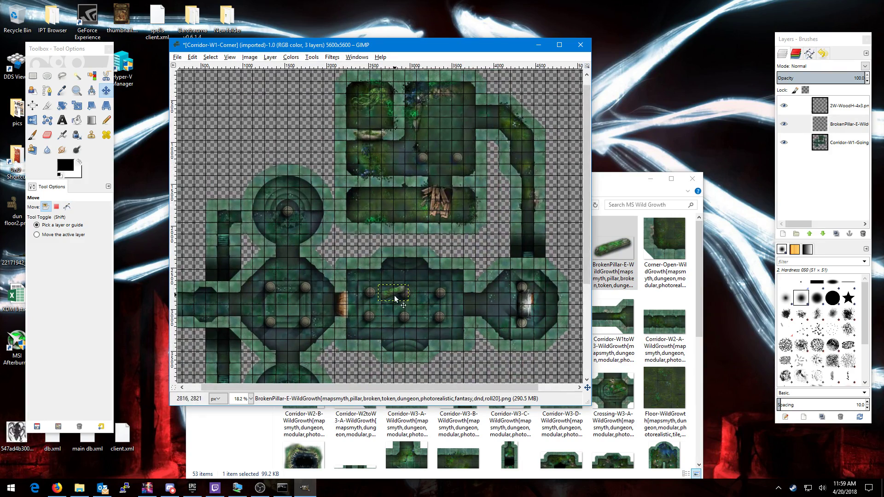
drag(393, 297, 456, 120)
scroll(459, 121, up, 3)
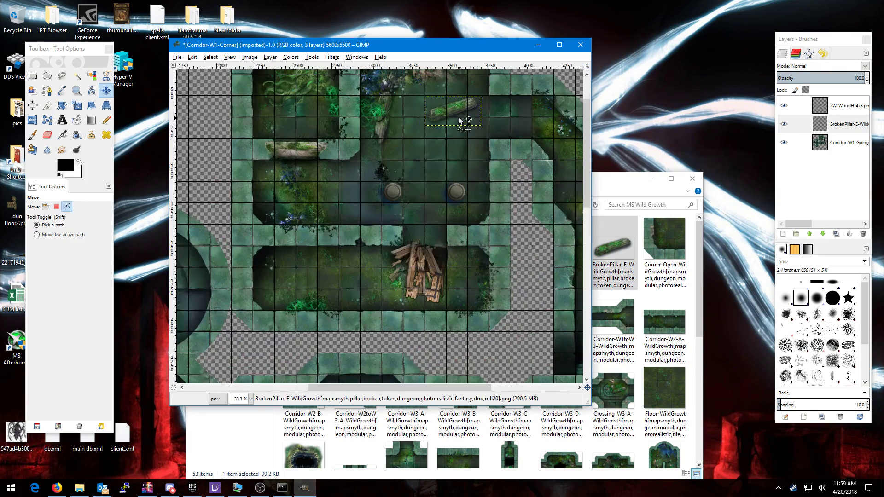
scroll(459, 121, up, 3)
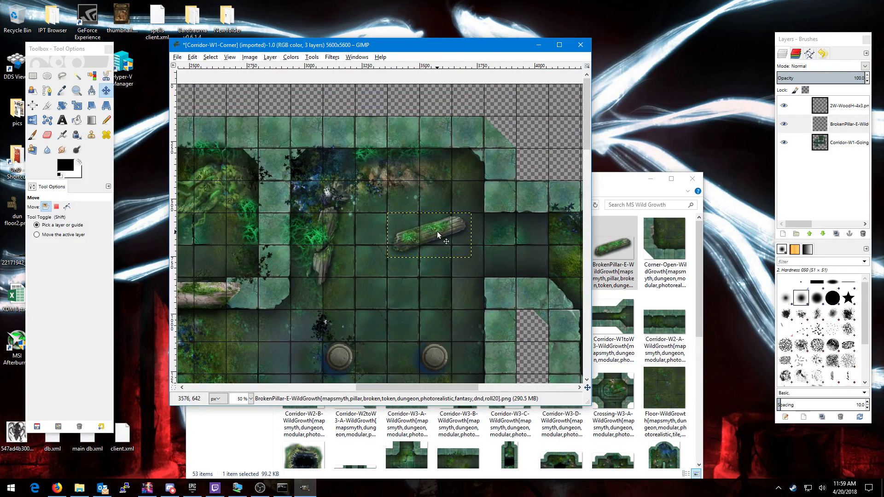
drag(438, 233, 439, 201)
Rotate the broken pillar layer by -40.48 degrees and shift it slightly downward within the overgrown room
key(shift+r)
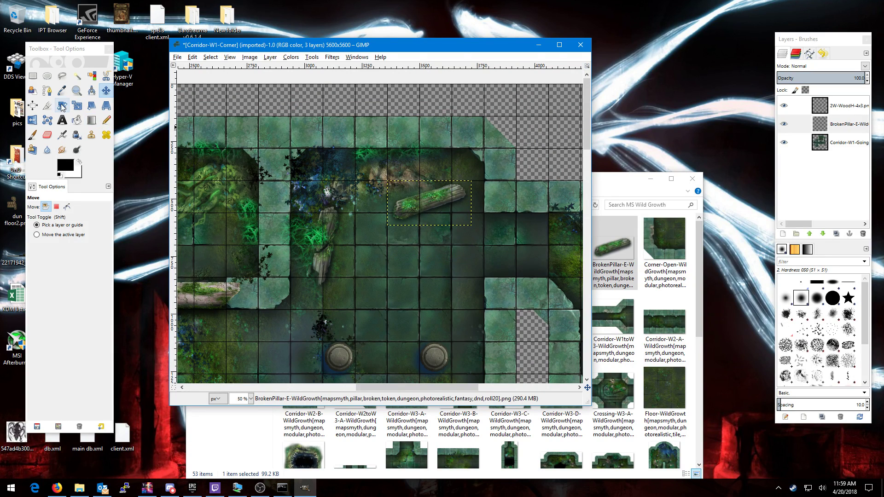
click(426, 200)
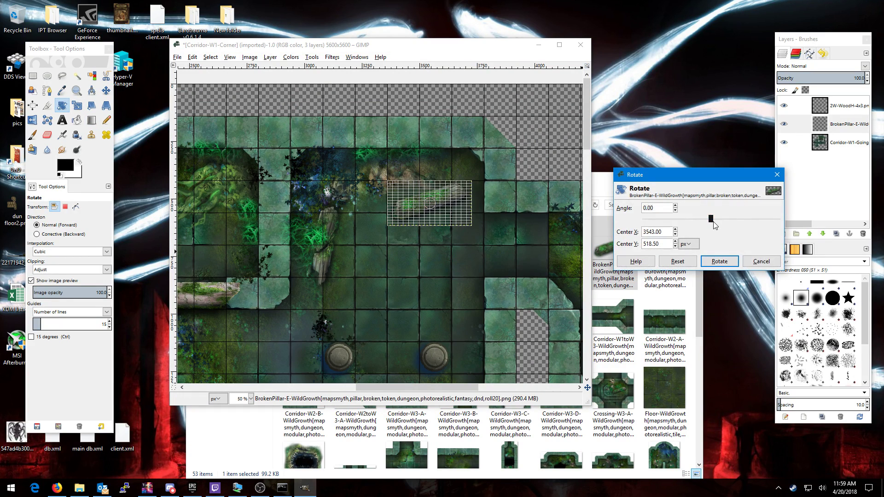
drag(712, 221, 698, 221)
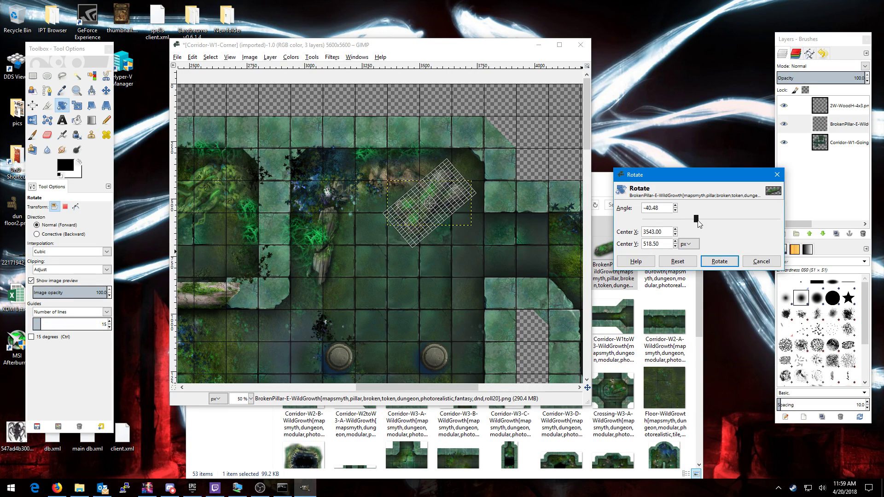
click(719, 261)
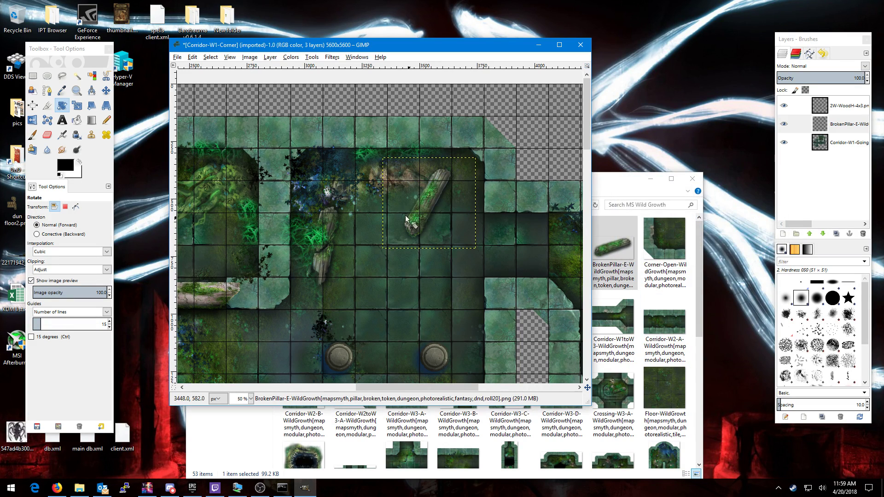
click(106, 90)
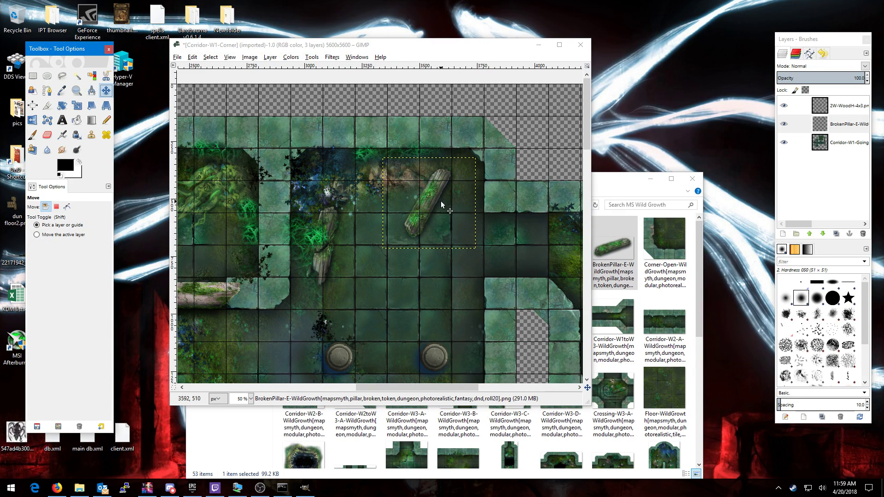
drag(429, 199, 427, 213)
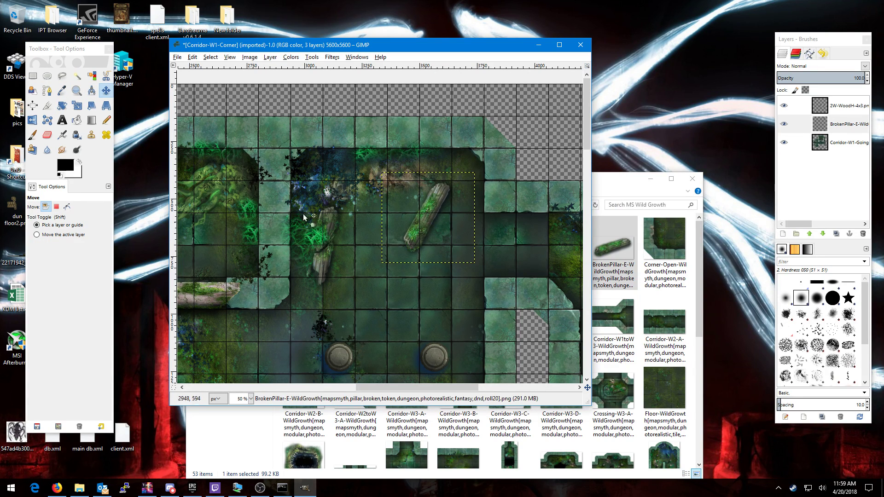
Review the map, then look through the MS Wild Growth and MS Mystium folders in File Explorer for more artwork
scroll(377, 325, down, 3)
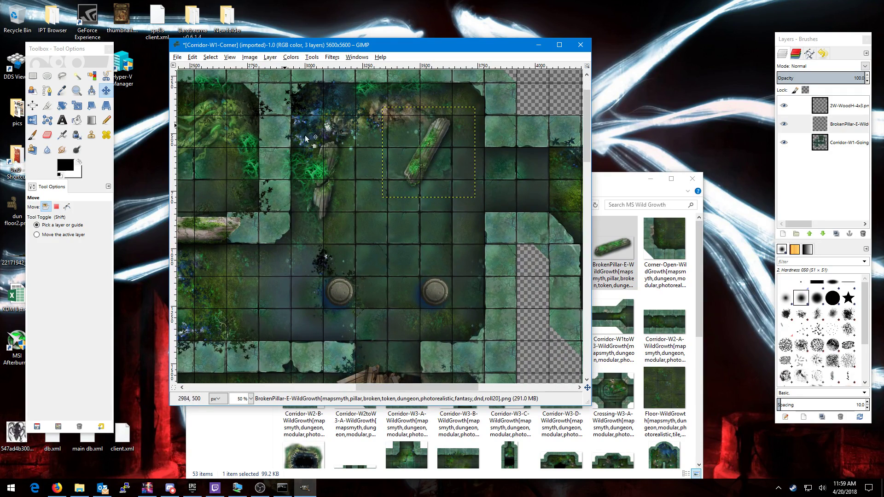
scroll(369, 199, down, 2)
scroll(370, 200, left, 2)
ctrl+scroll(443, 239, down, 3)
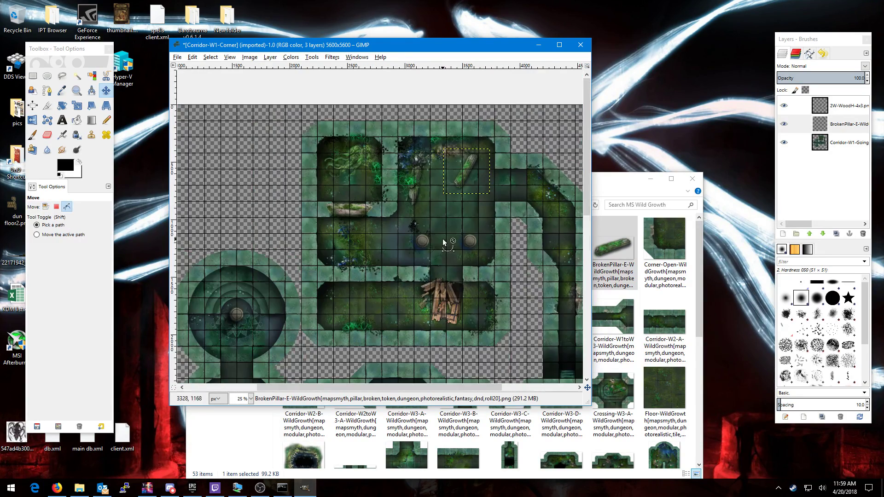
scroll(412, 327, down, 3)
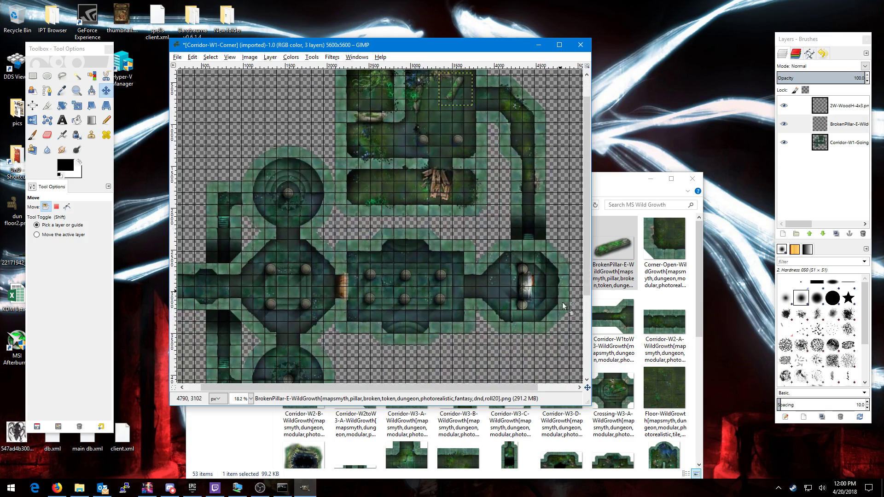
click(604, 186)
scroll(549, 374, down, 3)
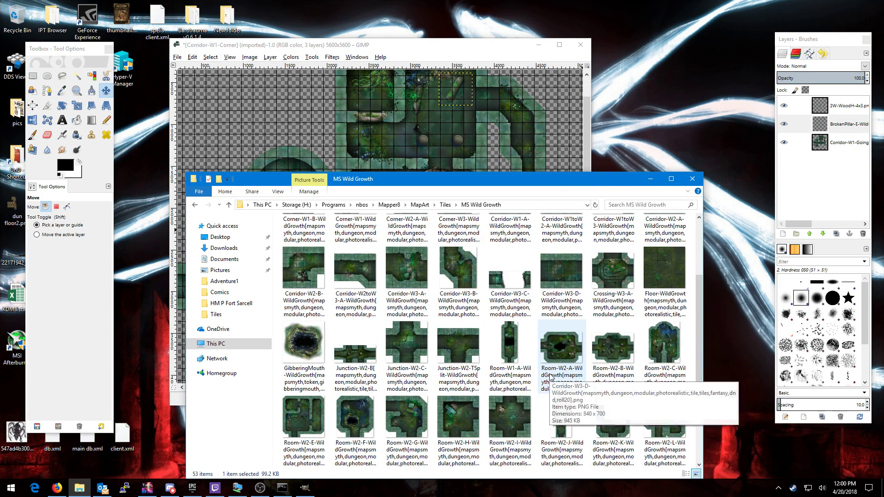
scroll(550, 375, down, 3)
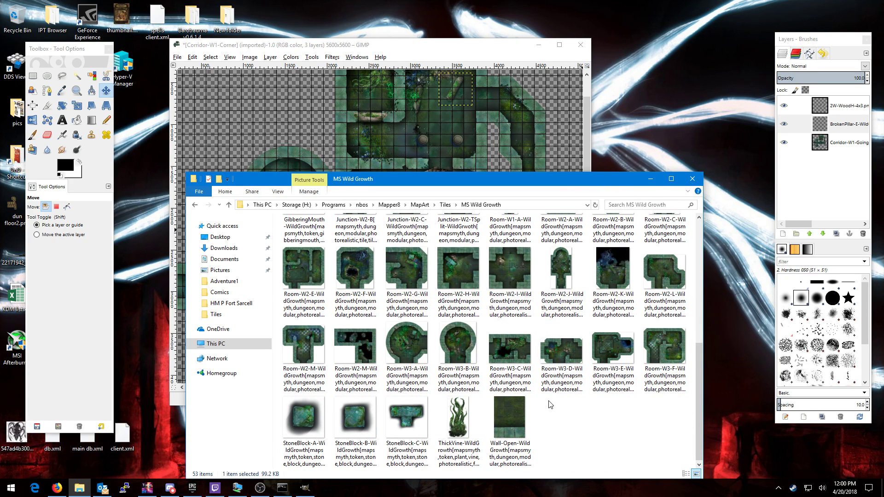
key(BackSpace)
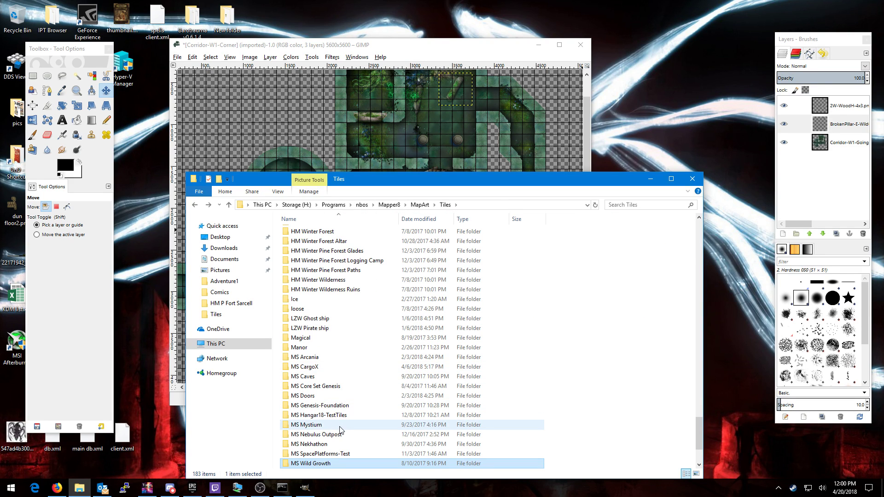
double_click(340, 425)
scroll(566, 390, down, 2)
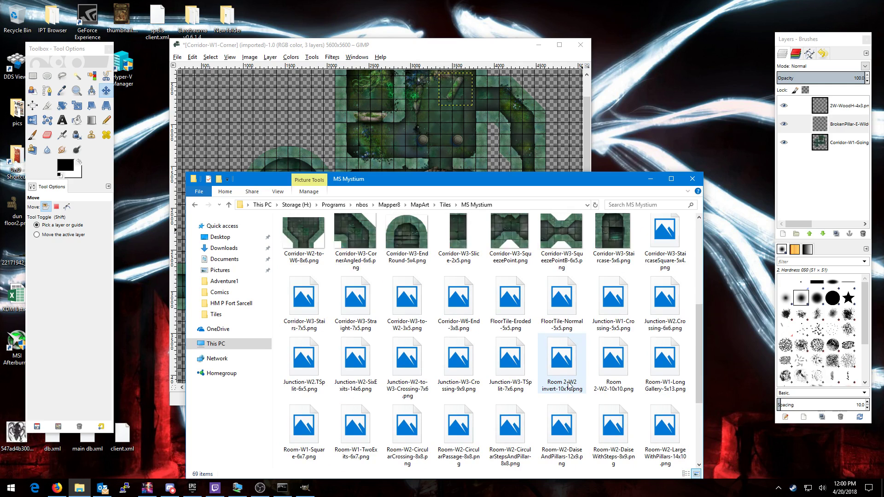
scroll(567, 396, down, 3)
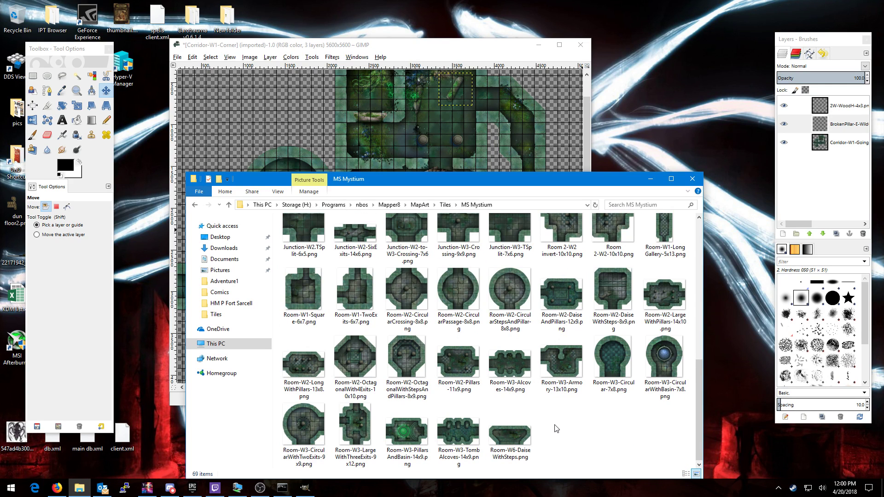
scroll(553, 425, up, 6)
Add W3-StoneB-Double-5x3.png from MS Doors as a layer and place it in GIMP between the upper circular room and four-pillar octagonal room
key(BackSpace)
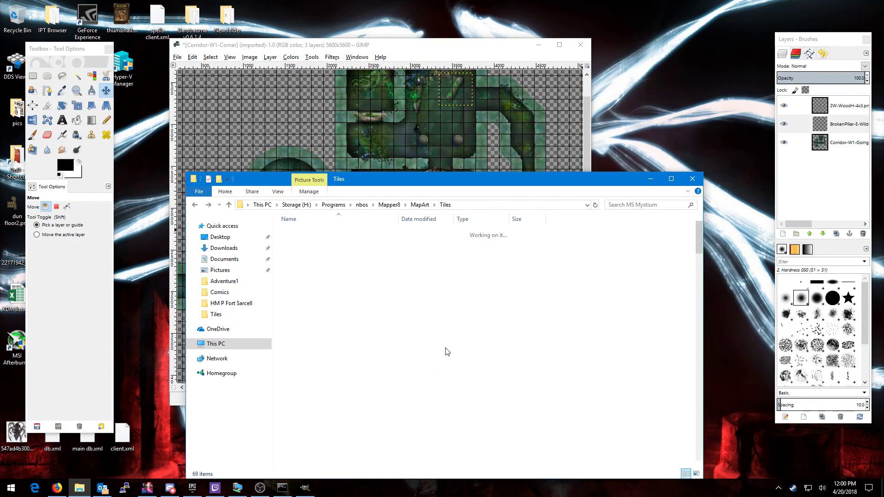
scroll(377, 399, down, 3)
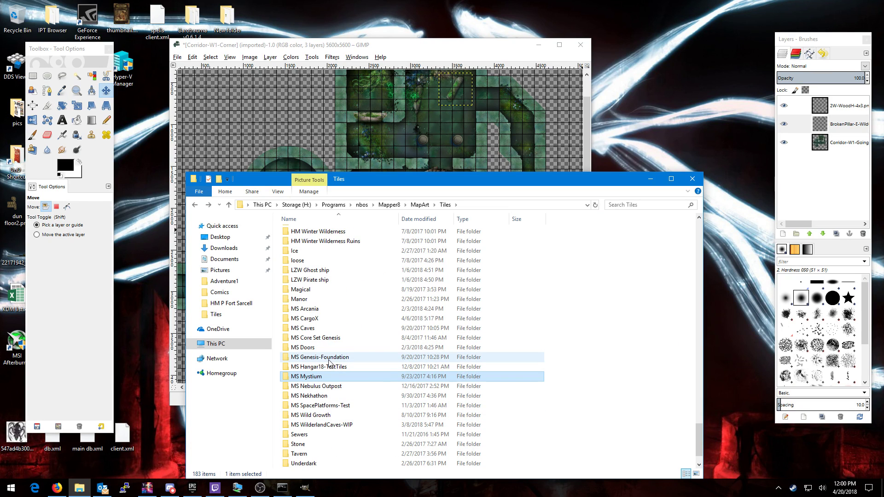
double_click(330, 348)
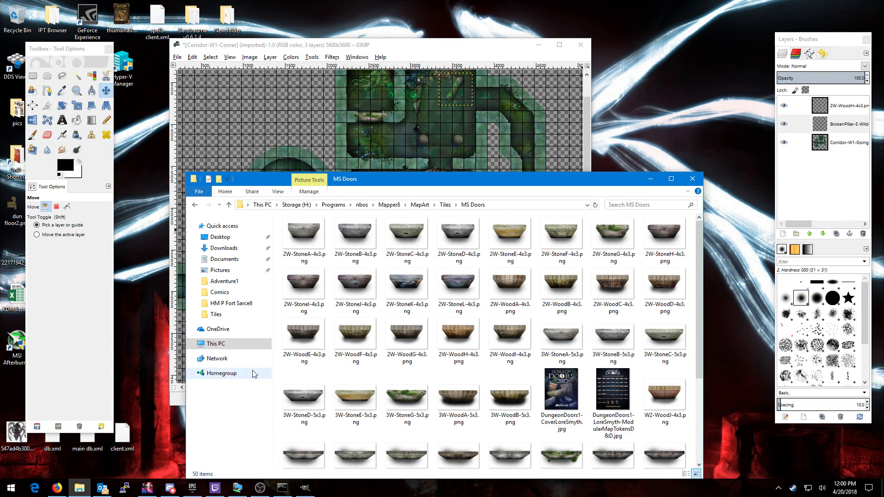
scroll(507, 402, down, 3)
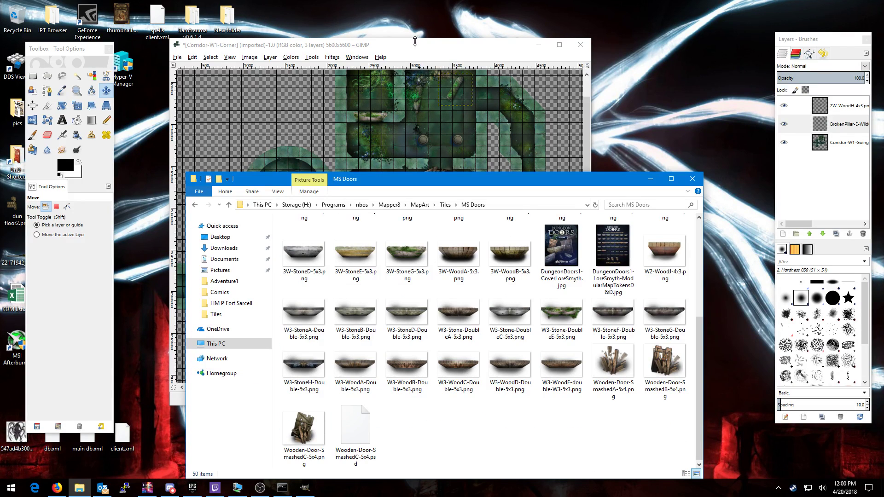
click(347, 318)
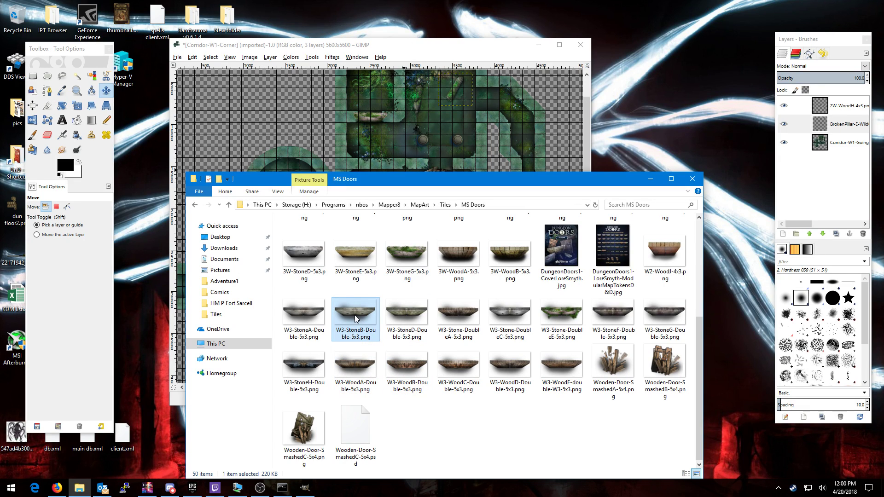
mouse_move(354, 315)
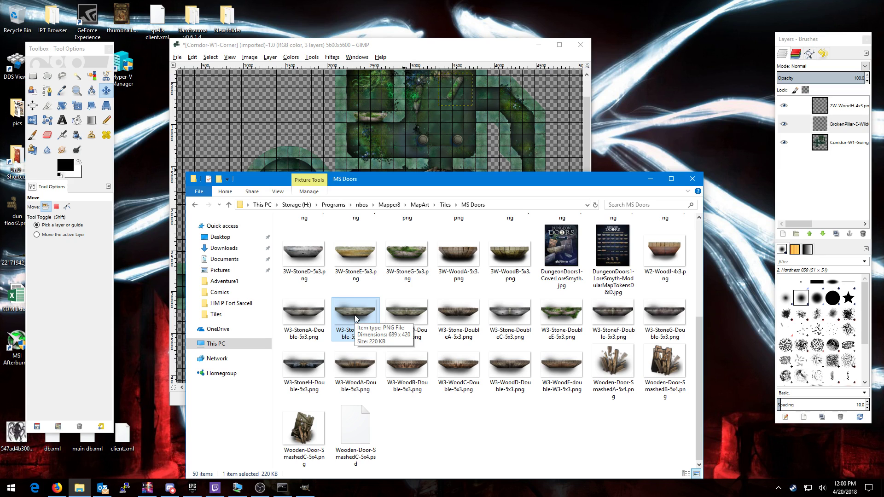
drag(354, 317, 847, 119)
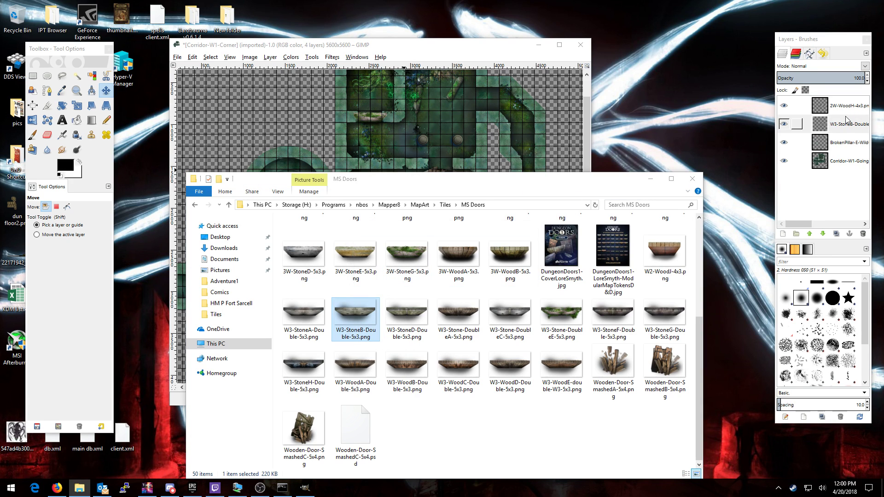
click(473, 46)
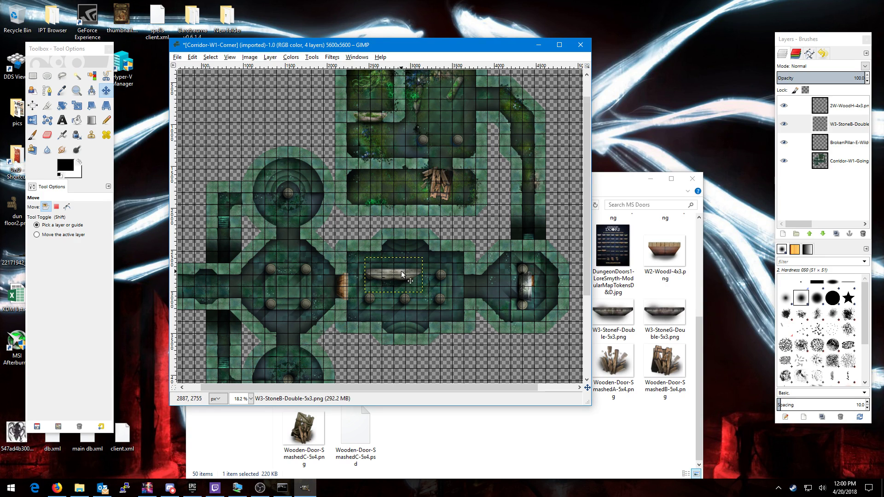
drag(402, 275, 296, 231)
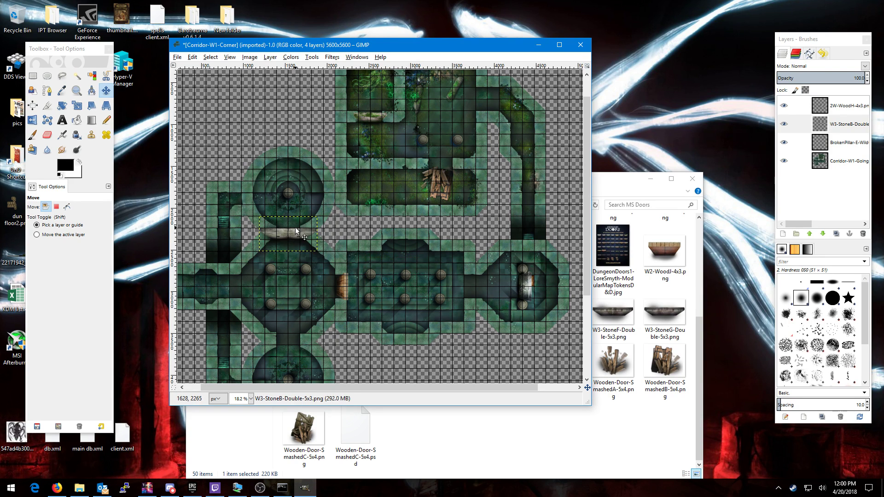
Scale the double stone door layer to 560 px wide by 420 px high, with its proportions unlinked
scroll(268, 251, up, 3)
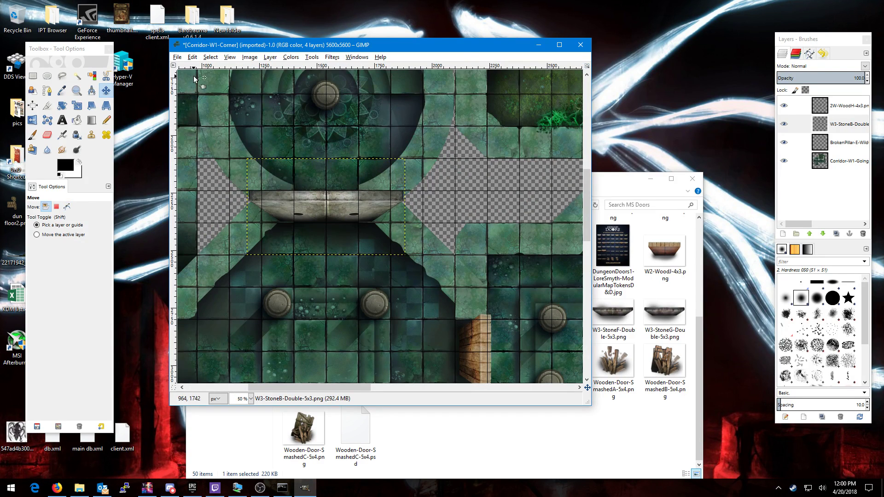
click(275, 58)
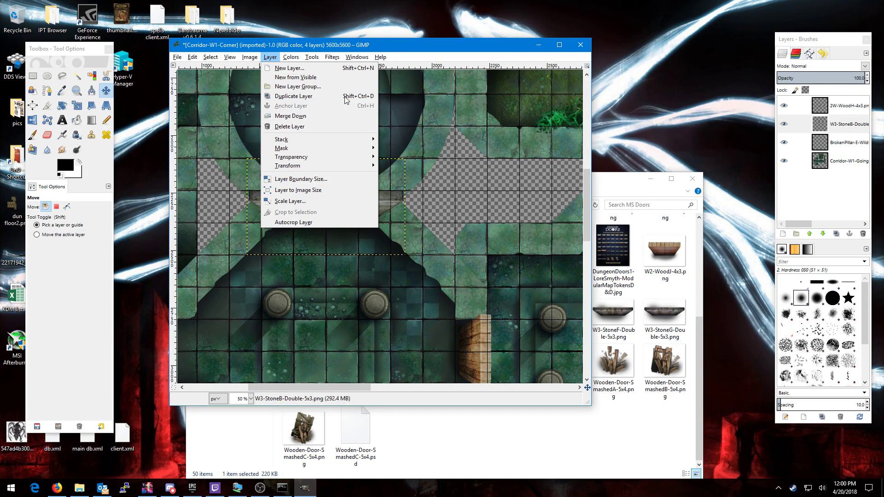
click(291, 201)
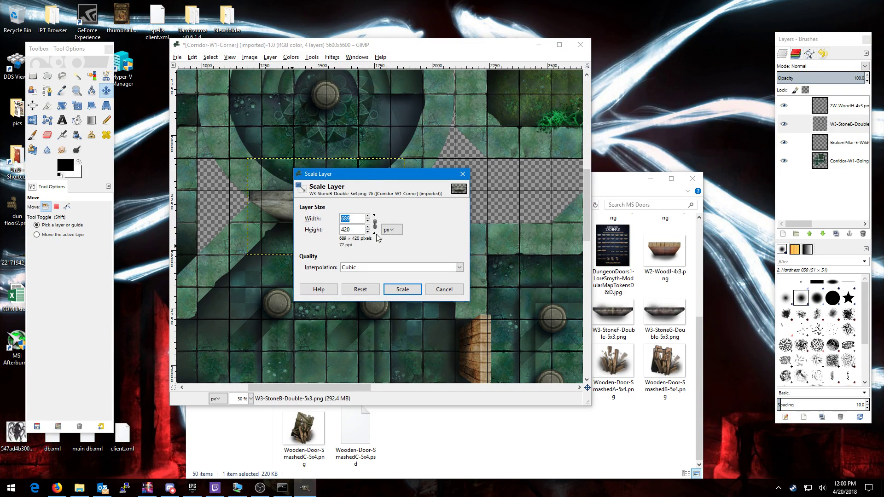
drag(365, 177, 515, 186)
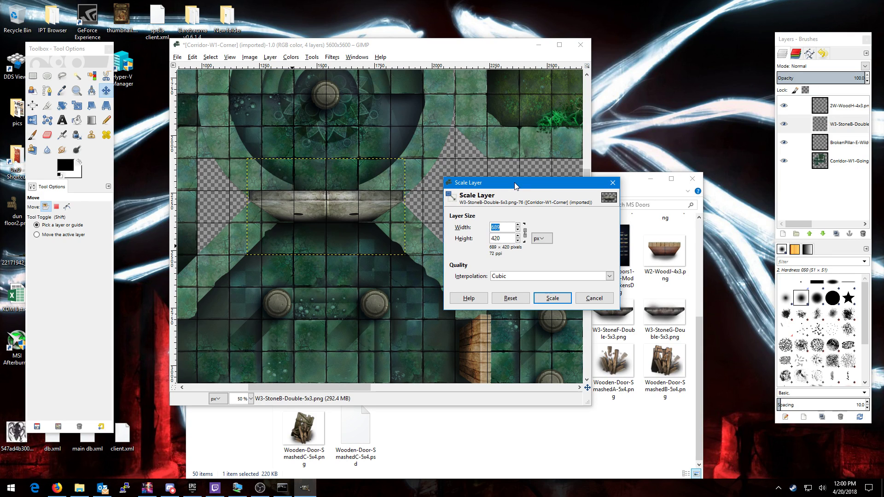
key(Tab)
key(Tab)
click(526, 232)
click(505, 229)
drag(513, 227, 464, 225)
text(560)
click(548, 298)
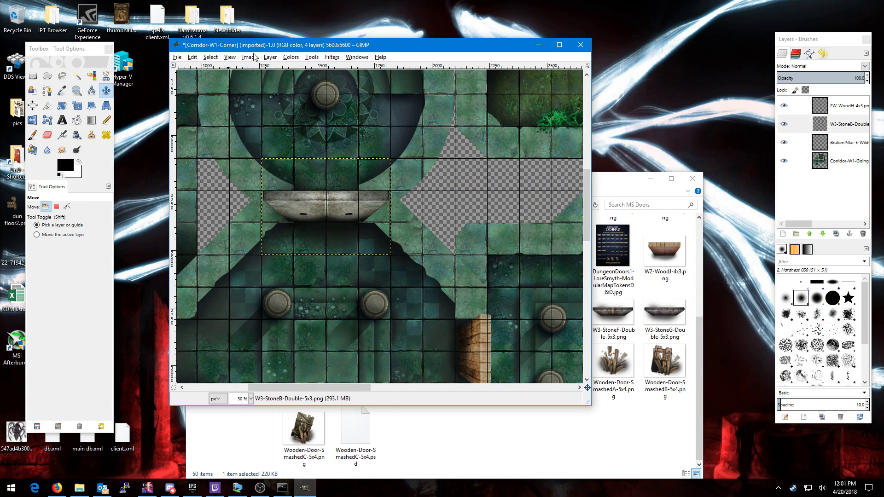
click(270, 58)
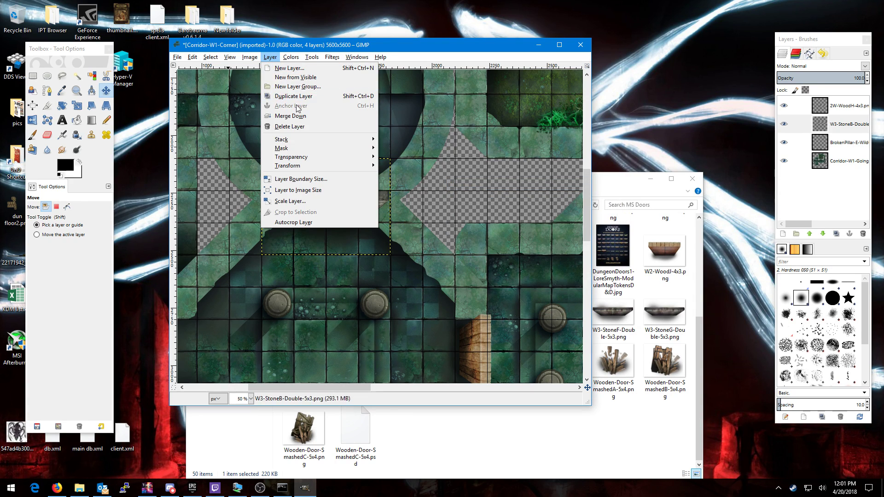
click(304, 201)
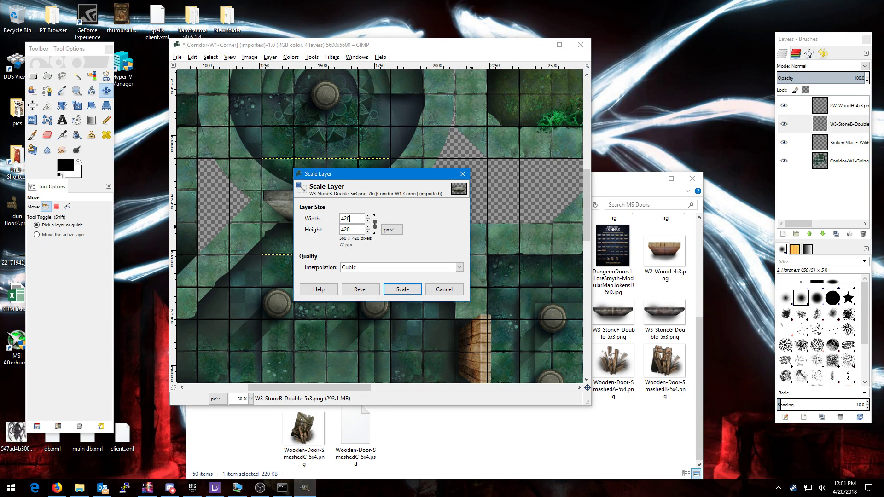
key(Tab)
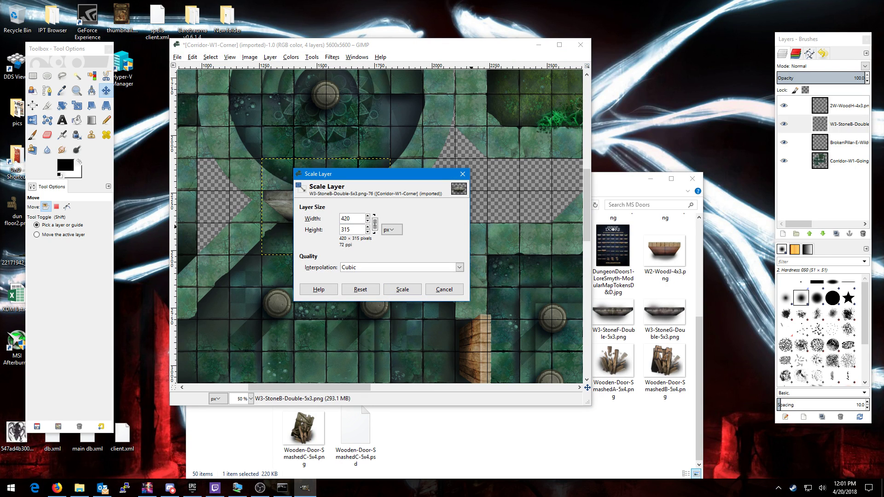
click(444, 290)
Scale the double stone door layer to 420 px wide while keeping its height at 420 px
click(271, 57)
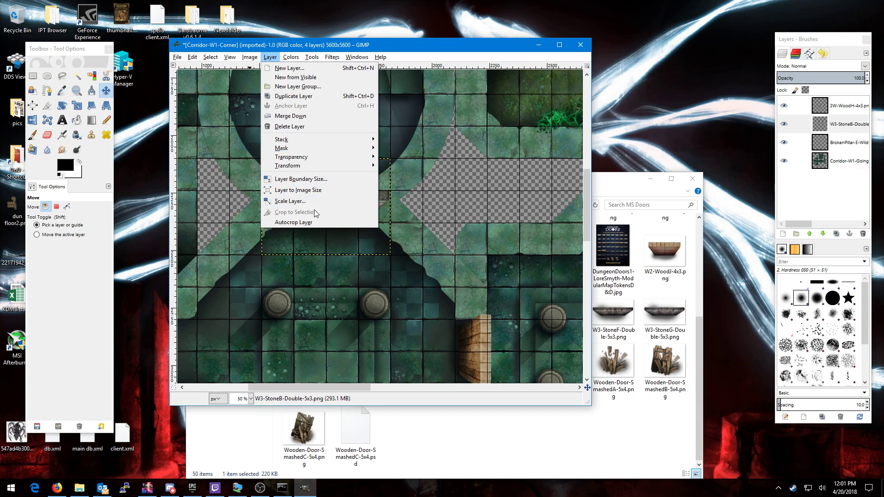
click(294, 201)
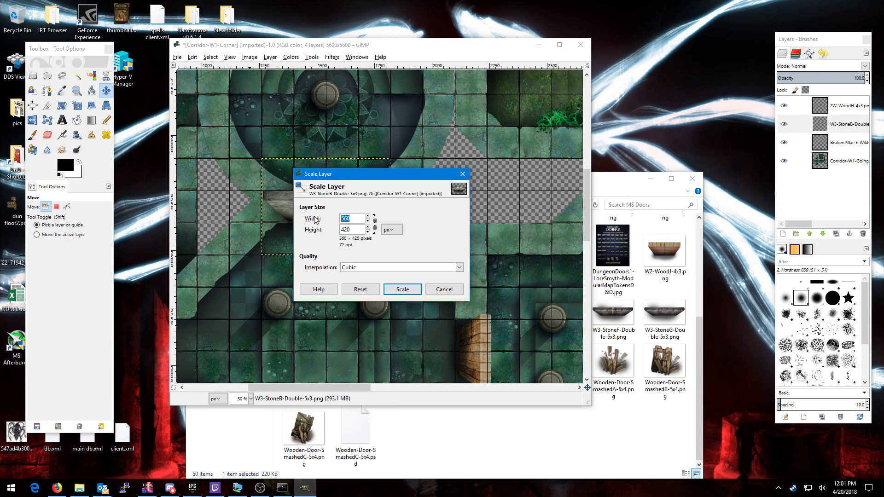
click(390, 292)
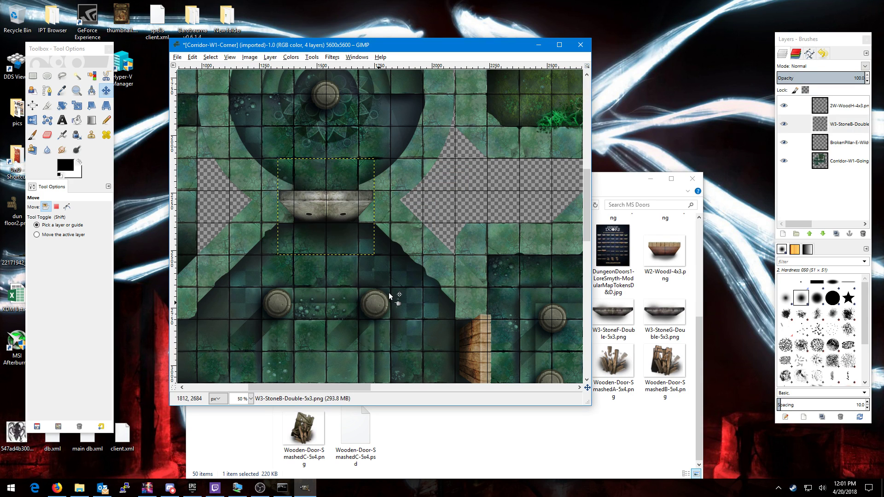
scroll(339, 234, down, 2)
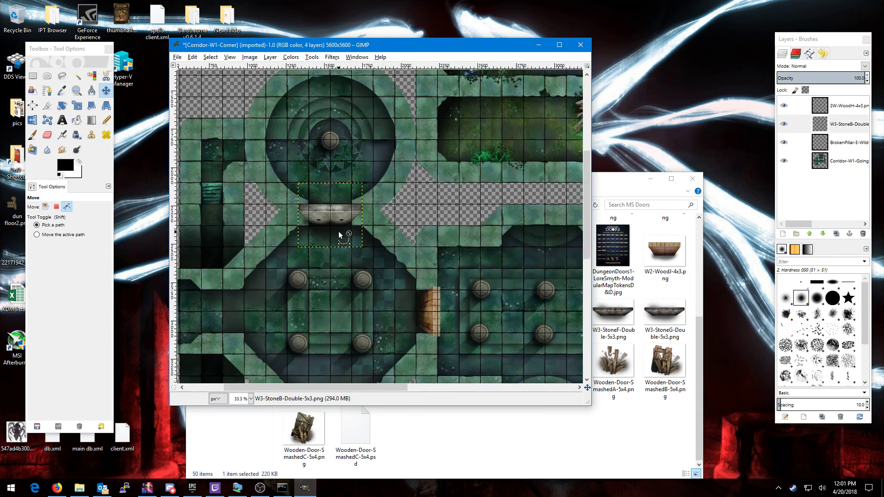
scroll(392, 288, up, 3)
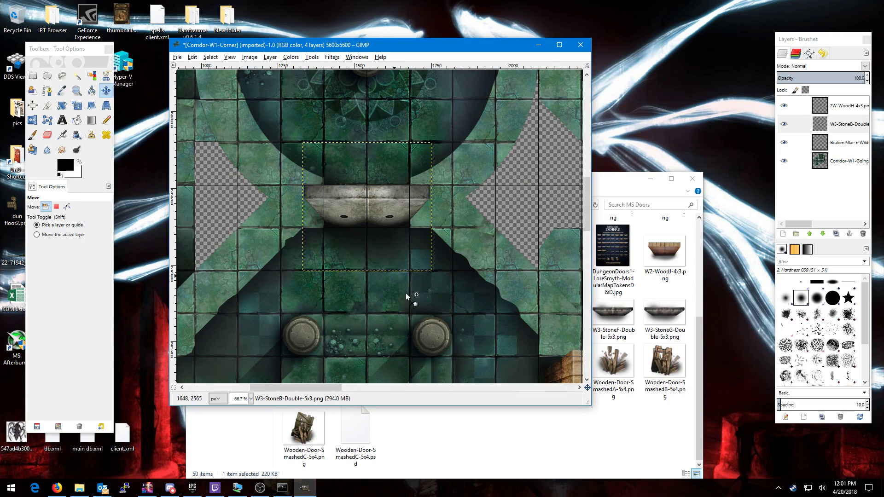
scroll(408, 297, down, 2)
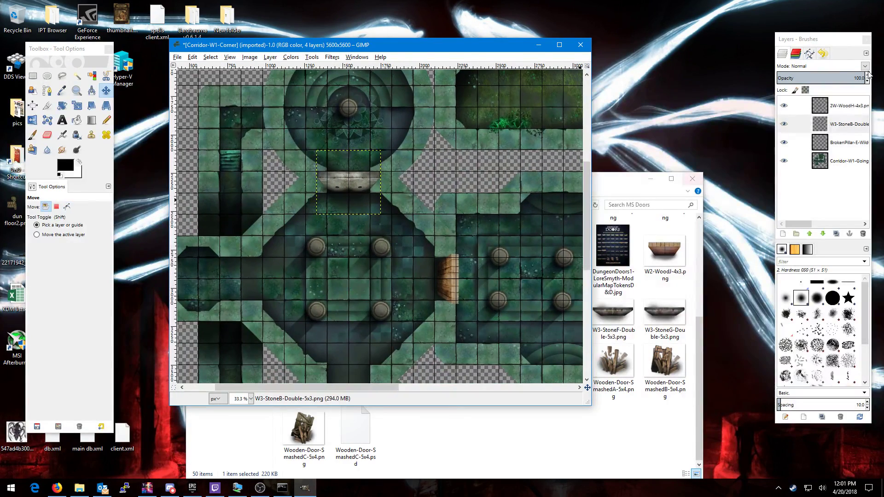
Duplicate the double stone door layer and move the copy between the four-pillar octagonal room and the lower circular room
right_click(839, 123)
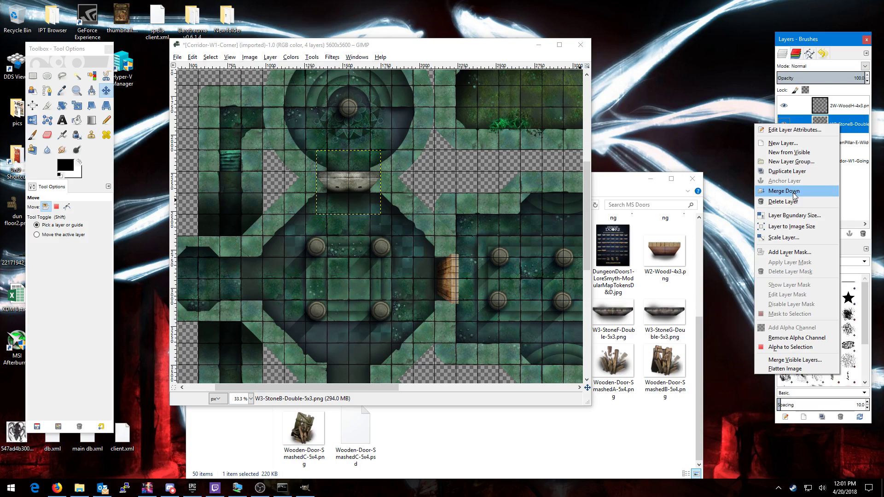
click(795, 172)
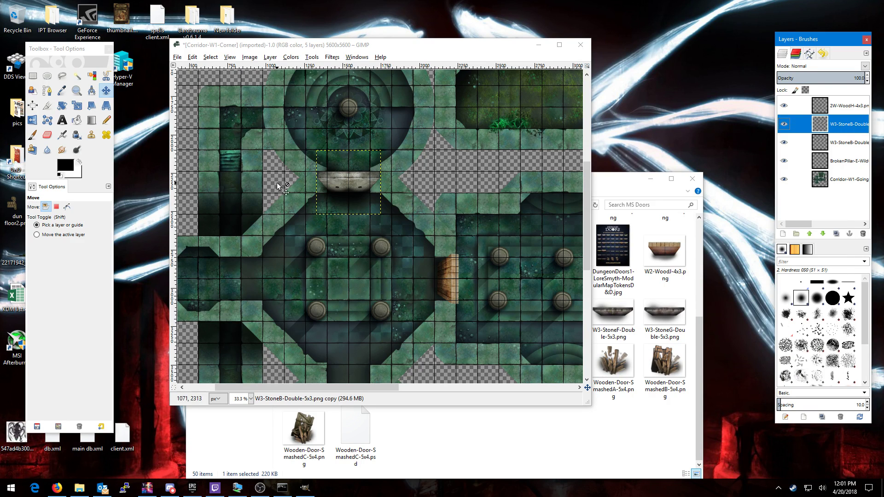
scroll(401, 276, down, 3)
drag(374, 90, 375, 278)
Rotate the copied stone door by half a turn so it faces the opposite way from the upper one
click(62, 106)
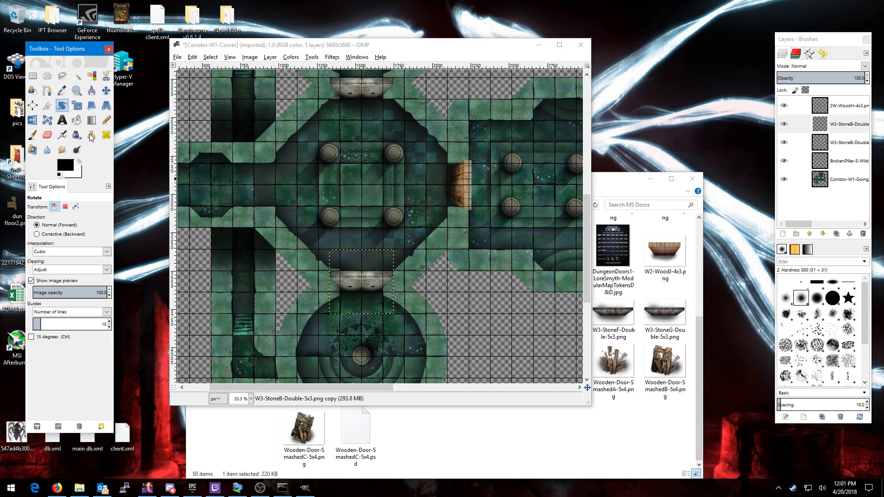
click(363, 282)
drag(722, 218, 741, 220)
click(720, 262)
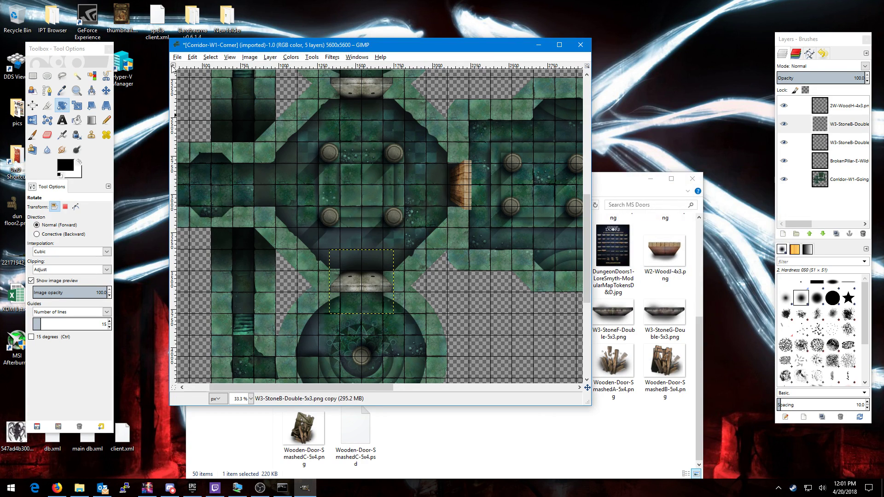
Merge all visible layers into one, with the merged layer expanded as necessary
right_click(846, 110)
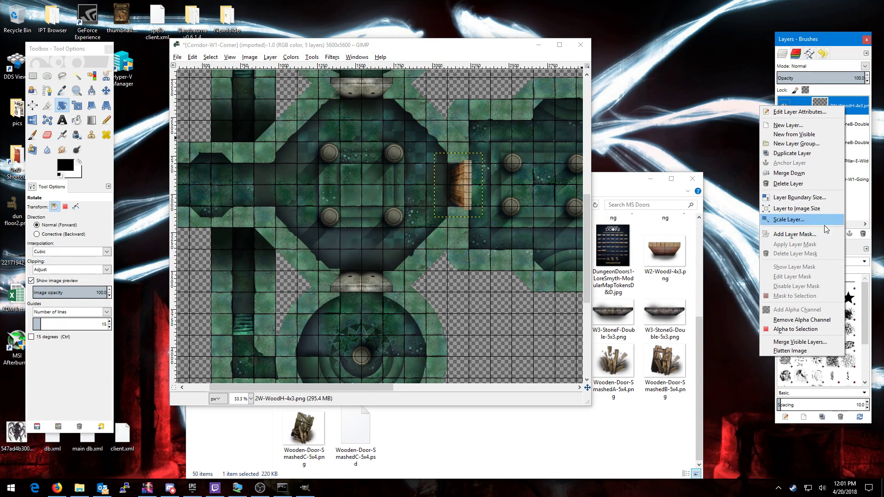
click(811, 343)
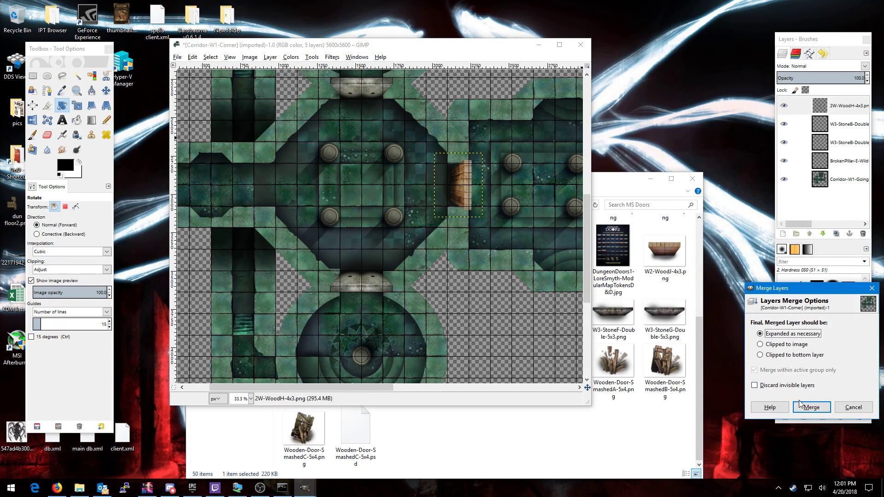
click(811, 406)
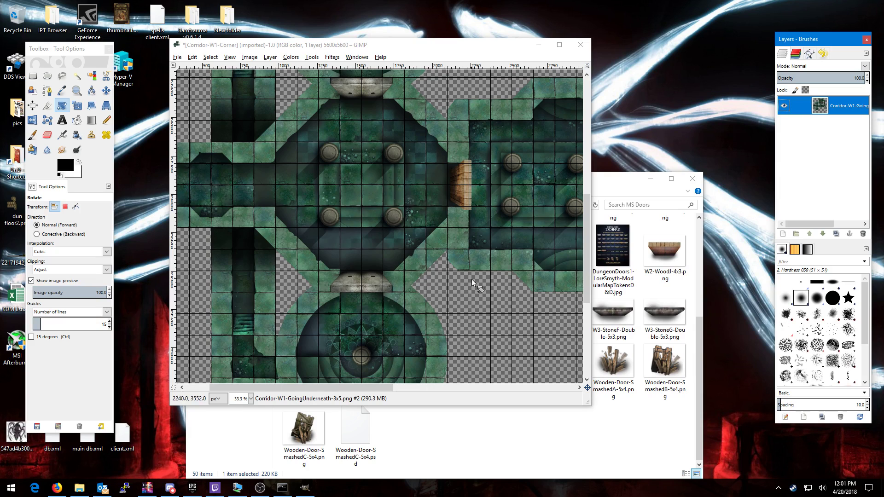
Check the merged map's rooms and corridors, and fit the canvas to the merged layer
scroll(431, 259, down, 3)
drag(381, 287, 431, 305)
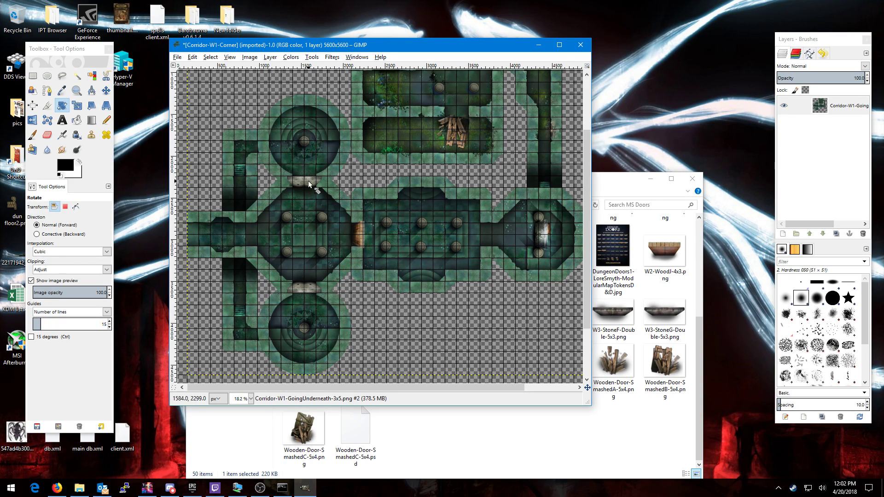
drag(474, 242, 443, 286)
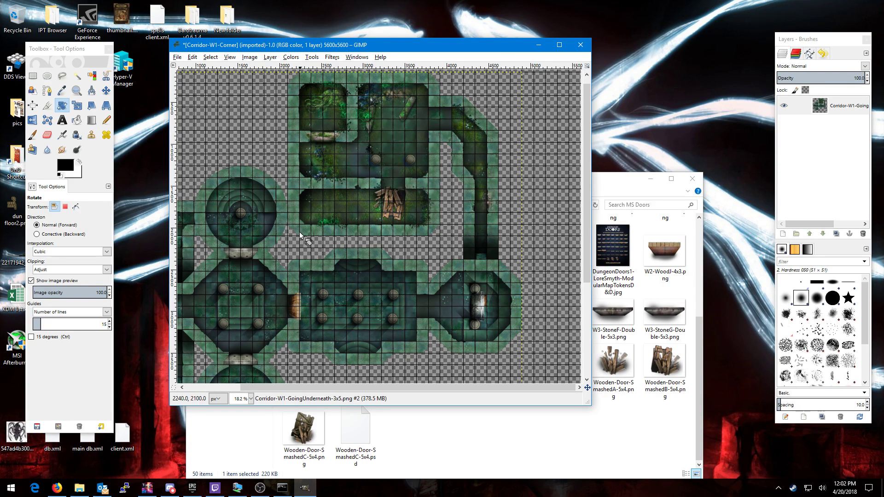
scroll(323, 194, down, 4)
scroll(322, 194, left, 5)
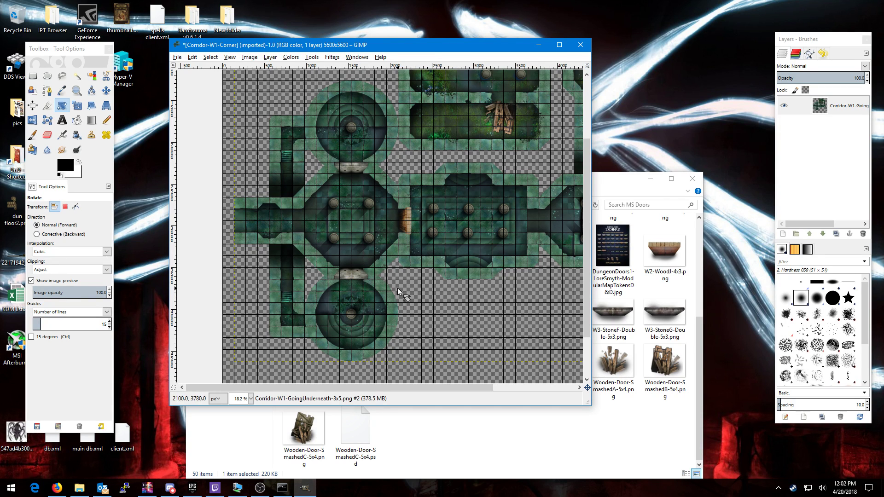
scroll(406, 300, down, 1)
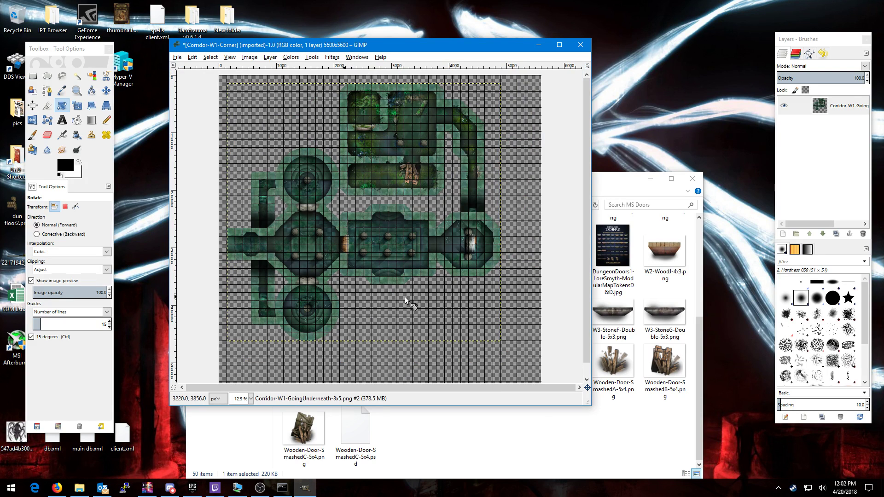
scroll(405, 300, down, 1)
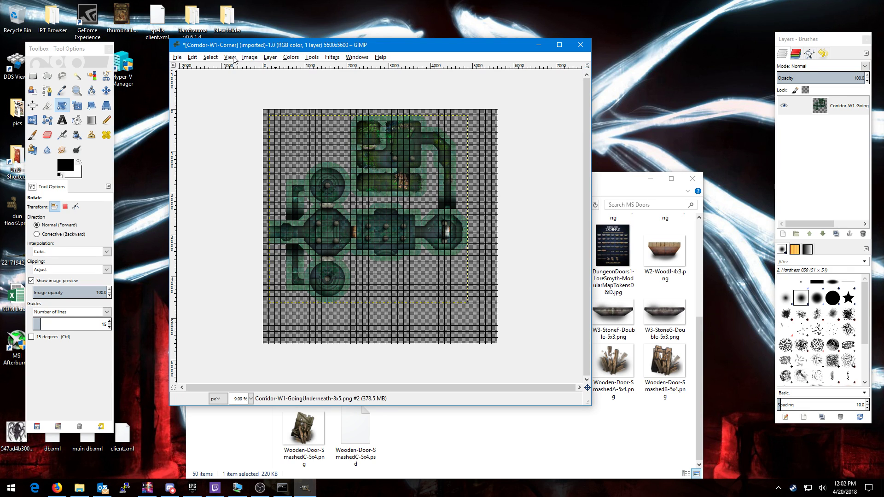
click(250, 57)
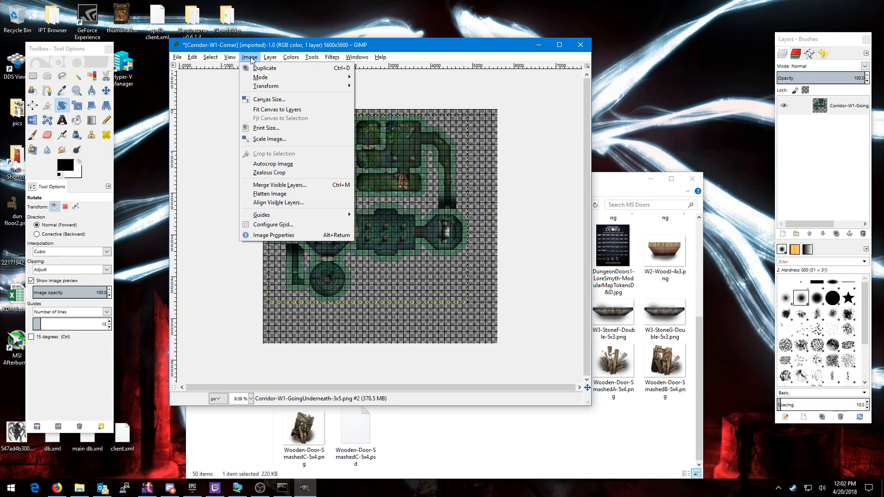
click(309, 111)
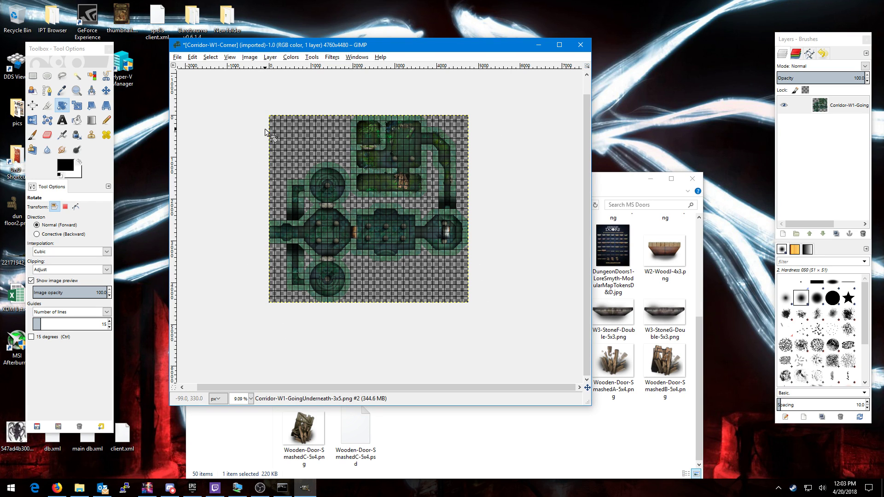
Open the canvas size settings for the map and place the dialog clear of the artwork
click(250, 58)
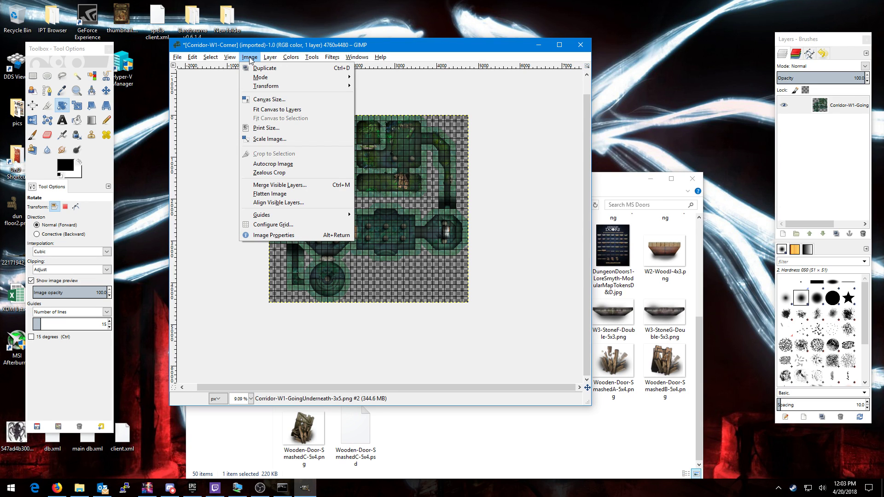
click(282, 102)
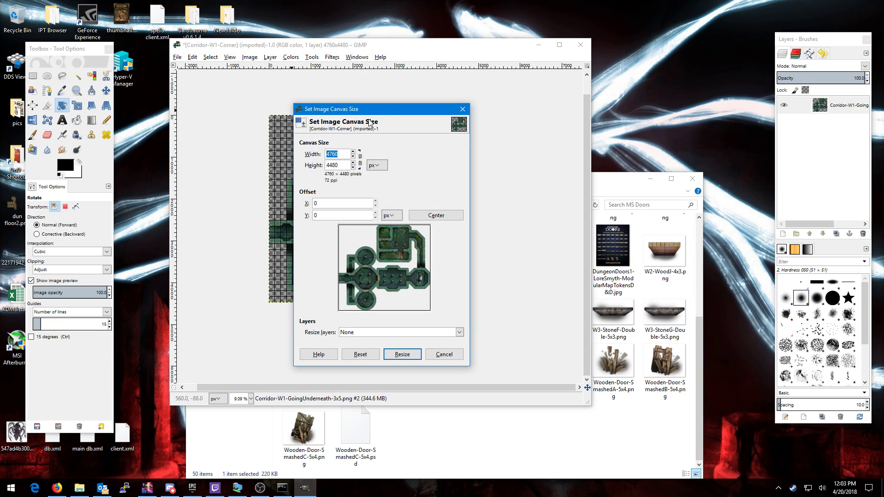
drag(373, 117, 535, 125)
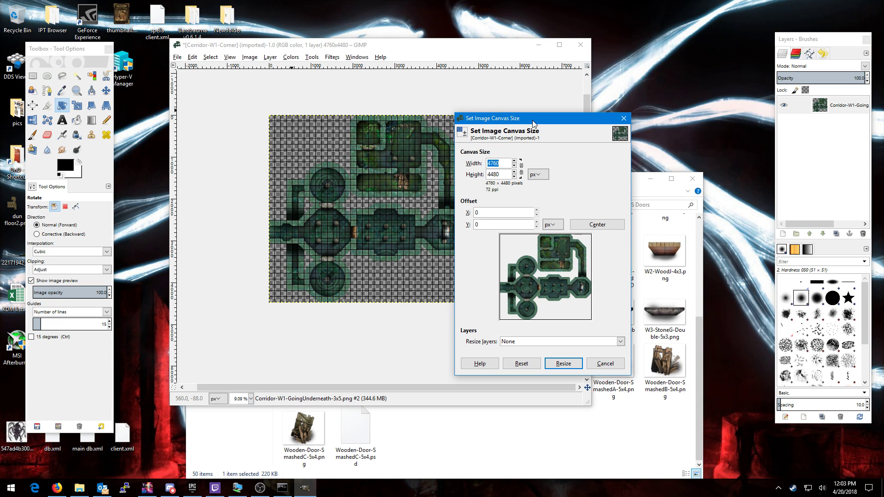
drag(533, 122, 580, 137)
drag(468, 175, 554, 238)
click(762, 263)
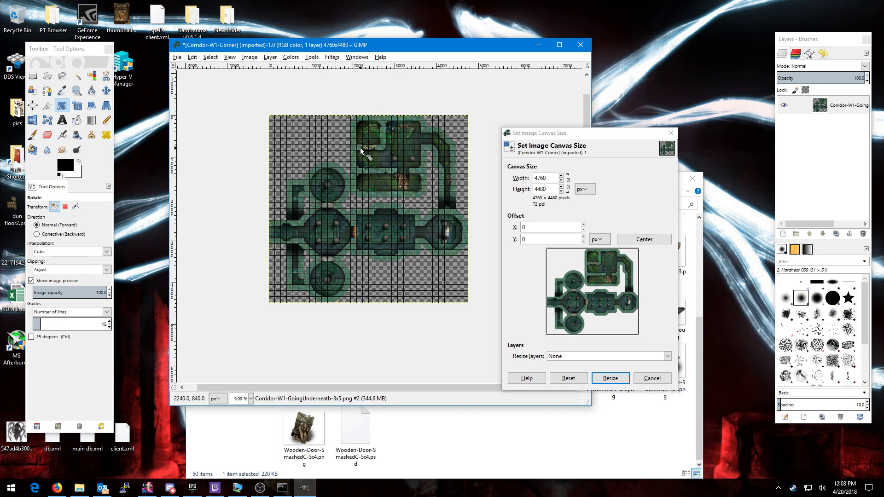
Open Calculator, add 280 to the 4760 px canvas width, and set the canvas width to 5040 px
click(12, 489)
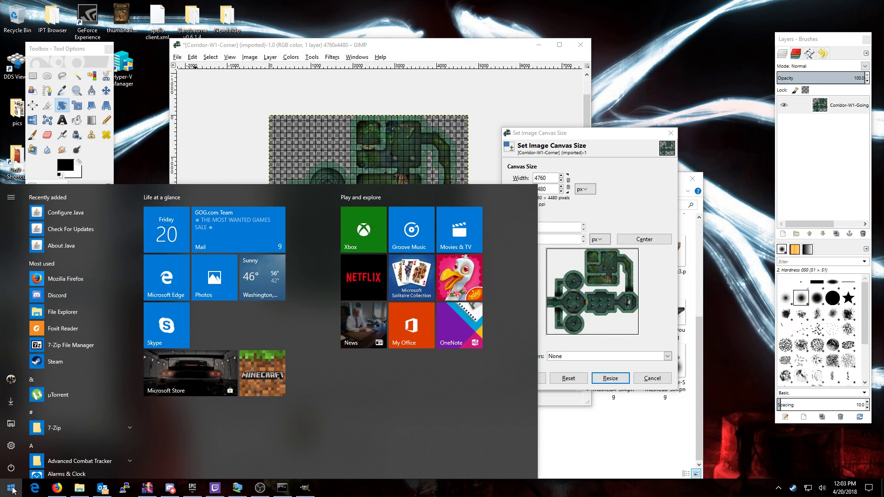
click(12, 489)
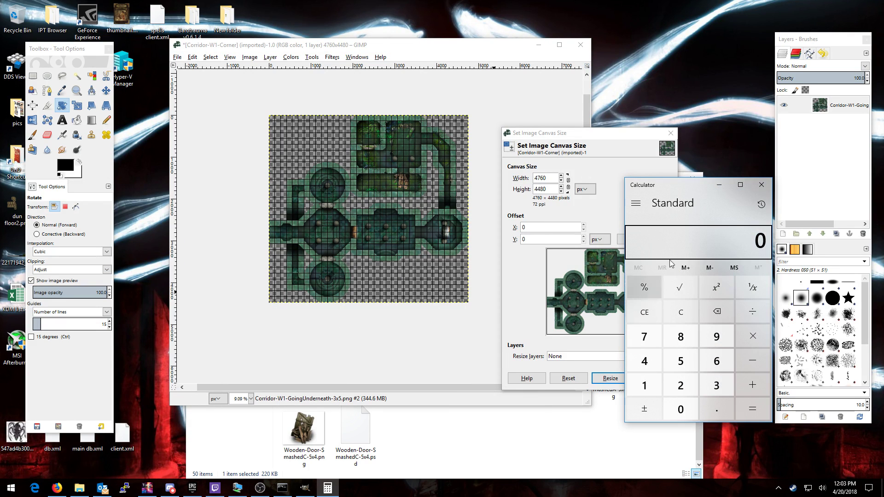
drag(668, 193, 713, 184)
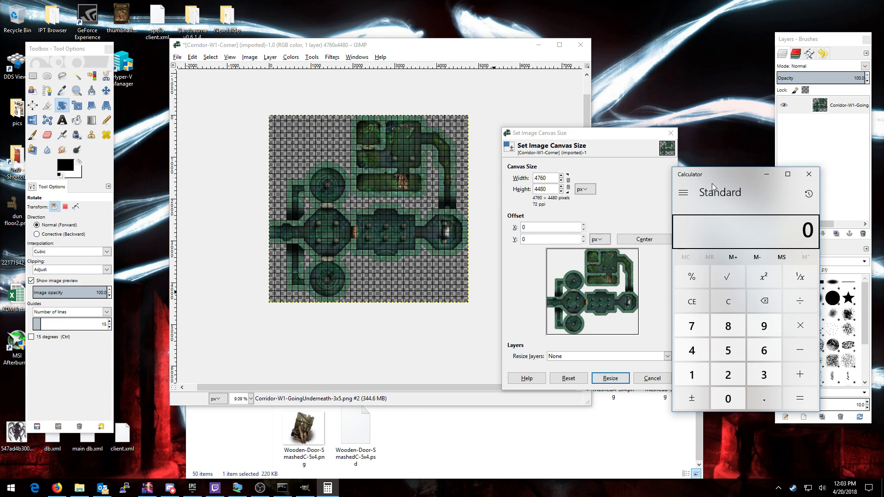
text(4760+280)
key(Return)
click(550, 178)
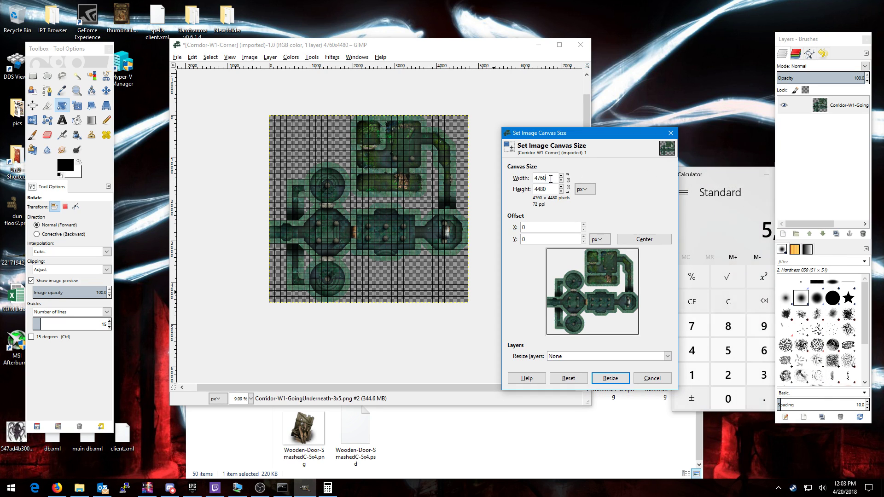
double_click(551, 178)
text(5040)
Calculate 4480 + 280 in Calculator and set the canvas height to 4760 px
click(732, 206)
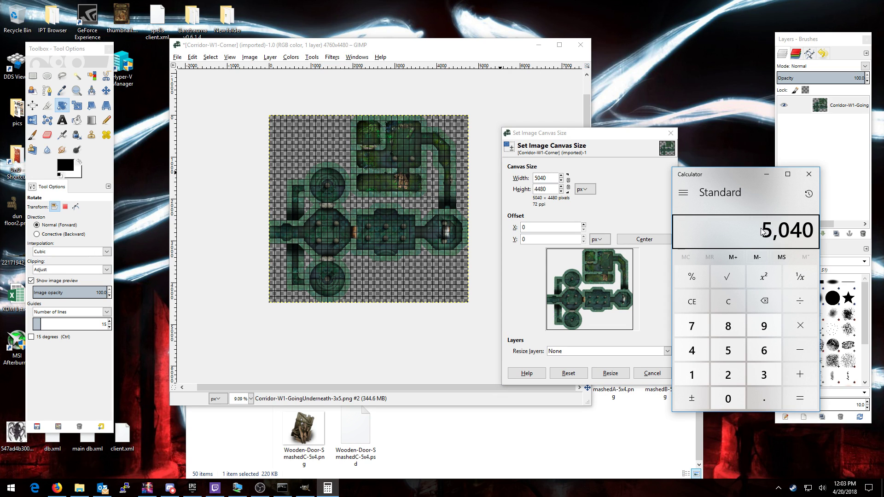
click(699, 302)
text(44)
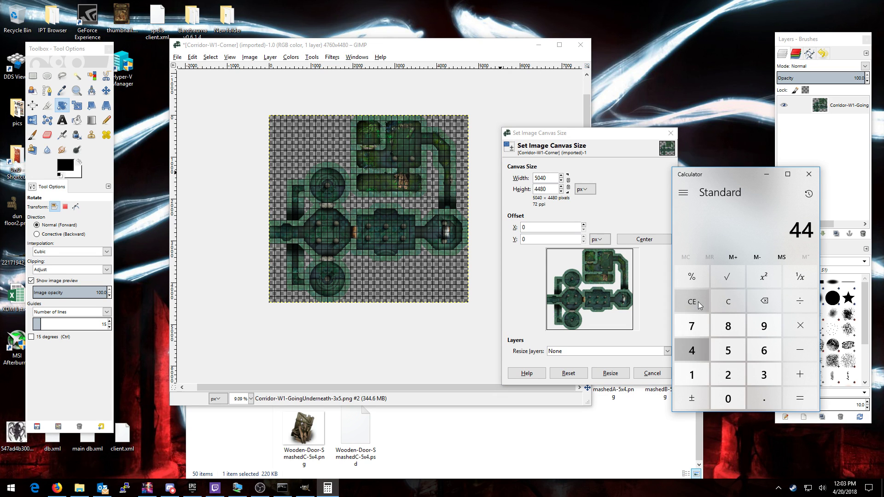
text(80 + 280)
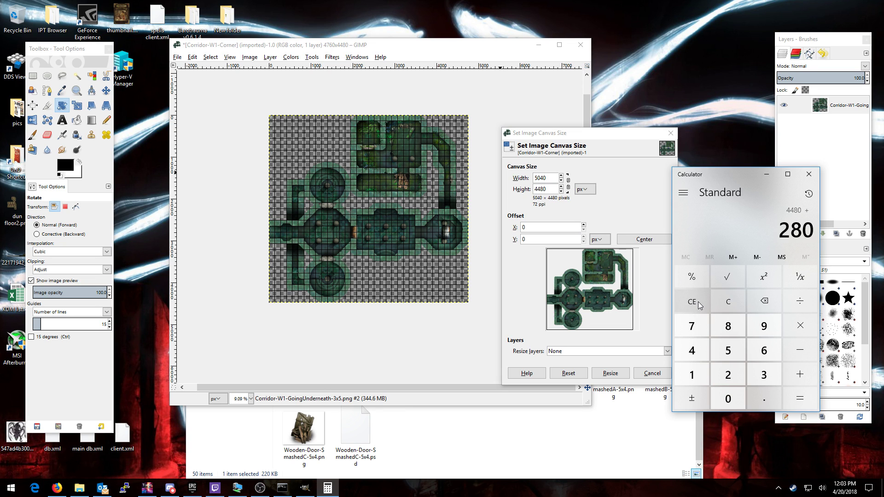
key(Return)
click(552, 191)
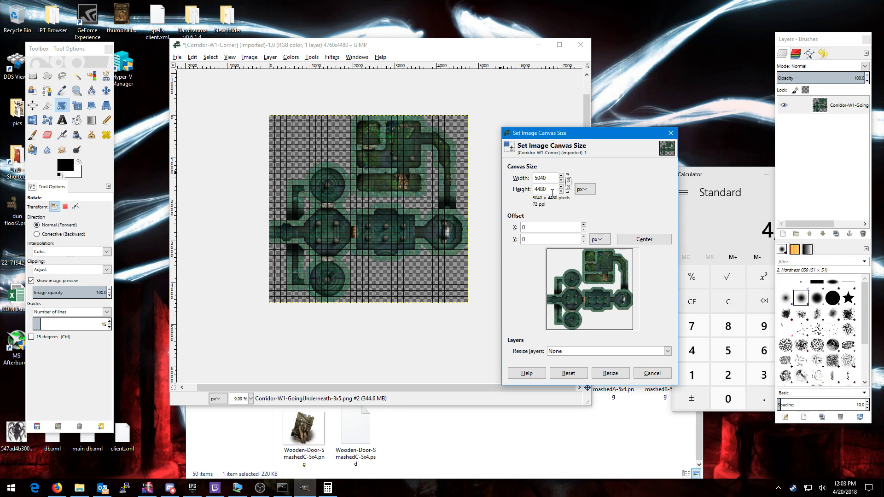
drag(717, 178, 682, 201)
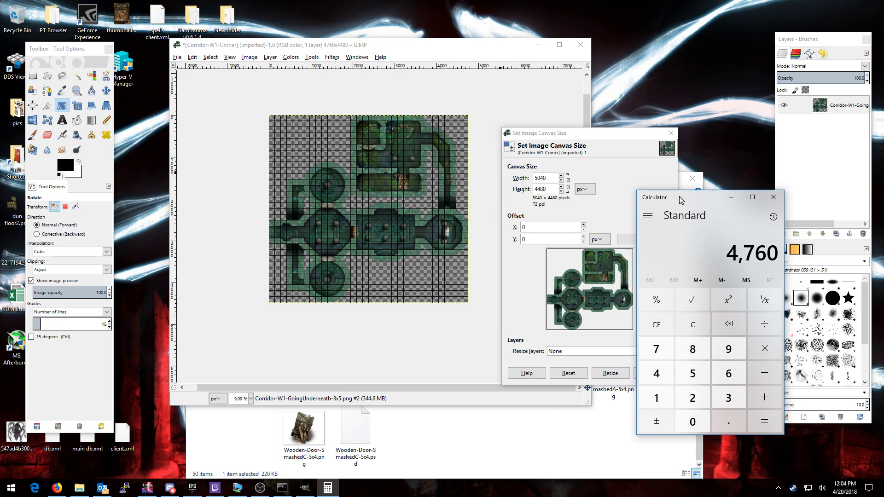
click(597, 140)
drag(551, 189, 517, 187)
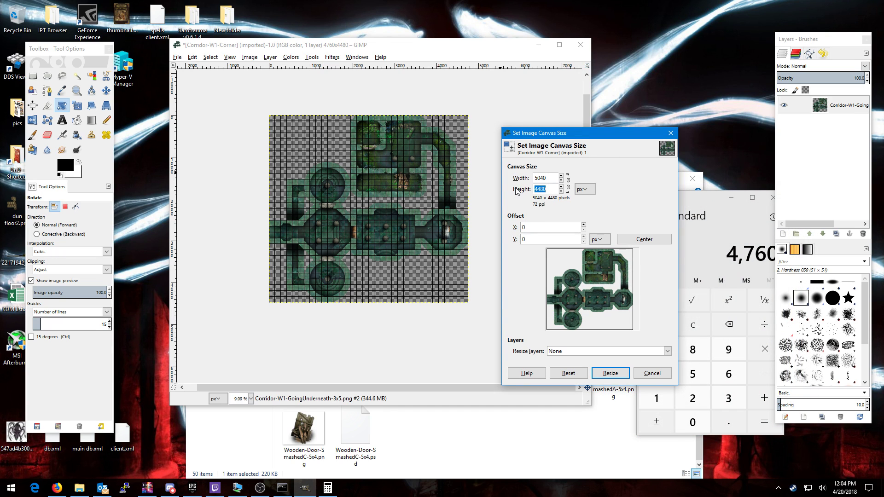
text(4760)
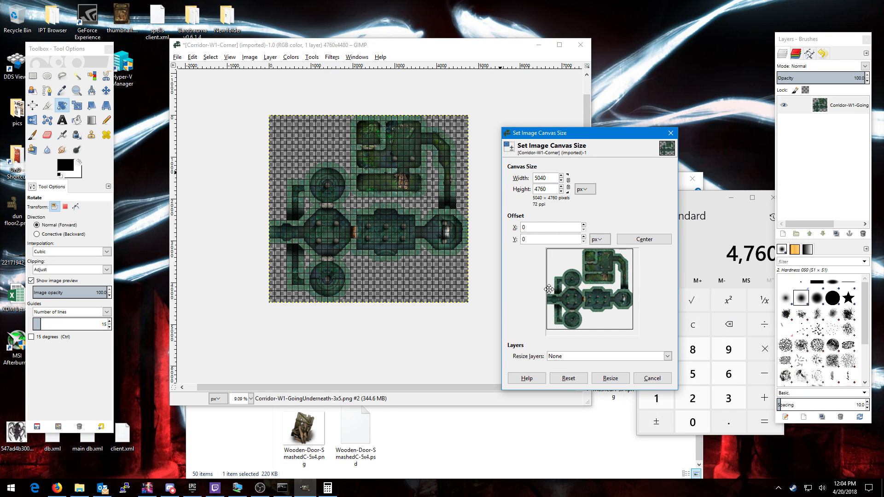
Center the map on the enlarged canvas, apply the resize, and close Calculator
click(630, 240)
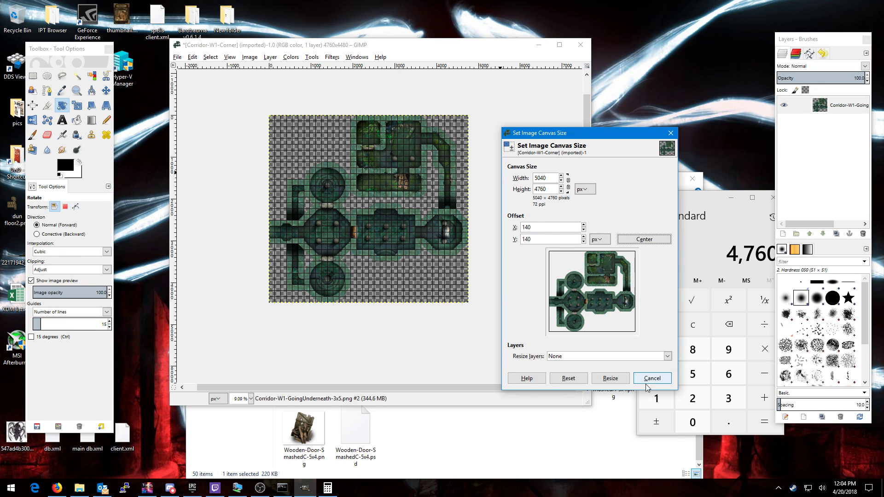
click(611, 379)
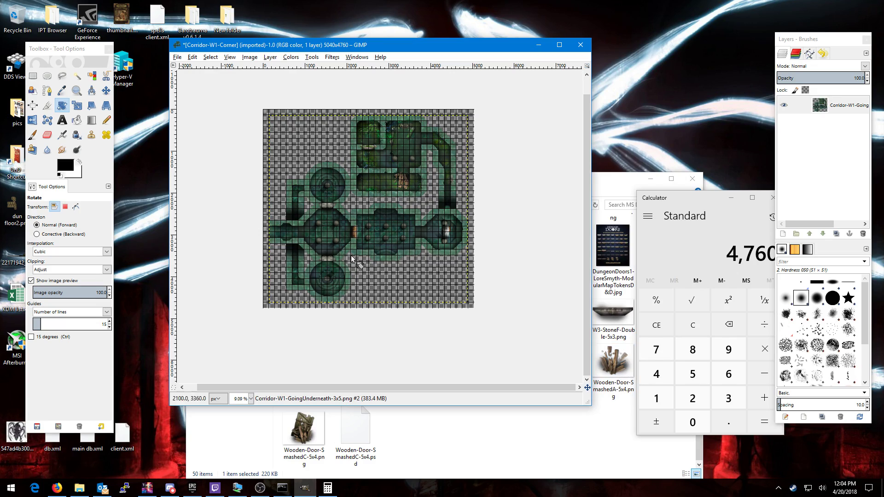
scroll(320, 295, up, 1)
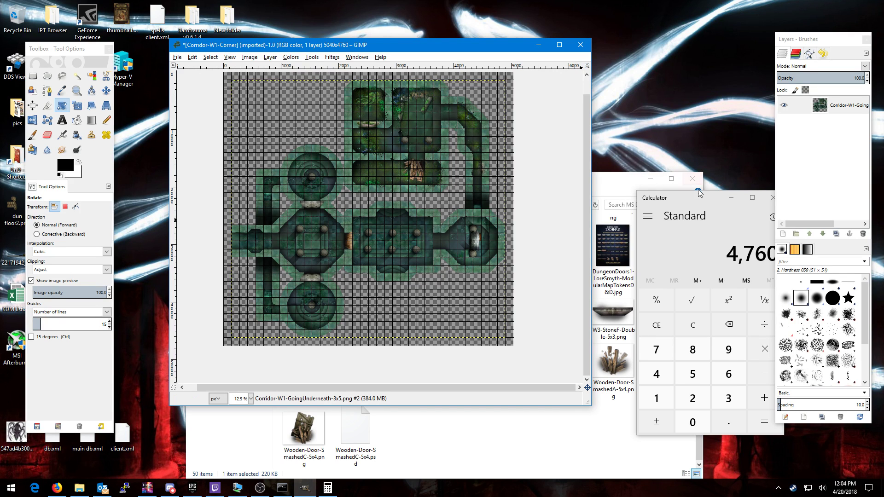
click(782, 198)
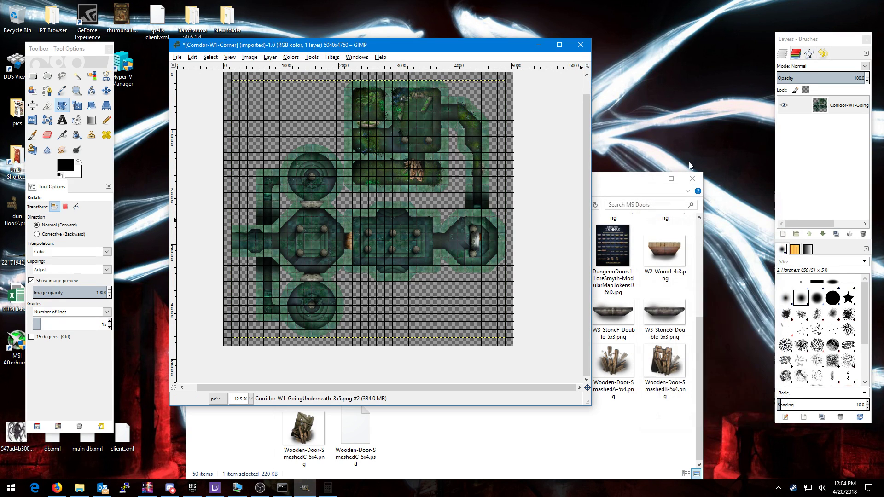
Return from the MS Doors folder to the GIMP map window and switch to the Move tool
drag(615, 186, 620, 167)
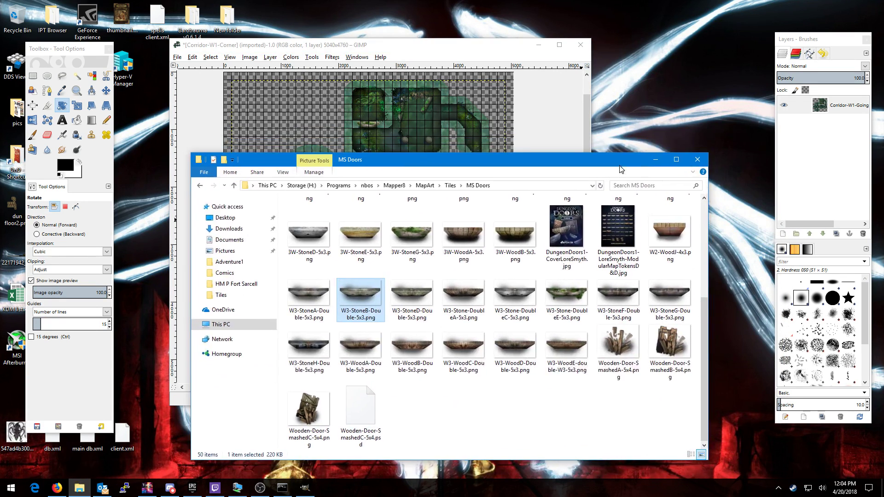
click(490, 48)
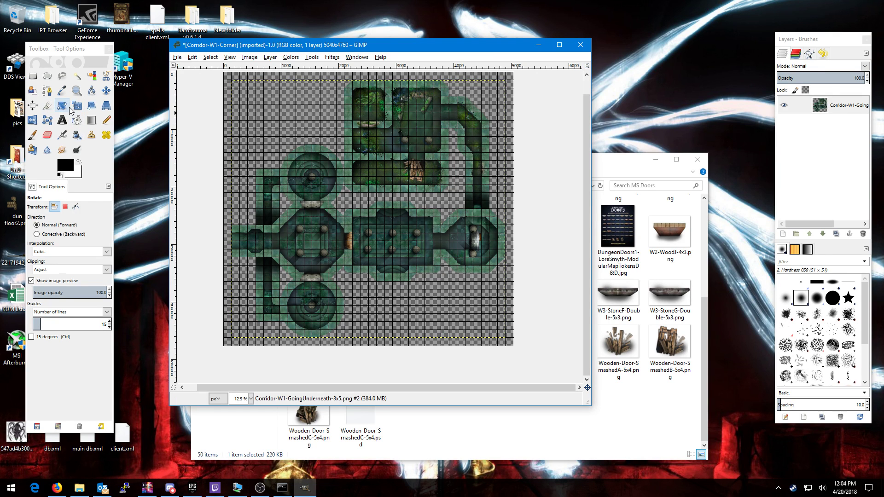
click(106, 92)
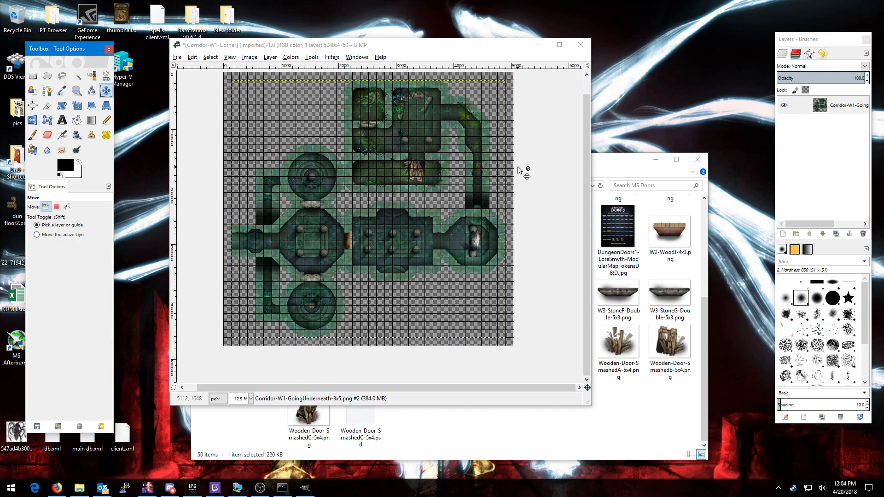
drag(585, 136, 578, 123)
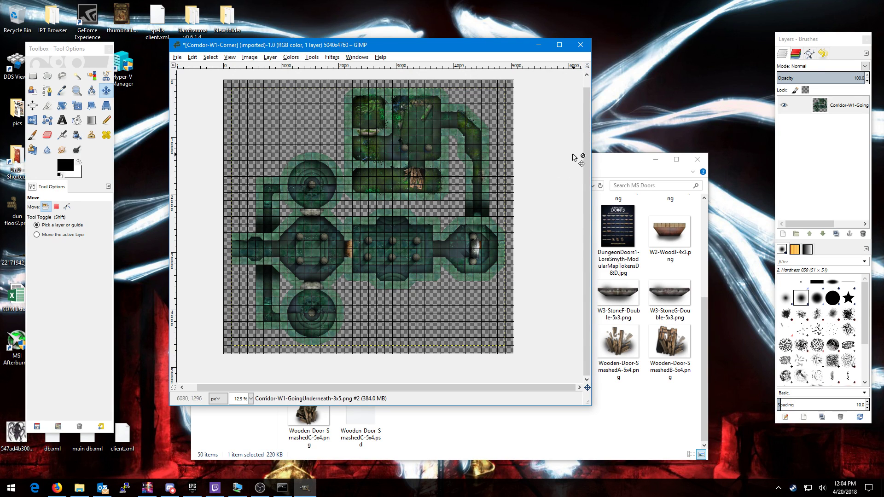
Export the map to the Desktop as super awesome map.png, keeping the offered PNG options
click(178, 58)
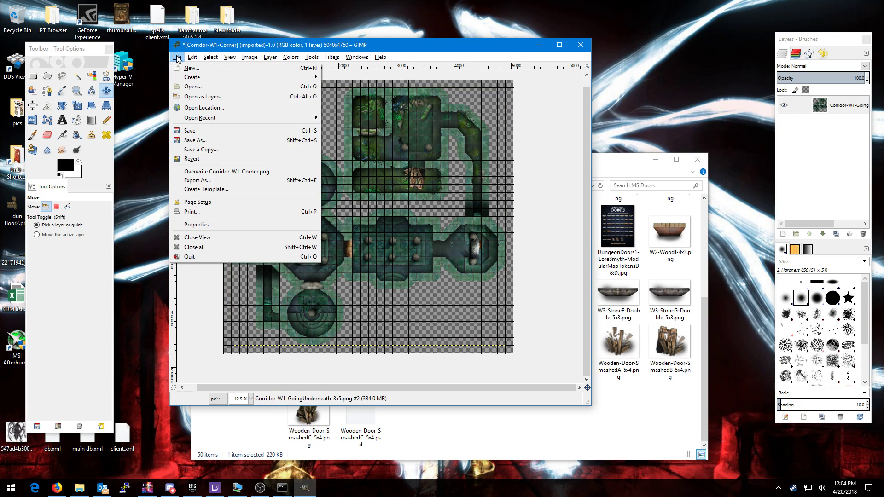
click(214, 180)
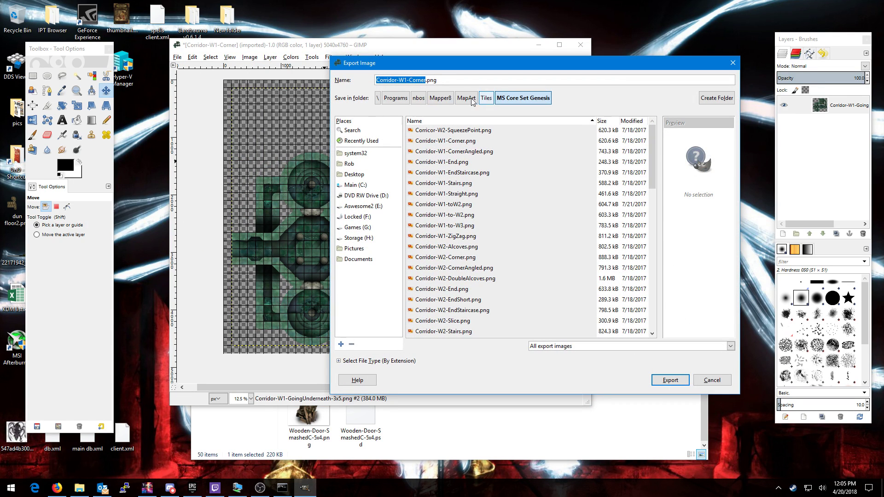
click(350, 176)
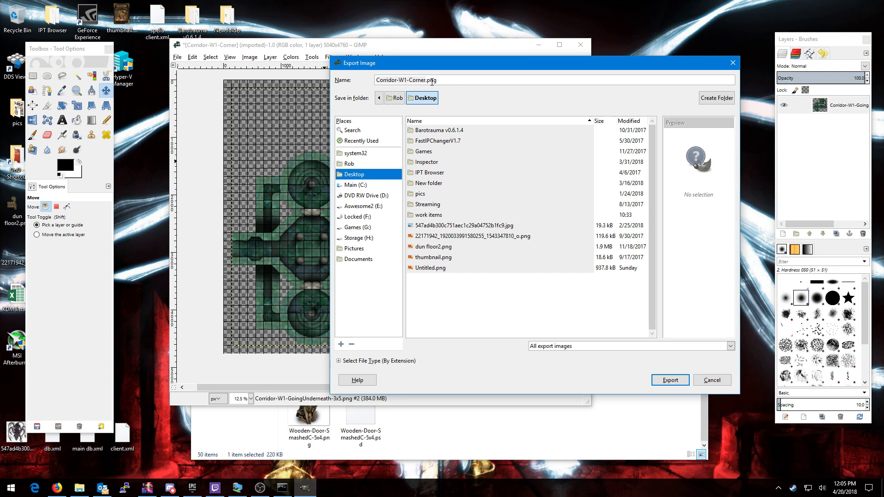
click(426, 80)
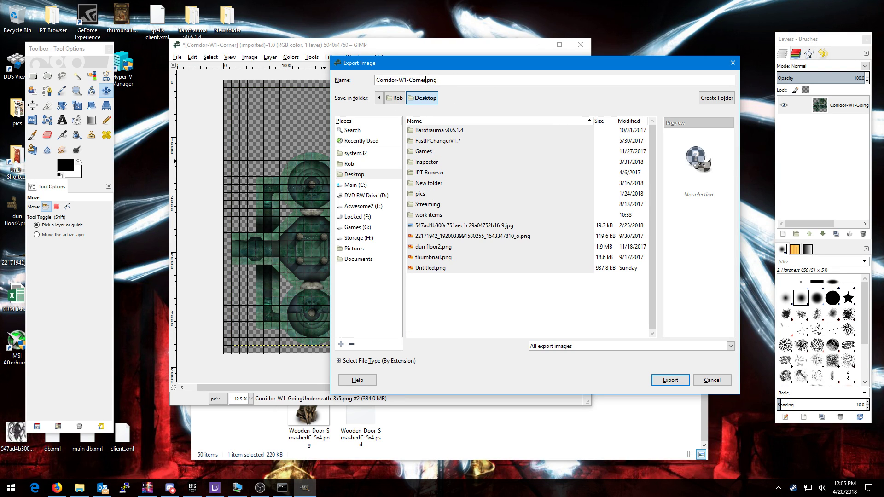
key(shift+Home)
text(super awesome map)
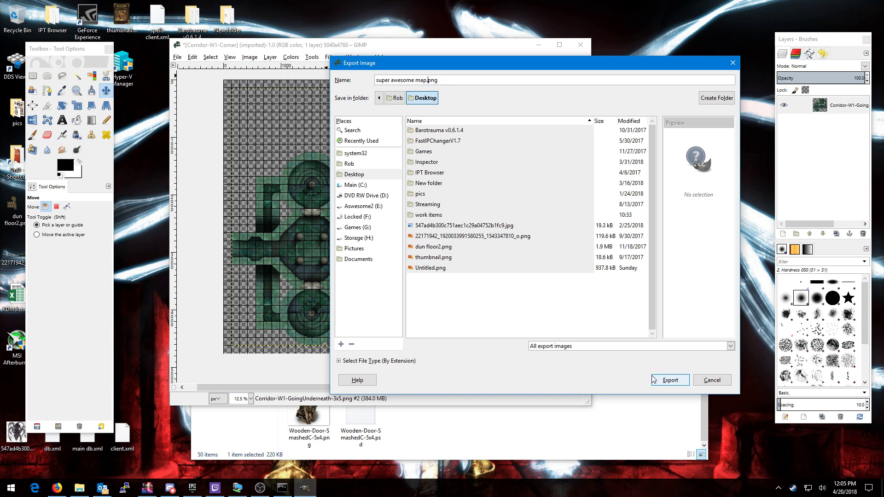
click(679, 381)
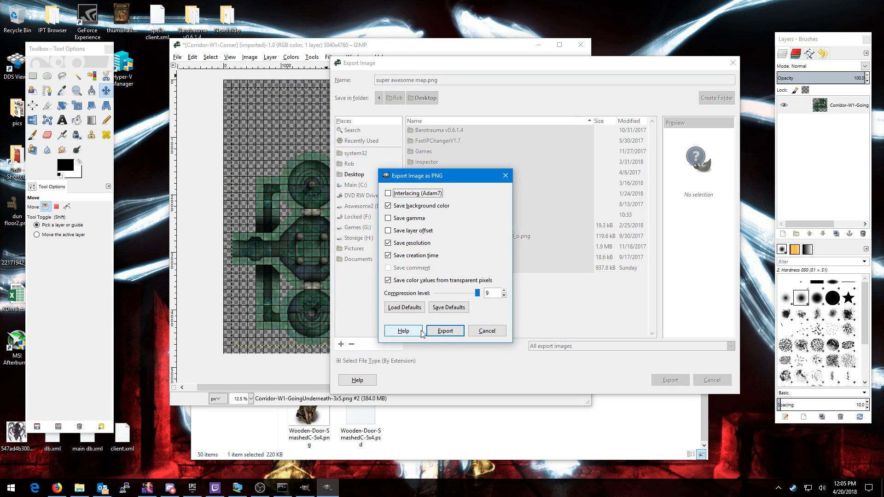
click(448, 330)
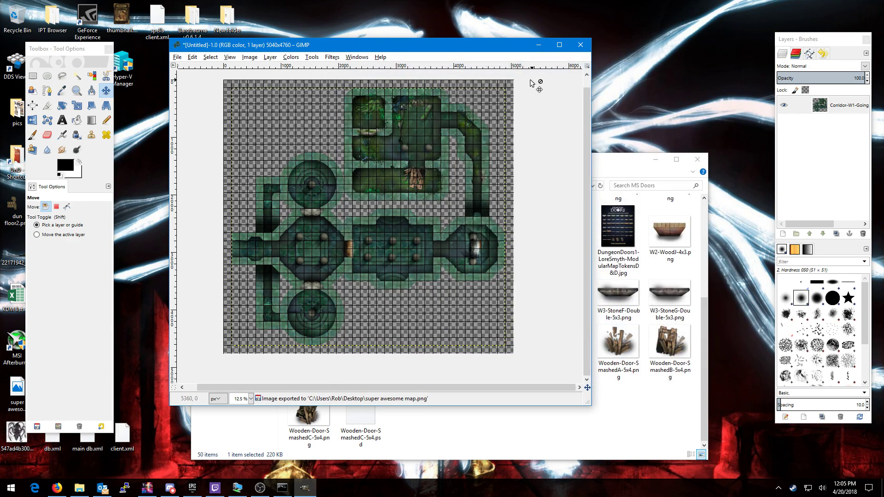
Move the map window and toolbox clear of the desktop icons and open the exported super awesome map image in Photos
drag(484, 45, 574, 40)
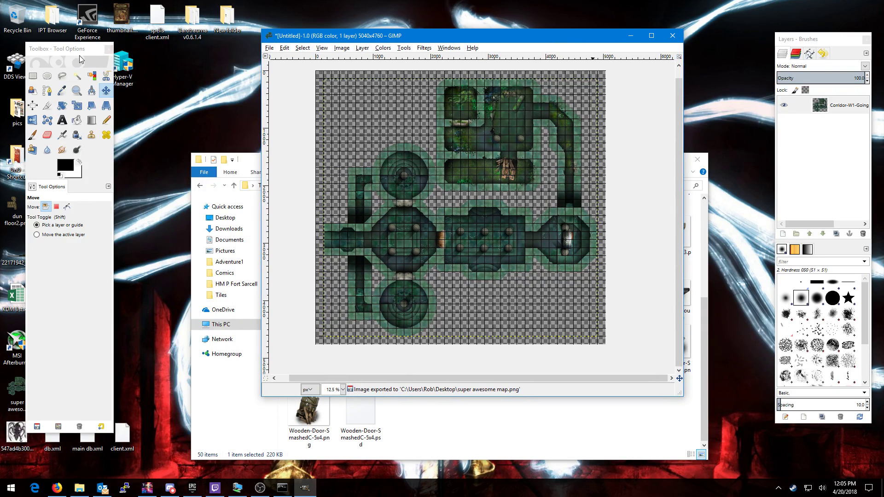
drag(80, 55, 157, 55)
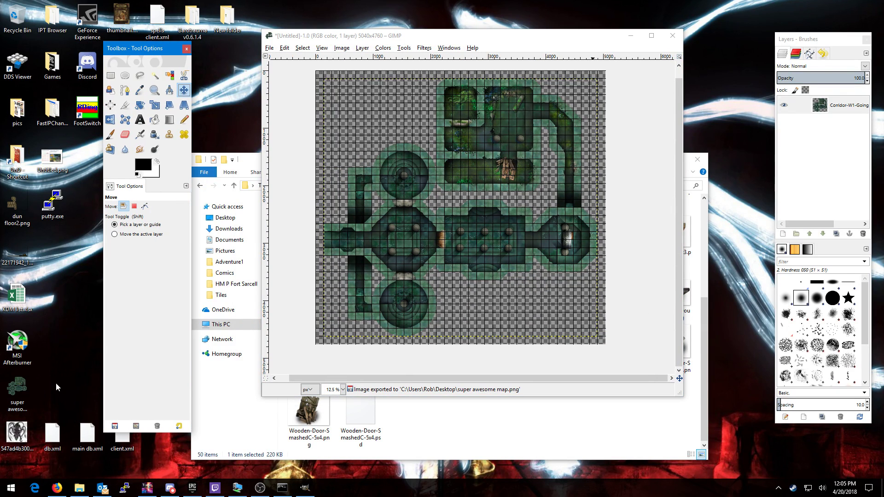
double_click(21, 391)
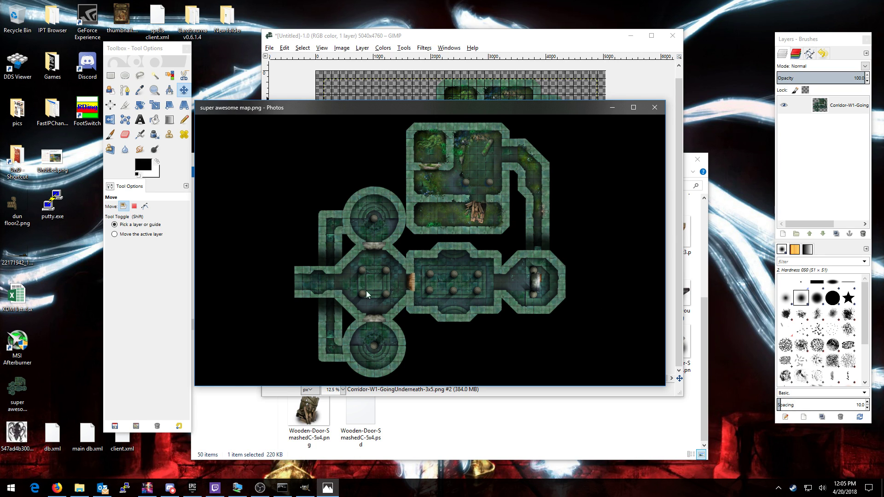
Examine the exported map's doors, pillared rooms, overgrown chambers and corridors up close, and close the image viewer
scroll(367, 294, up, 3)
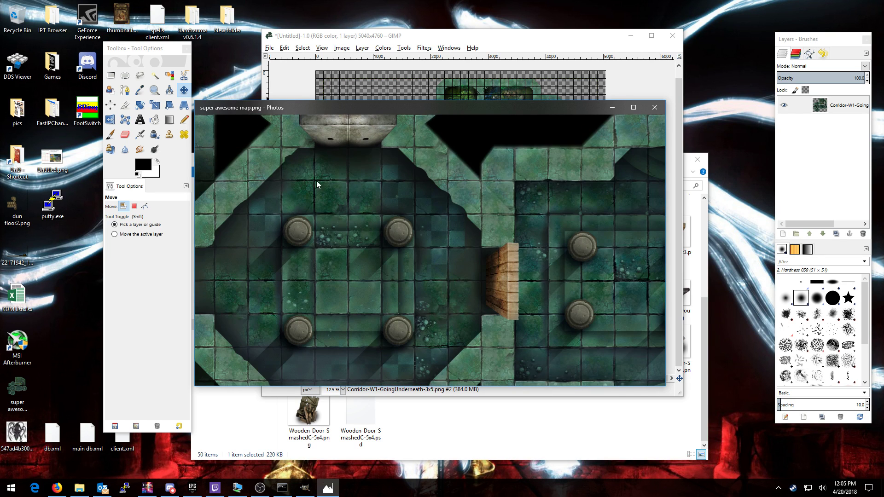
drag(316, 184, 515, 295)
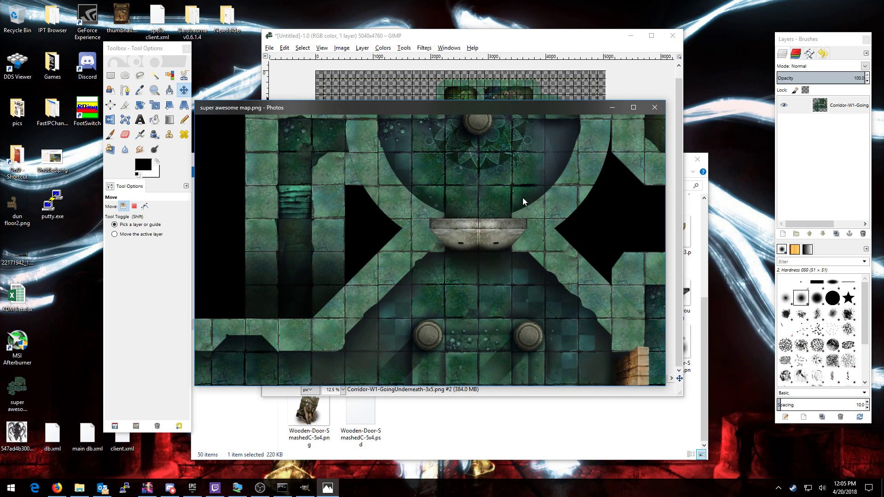
drag(524, 201, 341, 277)
drag(530, 231, 414, 241)
mouse_move(625, 221)
mouse_down()
mouse_move(478, 249)
mouse_move(428, 323)
mouse_up()
scroll(421, 272, down, 2)
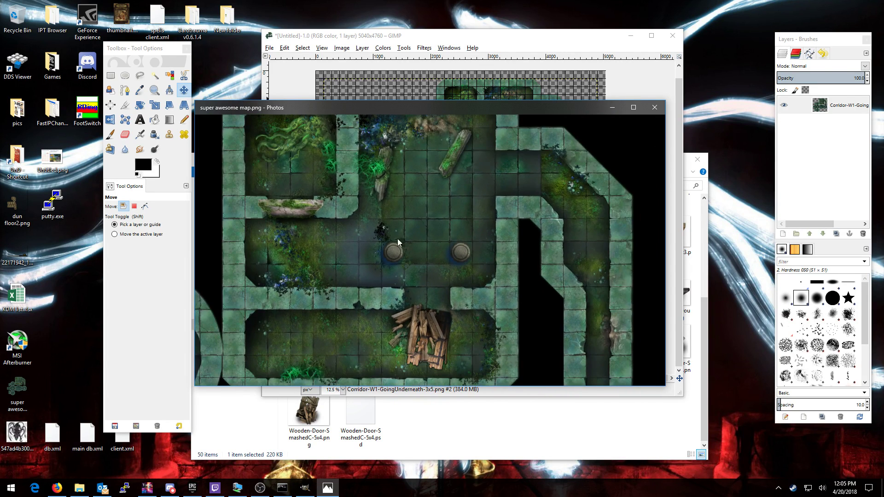
scroll(399, 243, down, 4)
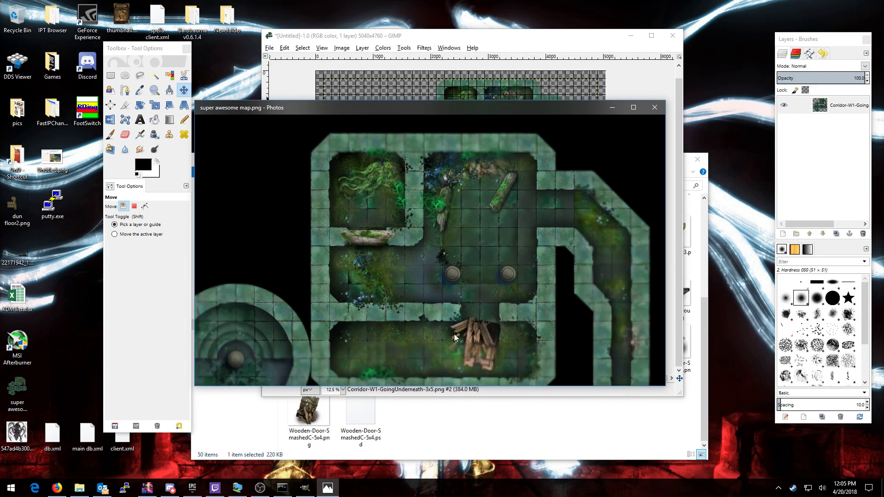
drag(491, 322, 486, 239)
mouse_move(444, 326)
mouse_down()
mouse_move(479, 198)
mouse_move(401, 251)
mouse_up()
drag(486, 313, 477, 262)
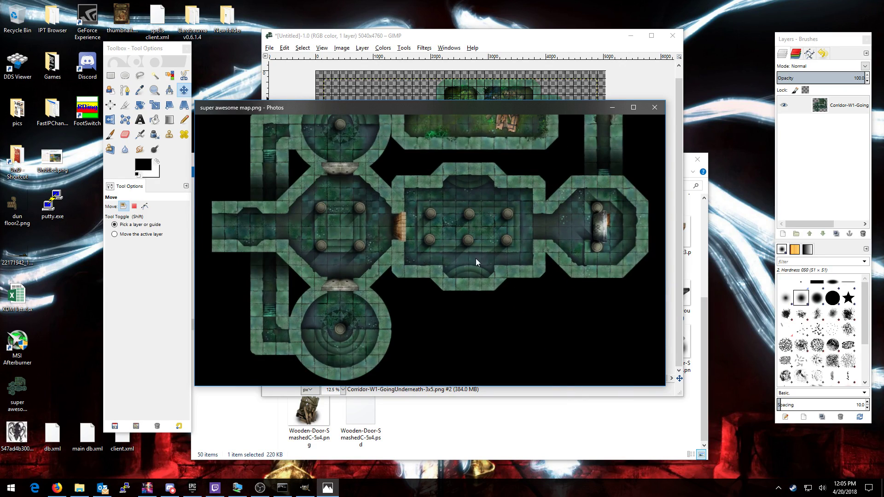
scroll(476, 262, down, 2)
click(654, 107)
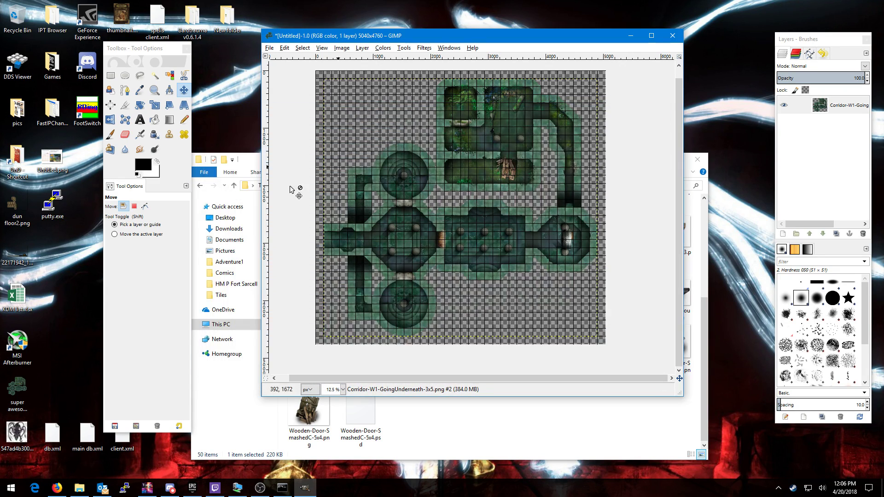
Check the file size of the exported super awesome map.png on the desktop in its file properties
right_click(14, 383)
click(48, 374)
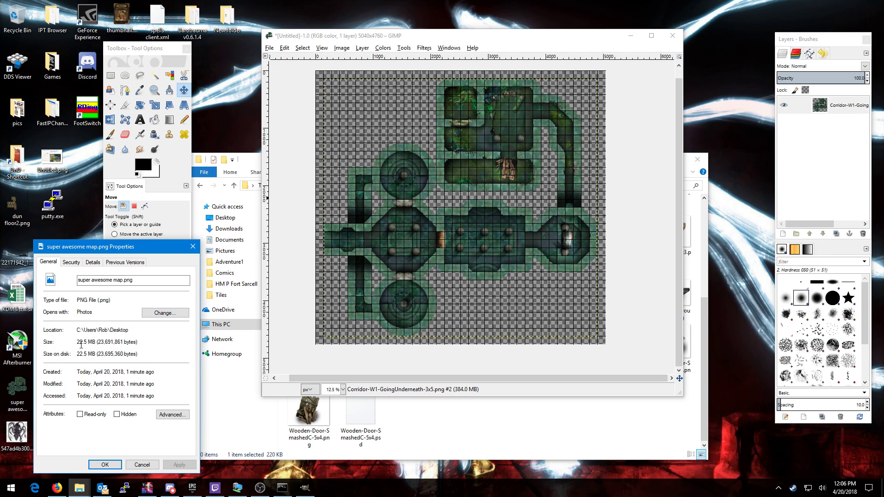
drag(88, 344, 82, 345)
click(96, 343)
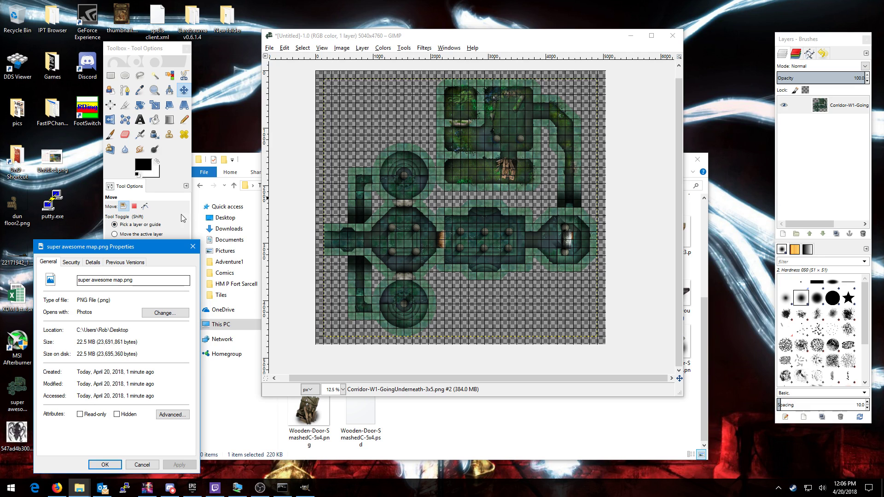
click(193, 247)
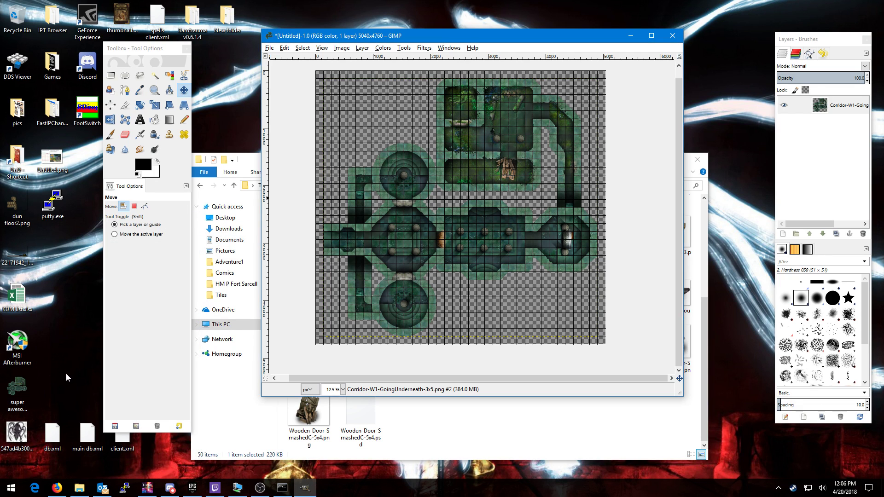
click(59, 325)
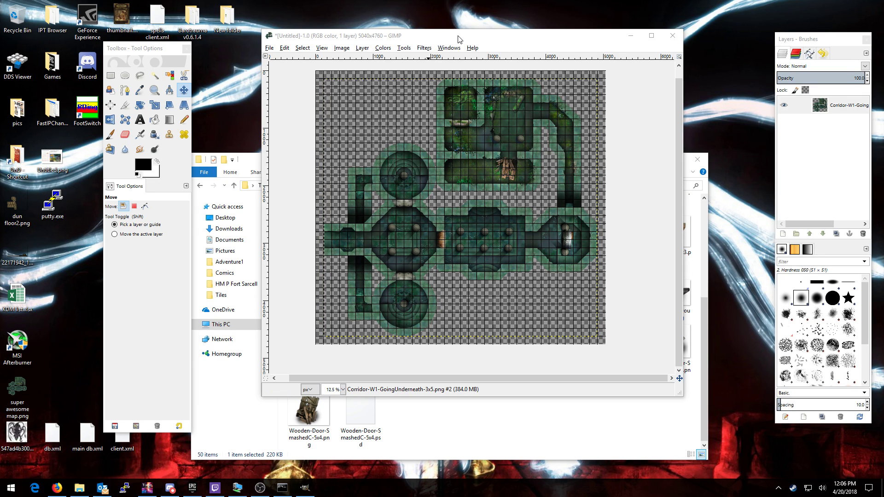
drag(458, 39, 446, 39)
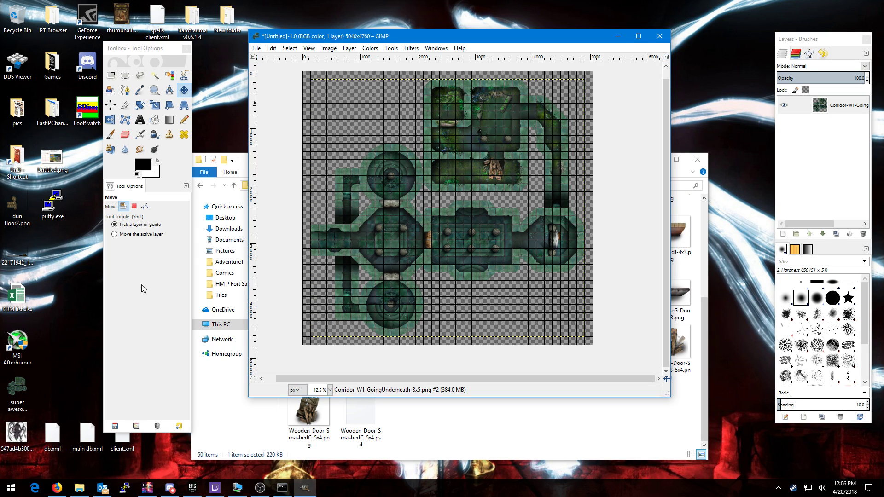
drag(448, 36, 446, 50)
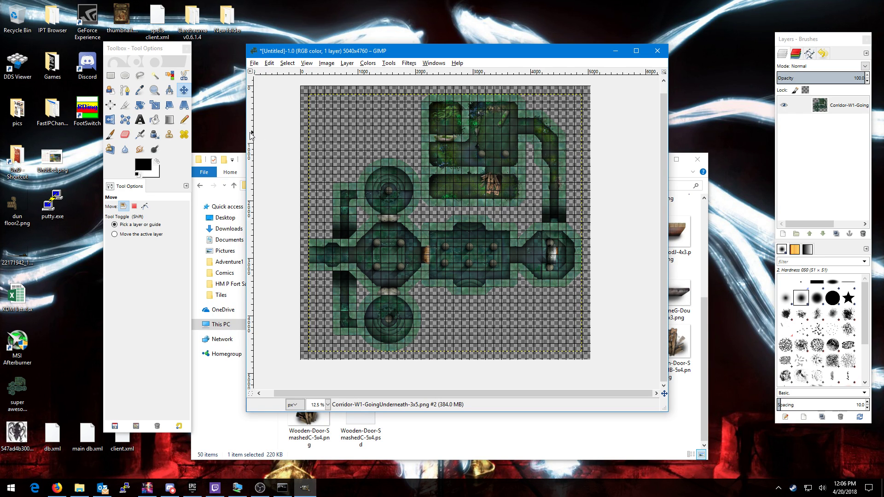
right_click(24, 389)
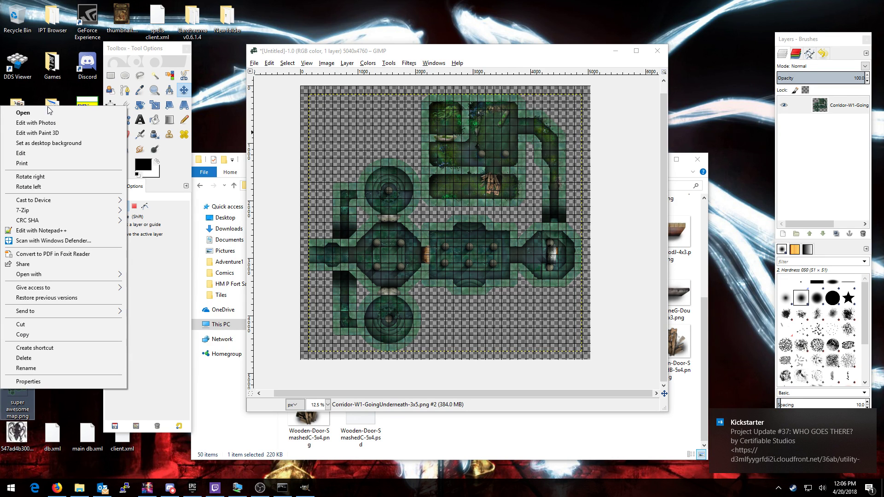
click(66, 404)
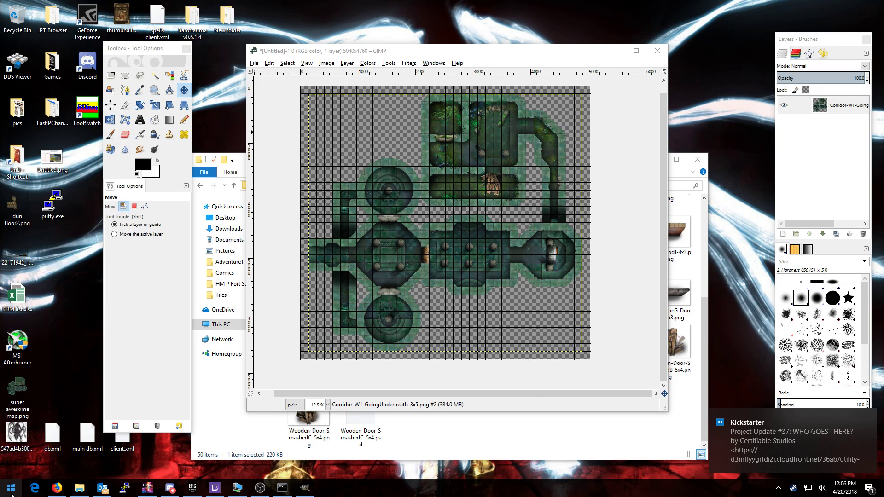
Open the exported super awesome map.png from the desktop in Paint, view the whole map and close Paint
click(11, 491)
text(paint)
key(Return)
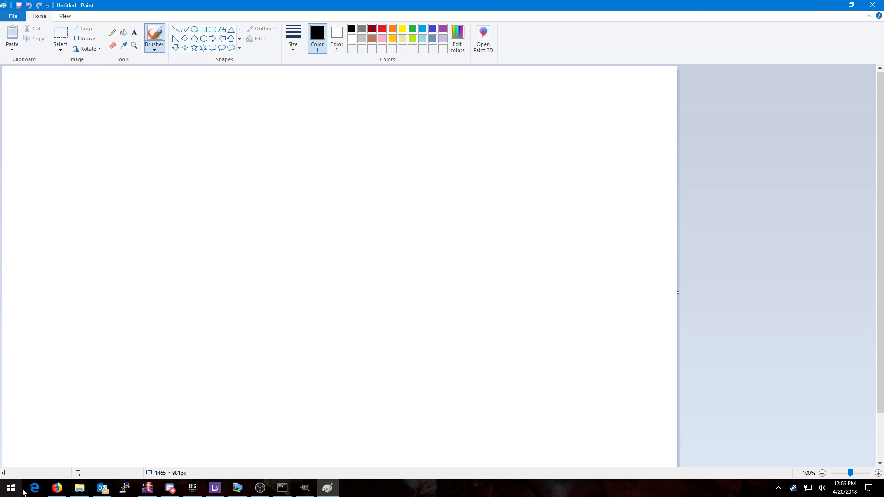
click(851, 5)
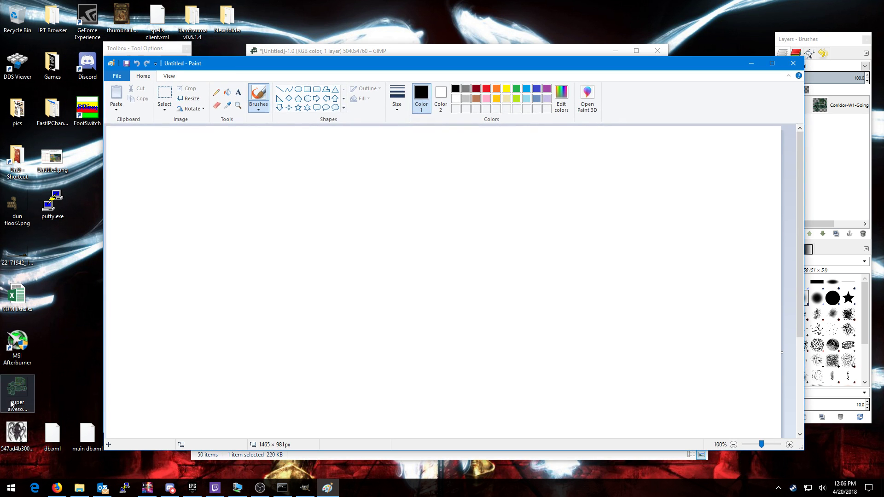
drag(12, 405, 280, 249)
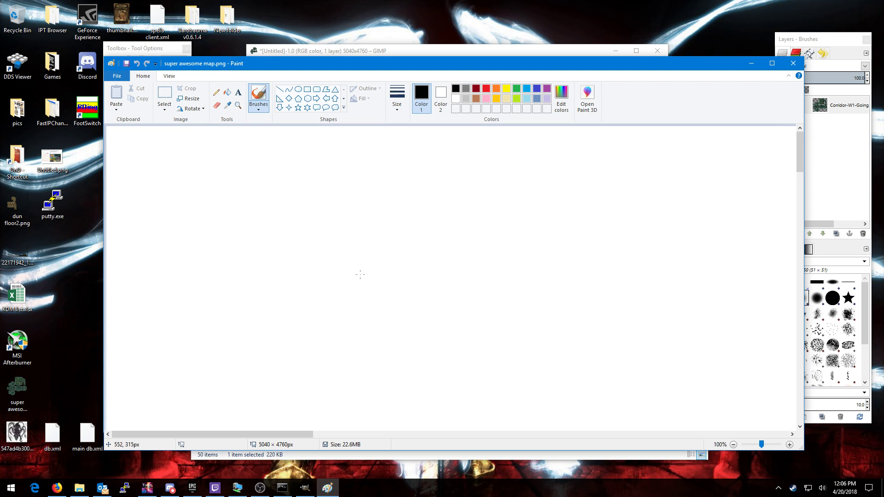
scroll(306, 324, down, 3)
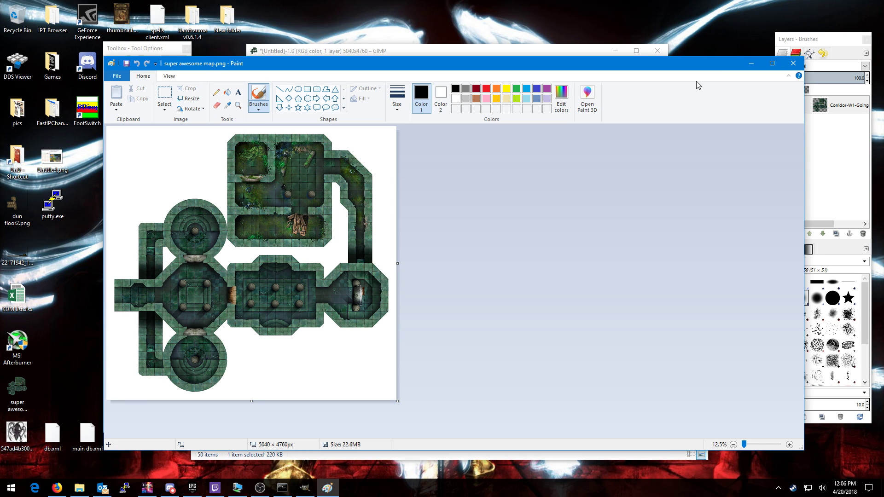
click(791, 62)
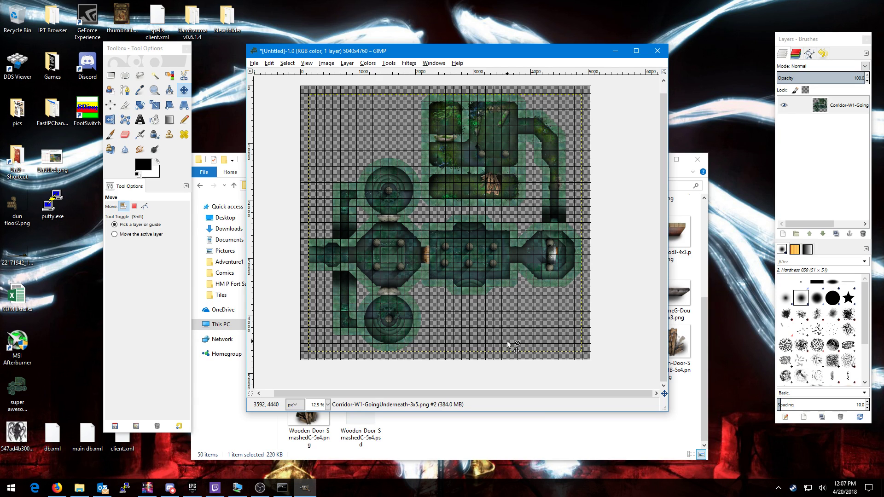
Add a new transparent layer of 5040 × 4760 px above the map layer
right_click(848, 106)
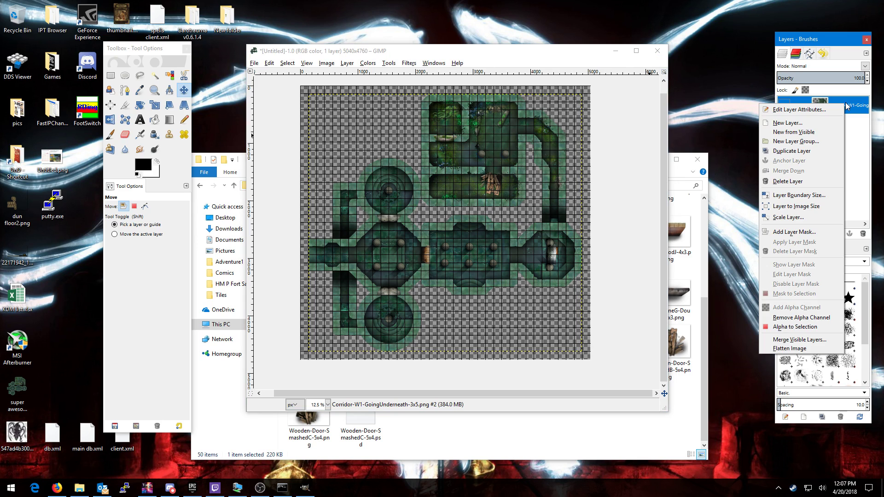
click(817, 124)
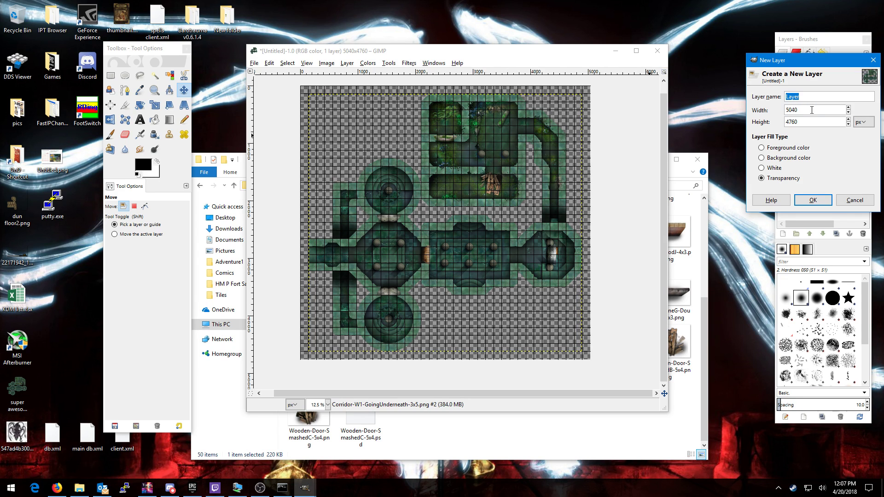
click(825, 200)
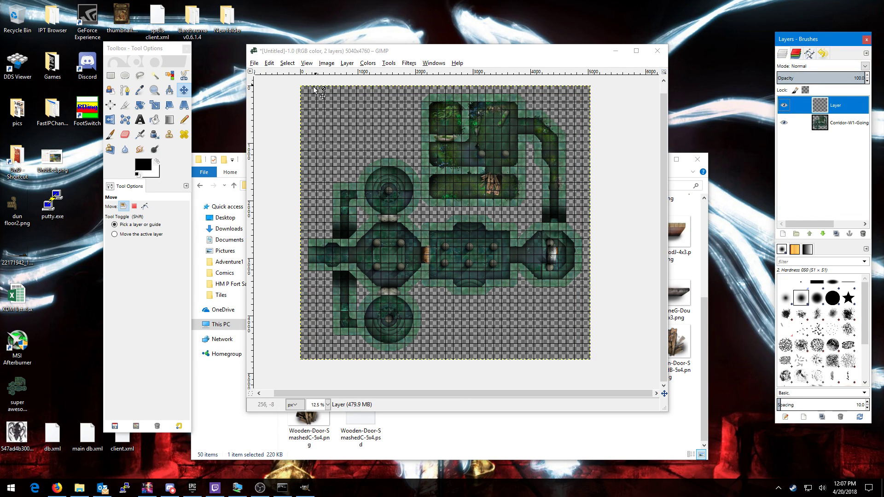
Compare the boundaries of the map layer and the new layer around the map's upper-left corner, leaving the new layer selected
click(848, 123)
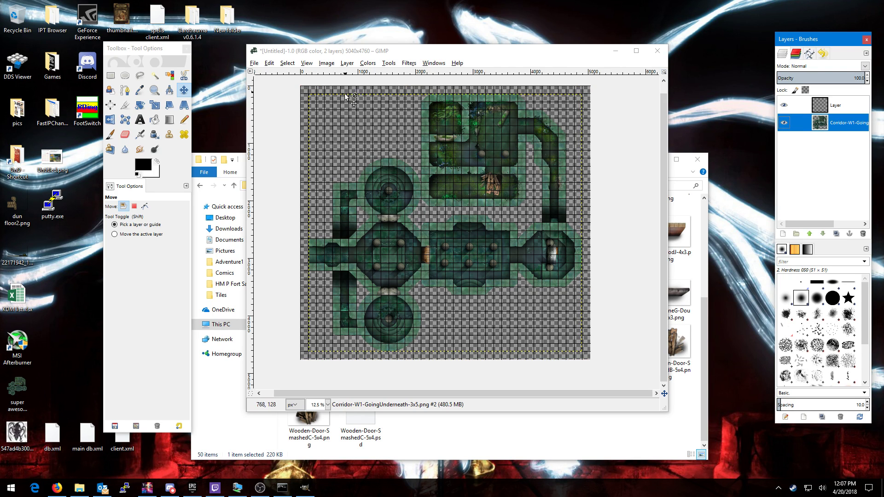
scroll(344, 98, up, 3)
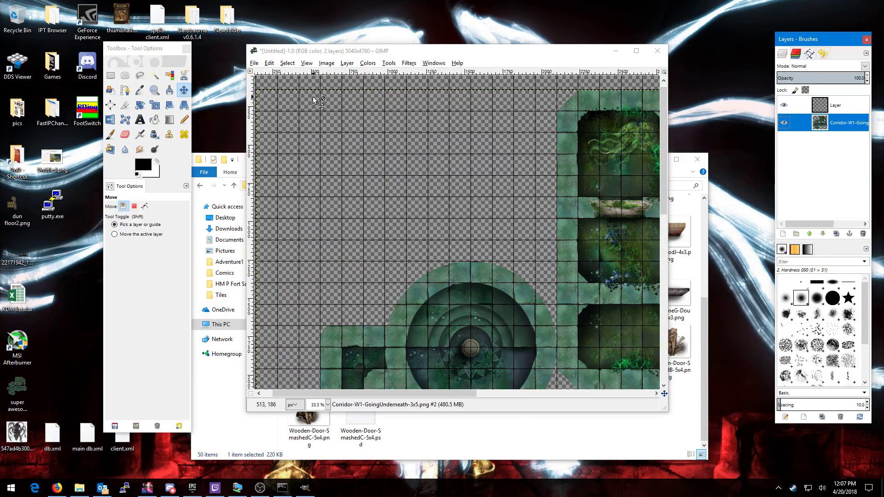
scroll(403, 217, up, 3)
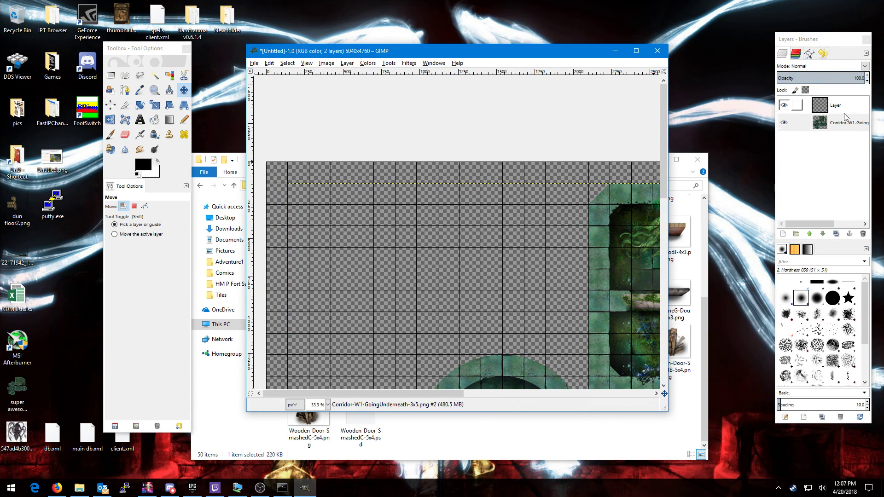
click(846, 111)
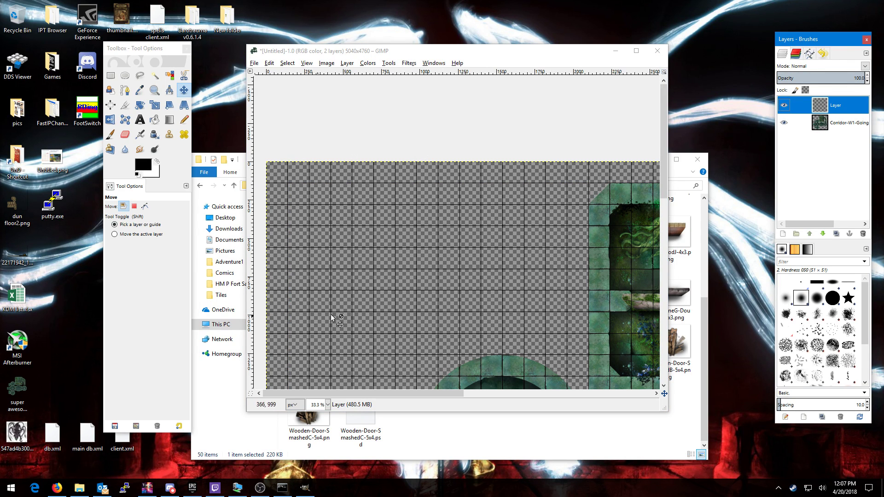
scroll(432, 253, down, 3)
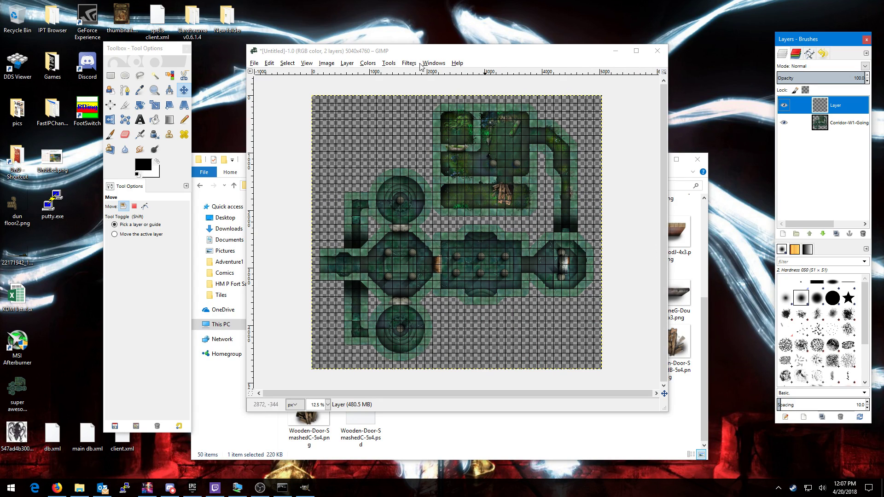
Fill the new layer with black using Bucket Fill and place it beneath the map layer
click(155, 120)
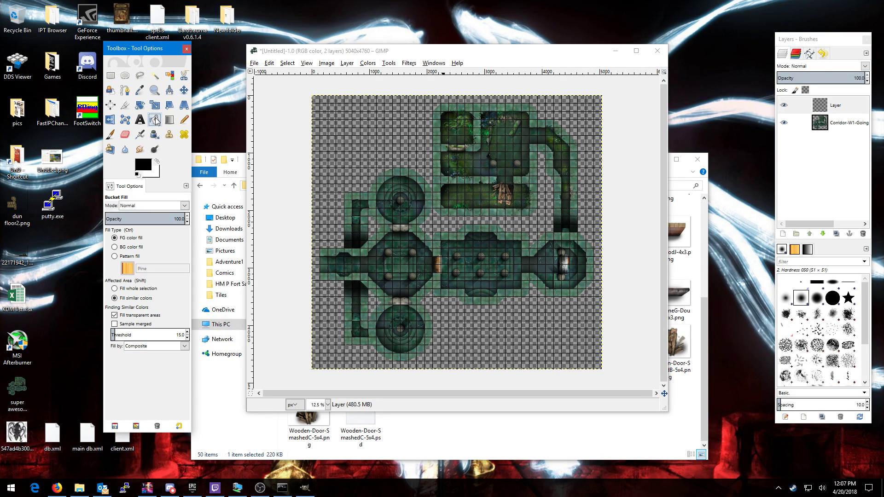
click(376, 131)
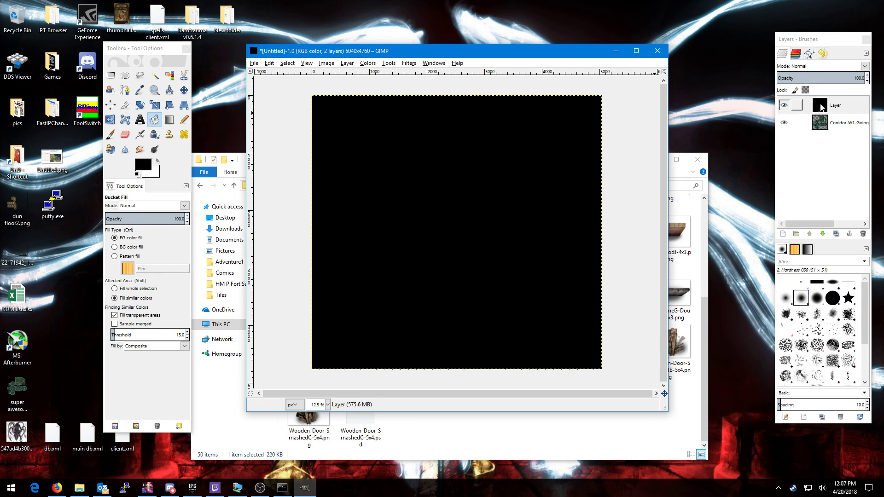
drag(841, 107, 846, 136)
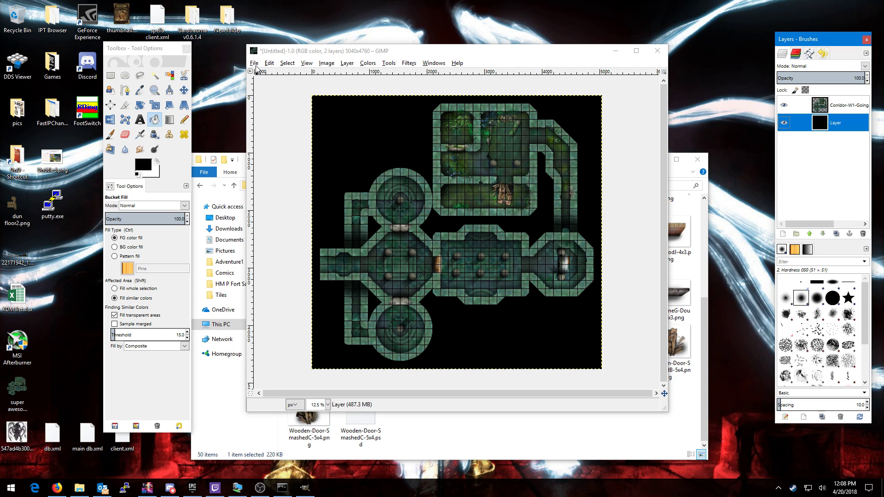
Re-export the map with its black background to super awesome map.png and check the file's size in its properties
click(255, 63)
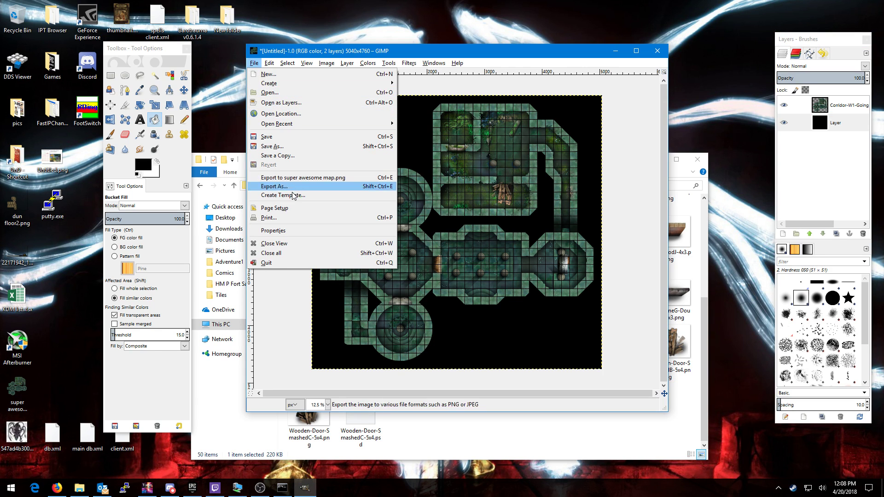
click(303, 179)
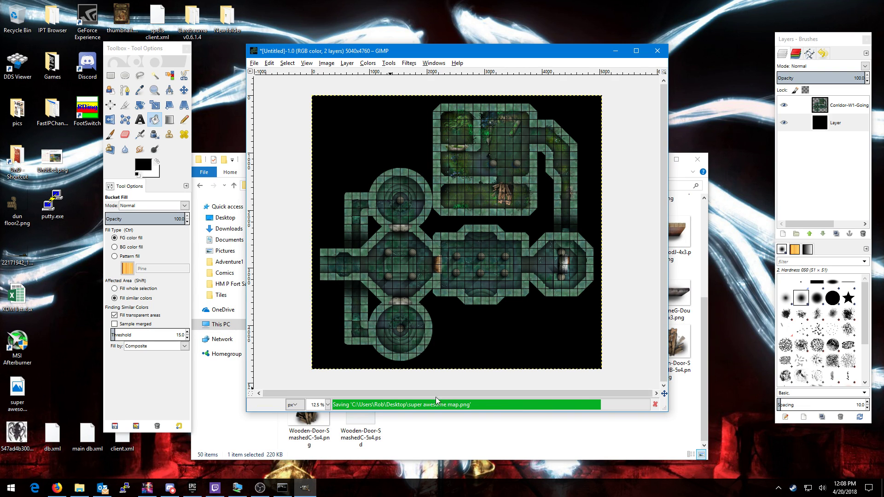
click(20, 392)
right_click(20, 392)
click(34, 389)
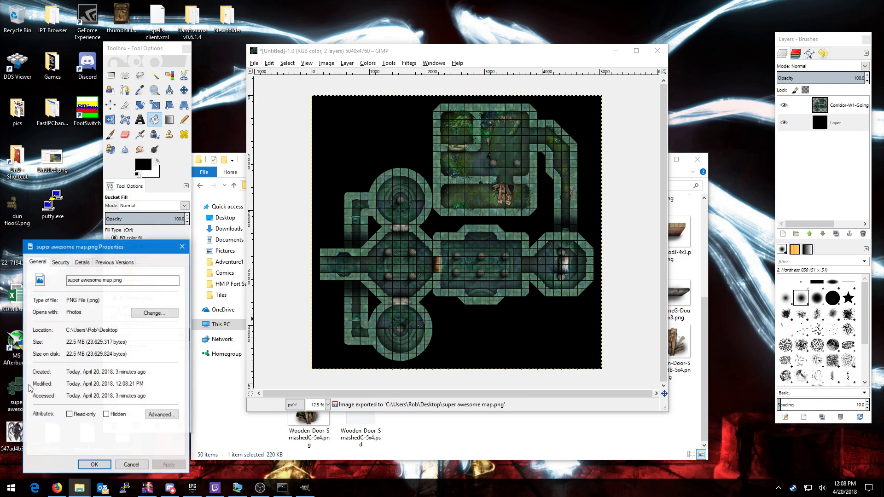
drag(68, 341, 86, 342)
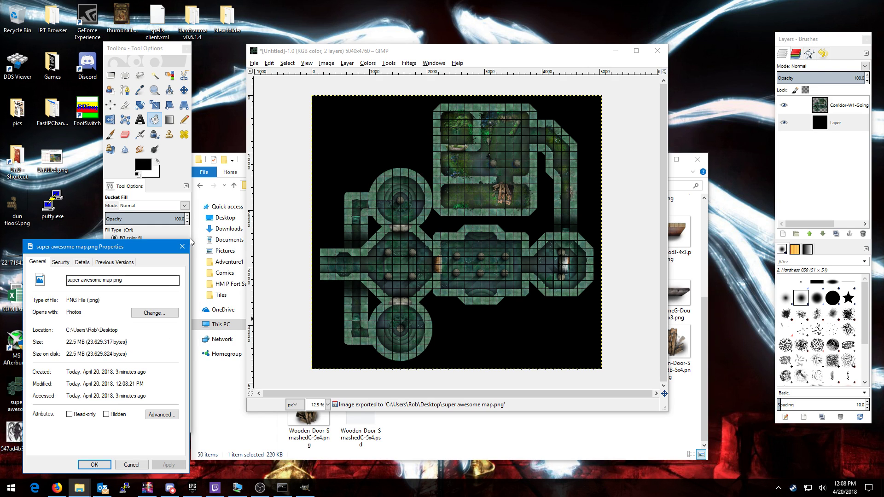
key(Escape)
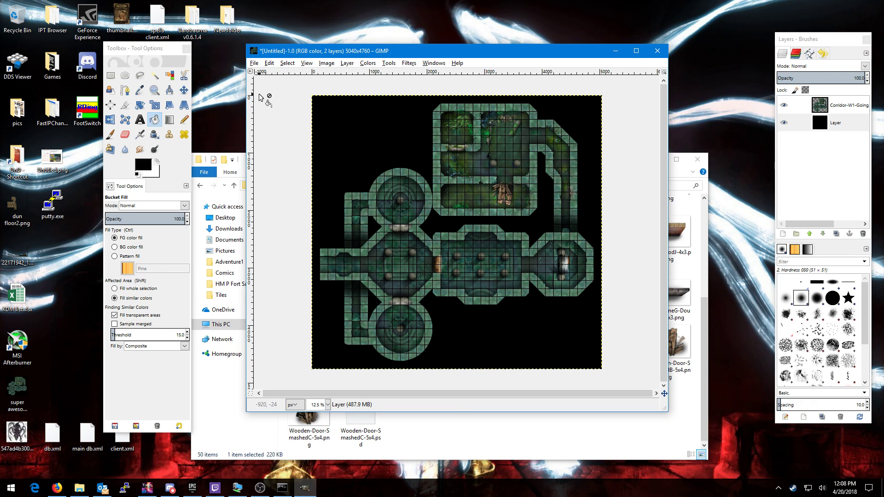
Set up a new export of the map to the Desktop as a JPEG image named super awesome map.jpg
click(256, 63)
mouse_move(269, 63)
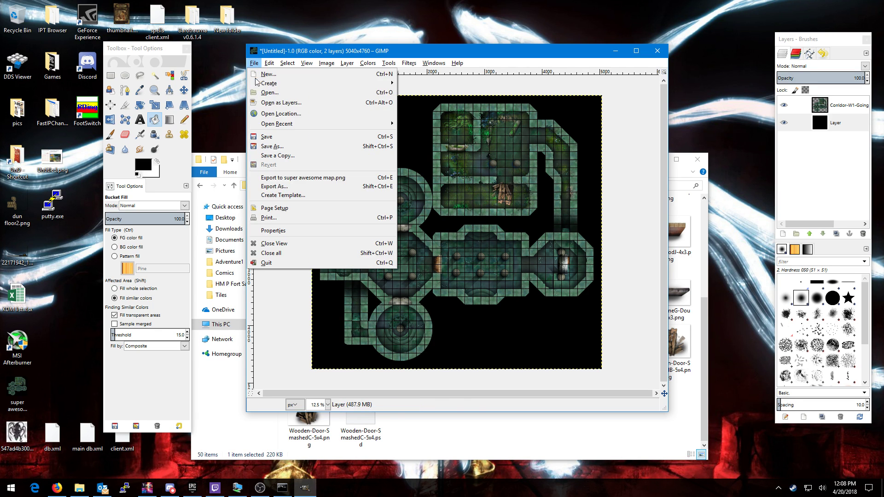
click(288, 187)
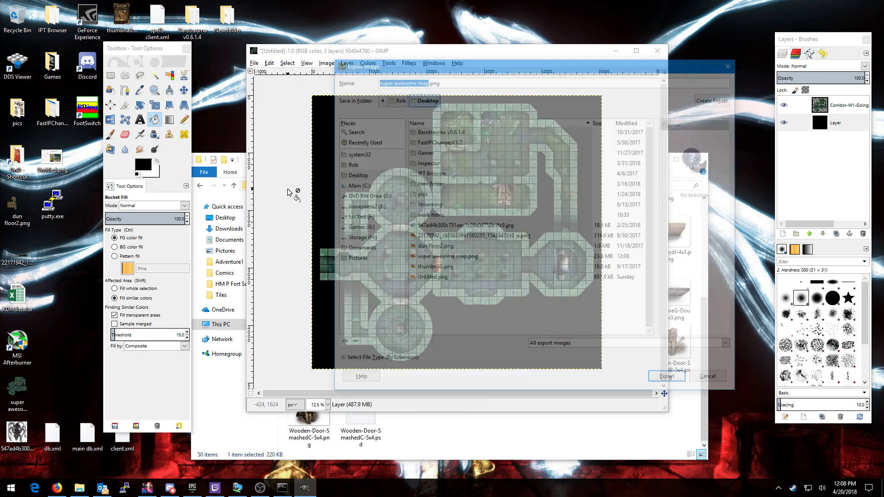
click(574, 353)
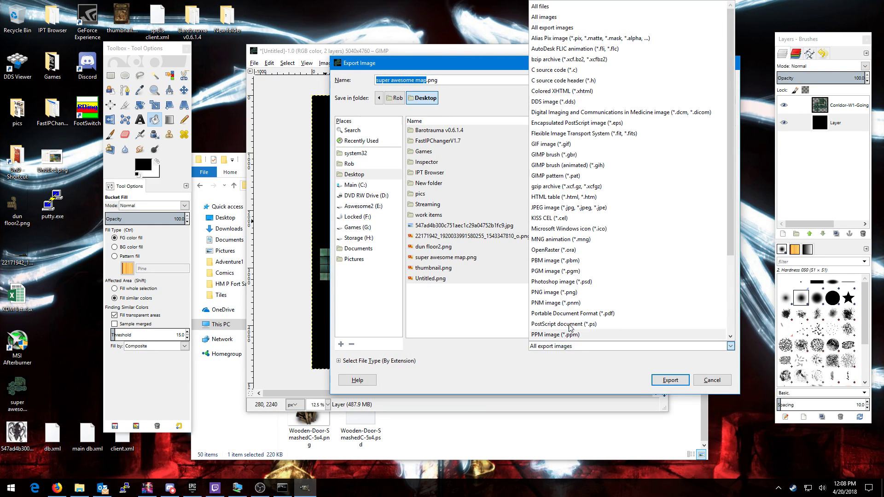
click(570, 207)
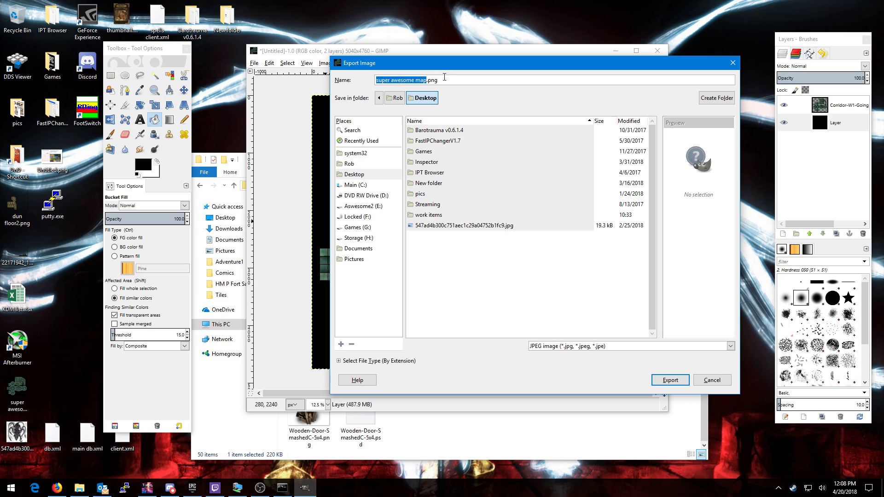
click(487, 80)
key(BackSpace)
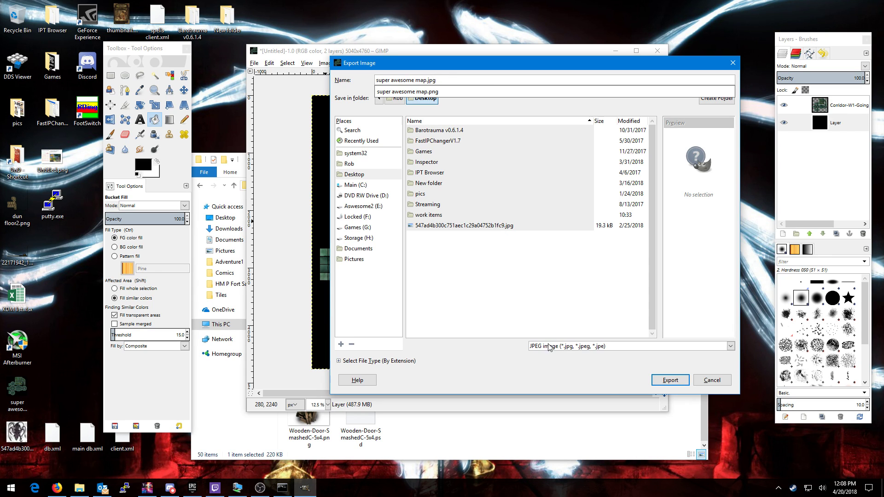
click(517, 383)
Export the JPEG with its quality set to 80
click(679, 381)
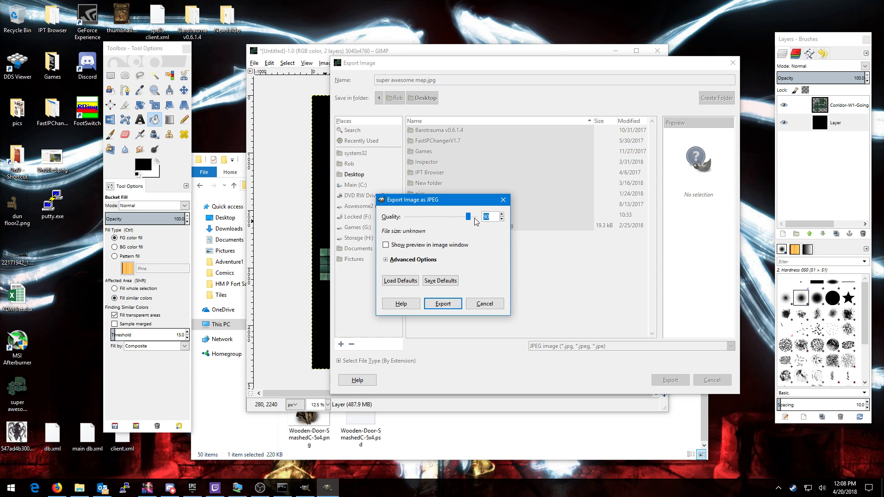
text(80)
key(Tab)
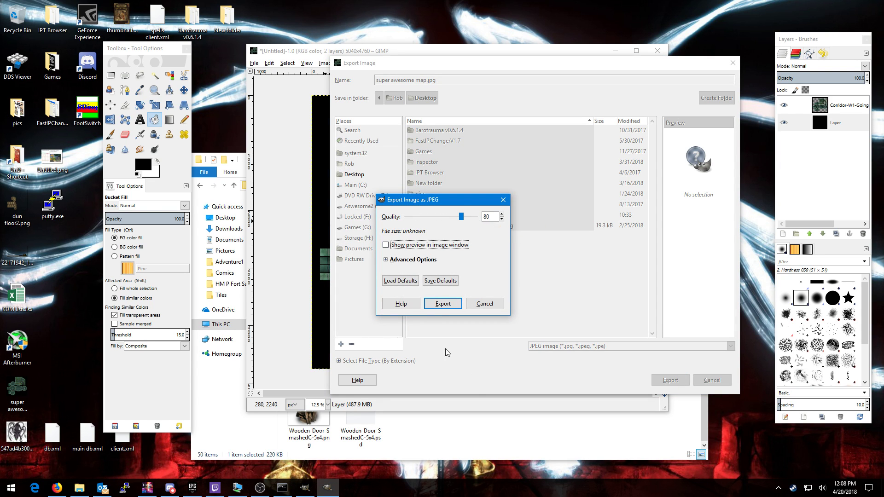
click(443, 304)
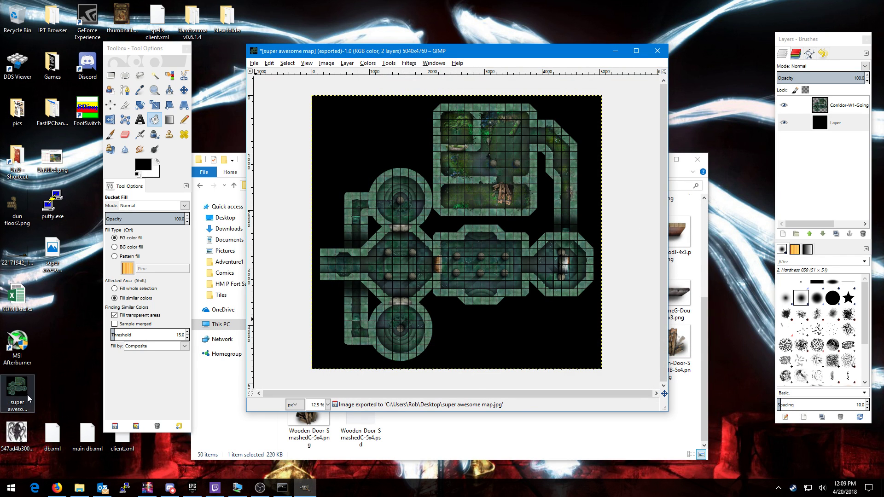
Place super awesome map.jpg beside the PNG version on the desktop and check its file size in its properties
drag(53, 253, 64, 412)
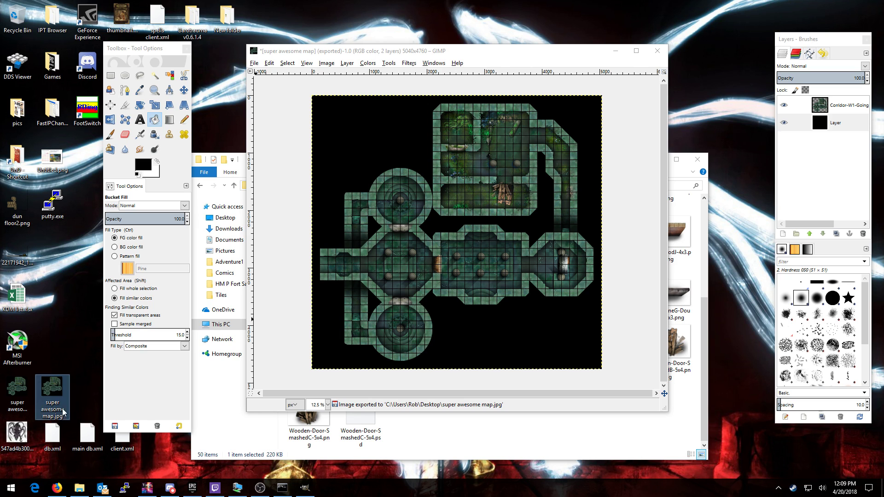
right_click(58, 395)
click(28, 413)
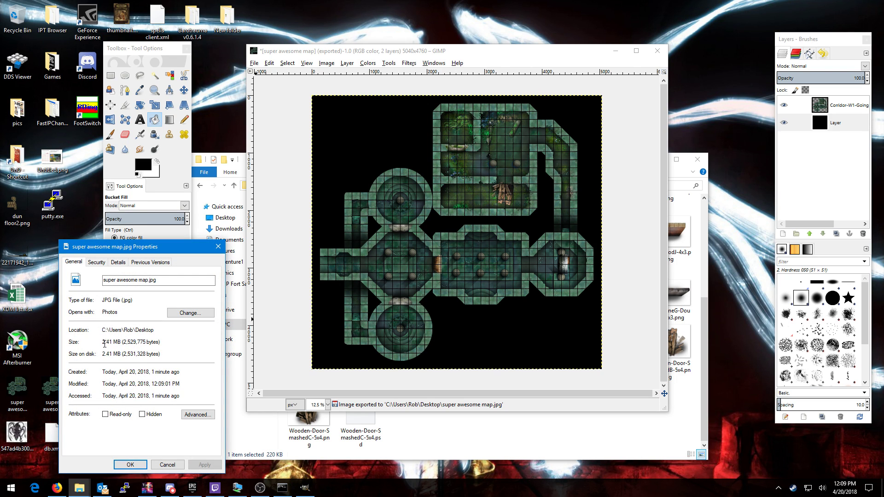
drag(119, 343, 106, 344)
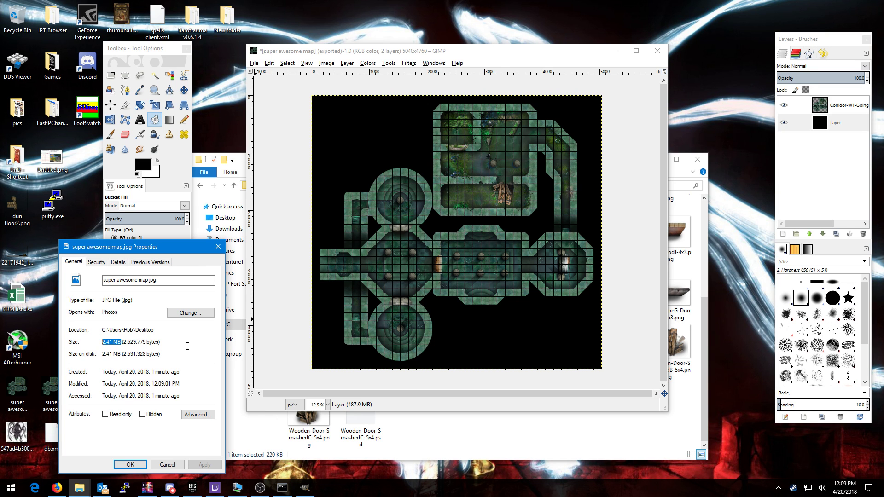
key(Escape)
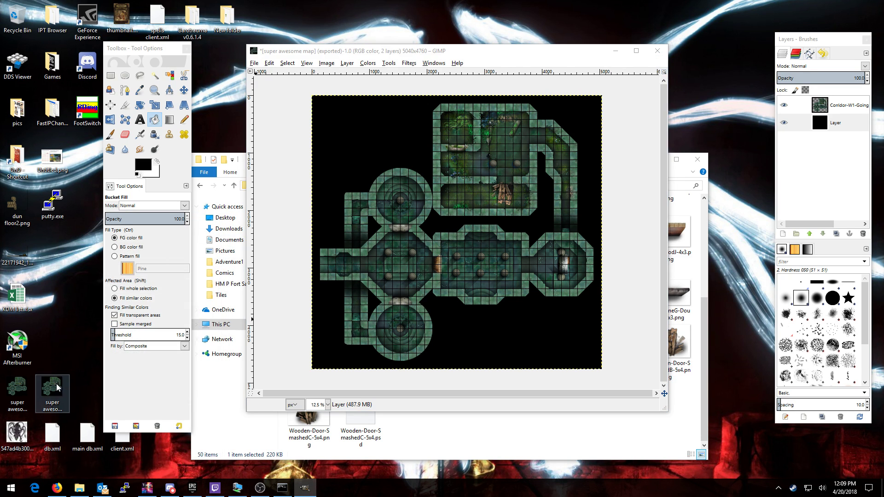
Open super awesome map.jpg in Photos and examine the upper circular room and the pillared hall up close for image quality
double_click(57, 387)
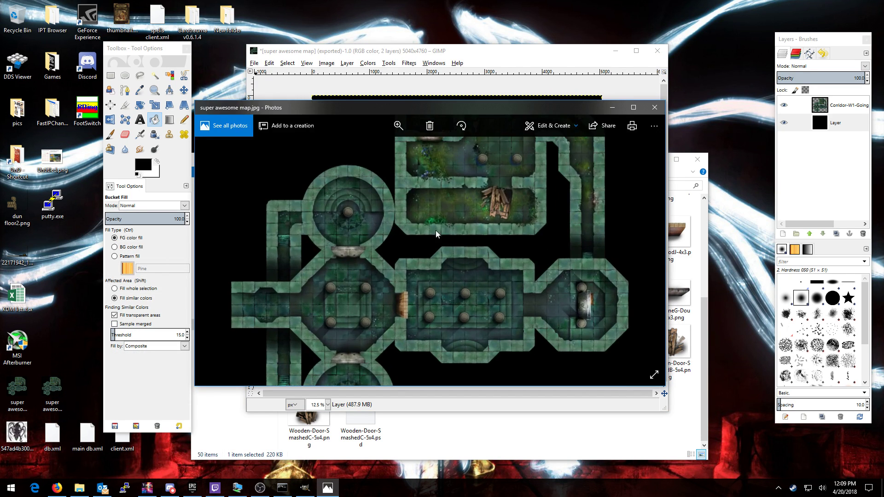
scroll(436, 230, up, 3)
drag(371, 239, 584, 290)
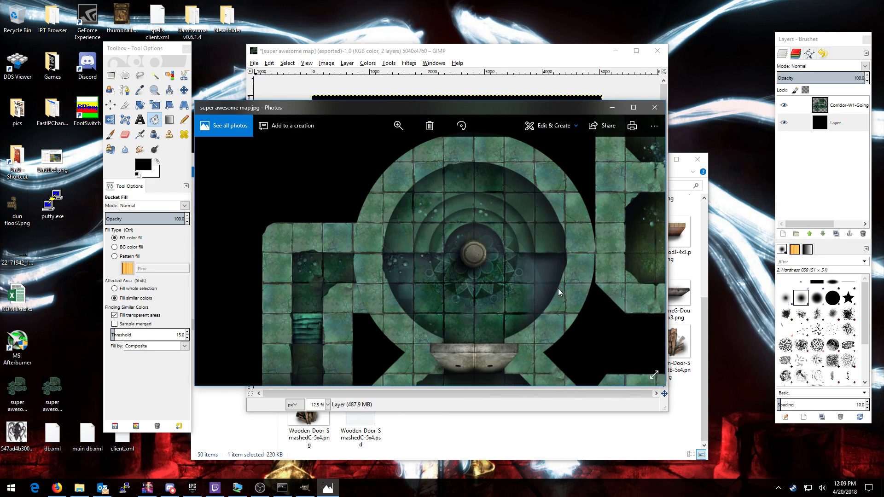
drag(515, 297, 449, 269)
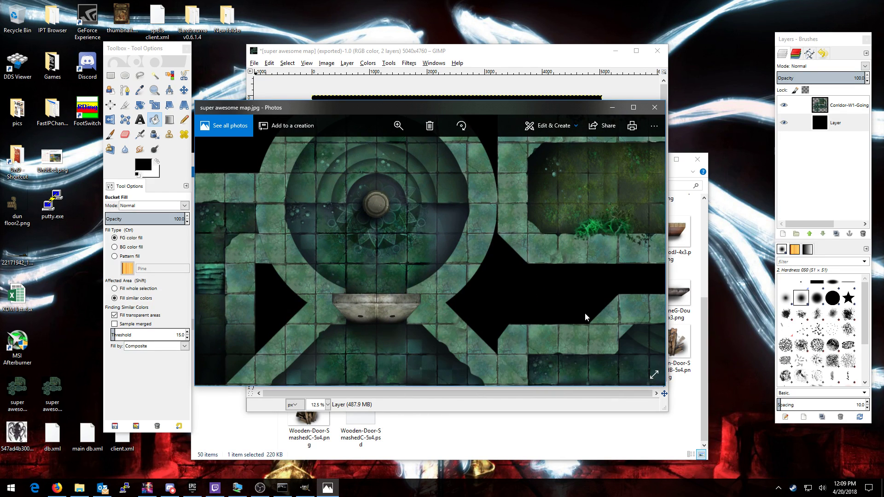
drag(585, 313, 479, 223)
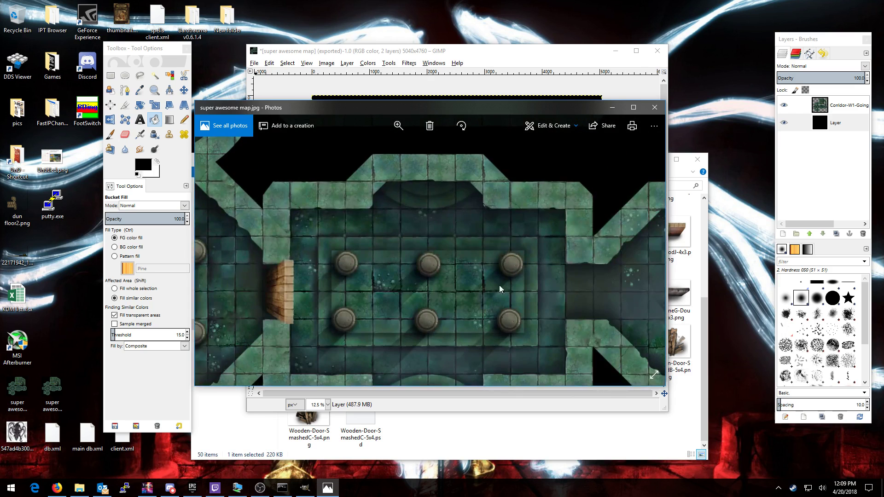
drag(500, 288, 512, 242)
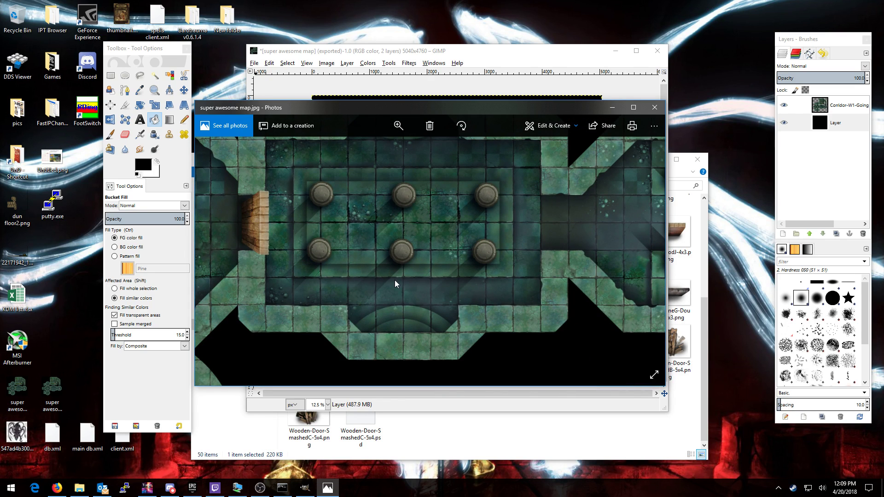
drag(532, 237, 438, 314)
drag(519, 234, 504, 314)
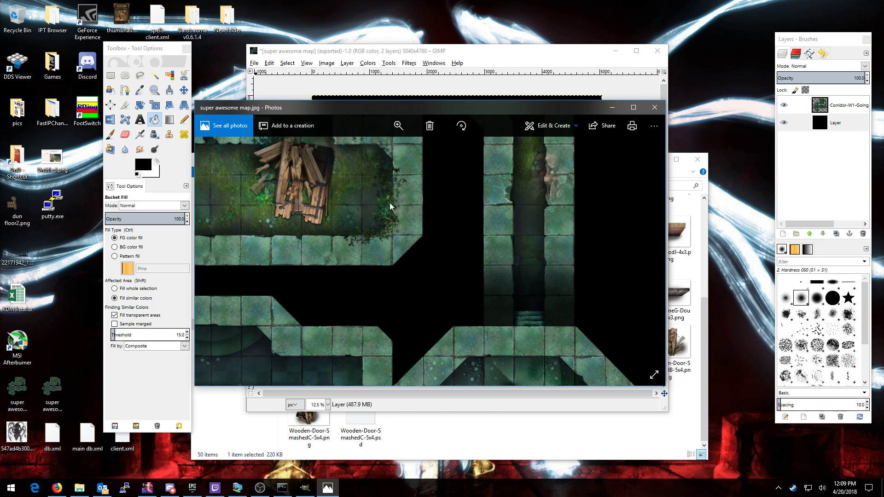
Examine the broken planks and overgrown room up close, view the whole map again, and close the picture
drag(389, 206, 508, 286)
scroll(510, 283, up, 1)
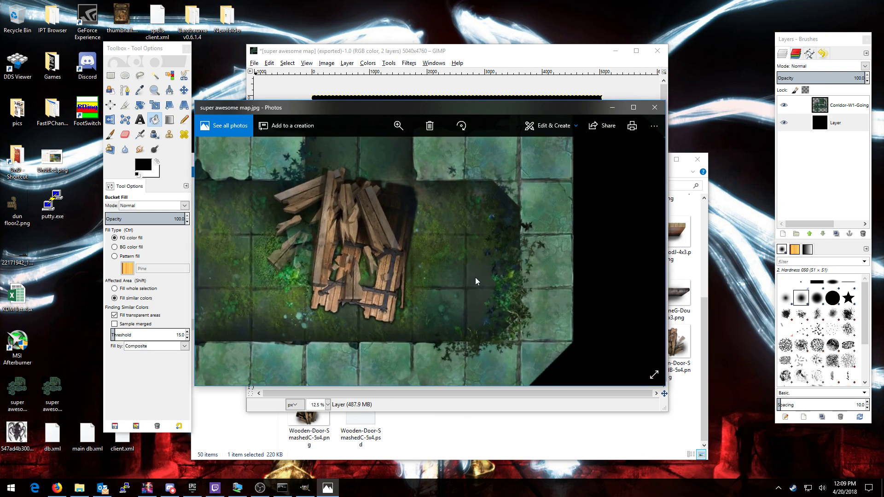
scroll(475, 277, up, 1)
scroll(470, 302, down, 1)
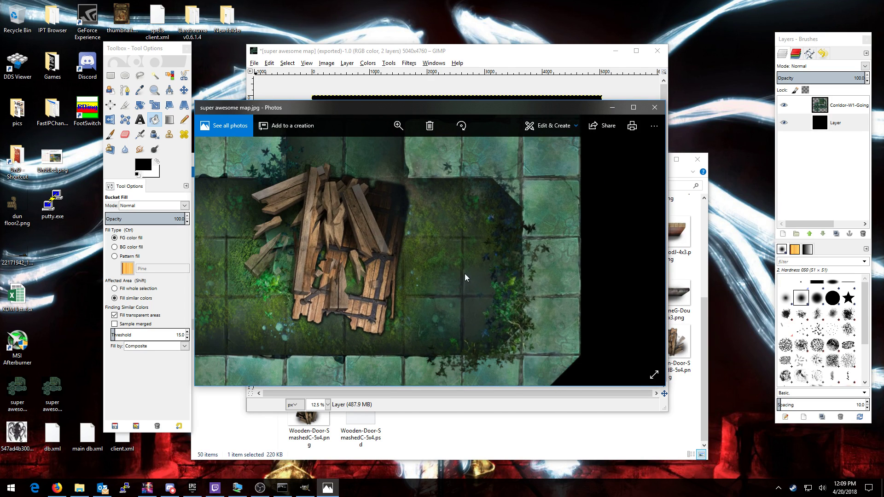
drag(297, 269, 368, 242)
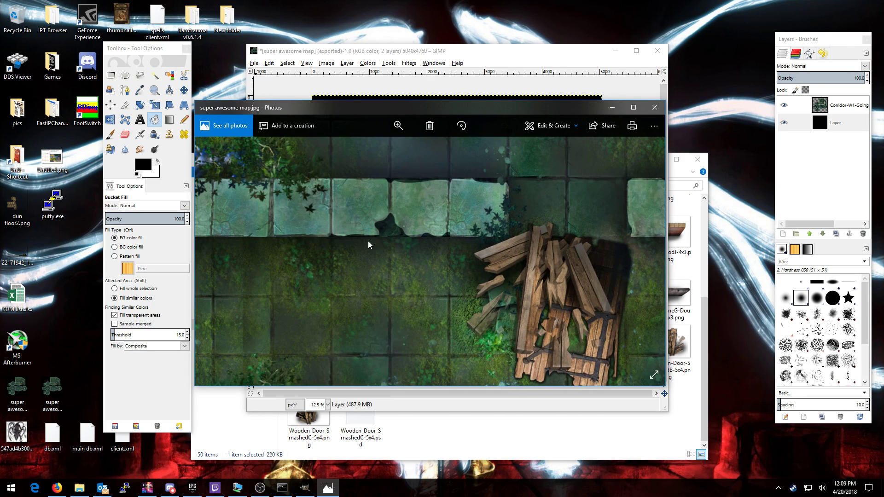
scroll(497, 276, down, 5)
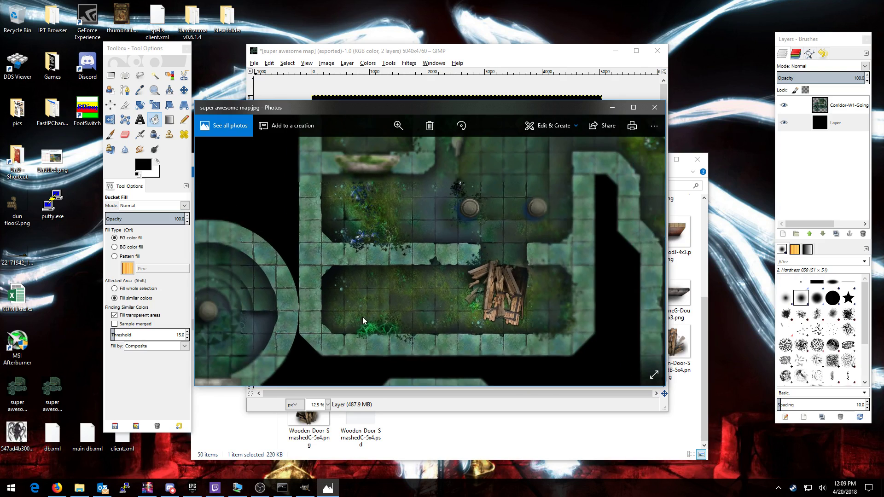
scroll(421, 259, down, 1)
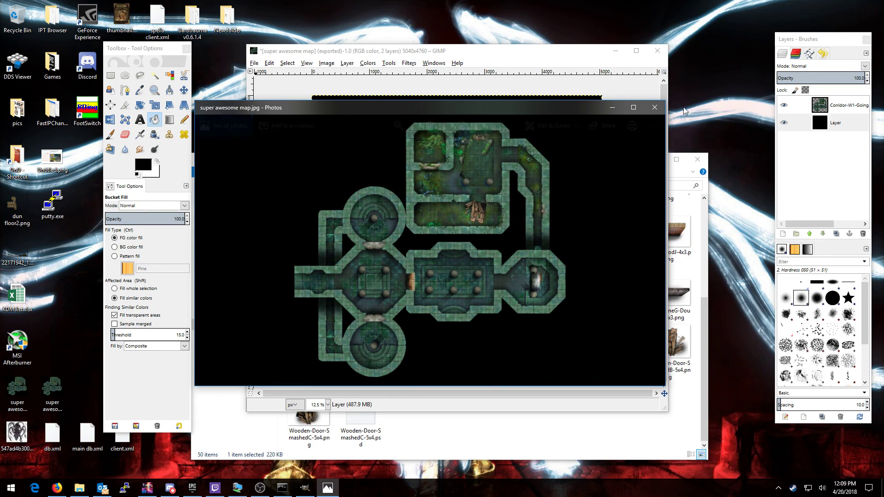
click(654, 112)
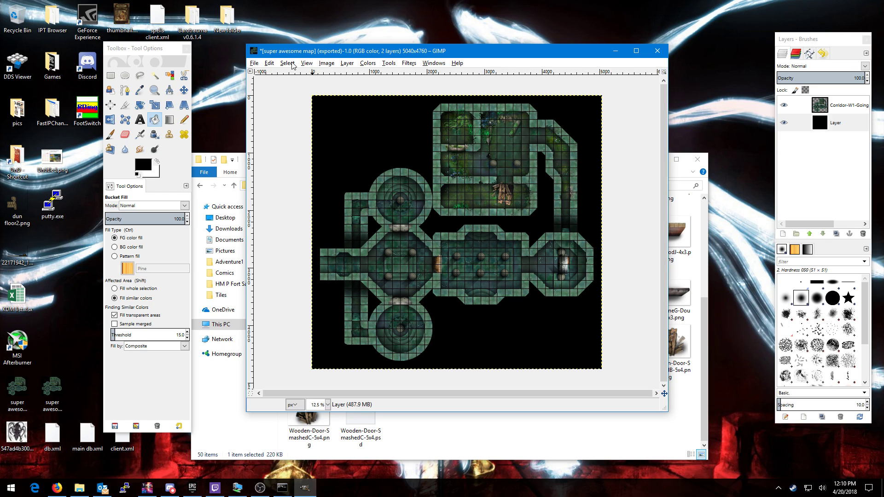
Open Scale Image for the map and divide its 5040 px width by 2 in Calculator
click(328, 64)
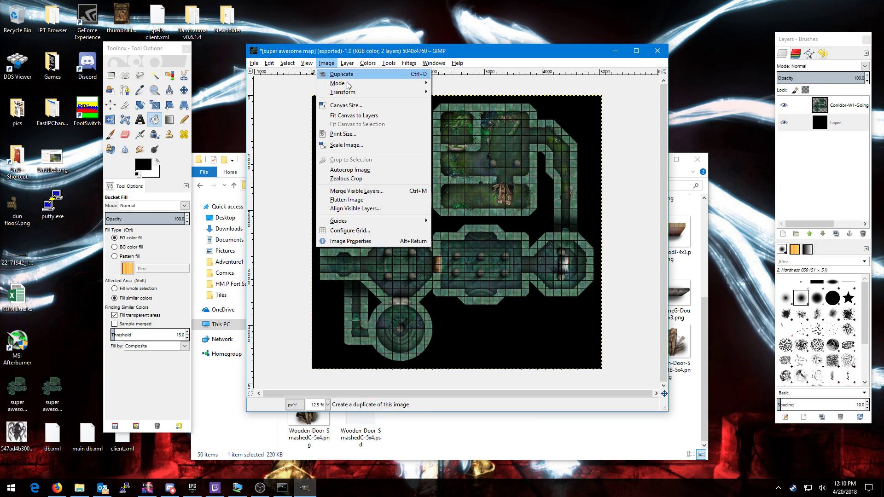
click(358, 144)
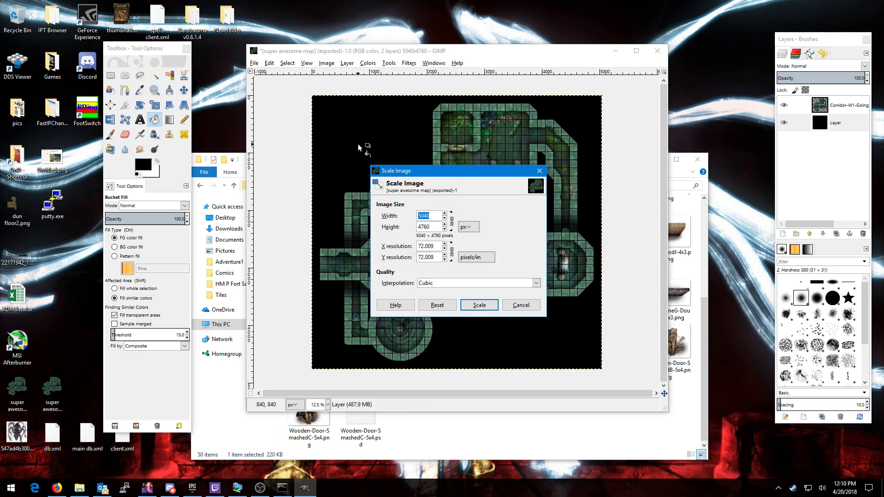
click(10, 488)
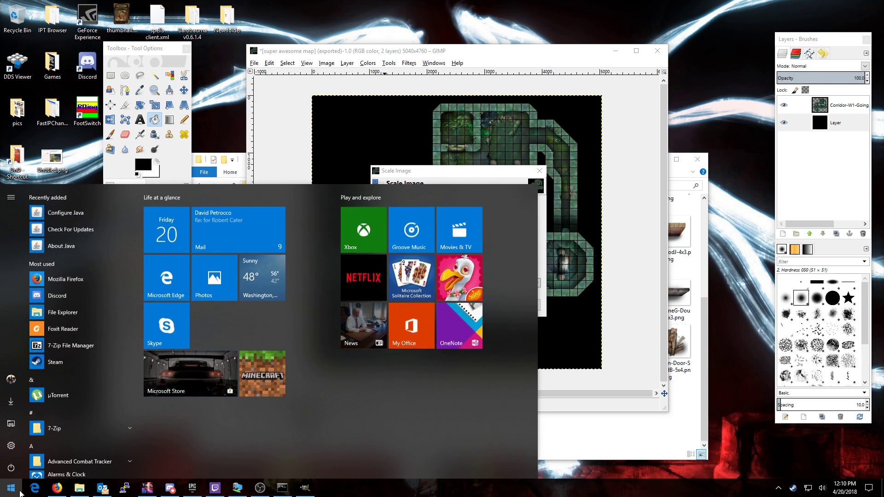
text(cal)
key(Return)
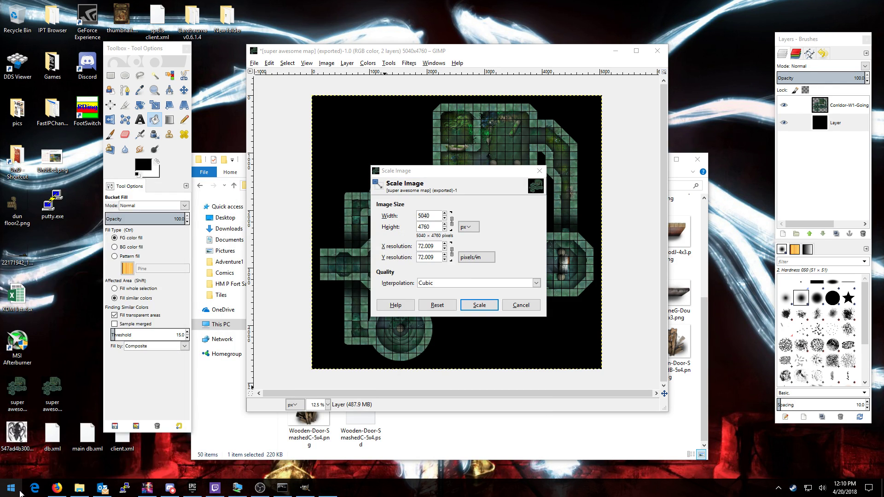
text(5040)
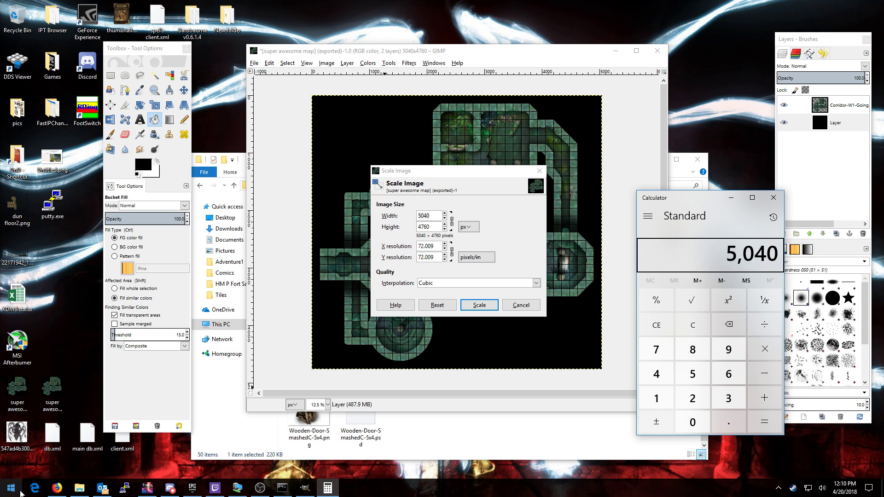
text(/2)
key(Return)
Scale the map image to 2520 × 2380 px
click(435, 225)
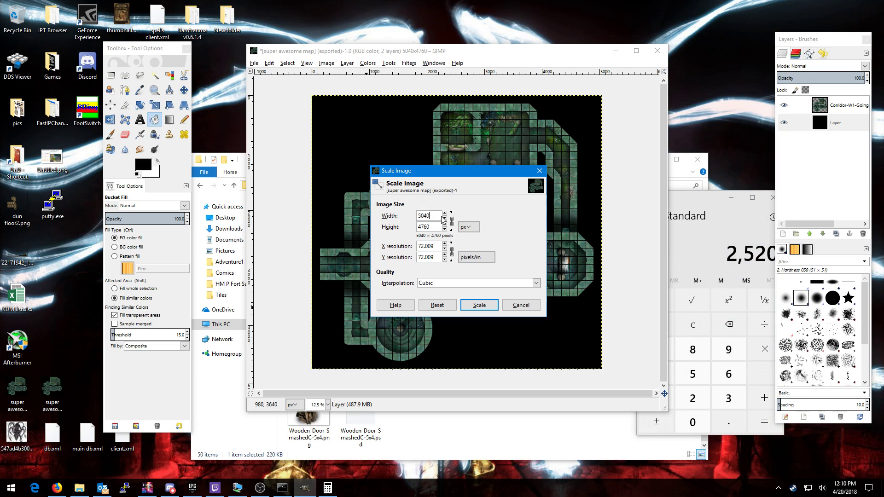
drag(435, 212, 408, 217)
text(2520)
key(Tab)
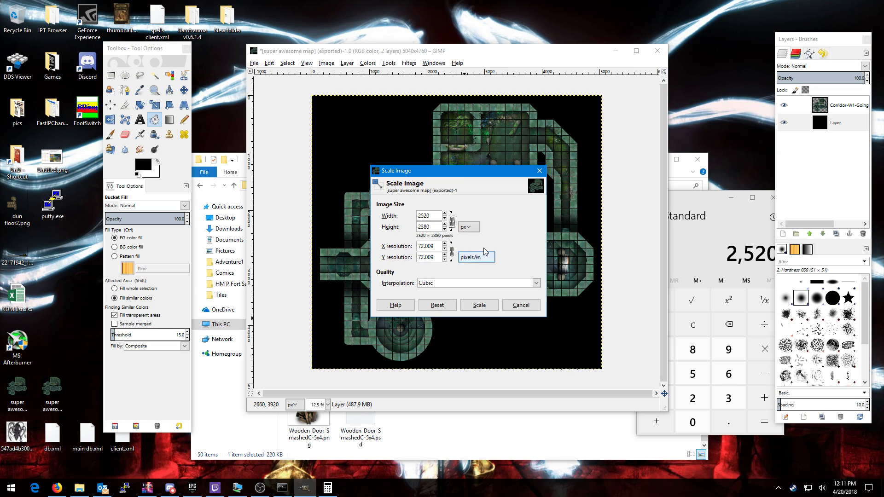
click(479, 306)
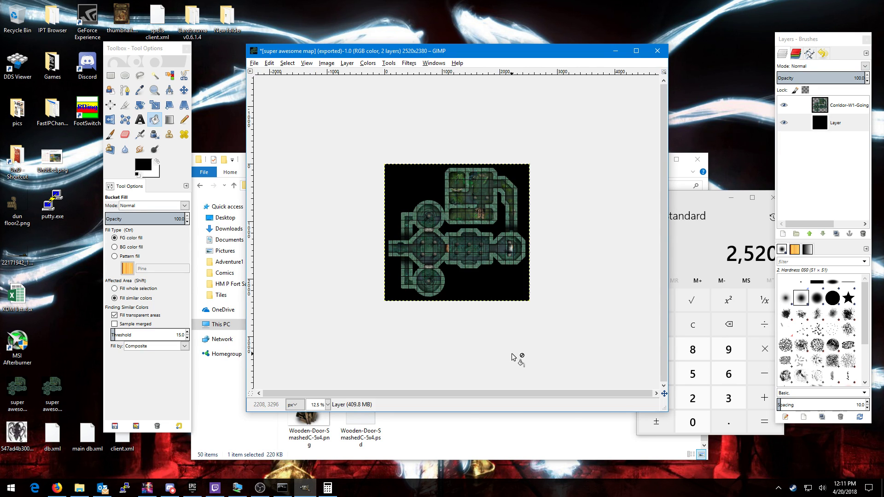
Export the scaled map to the Desktop as super awesome map2.jpg with JPEG quality 80
click(253, 63)
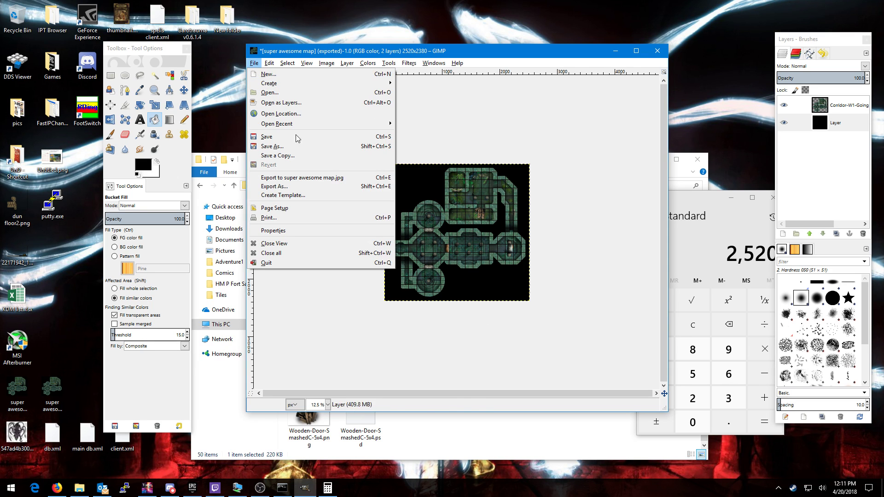
click(320, 192)
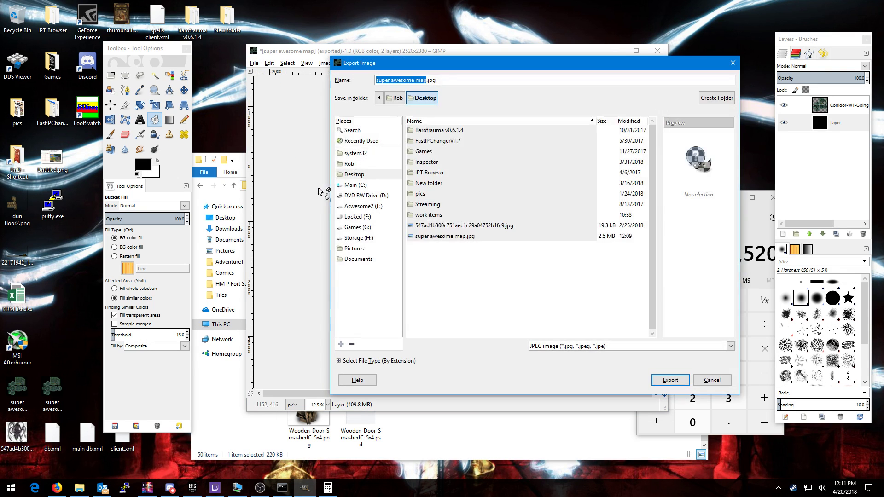
click(432, 79)
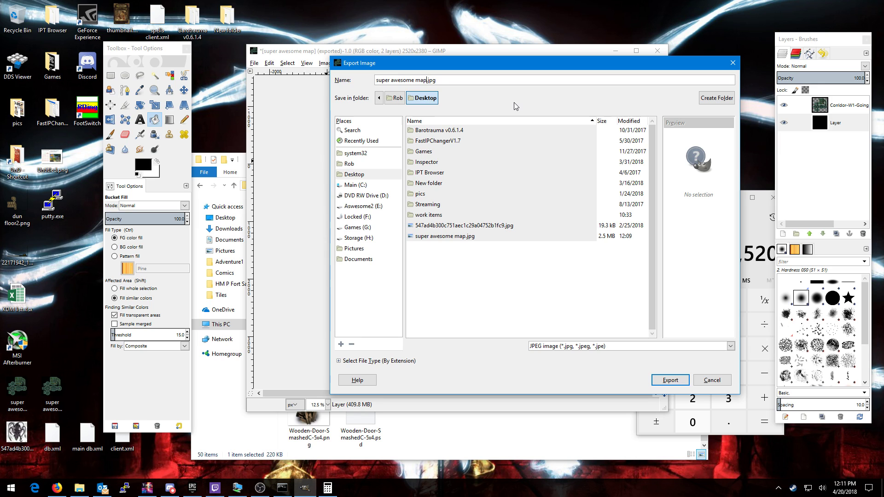
text(2)
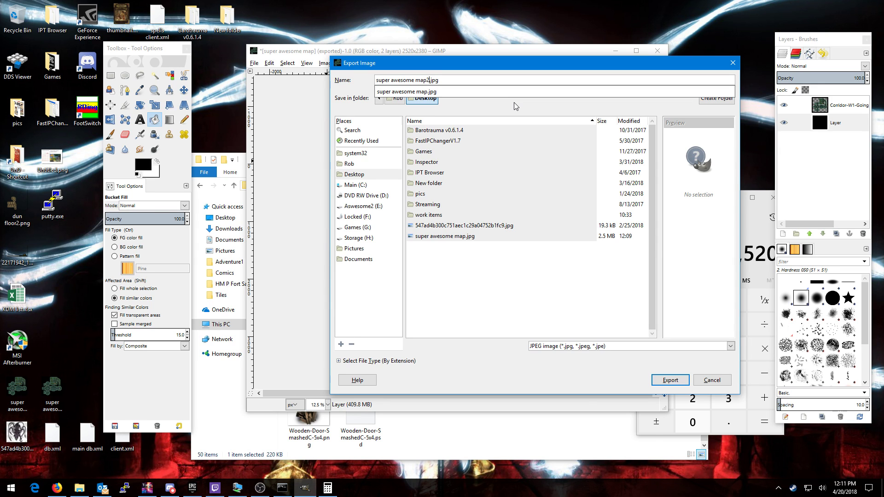
key(Return)
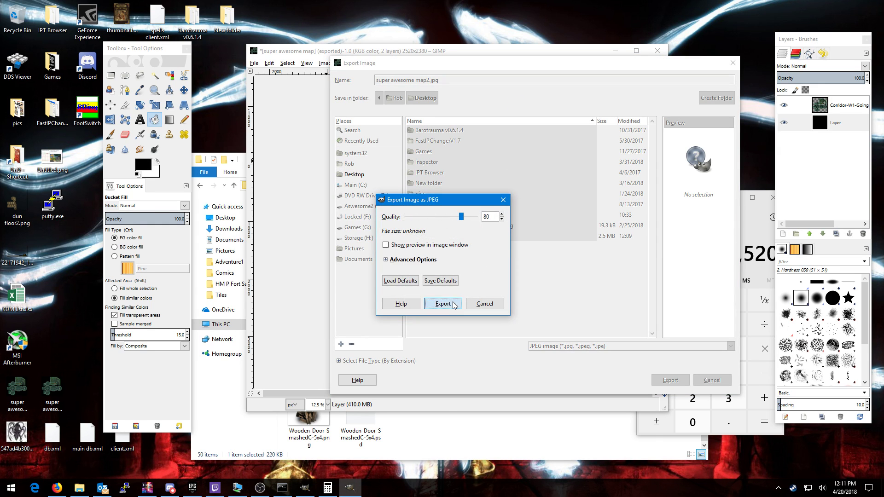
click(443, 304)
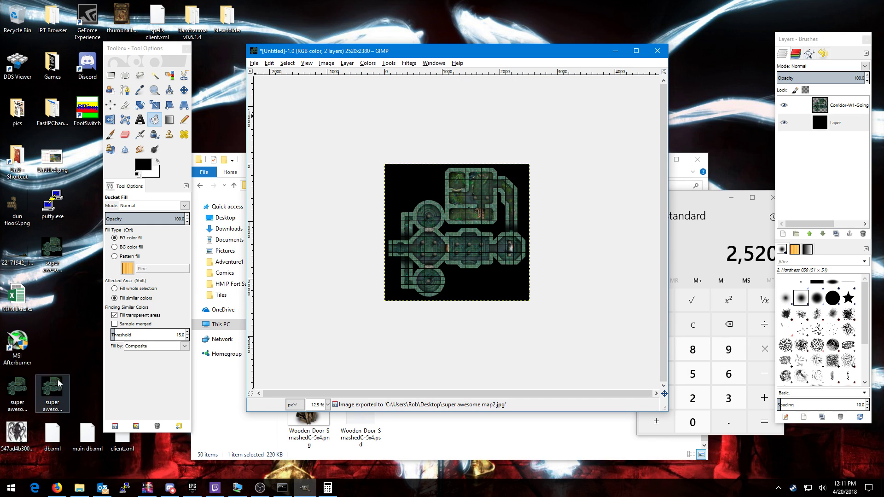
Place super awesome map2.jpg just above the other exported maps on the desktop and check its file size in its properties
drag(52, 251, 60, 343)
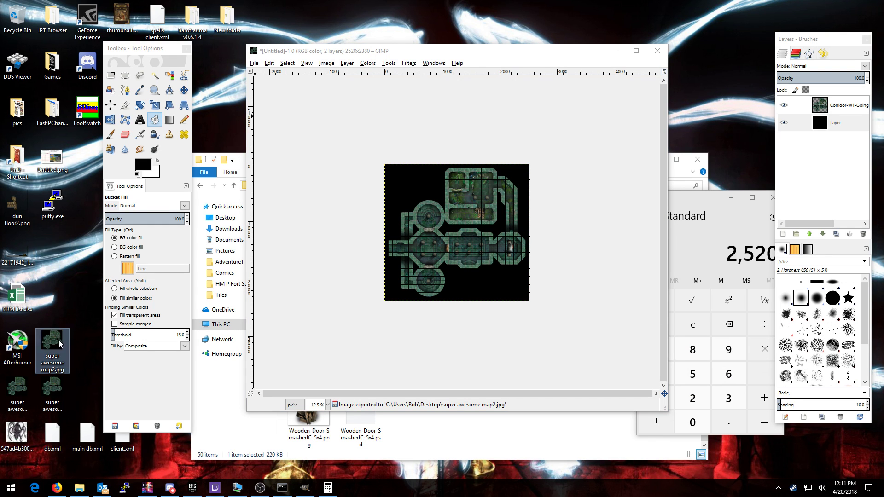
right_click(59, 343)
click(59, 335)
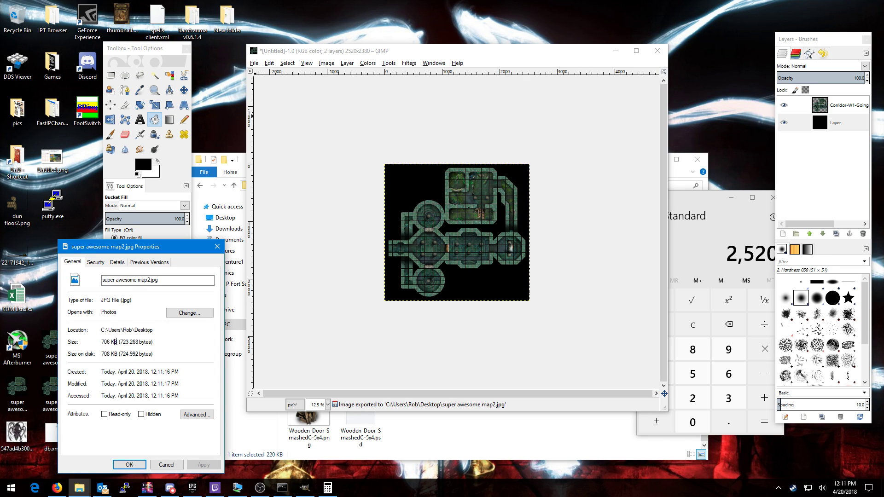
drag(116, 342, 101, 342)
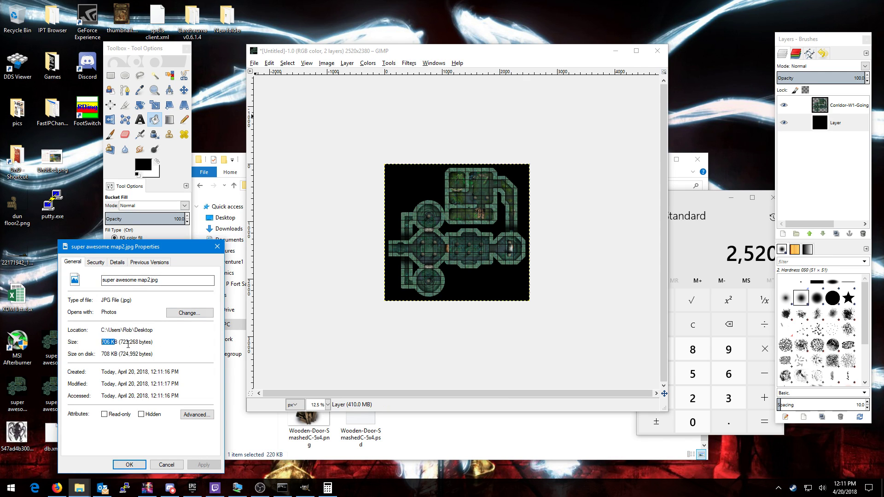
click(217, 246)
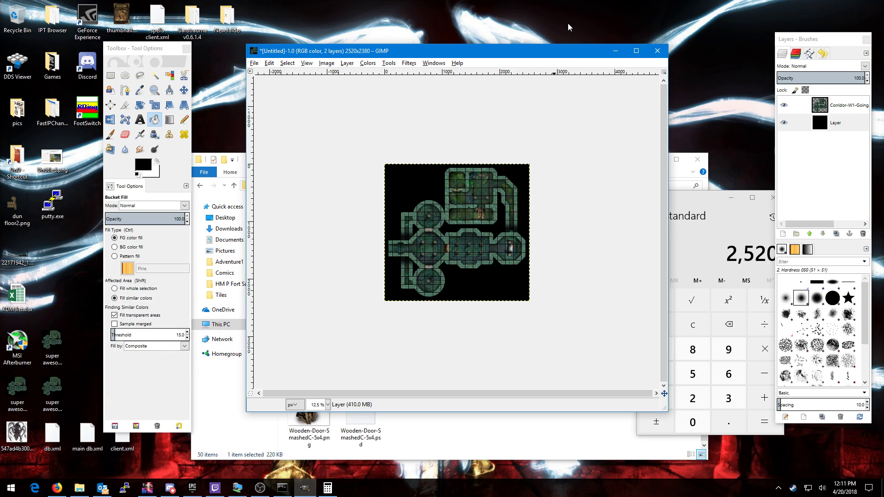
Open super awesome map2.jpg in Photos and examine the overgrown rooms, broken planks and lower circular room up close
double_click(58, 342)
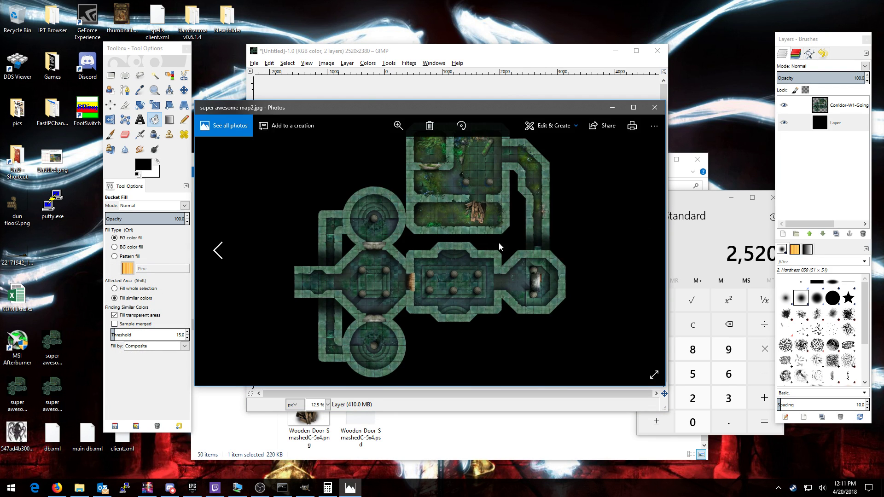
scroll(412, 234, up, 10)
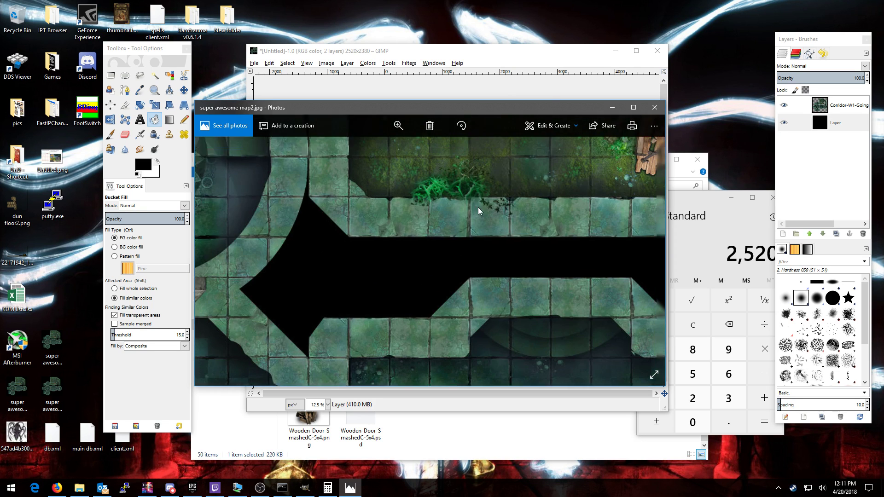
drag(552, 273, 423, 234)
drag(525, 271, 458, 243)
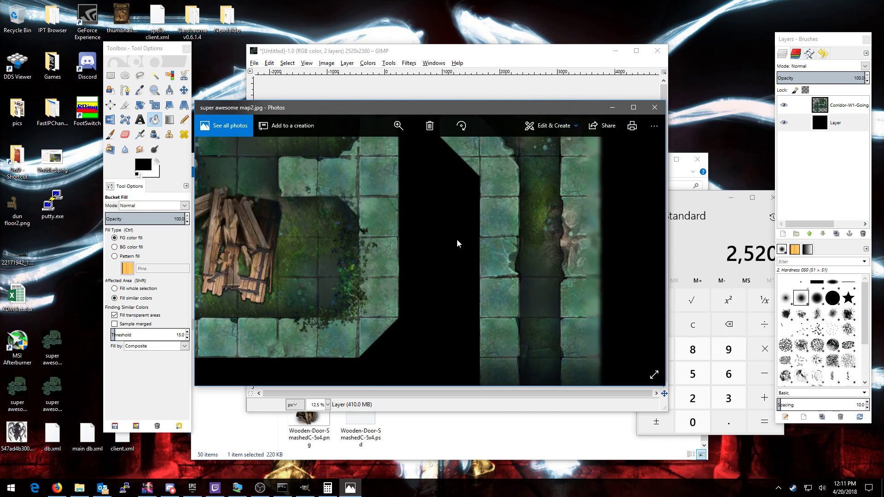
drag(491, 284, 491, 175)
drag(463, 321, 452, 278)
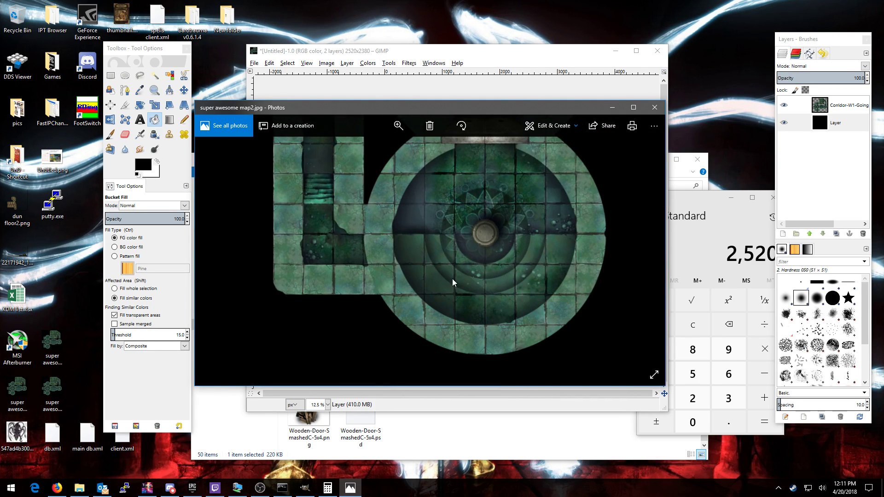
Examine the octagonal room with four pillars up close and view the whole half-size map again
drag(361, 220, 394, 303)
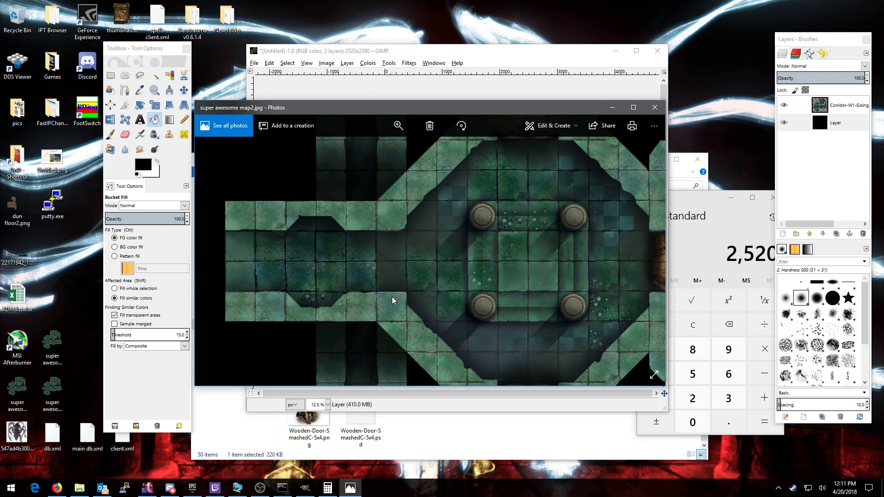
scroll(391, 296, down, 2)
scroll(440, 228, down, 2)
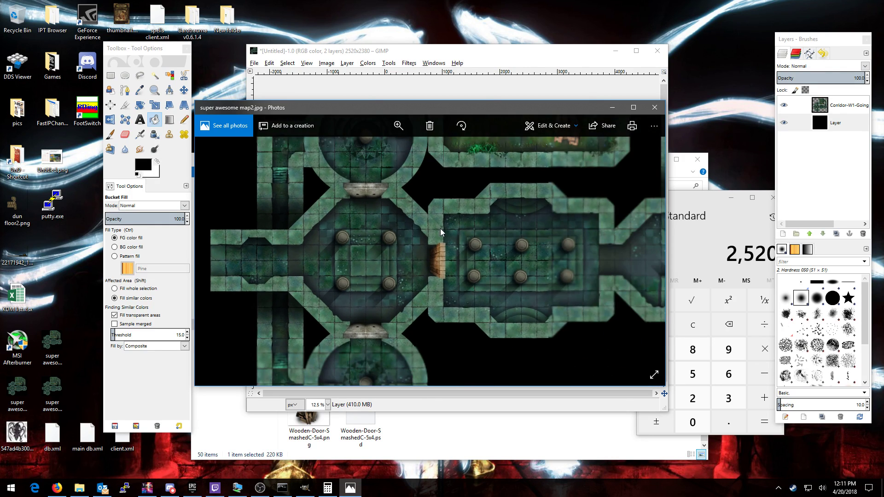
scroll(441, 254, down, 2)
scroll(441, 253, down, 2)
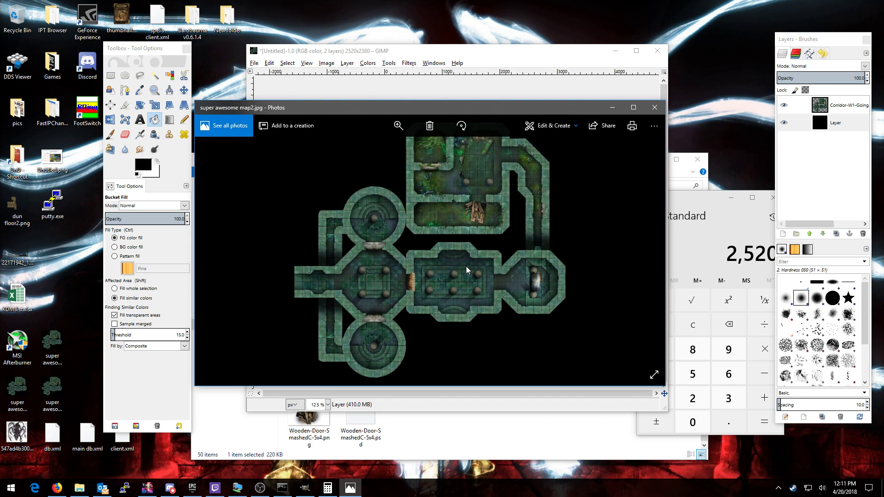
scroll(466, 267, down, 1)
scroll(463, 252, up, 1)
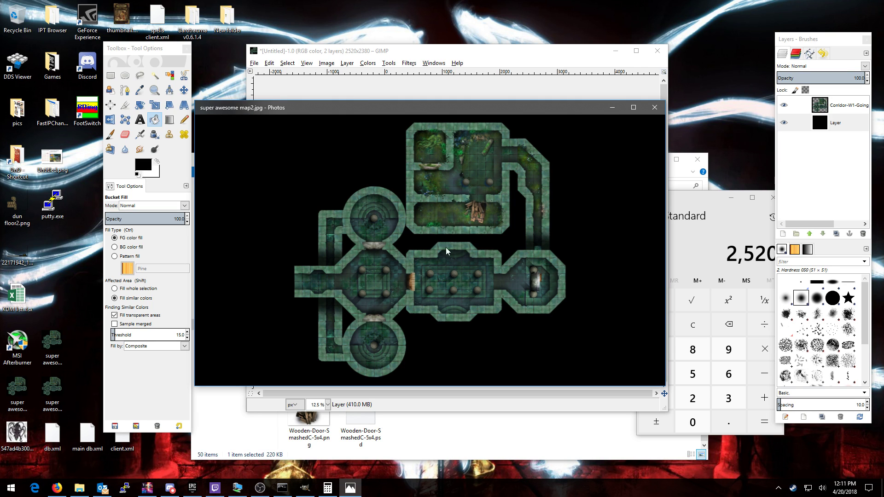
Open super awesome map.png in Photos and arrange it side by side with super awesome map2.jpg
double_click(16, 388)
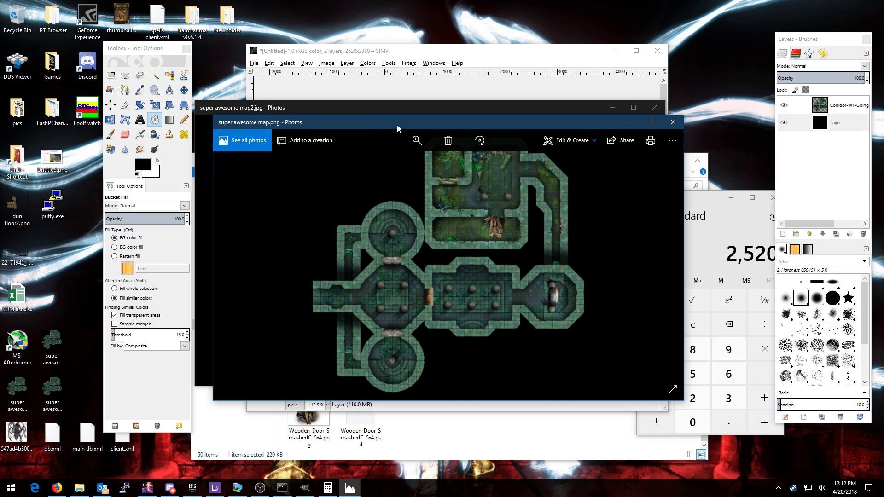
drag(397, 126, 196, 1)
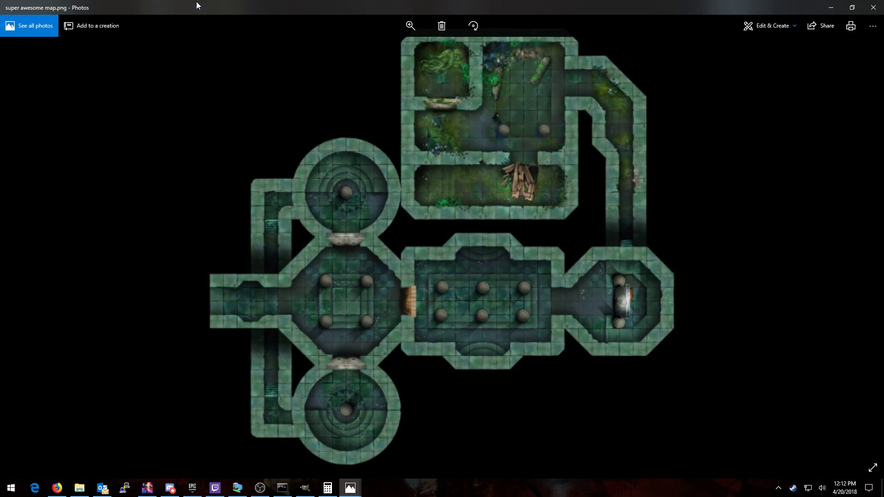
drag(442, 5, 3, 2)
drag(205, 5, 12, 27)
click(489, 79)
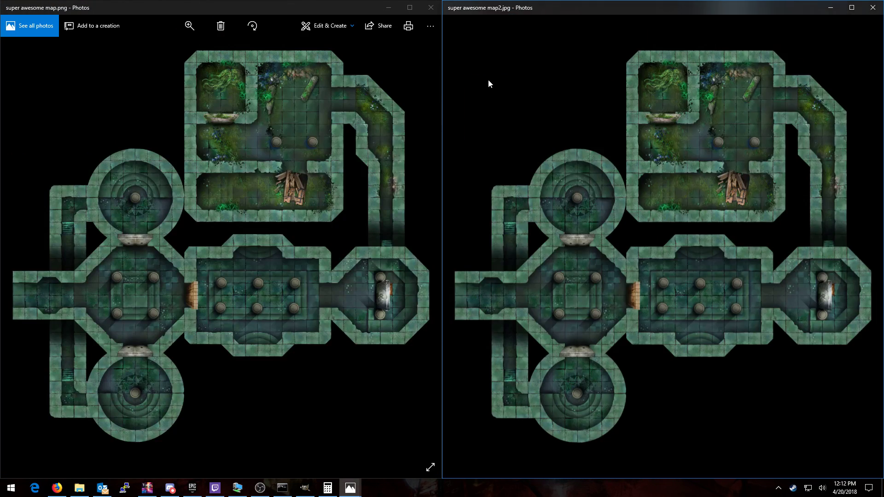
Compare the quality of the four-pillar room and wooden door up close in the PNG and the half-size JPEG
scroll(182, 231, up, 2)
scroll(188, 230, up, 5)
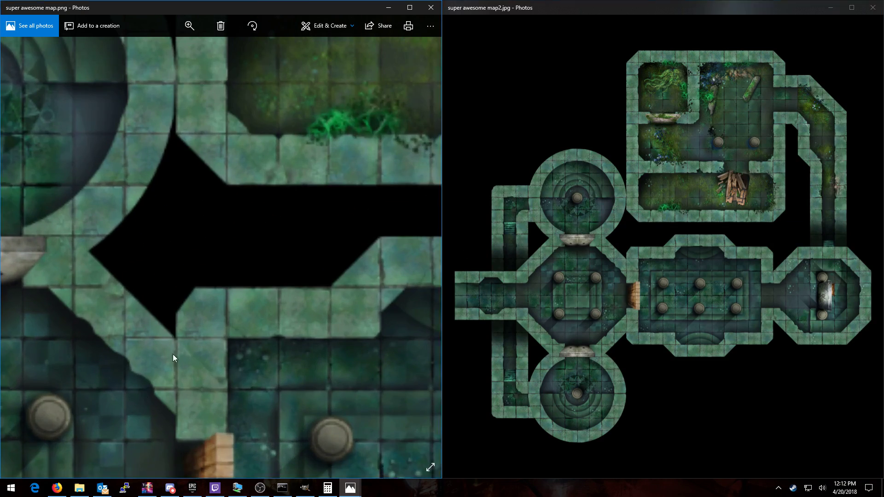
scroll(622, 250, up, 2)
scroll(622, 256, up, 3)
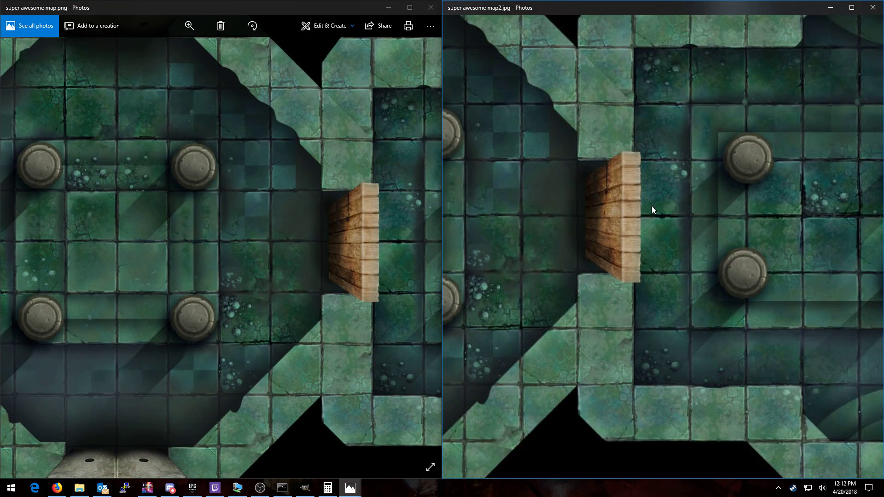
drag(653, 210, 647, 229)
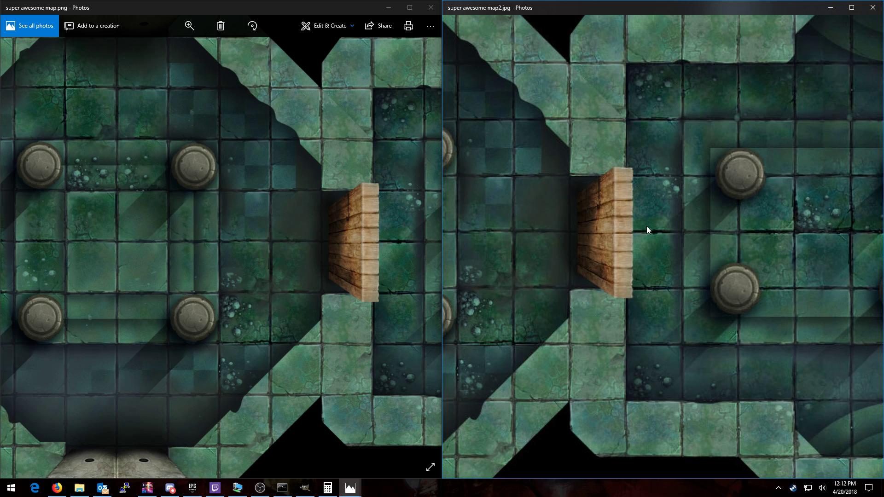
click(174, 197)
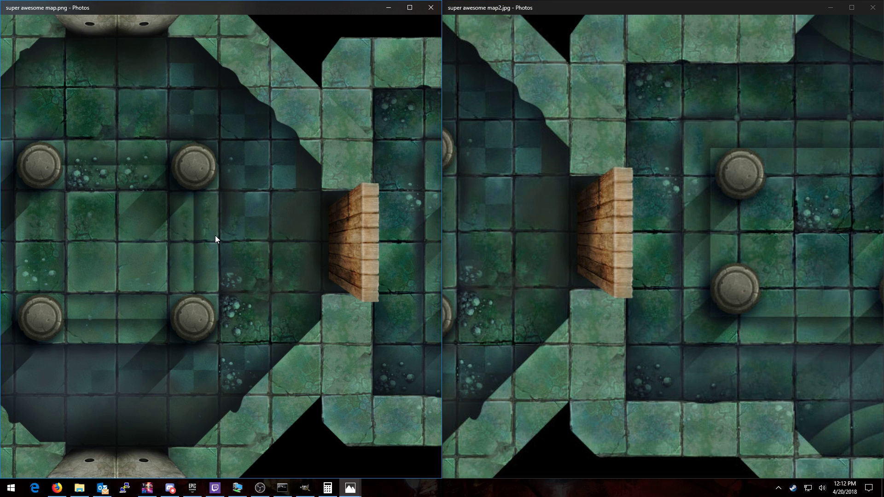
drag(687, 270, 798, 262)
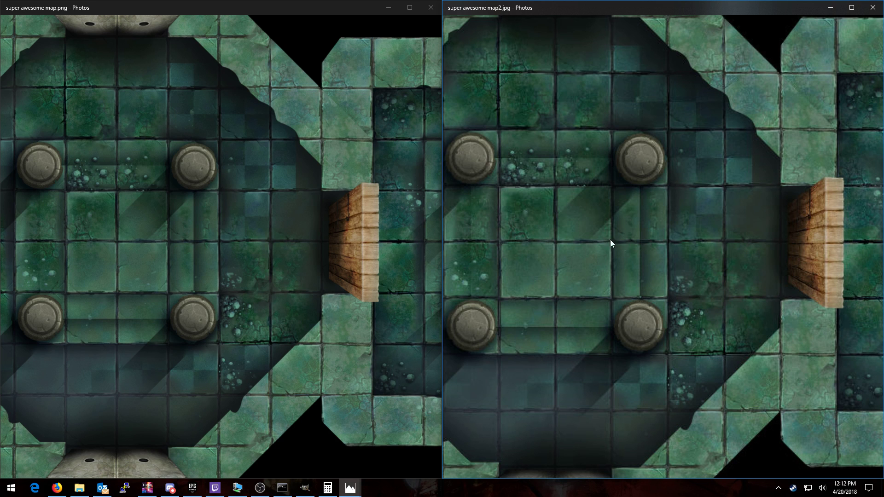
Compare a wider area around the four-pillar room in both pictures and close the two Photos windows
scroll(610, 240, down, 2)
scroll(306, 192, down, 2)
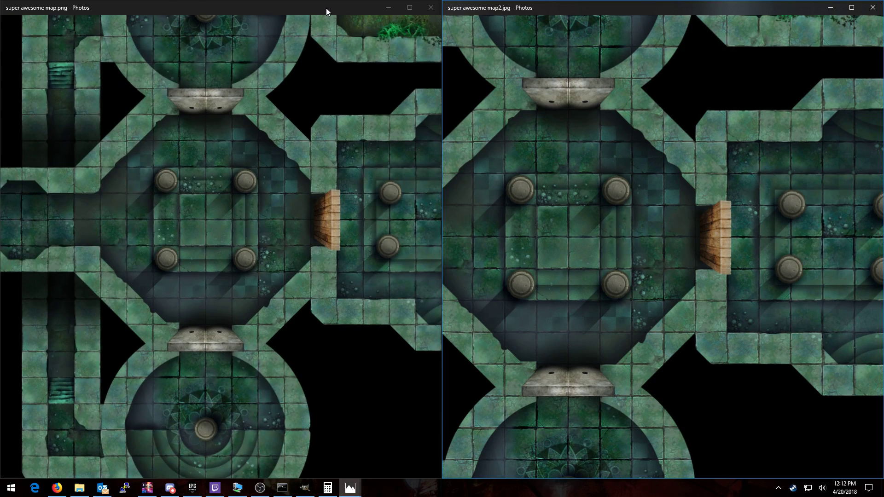
drag(326, 8, 299, 103)
click(405, 102)
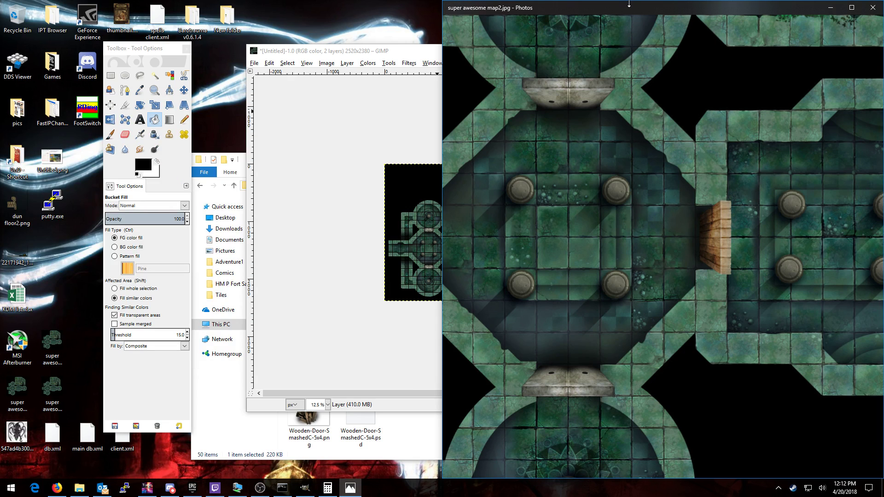
drag(629, 4, 427, 37)
click(699, 34)
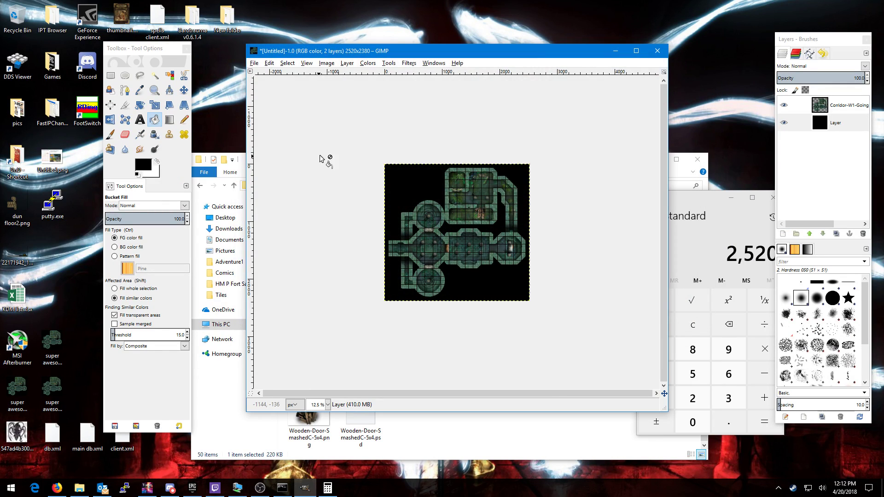